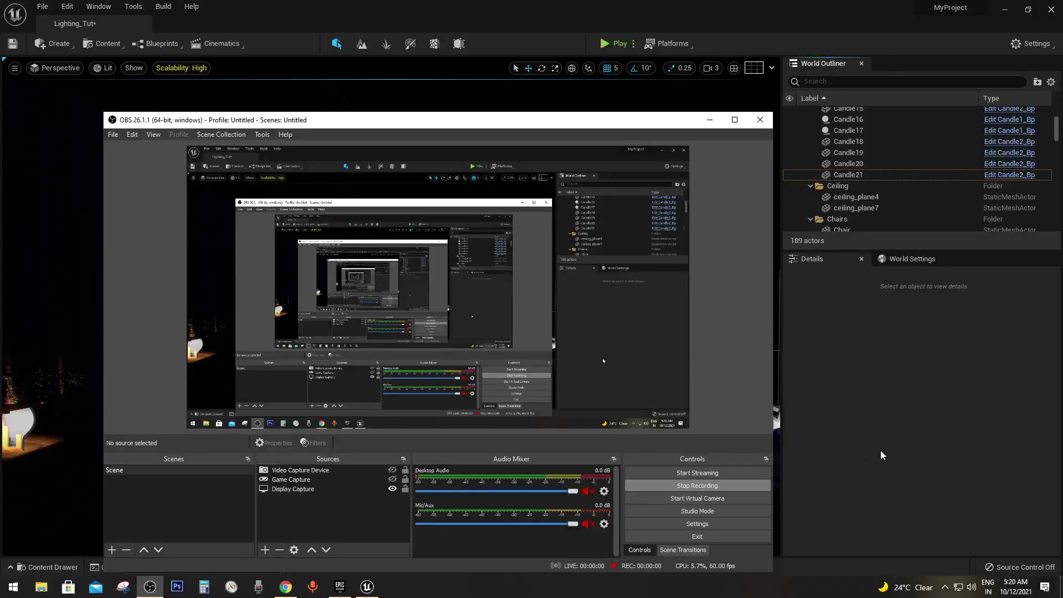
Bring the Unreal editor forward and select wall_main8, ceiling_plane4 and wall_main9.
click(881, 451)
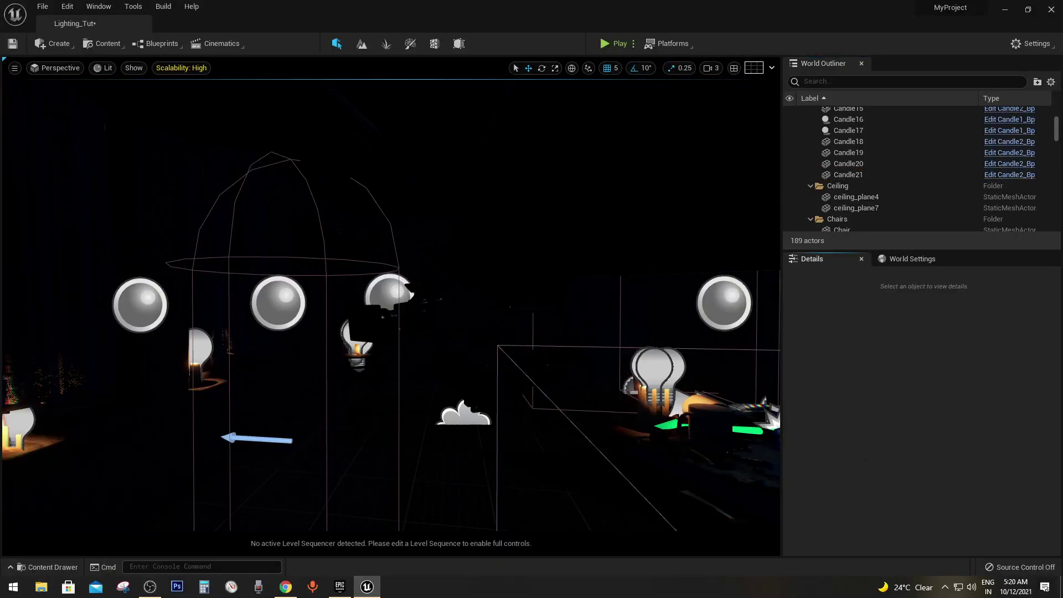
click(343, 383)
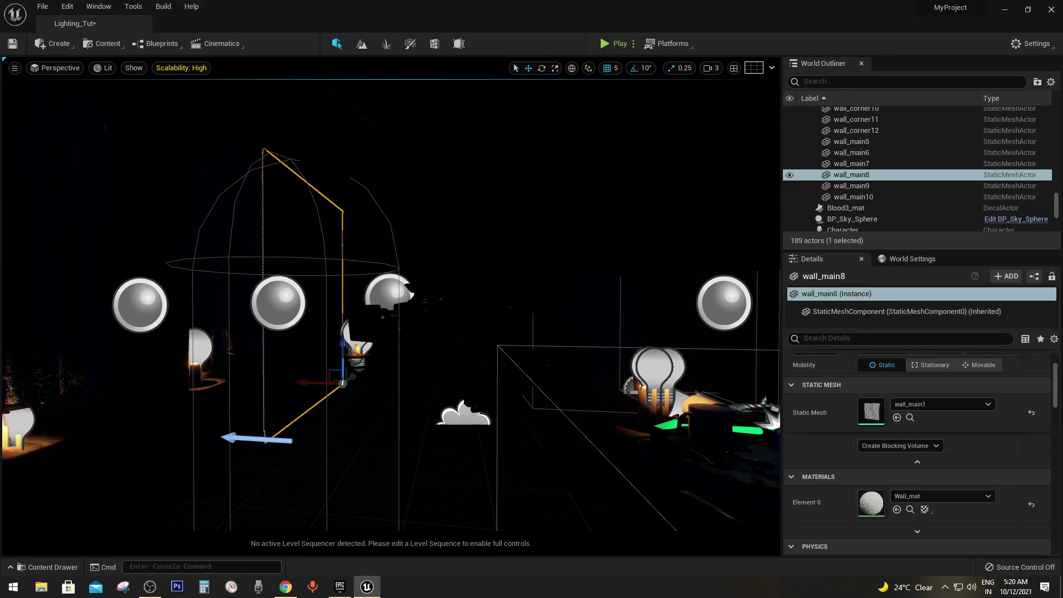
click(443, 138)
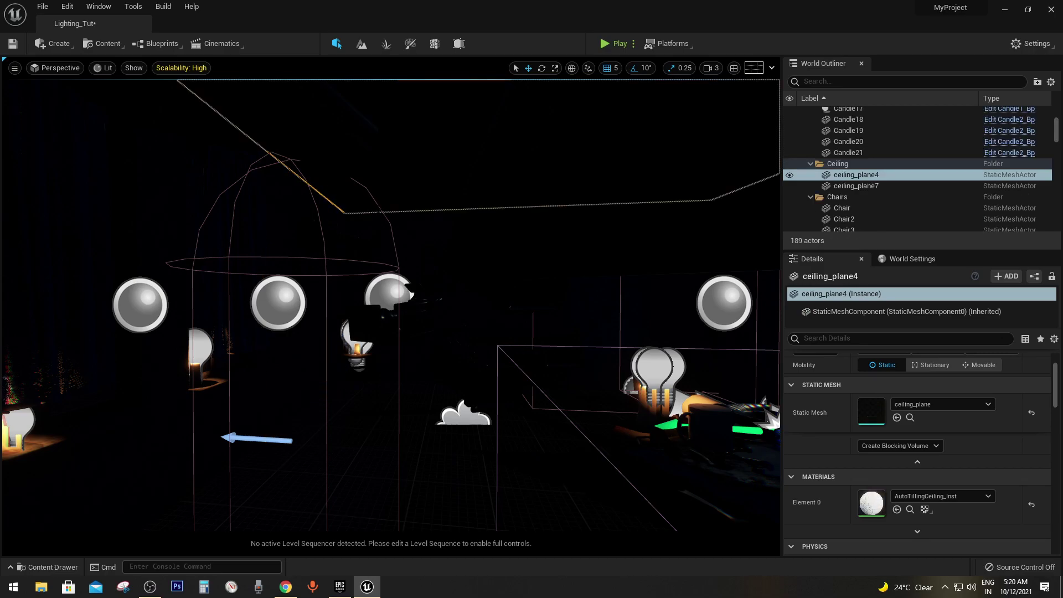
click(432, 299)
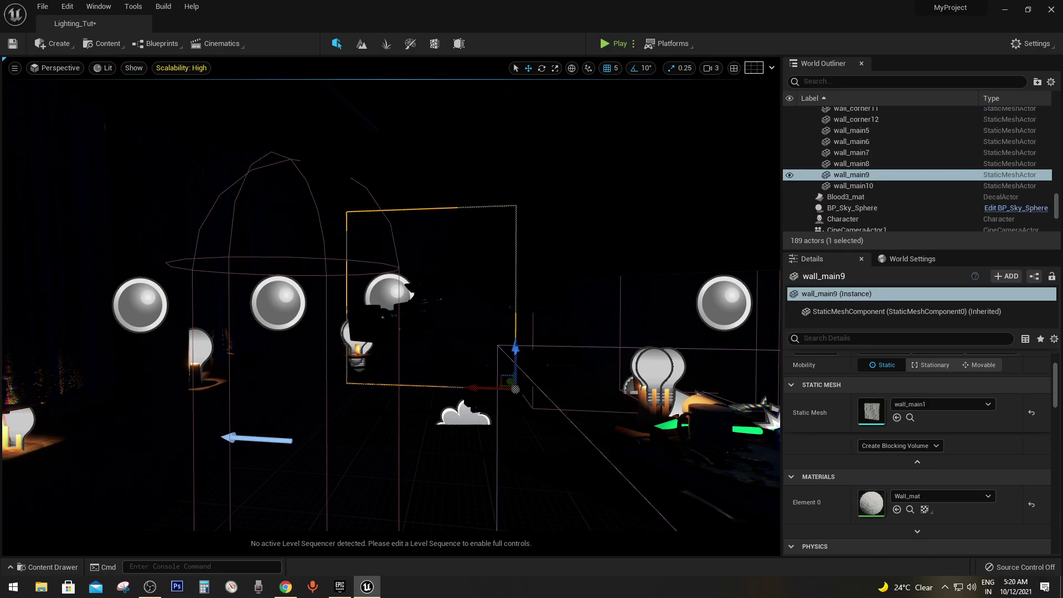
Delete the Character actor, then fly the view toward the room's lights.
click(263, 437)
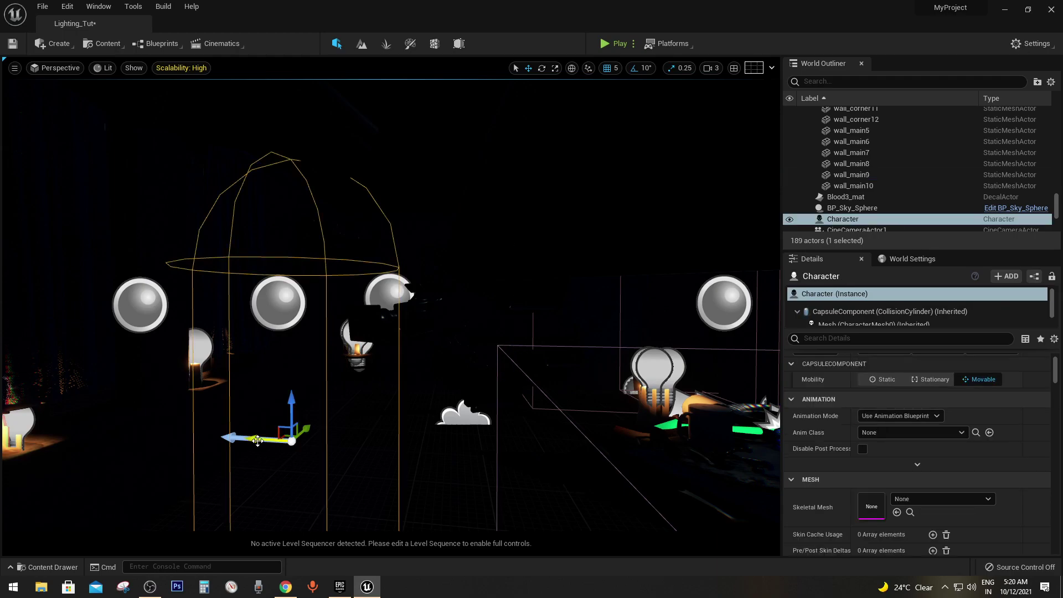
key(Delete)
mouse_move(264, 435)
right_down()
mouse_move(288, 421)
mouse_move(364, 318)
right_up()
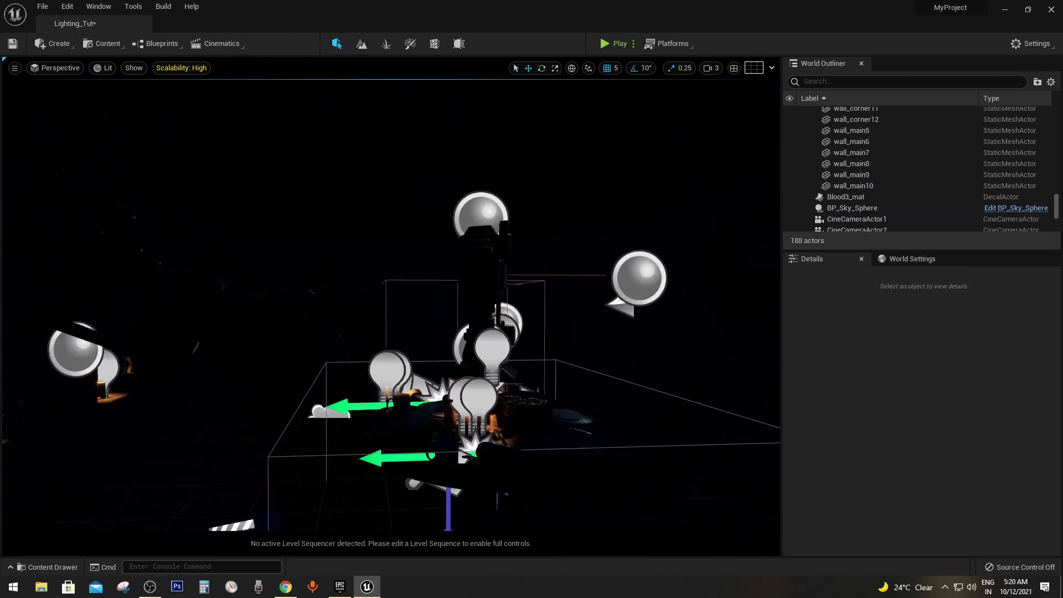
right_drag(364, 318, 442, 283)
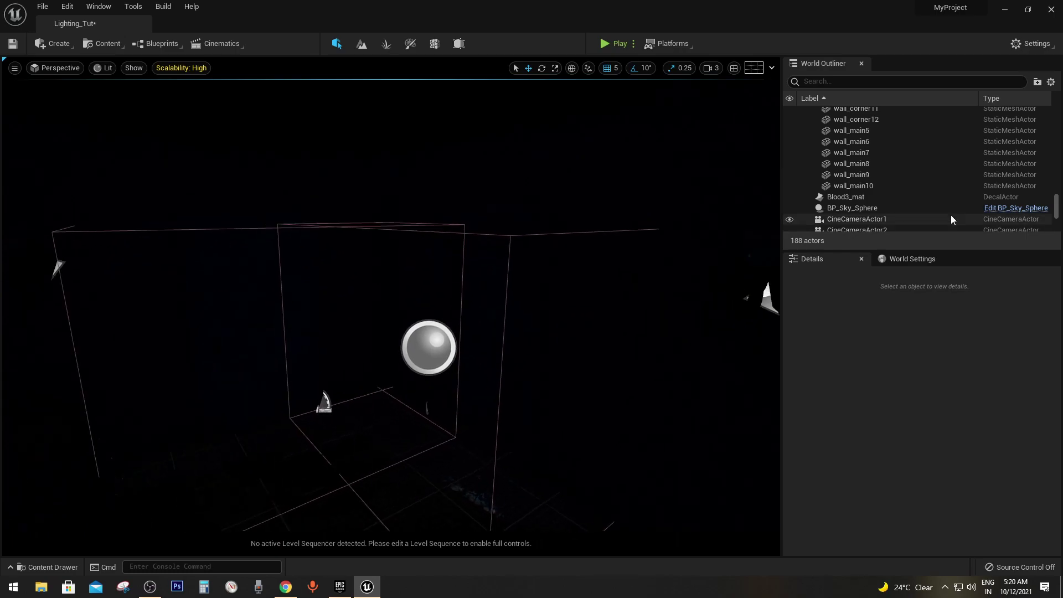
Select SkyLight in the World Outliner and delete it from the level.
mouse_move(950, 216)
right_down()
mouse_move(905, 159)
mouse_move(887, 176)
mouse_move(888, 128)
right_up()
click(849, 163)
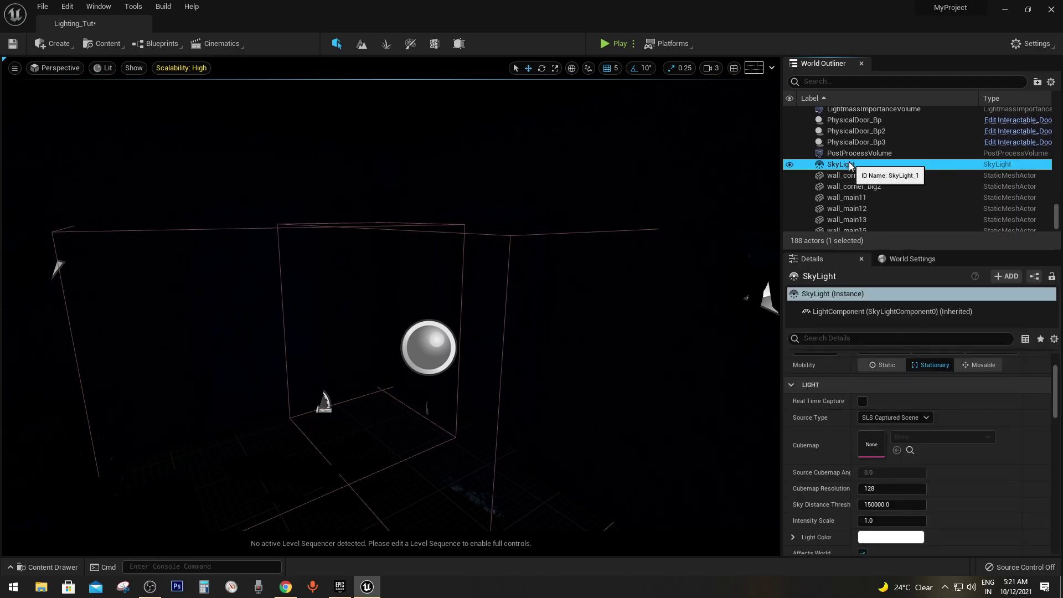
key(Delete)
mouse_move(853, 201)
right_down()
mouse_move(854, 134)
mouse_move(853, 222)
right_up()
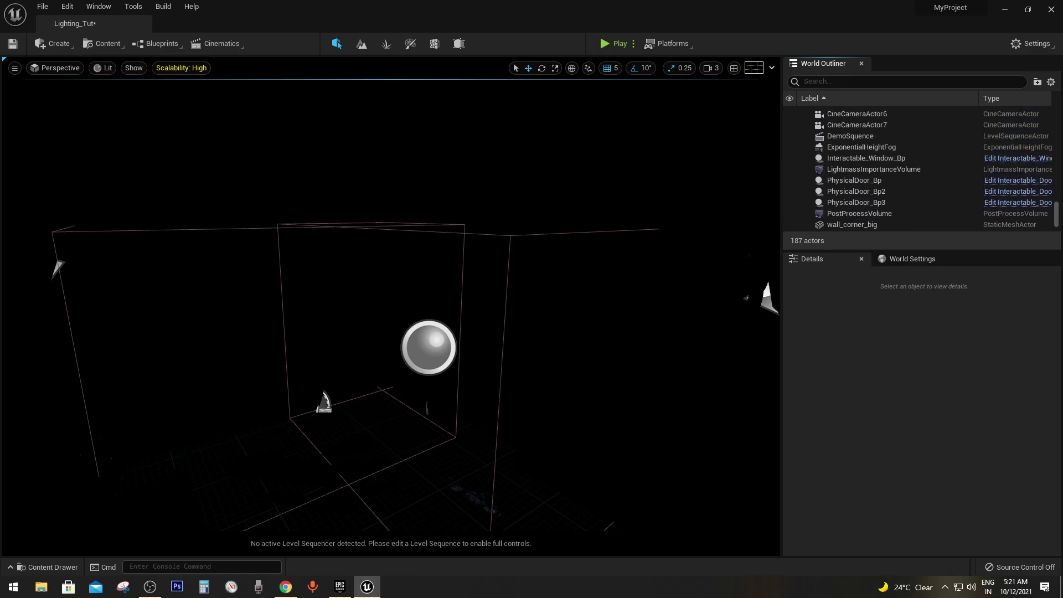
right_drag(853, 111, 850, 214)
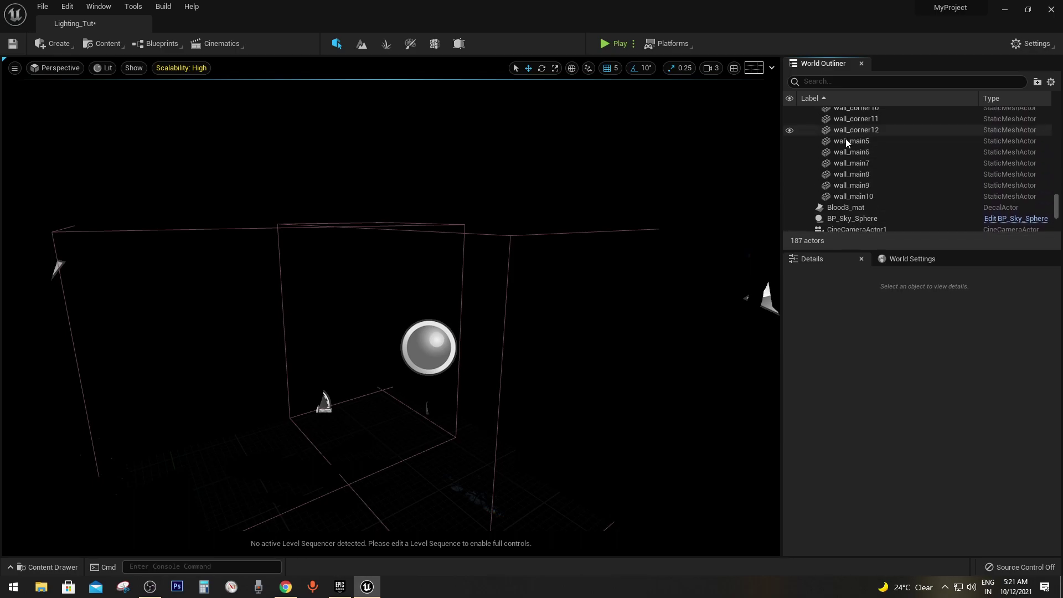
Collapse the Candles, Ceiling, Chairs, Decals, Floors, Frames, Lamps and Particles folders.
right_drag(847, 142, 851, 195)
scroll(862, 160, up, 5)
scroll(865, 147, up, 5)
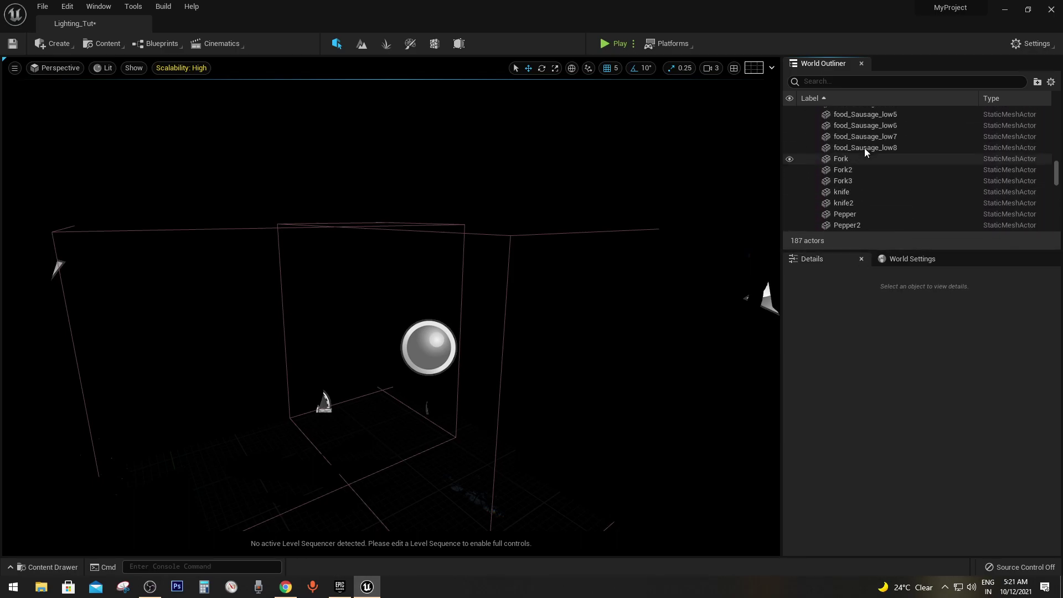
scroll(864, 148, up, 5)
scroll(865, 170, up, 5)
scroll(882, 138, up, 5)
scroll(875, 155, up, 5)
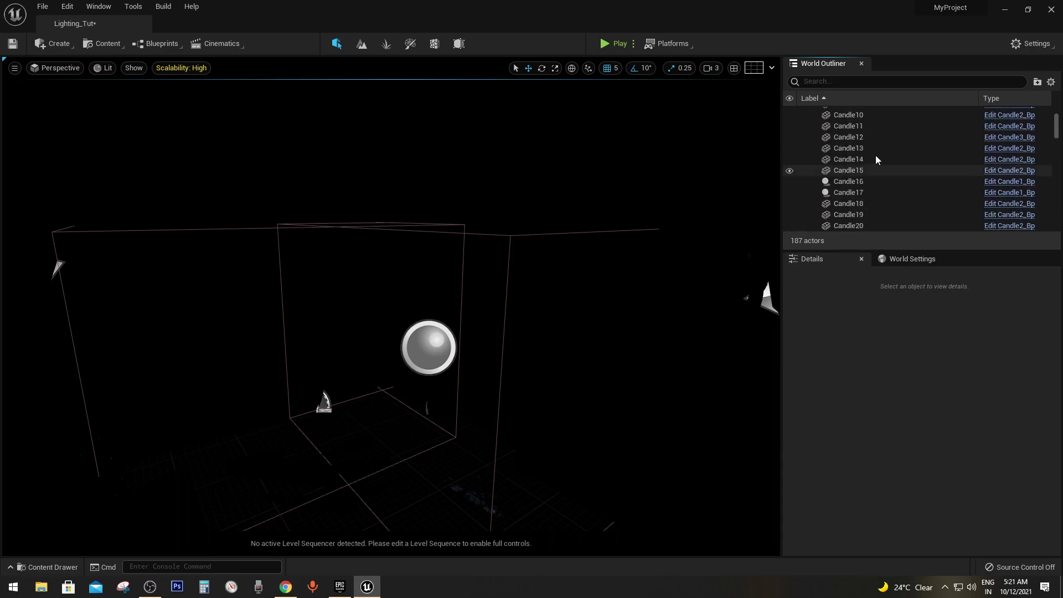
scroll(876, 195, up, 5)
click(811, 123)
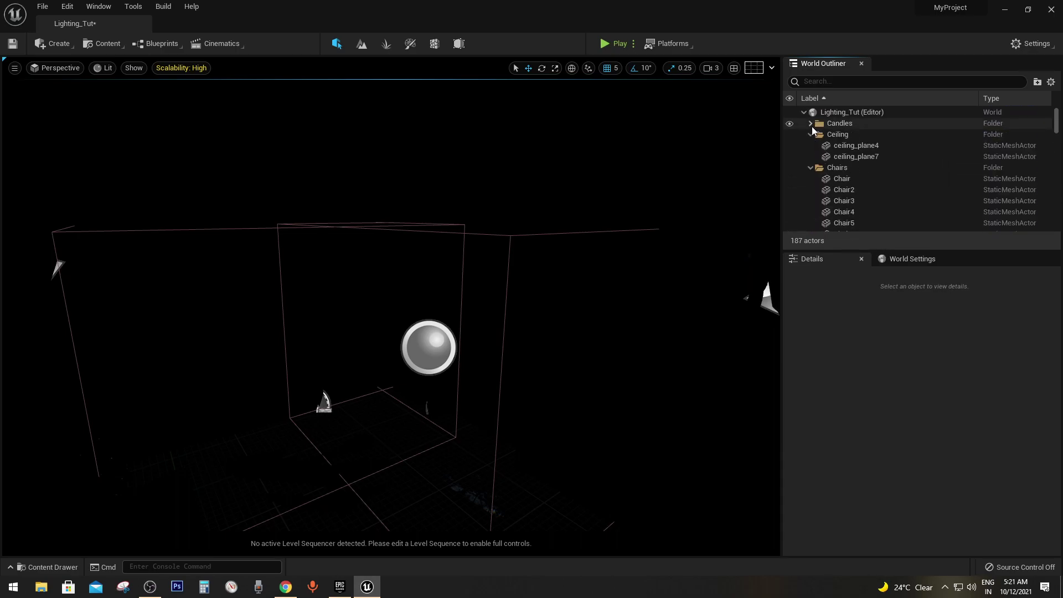
click(810, 134)
click(810, 145)
click(809, 156)
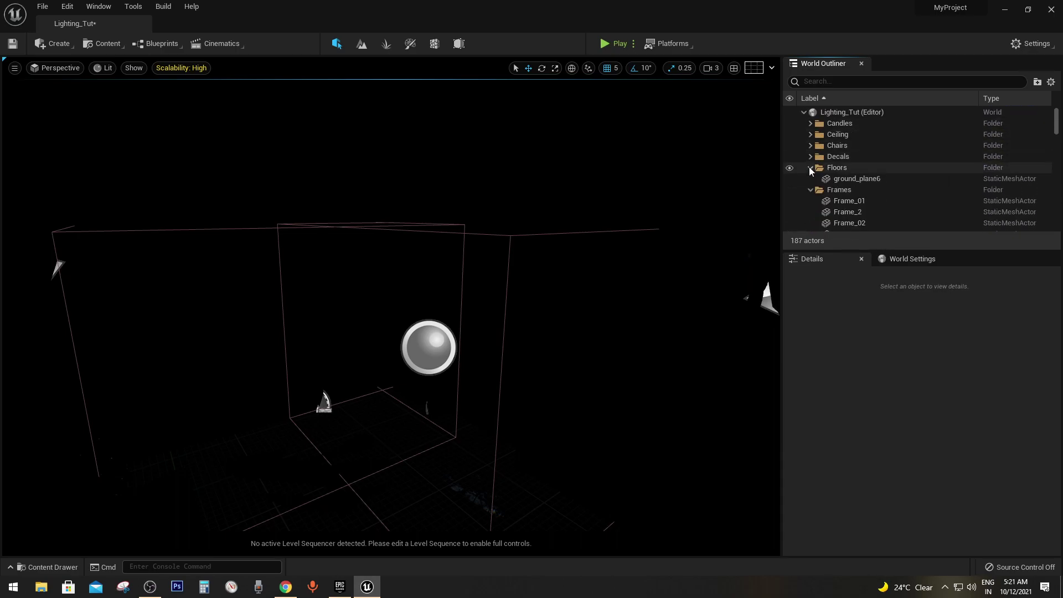
click(809, 167)
click(810, 178)
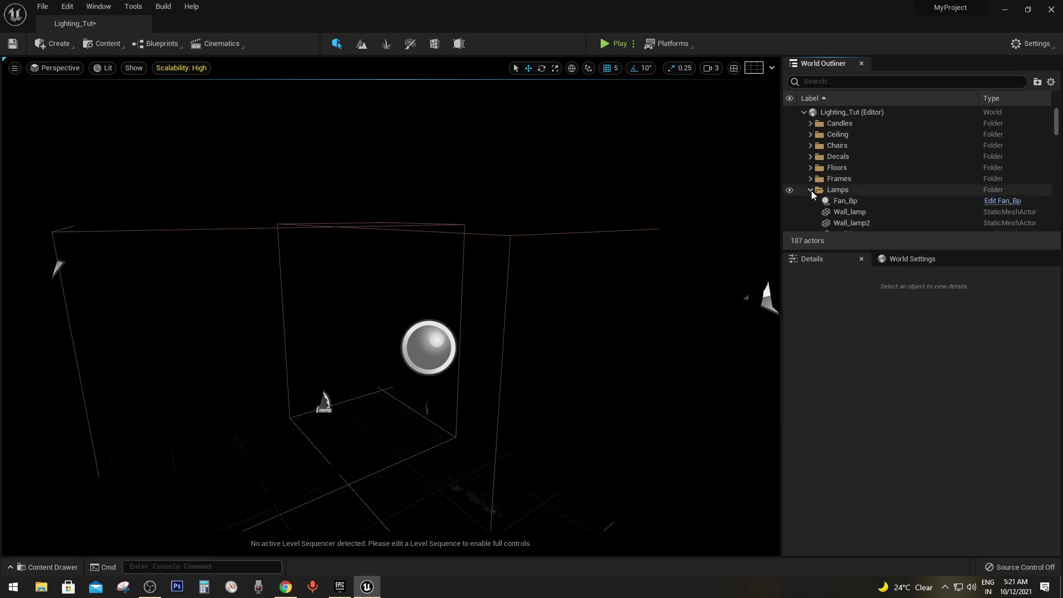
click(811, 190)
click(811, 211)
Collapse the Props, Reflection, Spiderweb and Walls folders and scroll down to PostProcessVolume.
scroll(880, 155, down, 2)
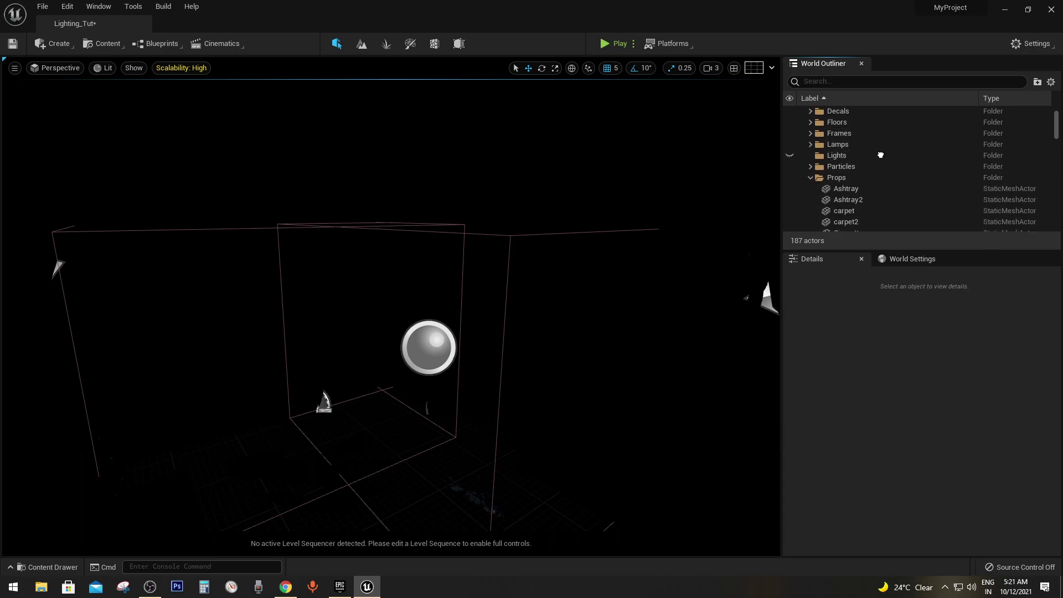
scroll(880, 155, down, 1)
click(810, 158)
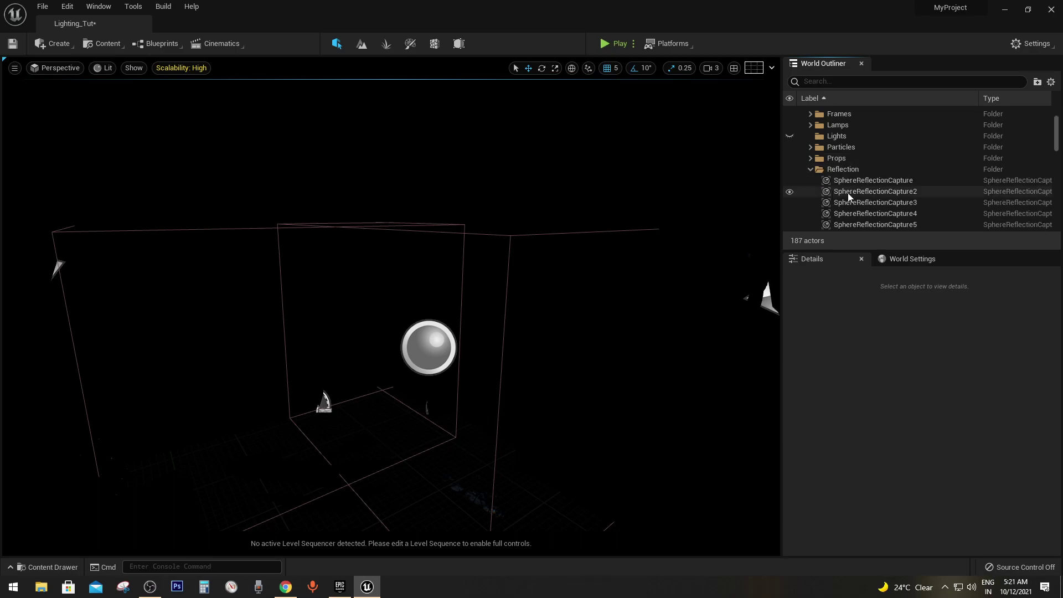
scroll(855, 162, down, 1)
click(809, 150)
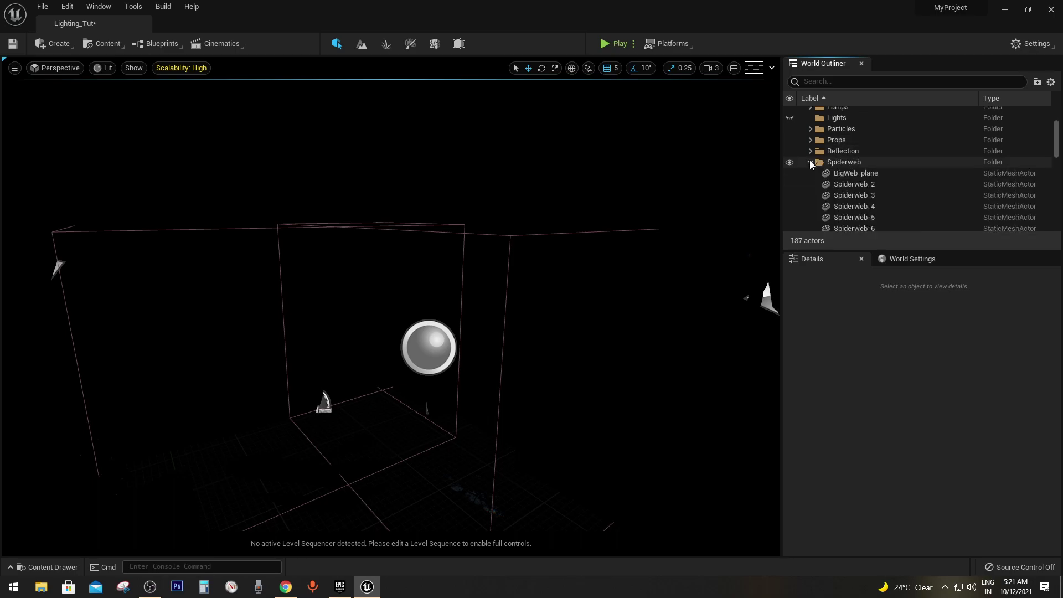
click(811, 162)
click(811, 173)
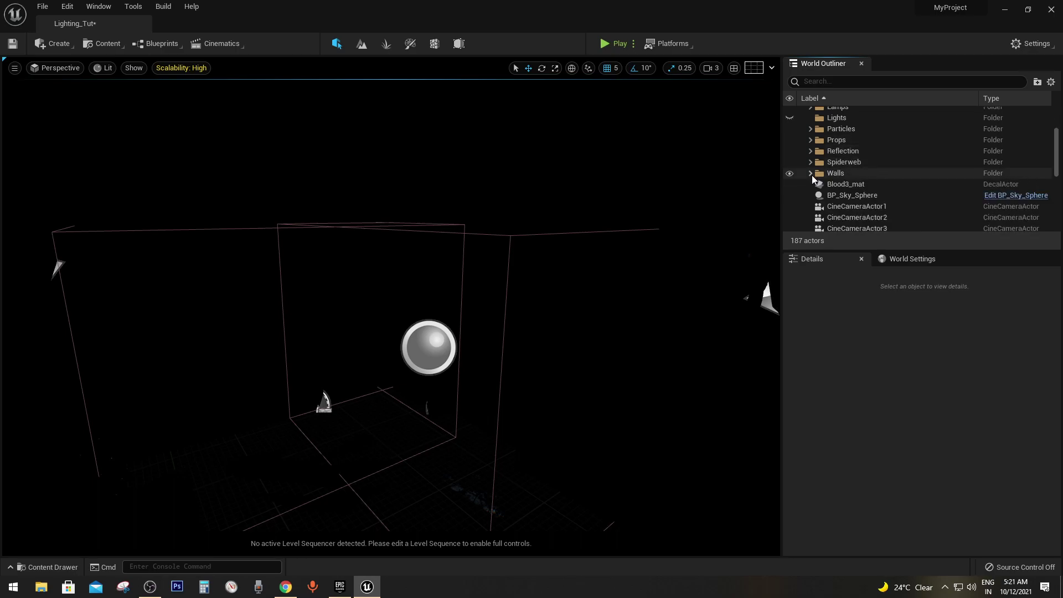
scroll(880, 151, down, 2)
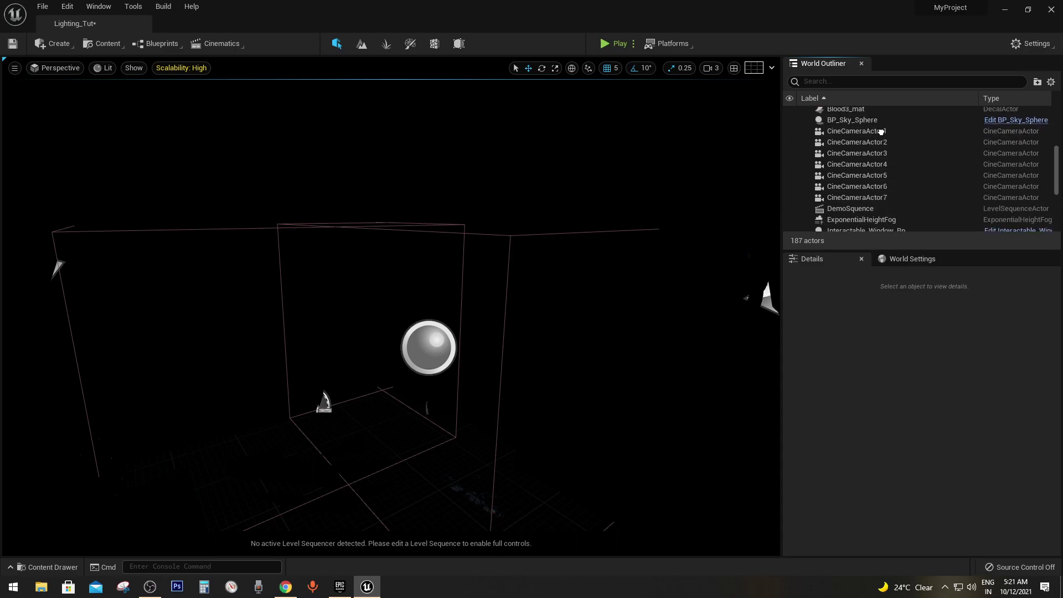
scroll(880, 150, down, 1)
scroll(880, 150, down, 1)
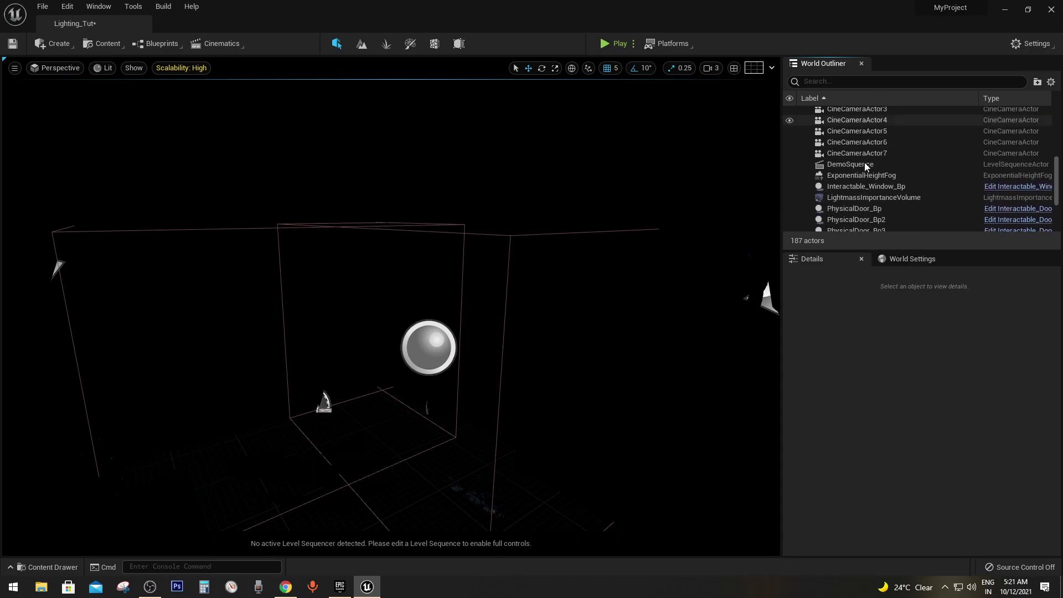
scroll(855, 138, down, 2)
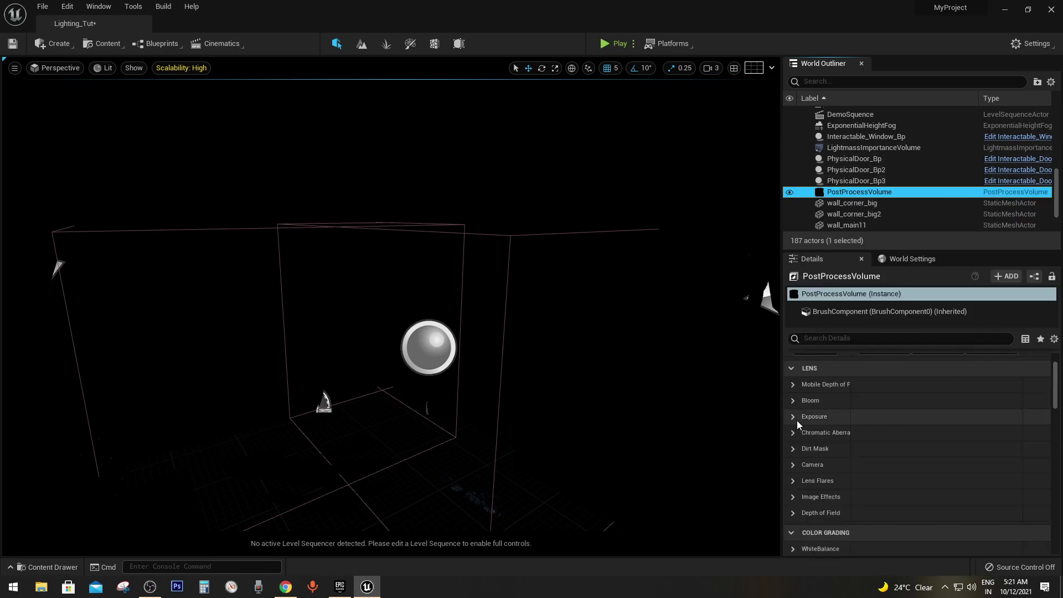
Inspect Exposure (Manual, 11.0) and the GI and Reflection methods set to None, then deselect the volume.
click(793, 417)
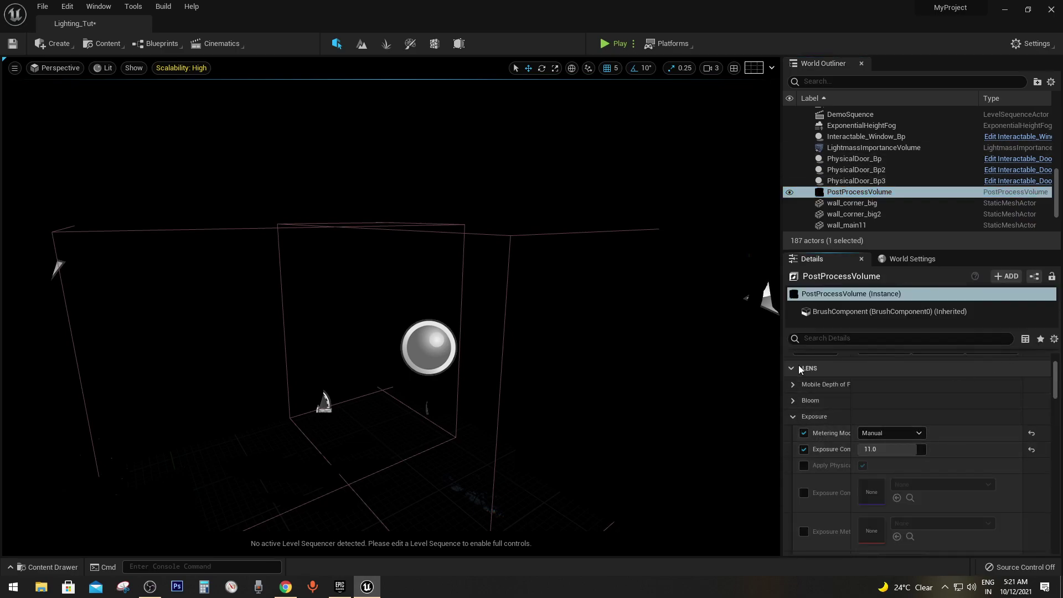
click(793, 417)
scroll(886, 409, down, 5)
scroll(922, 367, down, 5)
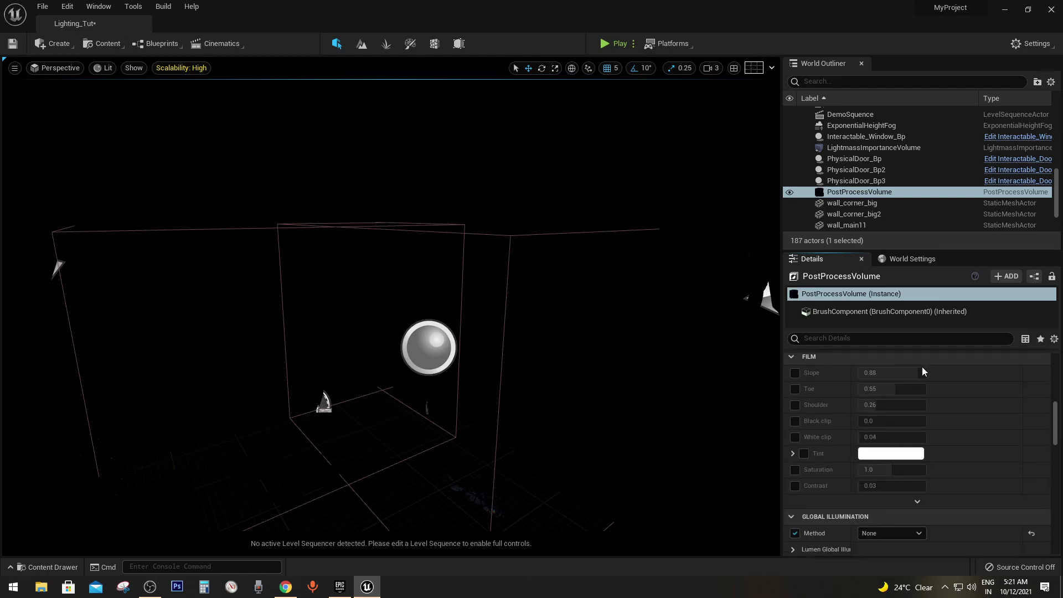
scroll(921, 372, down, 3)
scroll(941, 456, down, 2)
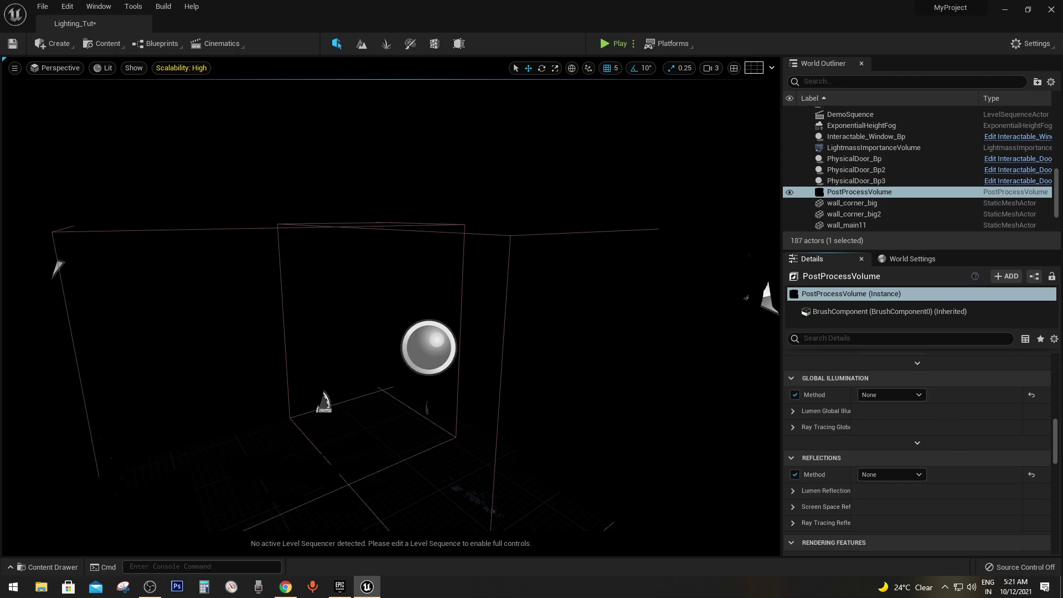
key(Escape)
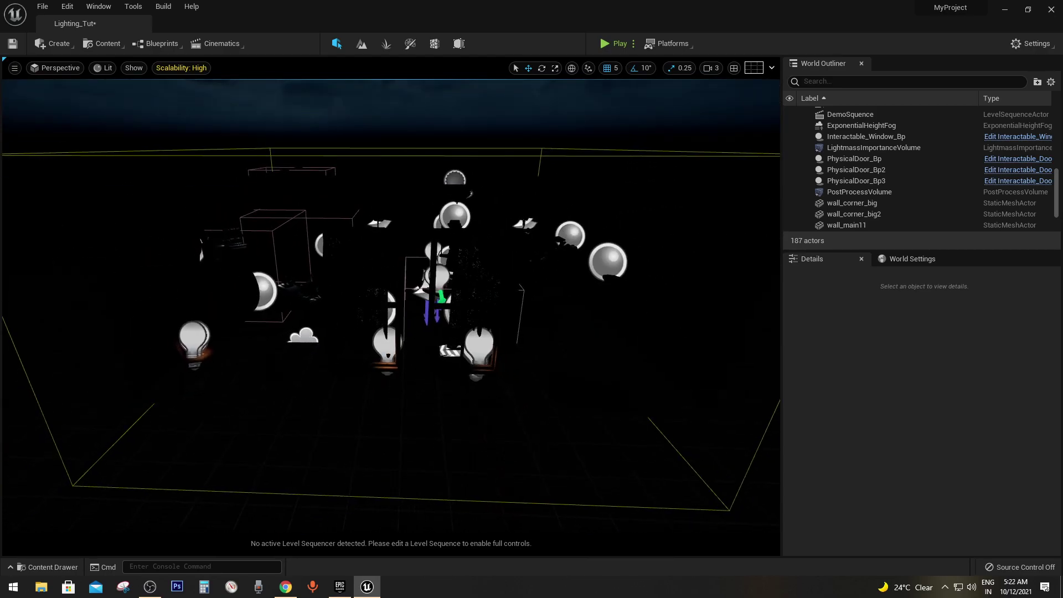
Add a Rect Light to the room and rotate it to light the interior.
click(62, 50)
mouse_move(91, 77)
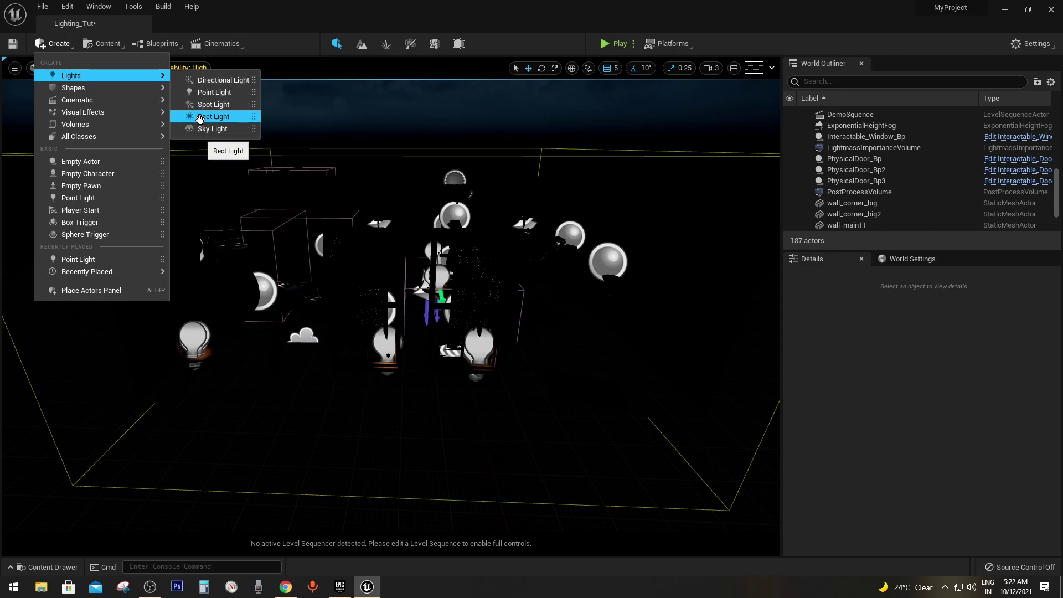
drag(211, 117, 403, 407)
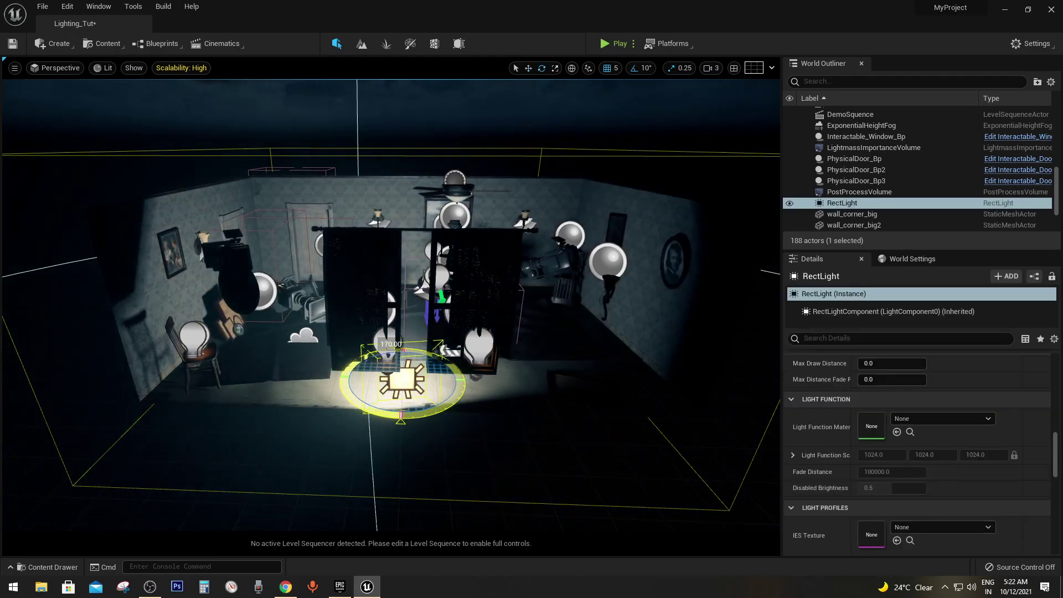
drag(282, 411, 310, 412)
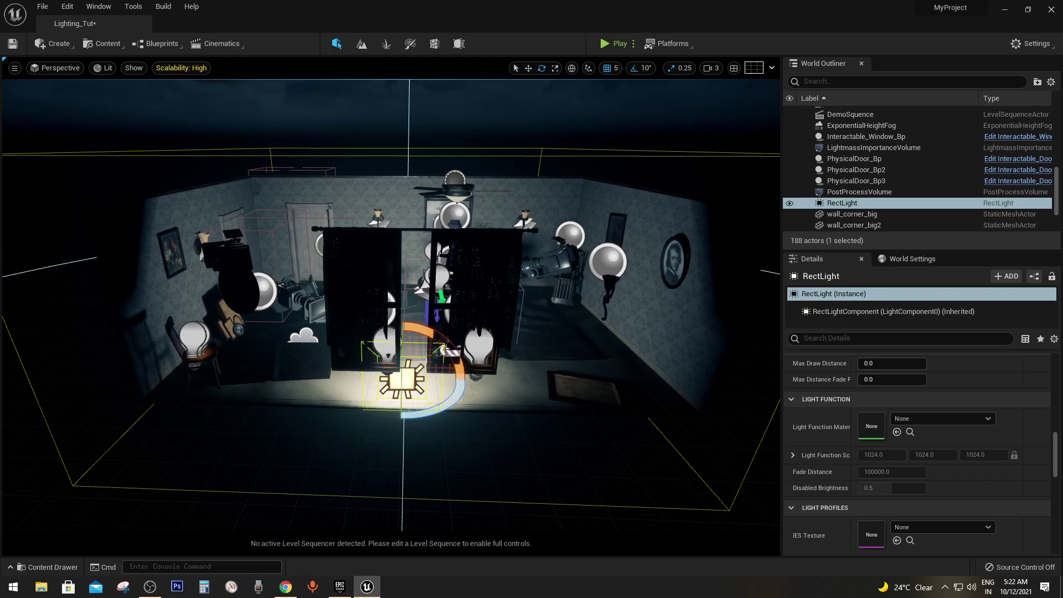
right_drag(310, 413, 332, 387)
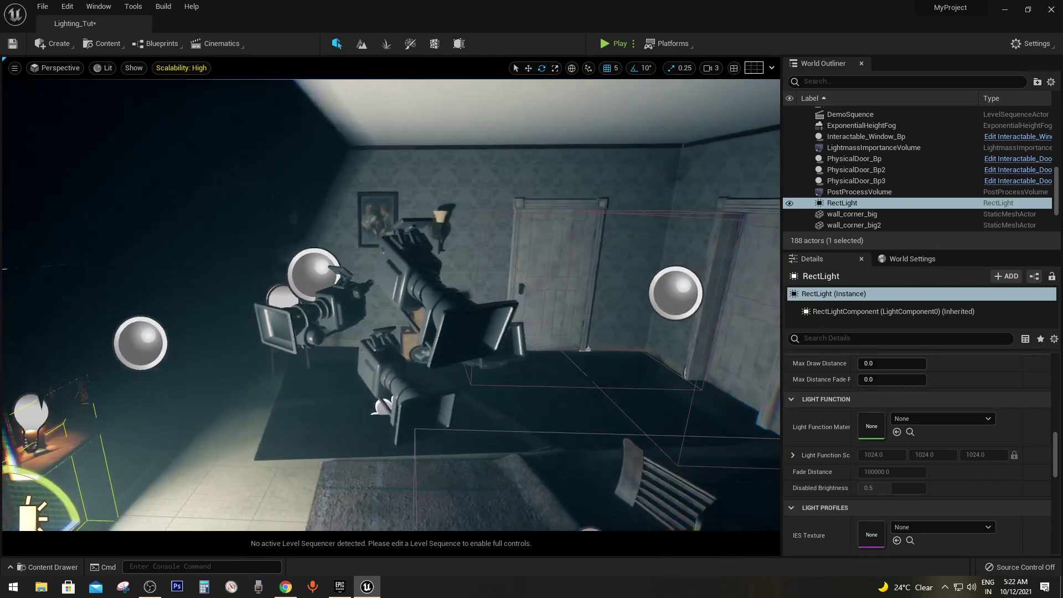
right_drag(446, 376, 446, 376)
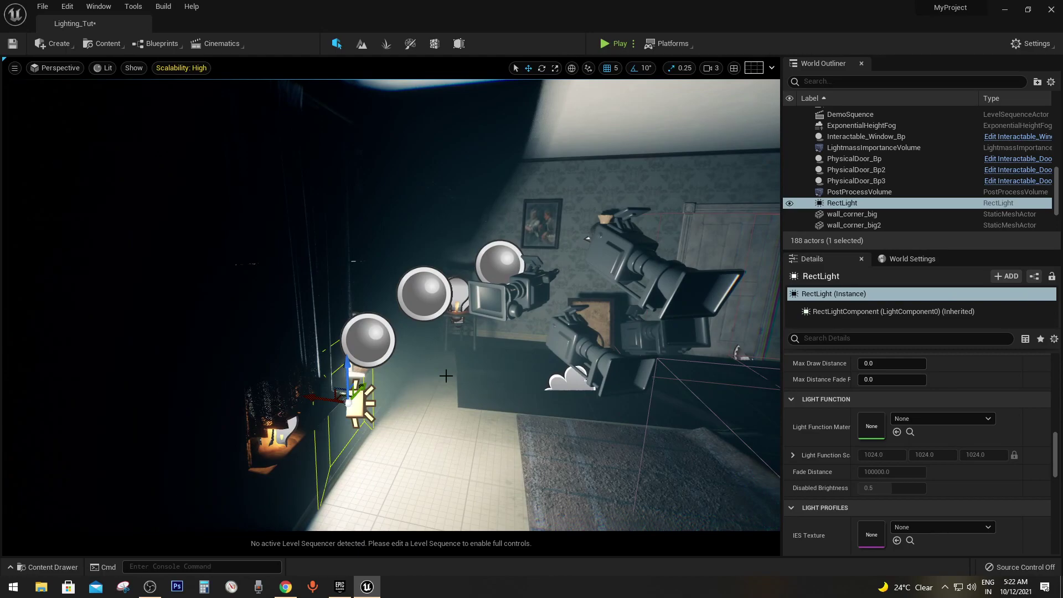
Move the rect light up the wall between the two curtained windows.
drag(308, 400, 277, 398)
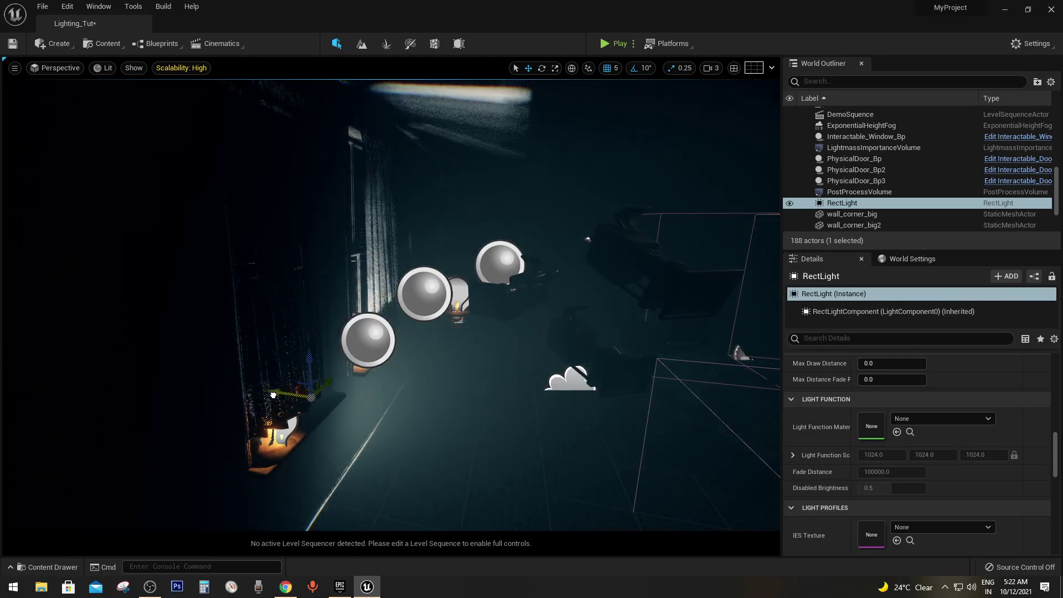
right_drag(310, 399, 454, 368)
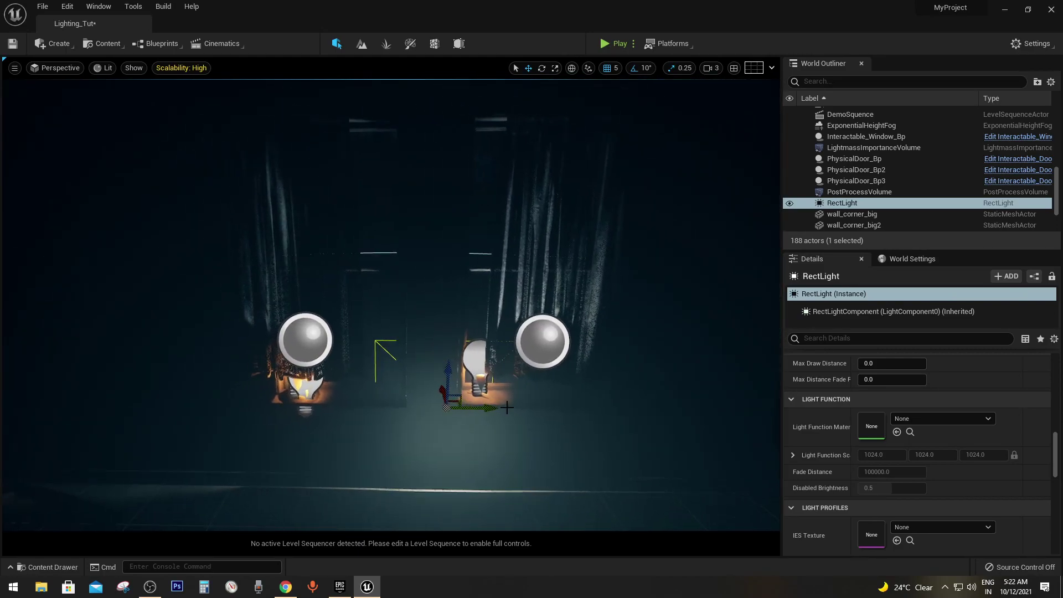
drag(454, 368, 445, 158)
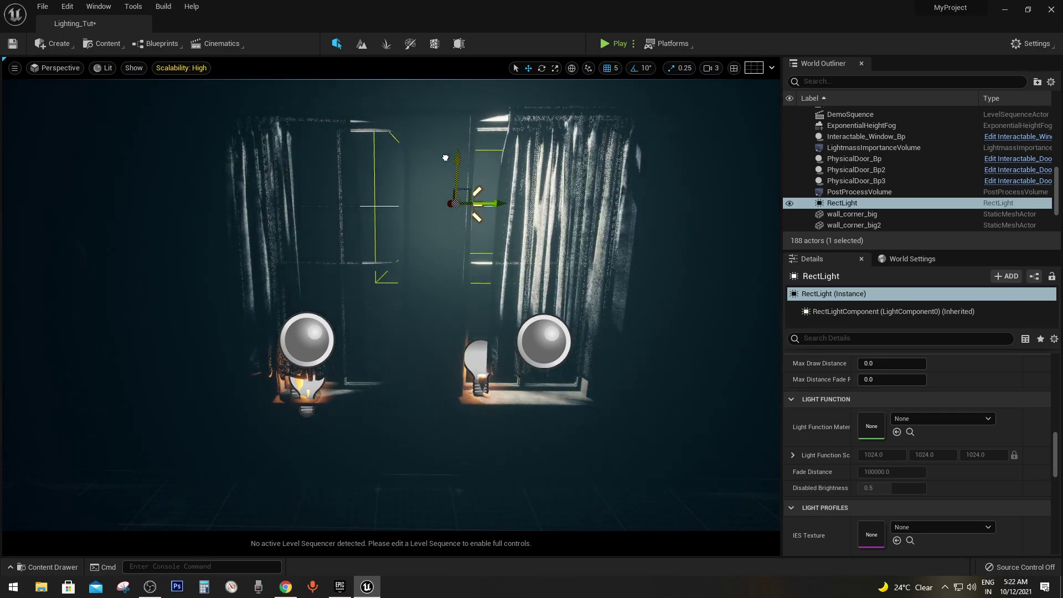
drag(494, 205, 471, 209)
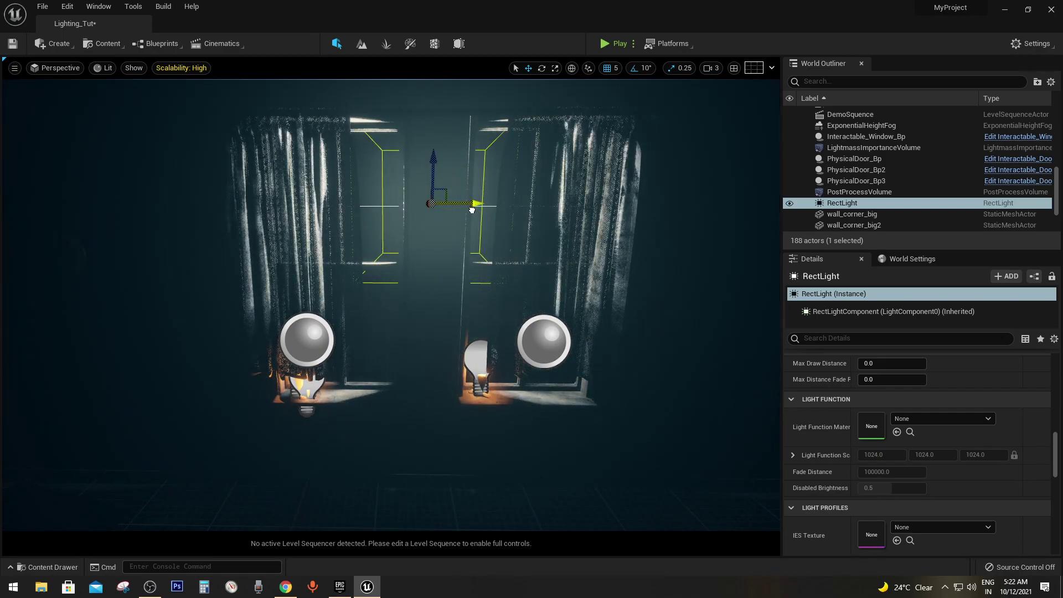
mouse_move(433, 166)
mouse_down()
mouse_move(435, 217)
mouse_move(431, 199)
mouse_up()
Reduce the rect light's attenuation radius to about 835.
scroll(891, 433, up, 5)
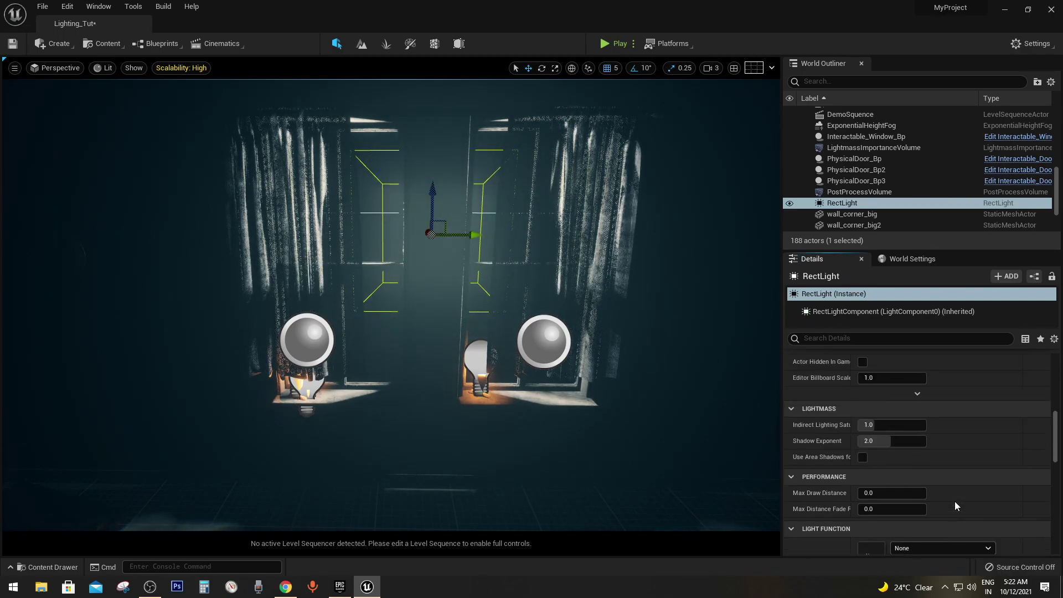
scroll(954, 500, up, 5)
scroll(933, 465, up, 5)
scroll(933, 465, up, 3)
right_drag(942, 494, 968, 447)
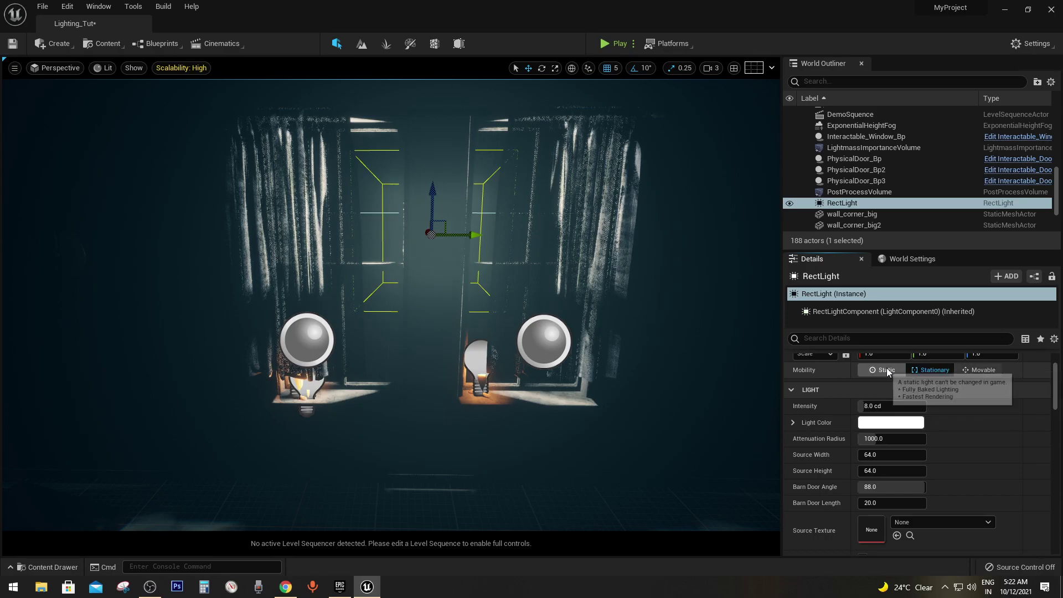
right_drag(963, 465, 962, 439)
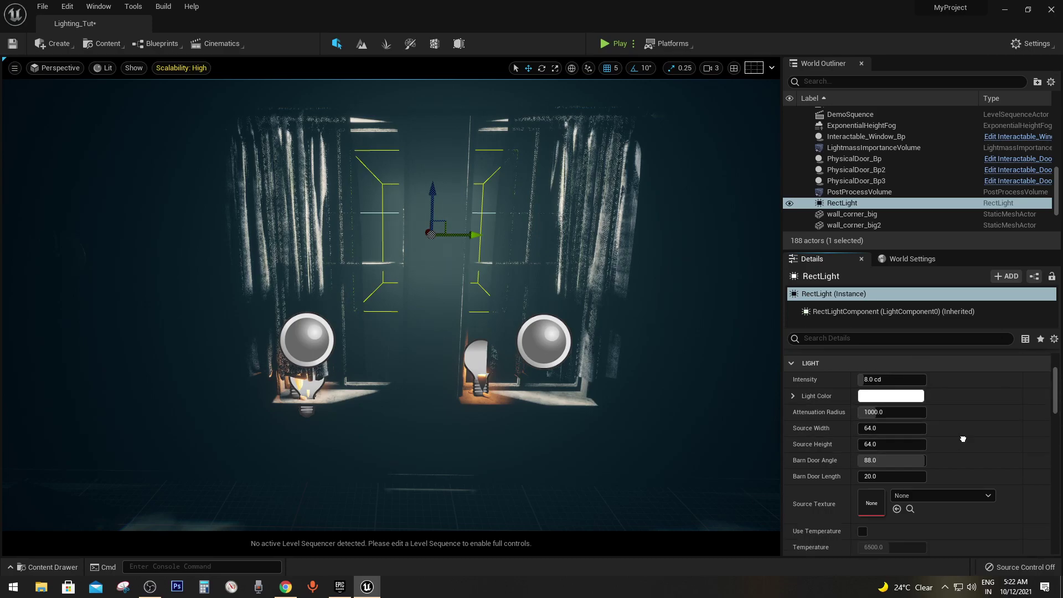
mouse_move(720, 410)
right_down()
mouse_move(636, 388)
mouse_move(636, 343)
right_up()
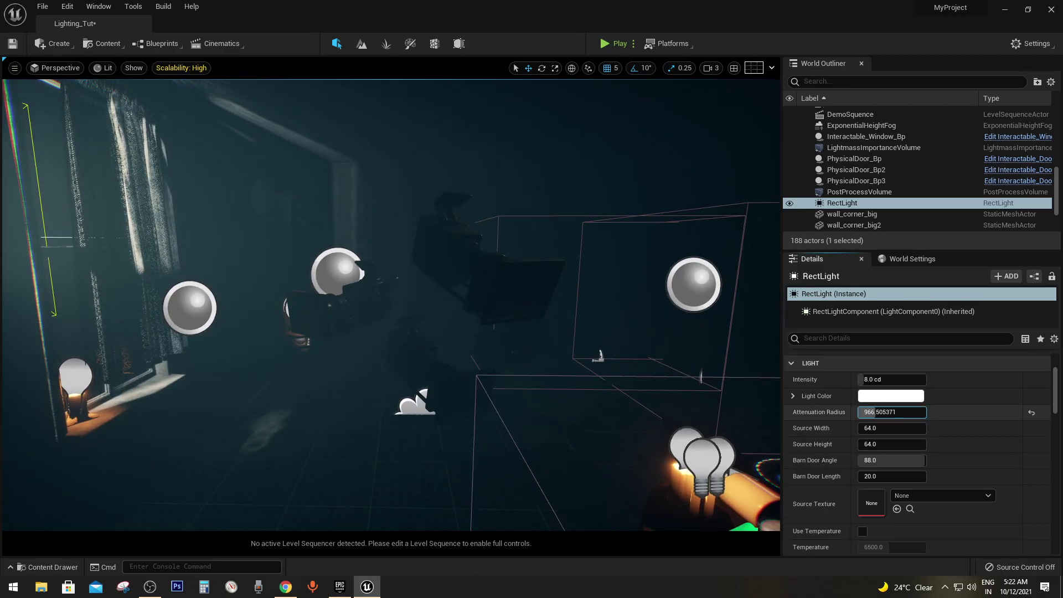
drag(891, 412, 868, 411)
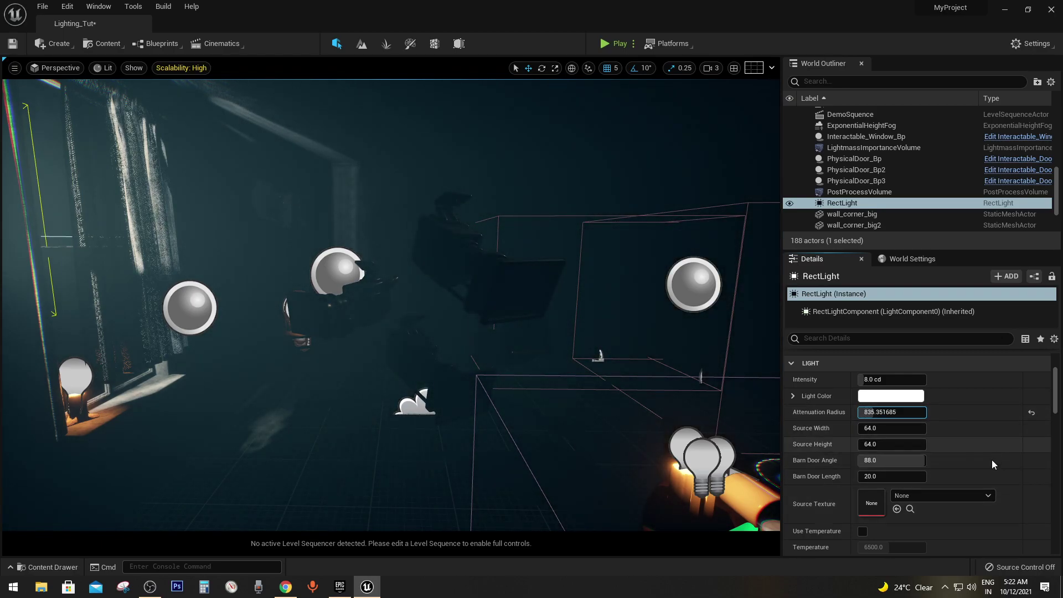
scroll(992, 461, down, 3)
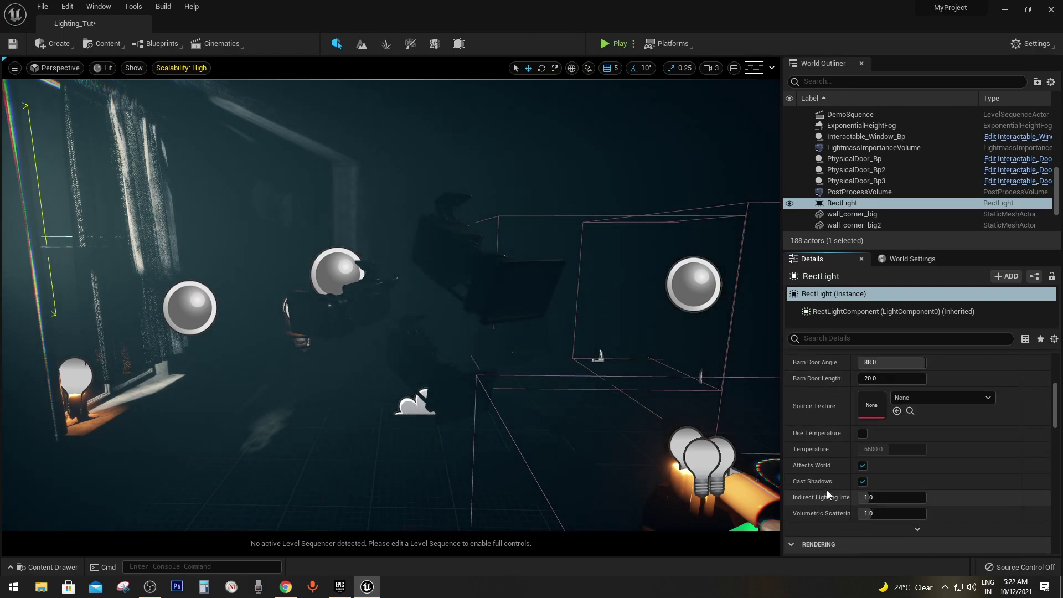
Set Volumetric Scattering to 0.0 and turn off Cast Shadows.
click(894, 497)
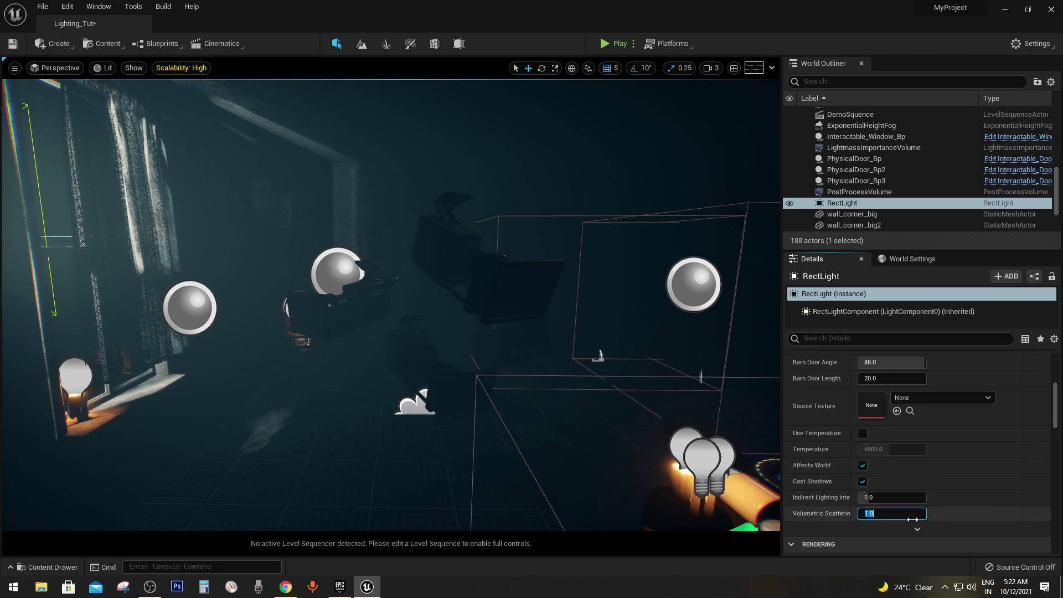
text(0)
key(Return)
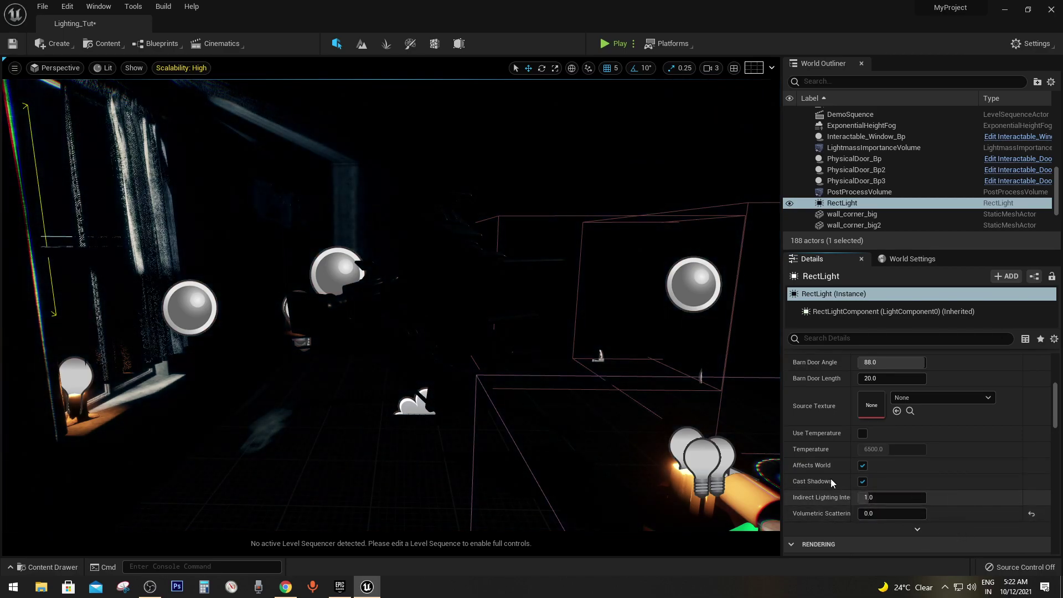
right_drag(387, 304, 321, 304)
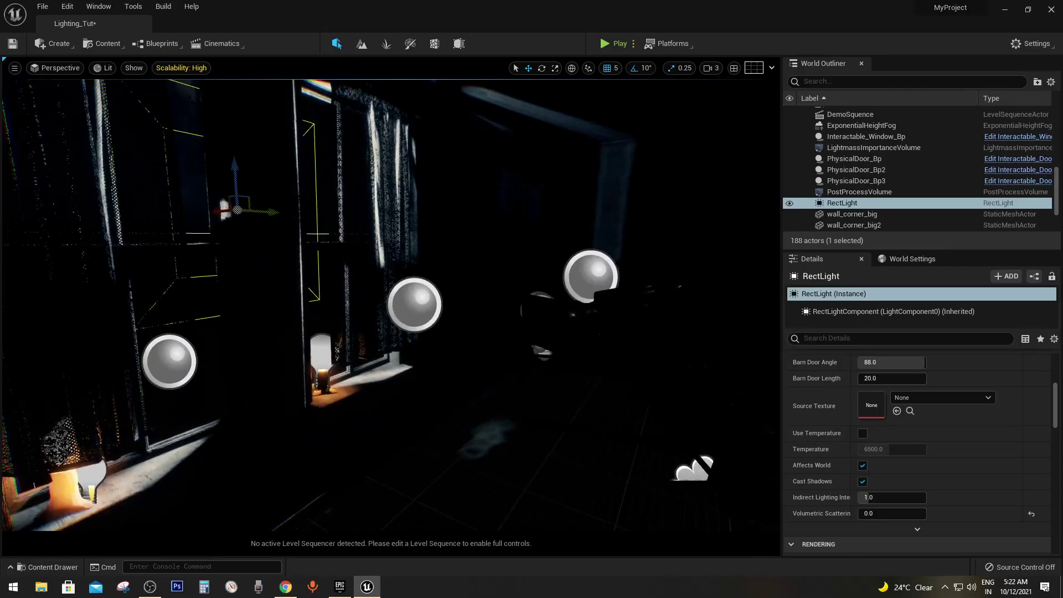
scroll(987, 479, up, 2)
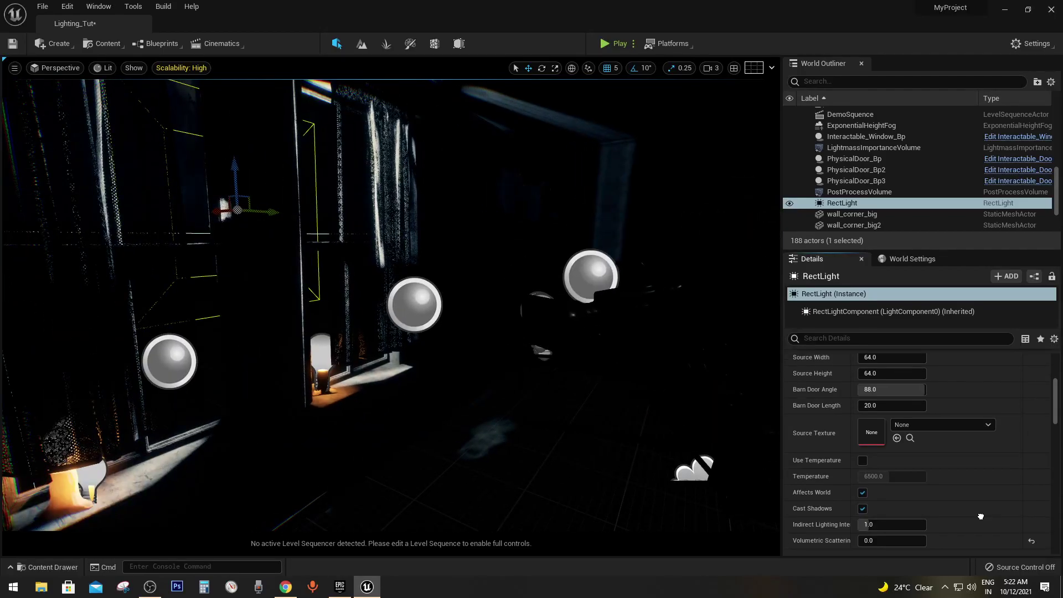
click(862, 514)
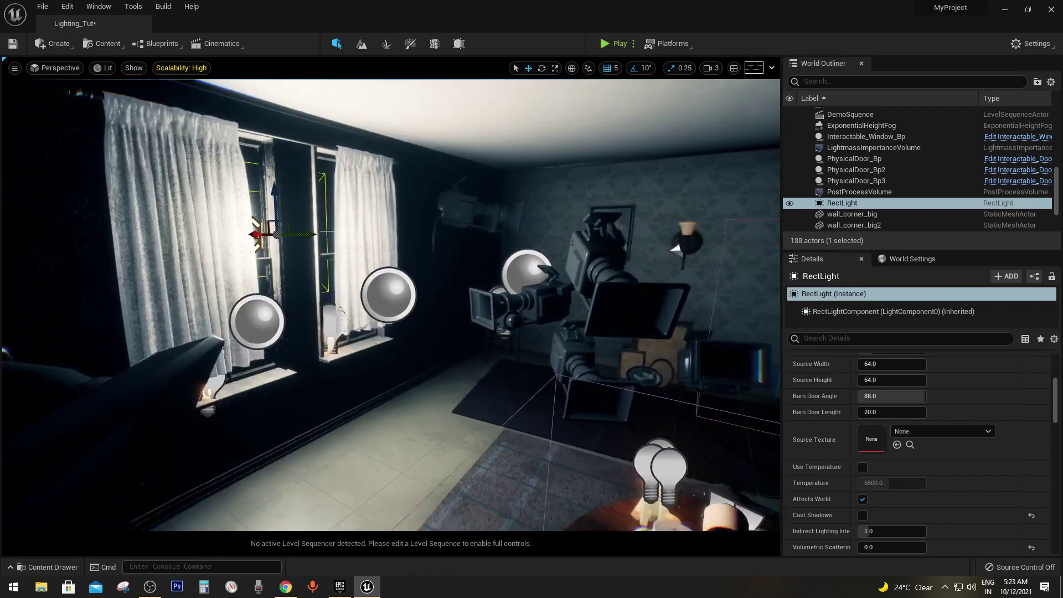
Shrink the rect light's attenuation radius while viewing it near the curtained windows.
scroll(867, 483, up, 4)
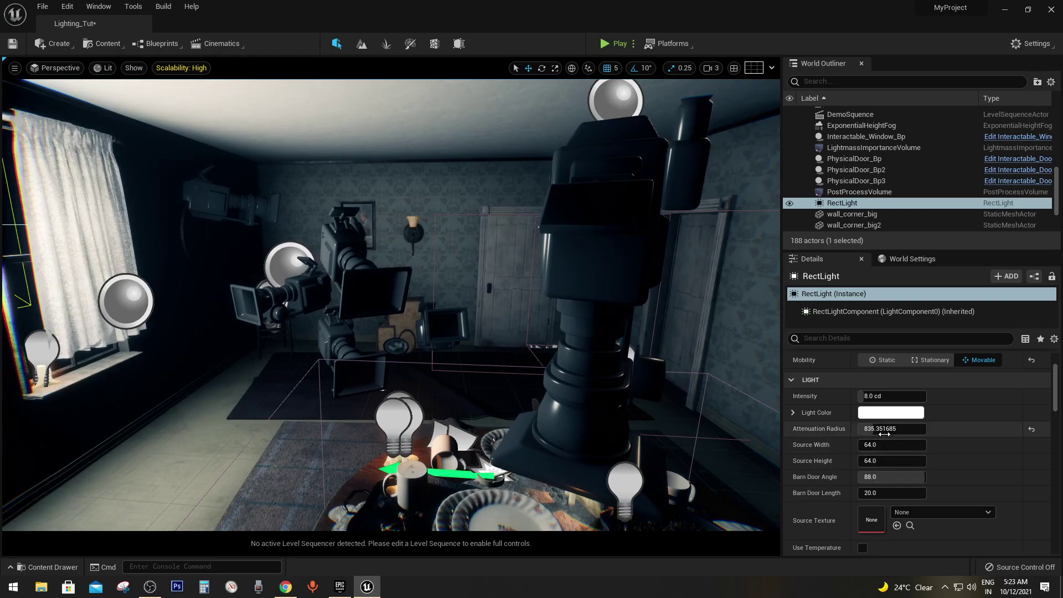
mouse_move(884, 430)
mouse_down()
mouse_move(841, 430)
mouse_move(862, 430)
mouse_up()
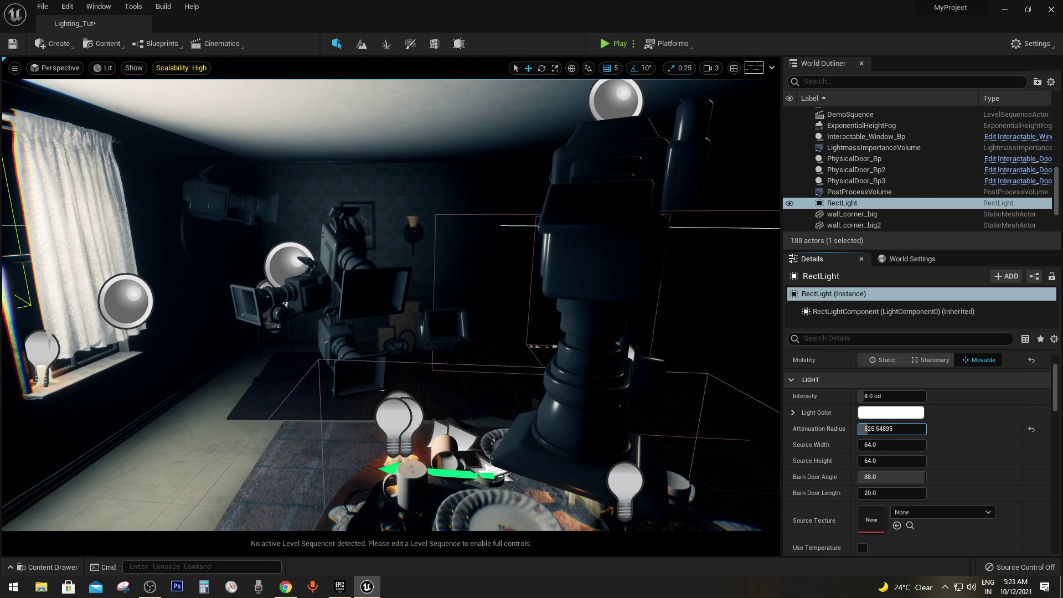
mouse_move(387, 304)
right_down()
mouse_move(421, 276)
mouse_move(420, 243)
mouse_move(420, 332)
right_up()
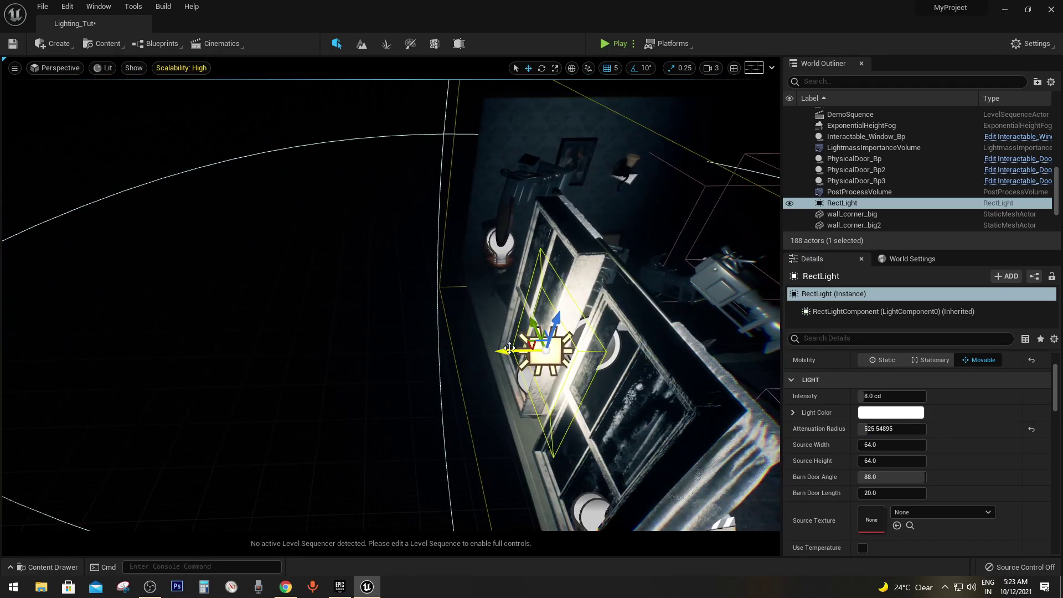
mouse_move(421, 332)
right_down()
mouse_move(403, 352)
mouse_move(421, 310)
right_up()
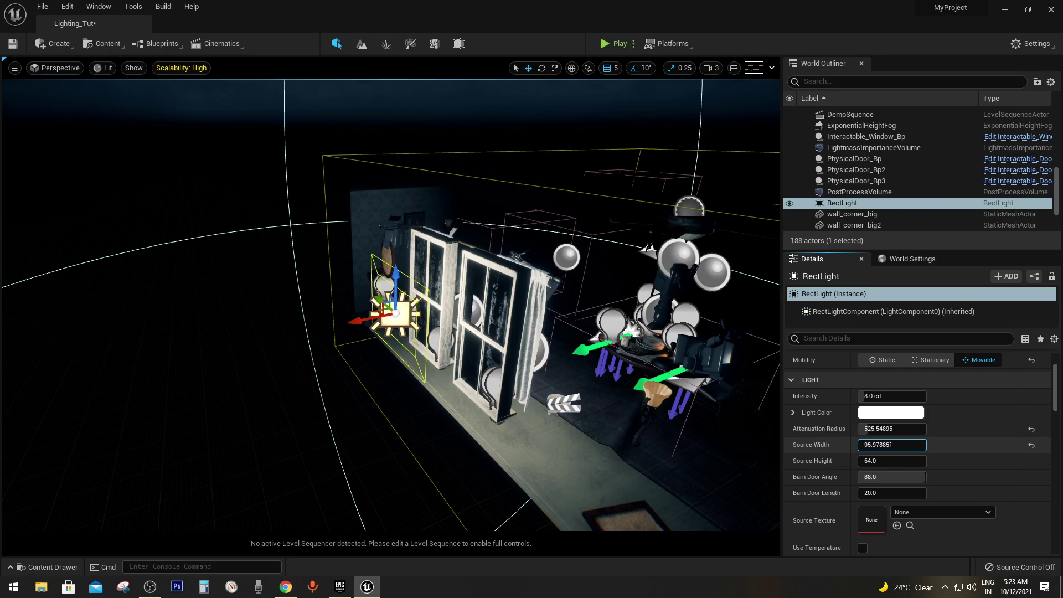
Set source width to about 159 and attenuation radius near 647, then focus the light.
drag(891, 444, 974, 444)
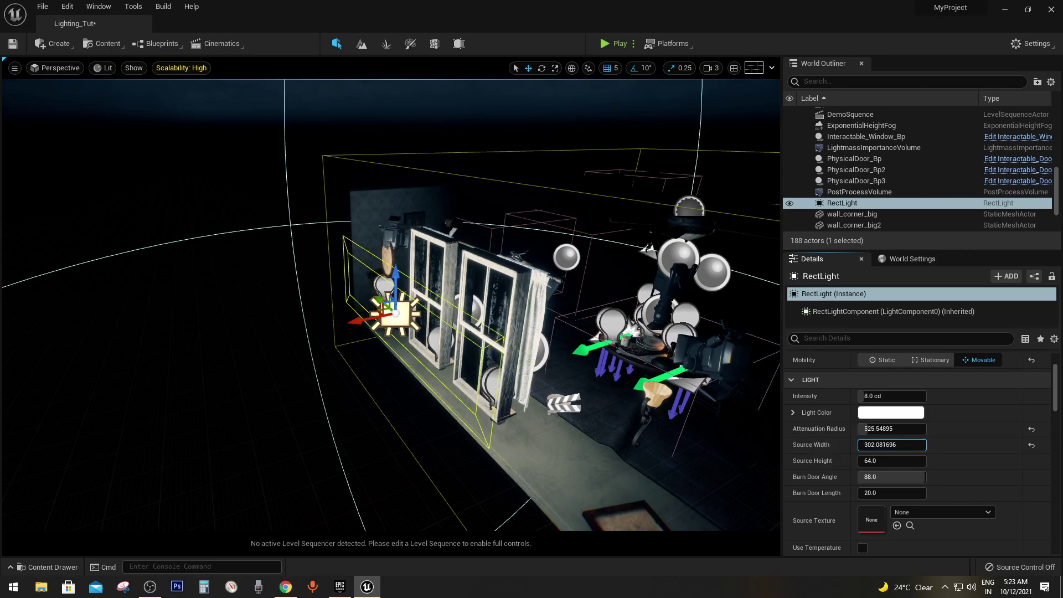
alt+drag(421, 310, 609, 428)
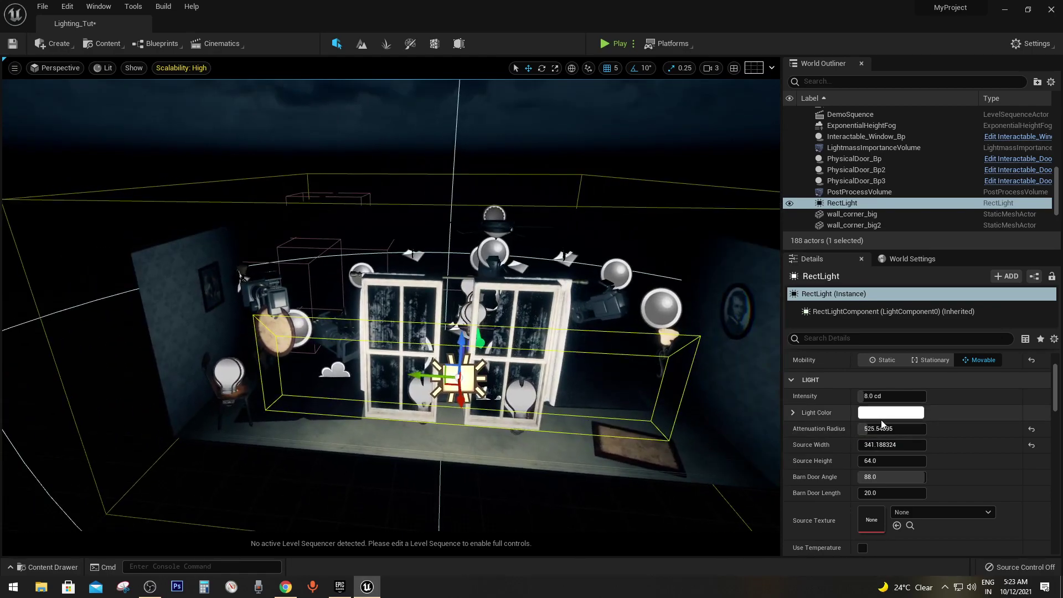
mouse_move(891, 445)
mouse_down()
mouse_move(864, 444)
mouse_move(913, 444)
mouse_up()
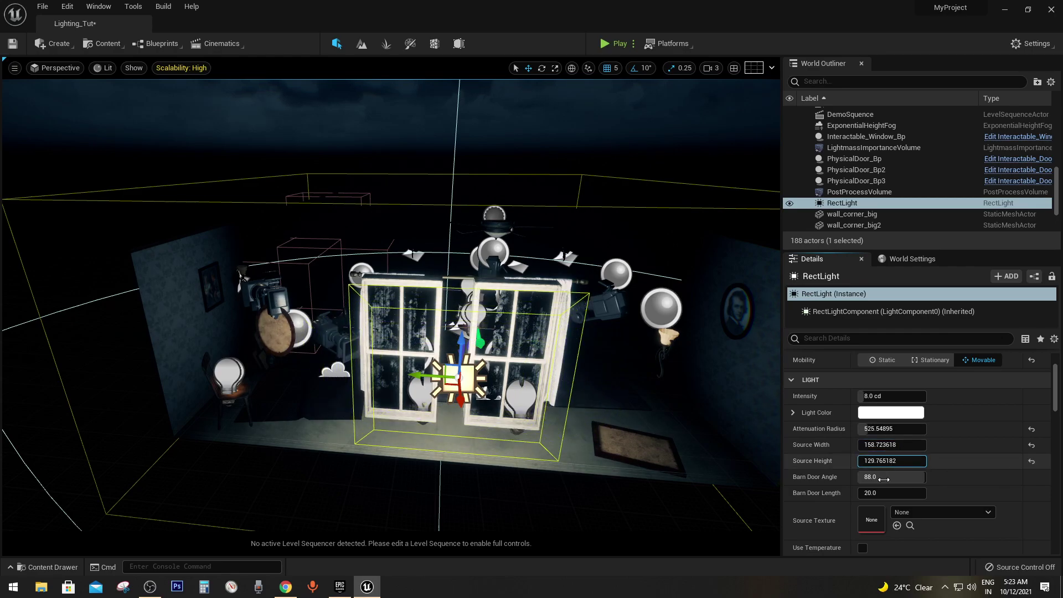
right_drag(387, 305, 387, 305)
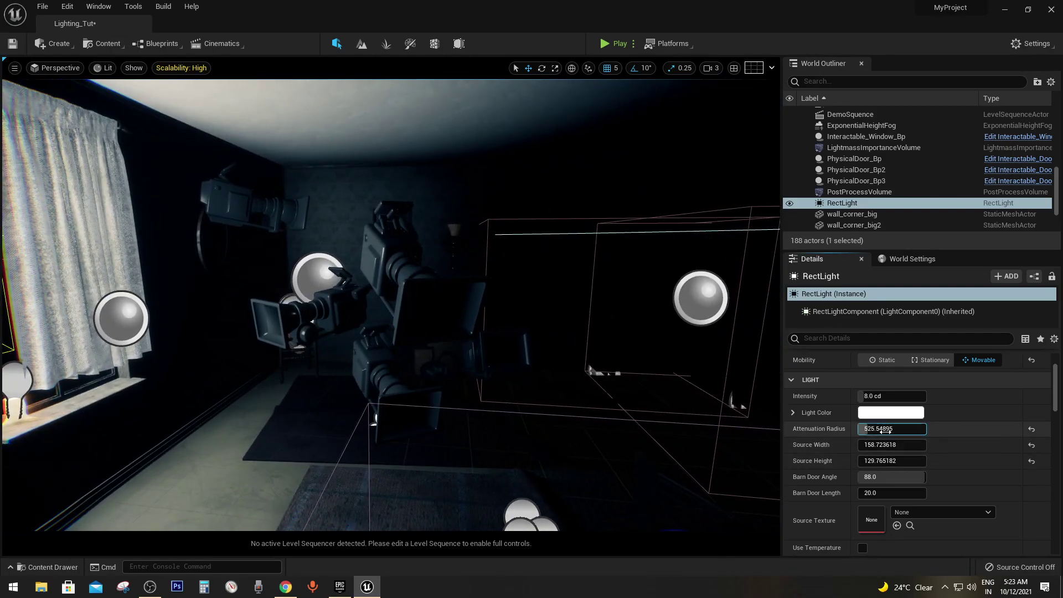
mouse_move(885, 430)
mouse_down()
mouse_move(929, 430)
mouse_move(880, 429)
mouse_up()
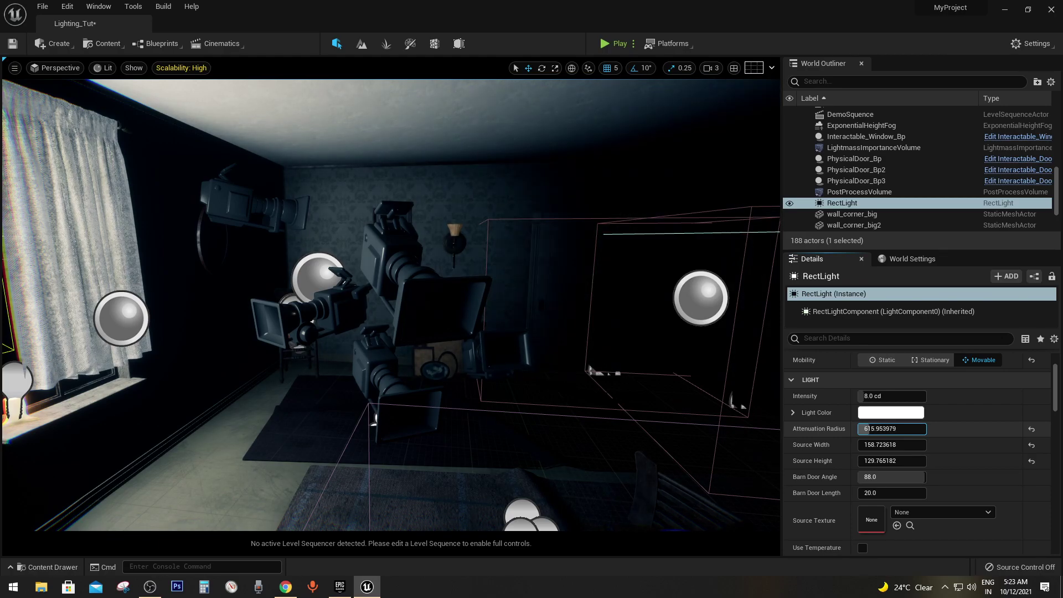
key(f)
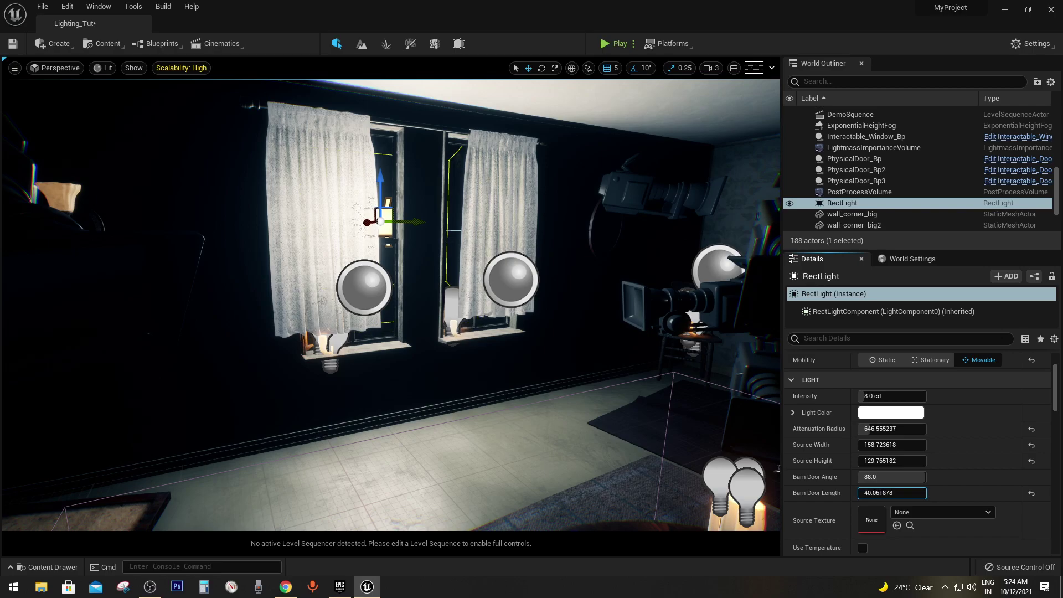
Bring the rect light's Barn Door Angle down to 0.0, checking the window wall.
drag(891, 477, 857, 477)
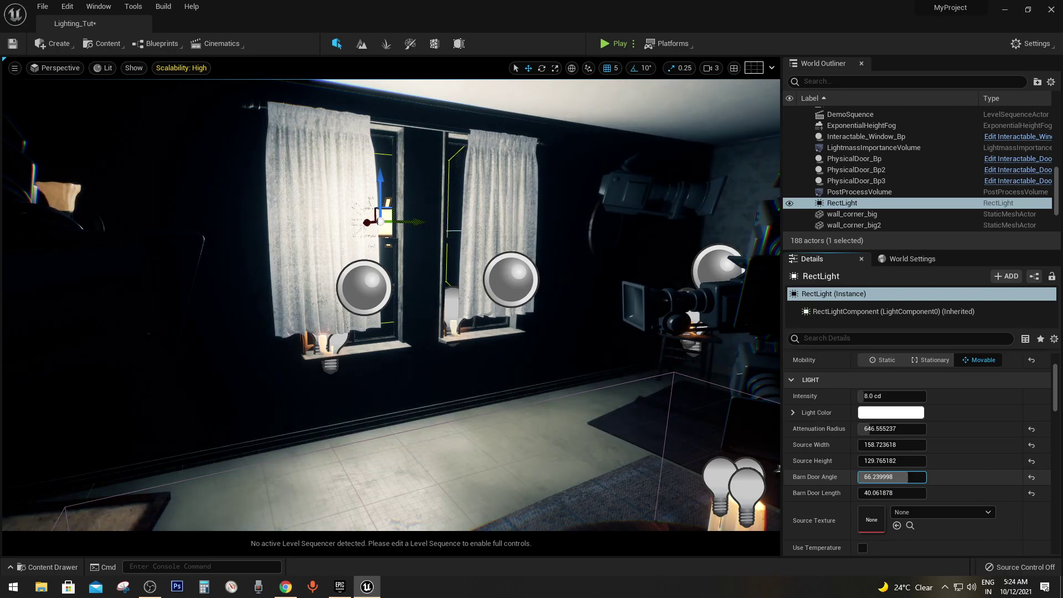
right_drag(387, 304, 277, 310)
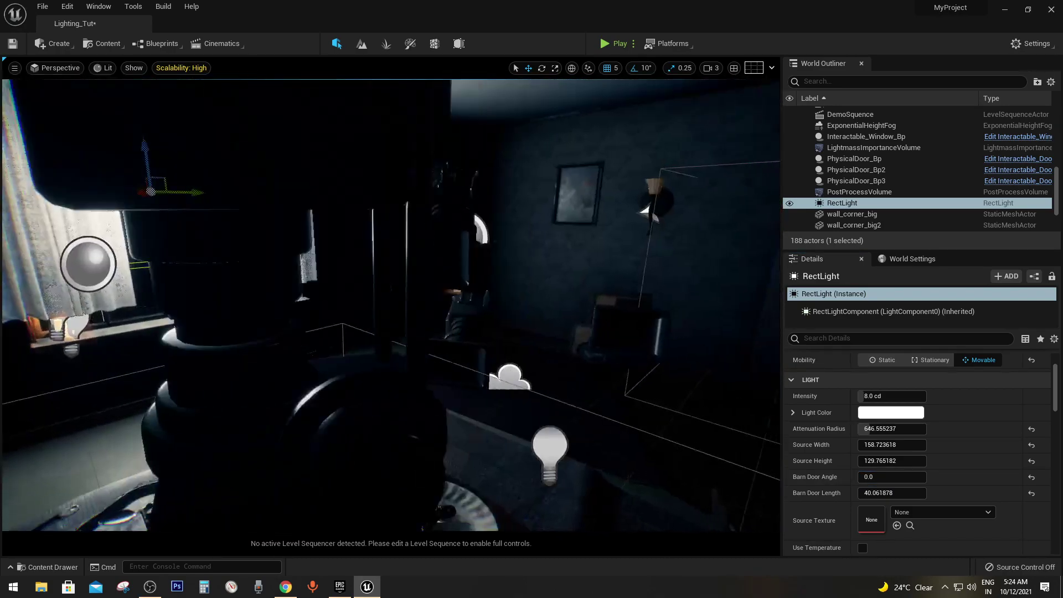
right_drag(387, 305, 249, 308)
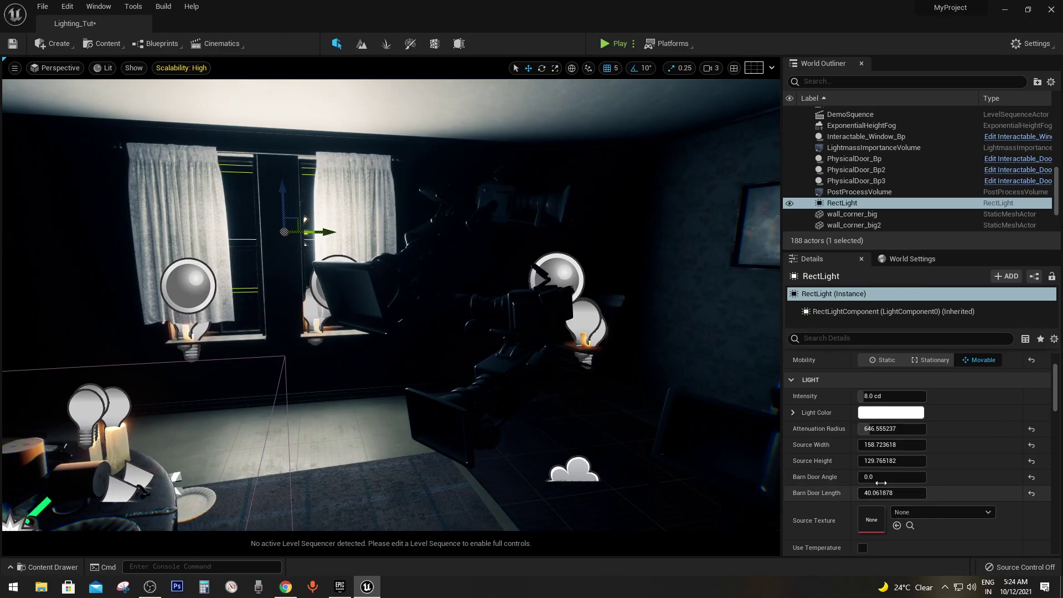
drag(880, 482, 885, 482)
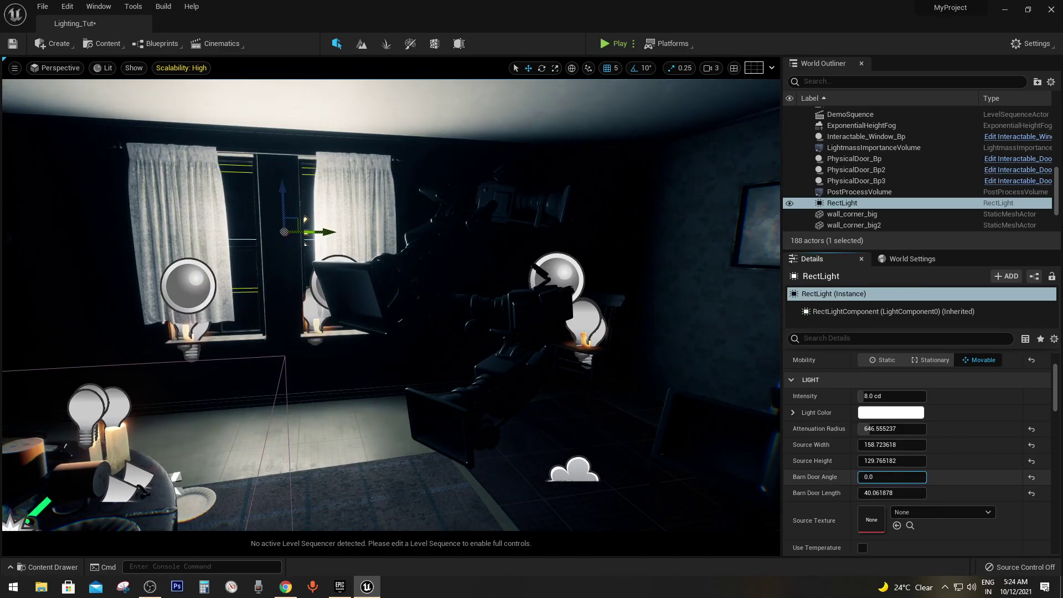
right_drag(388, 304, 359, 305)
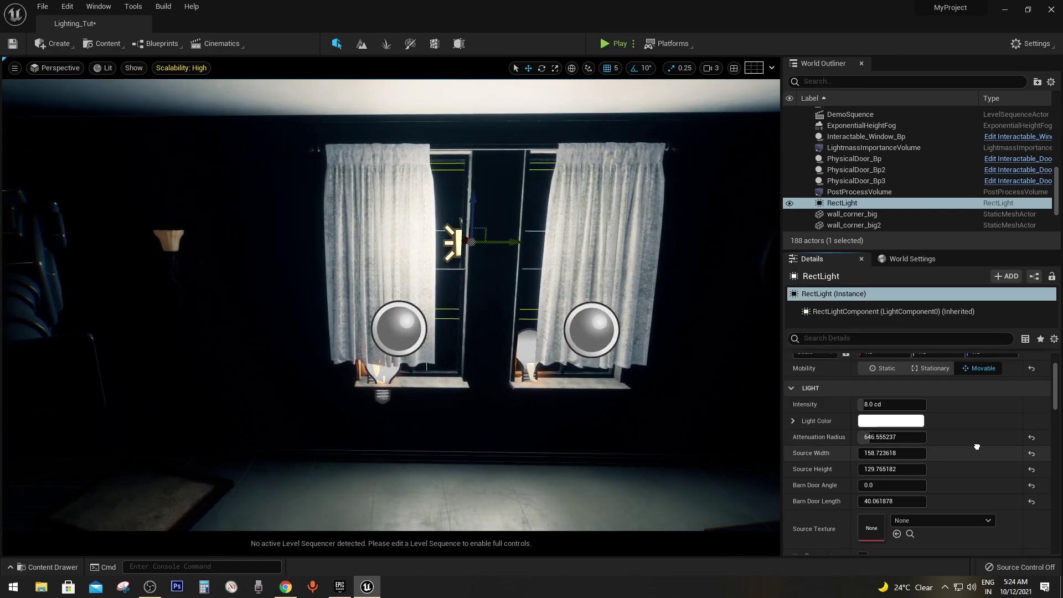
scroll(975, 407, down, 3)
scroll(958, 503, down, 1)
Compare shadow casting on and off, leave it off, and enable Use Temperature on the rect light.
mouse_move(387, 304)
right_down()
mouse_move(443, 304)
mouse_move(359, 305)
right_up()
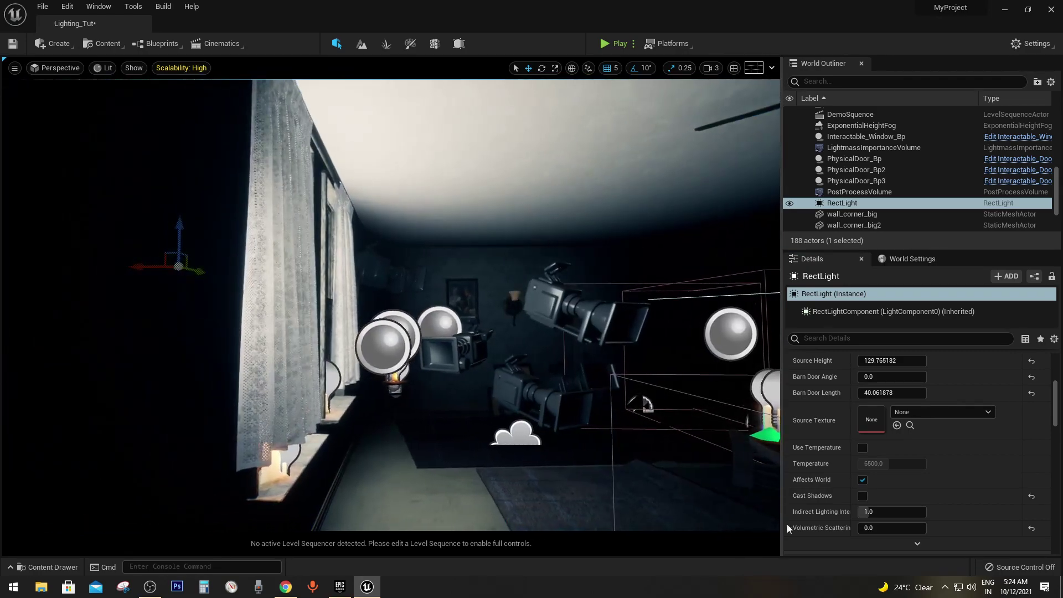
click(862, 496)
click(862, 496)
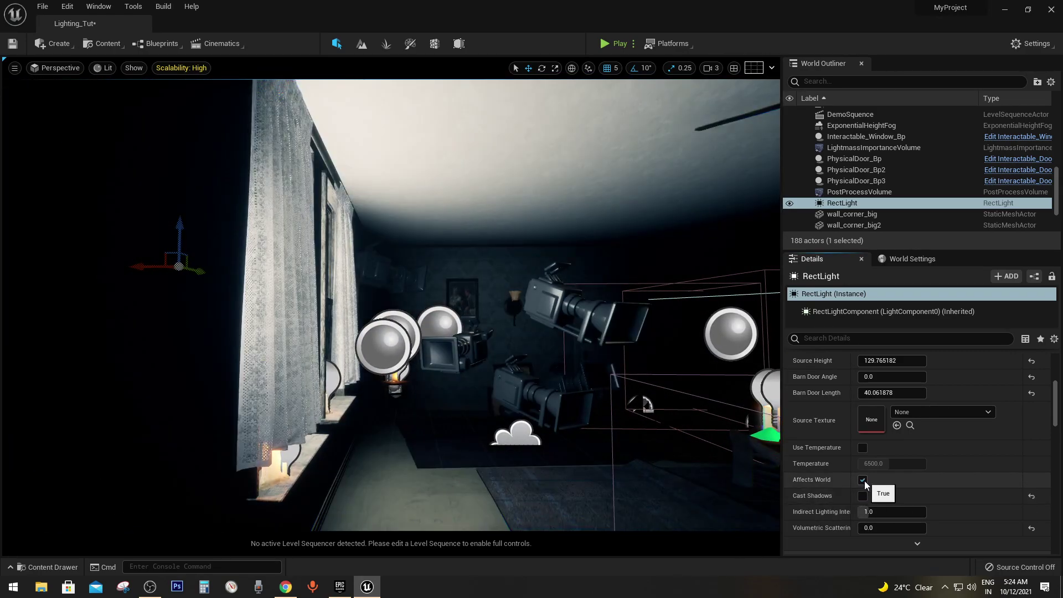
scroll(907, 509, down, 1)
scroll(907, 509, down, 1)
scroll(908, 510, up, 2)
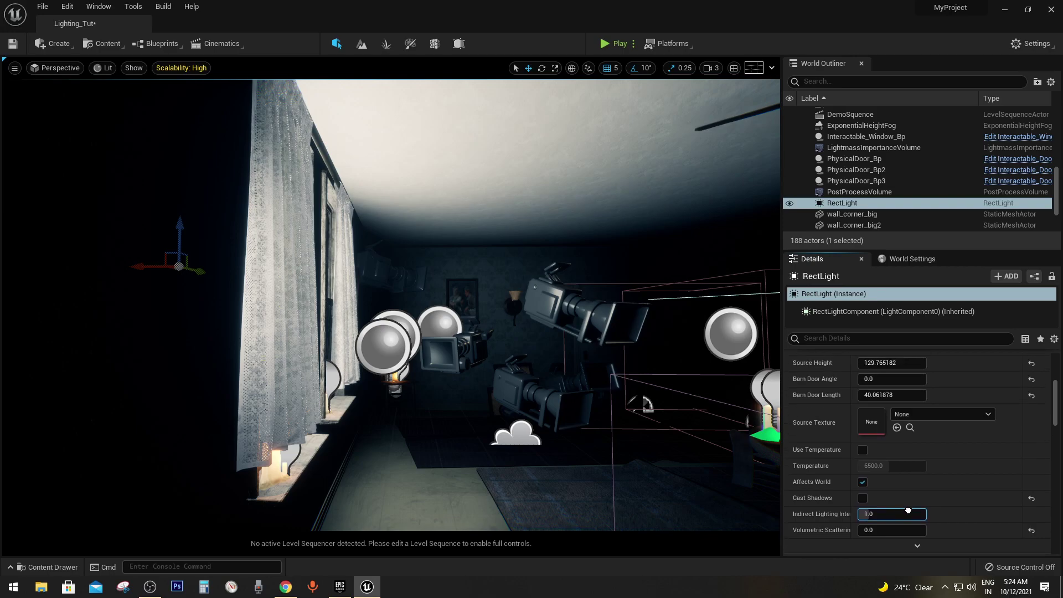
scroll(907, 510, up, 1)
click(863, 469)
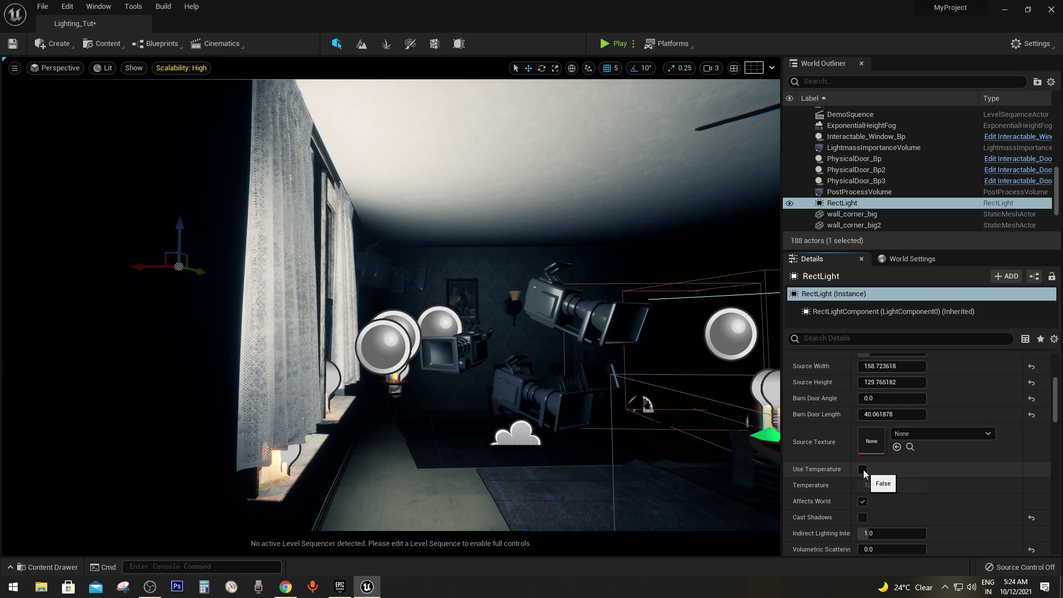
scroll(863, 442, up, 2)
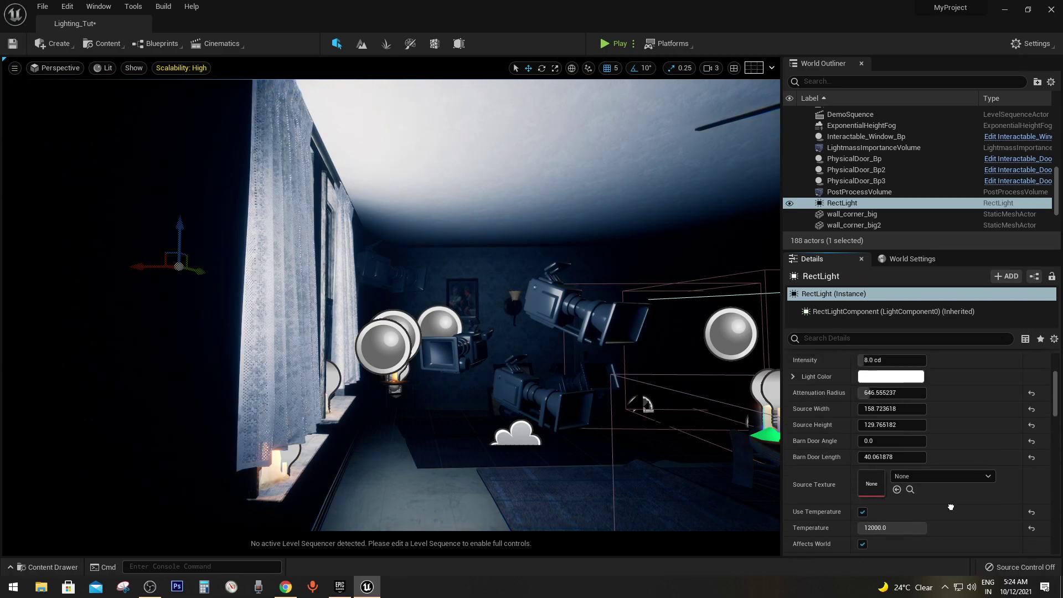
click(891, 380)
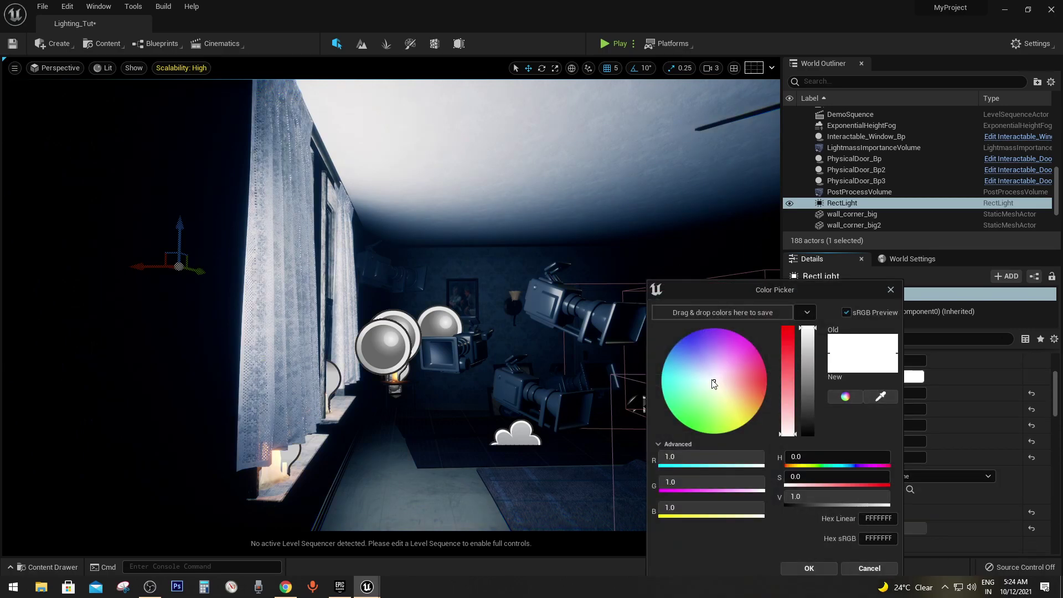
drag(713, 381, 704, 373)
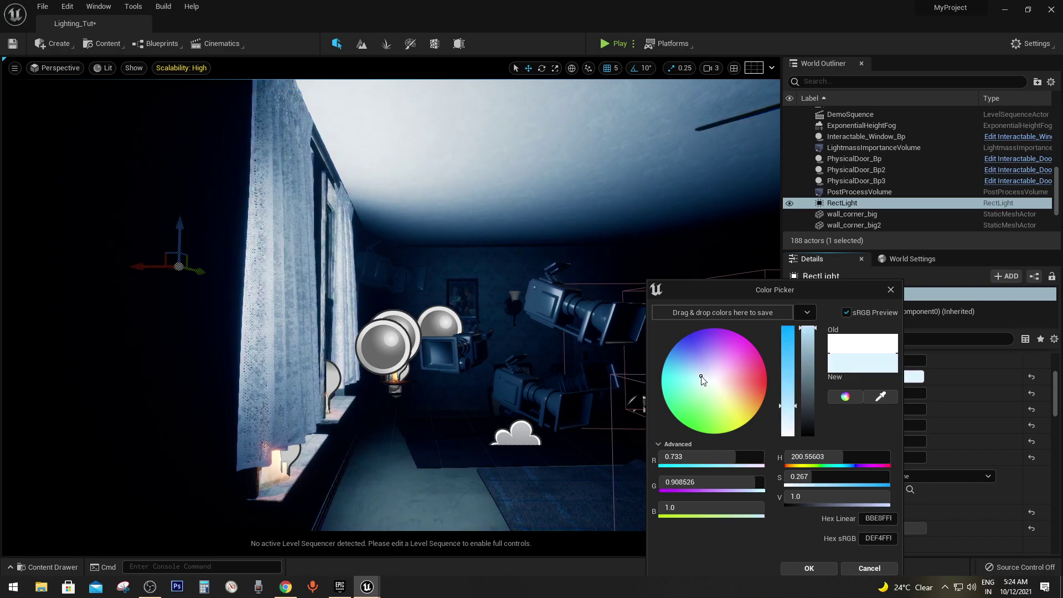
click(852, 568)
right_drag(442, 332, 459, 310)
right_drag(390, 305, 421, 294)
text(1)
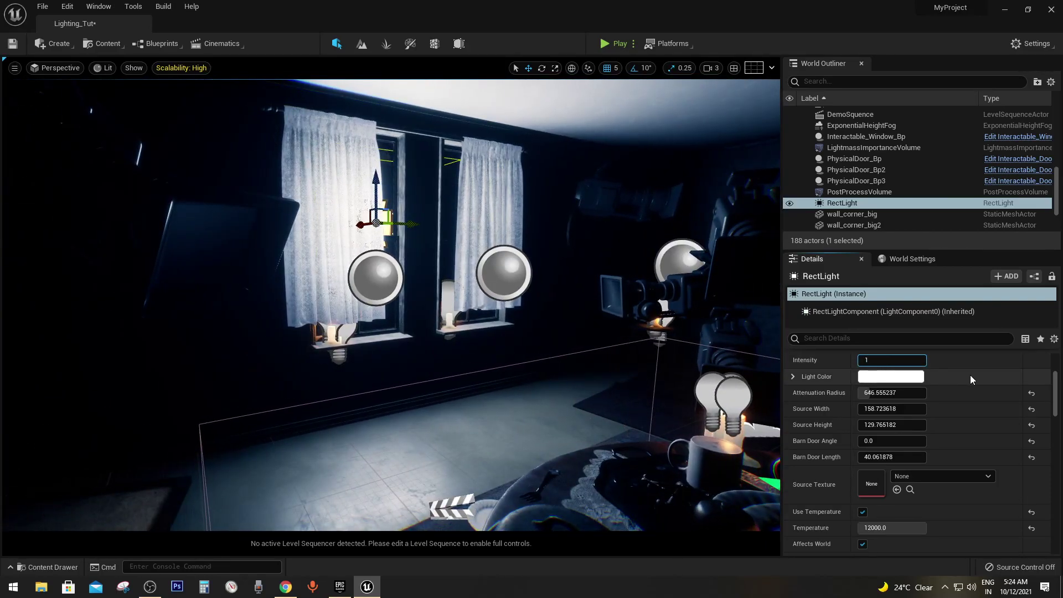
Dim the rect light to 0.5 cd, frame it, and enlarge its source to about 396×199.
key(Return)
mouse_move(750, 470)
right_down()
mouse_move(764, 460)
mouse_move(766, 467)
right_up()
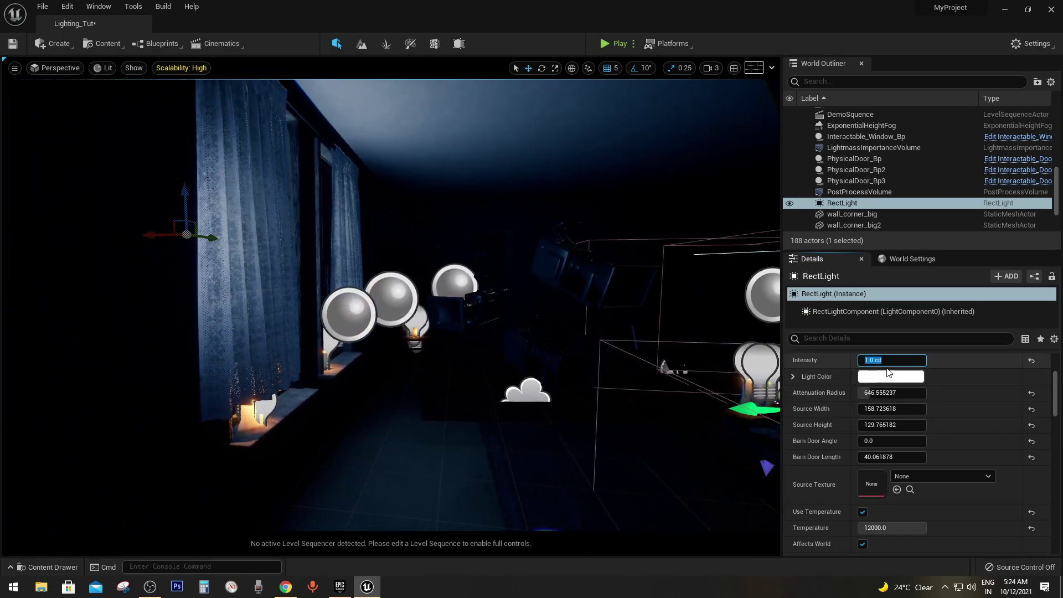
key(Return)
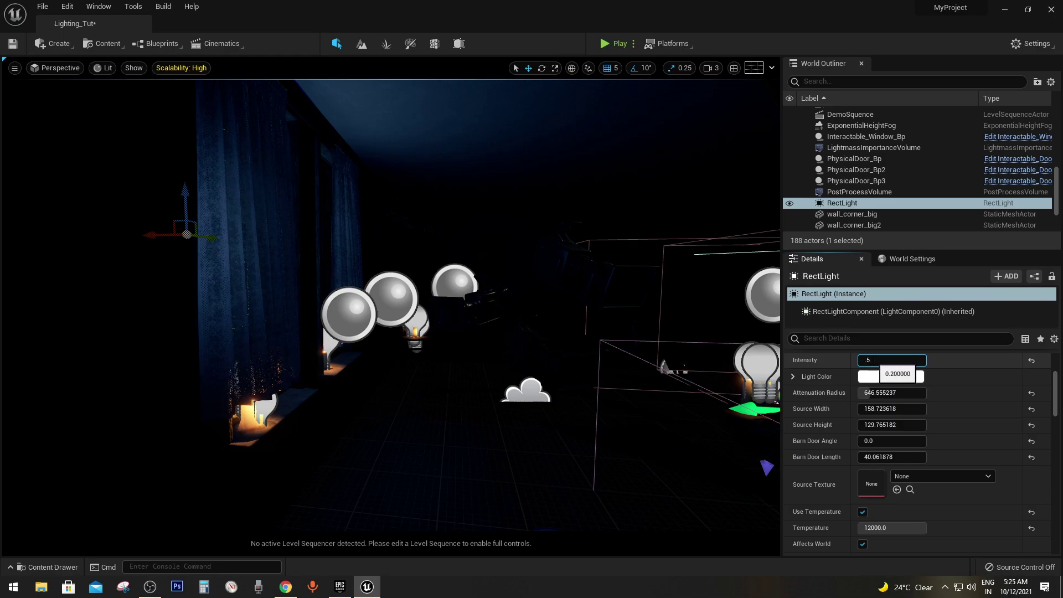
key(Return)
key(f)
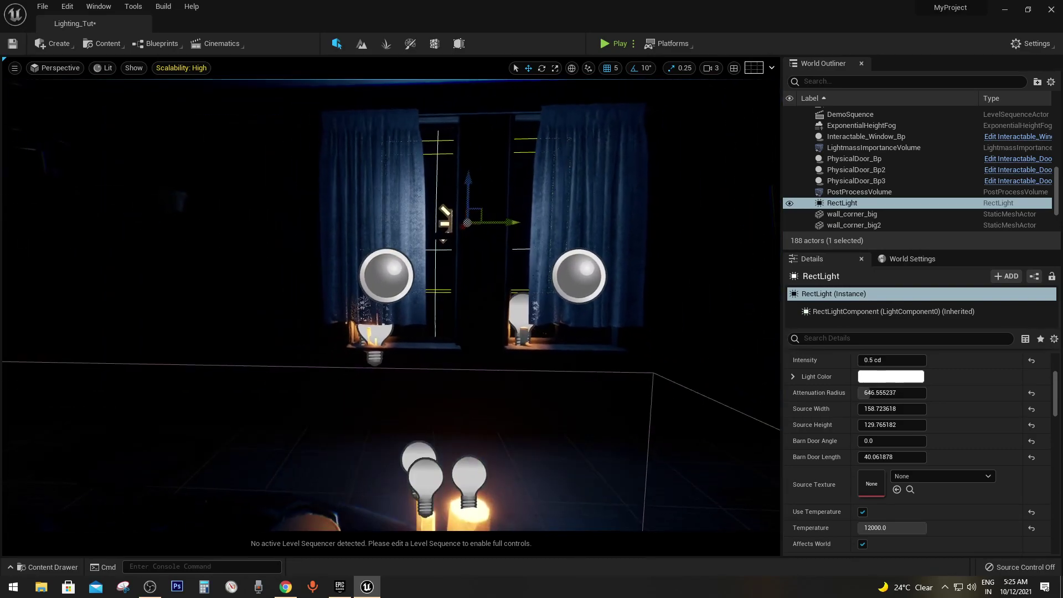
drag(880, 409, 930, 410)
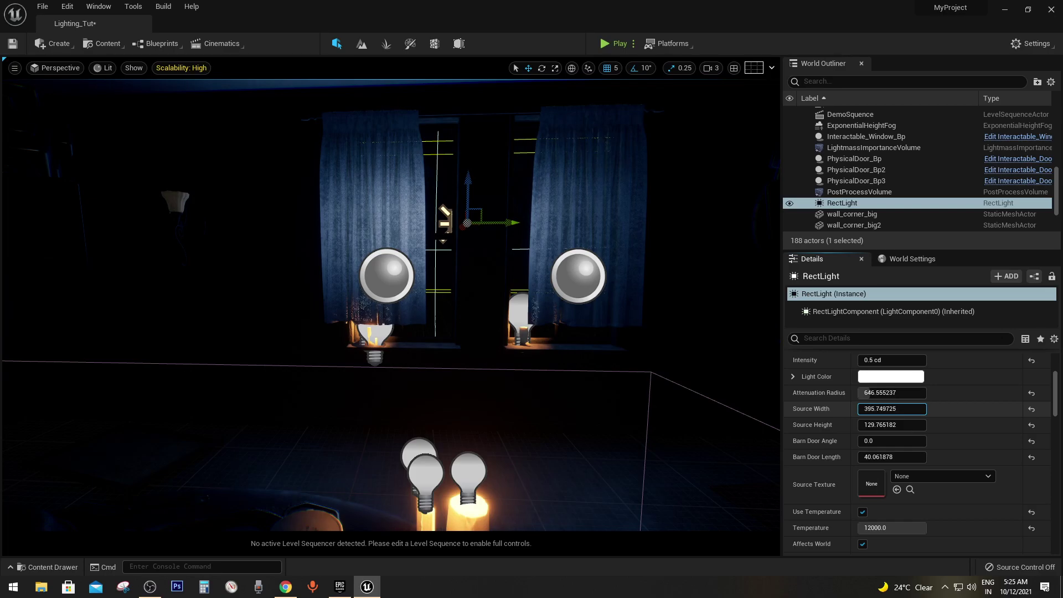
drag(880, 425, 919, 425)
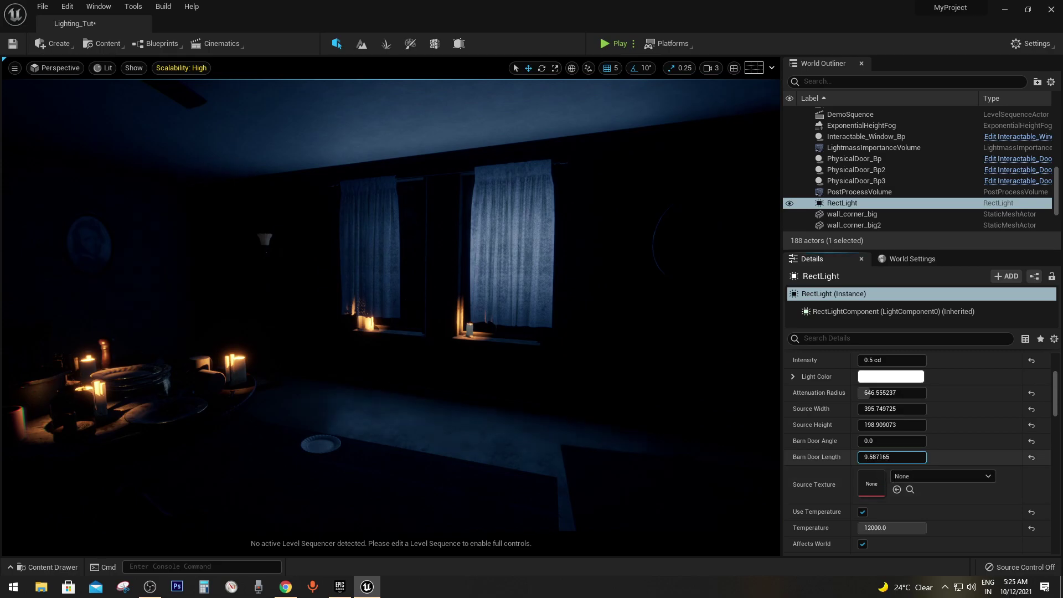
Lengthen the RectLight's barn doors to about 90.
drag(891, 457, 935, 456)
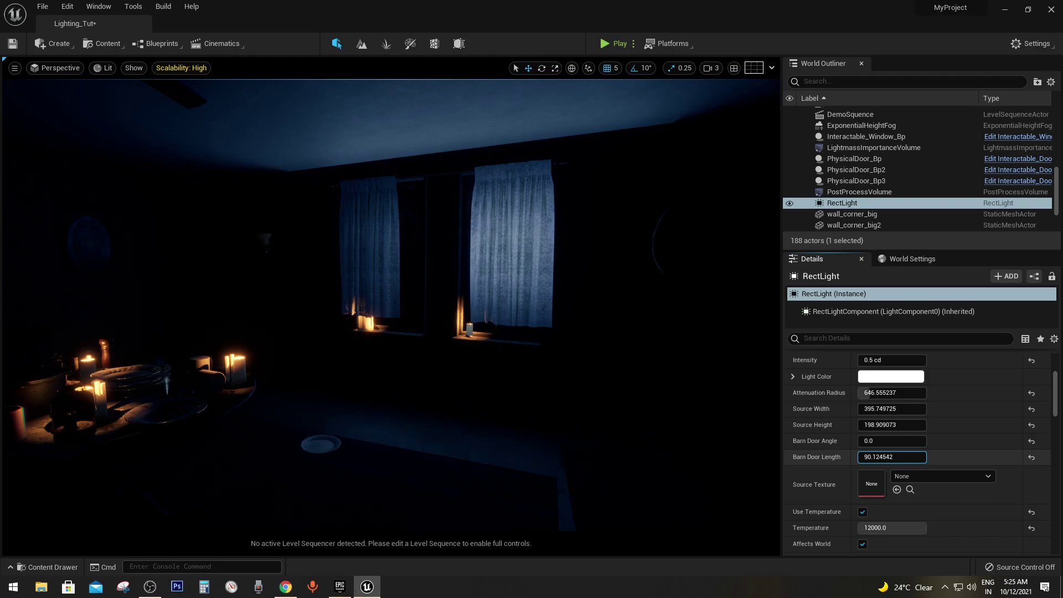
right_drag(387, 305, 276, 310)
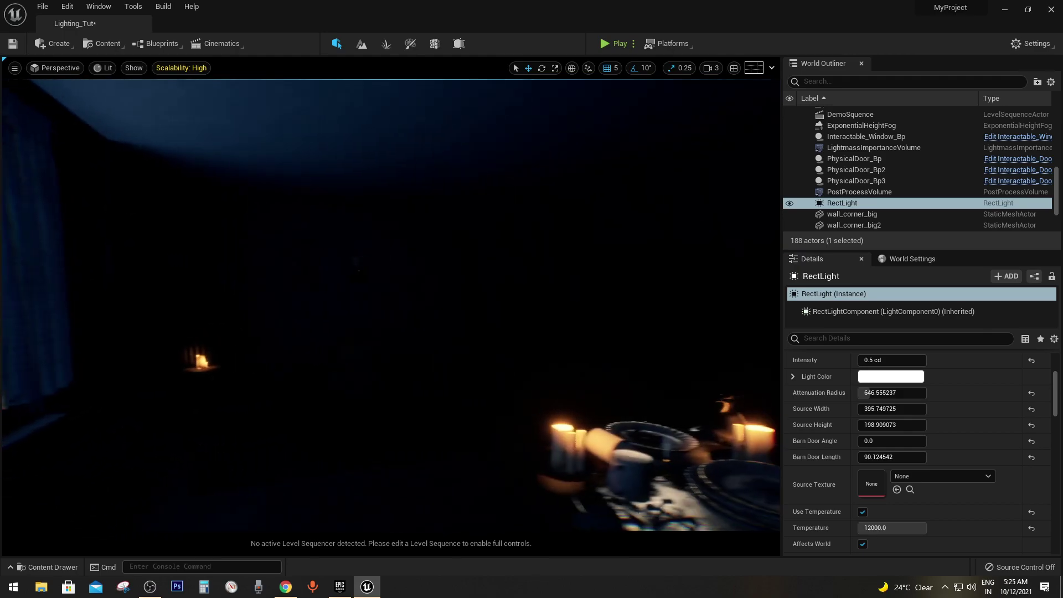
right_drag(387, 305, 332, 310)
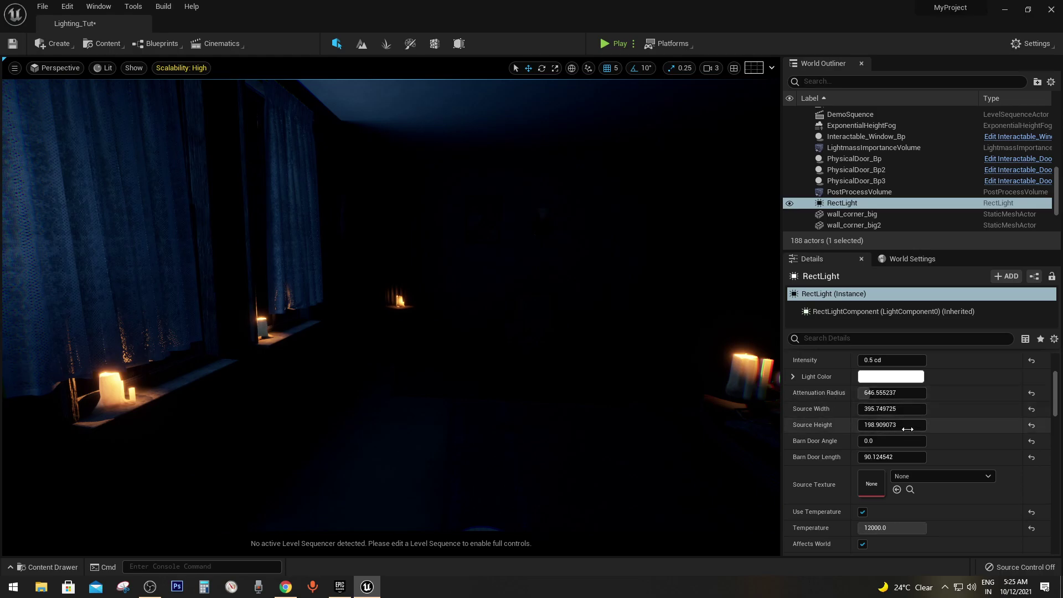
Set the RectLight's intensity to 0.4 cd.
scroll(941, 454, up, 2)
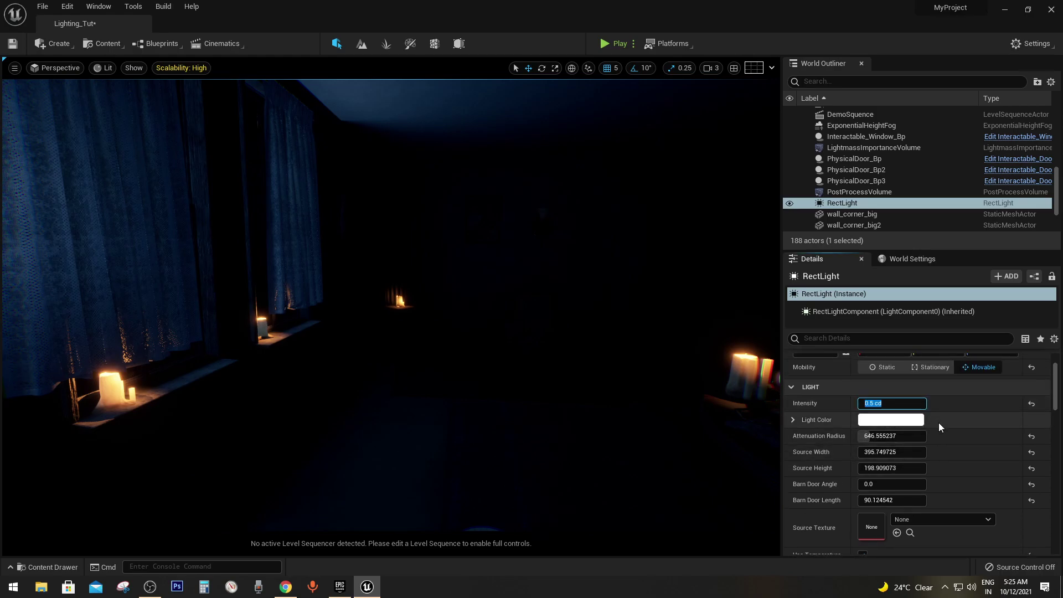
text(0.4)
key(Return)
click(959, 420)
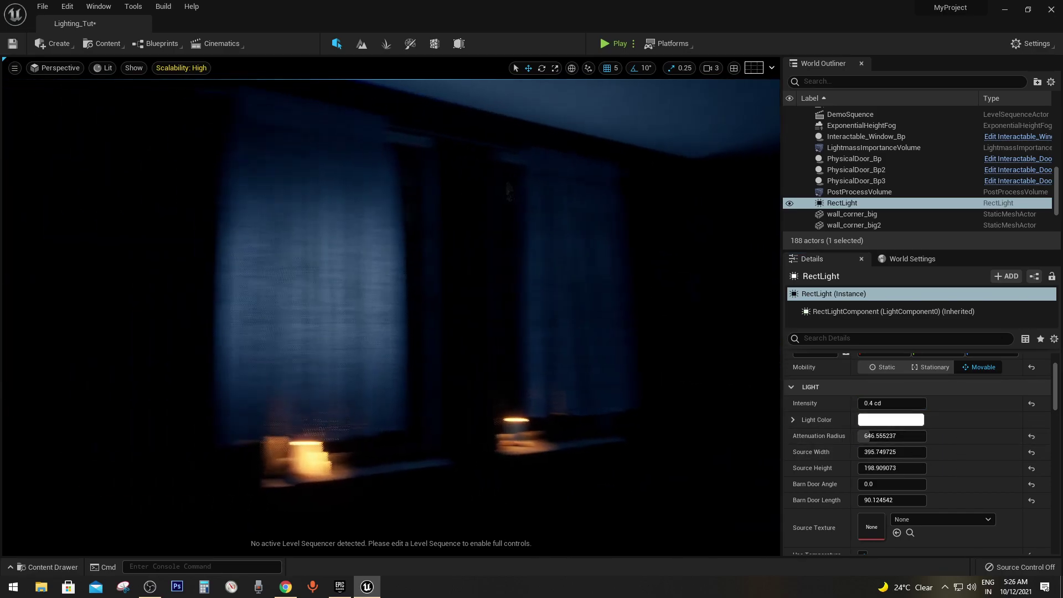
Rotate the RectLight 10°, try raising it, then undo the raise and deselect it.
key(g)
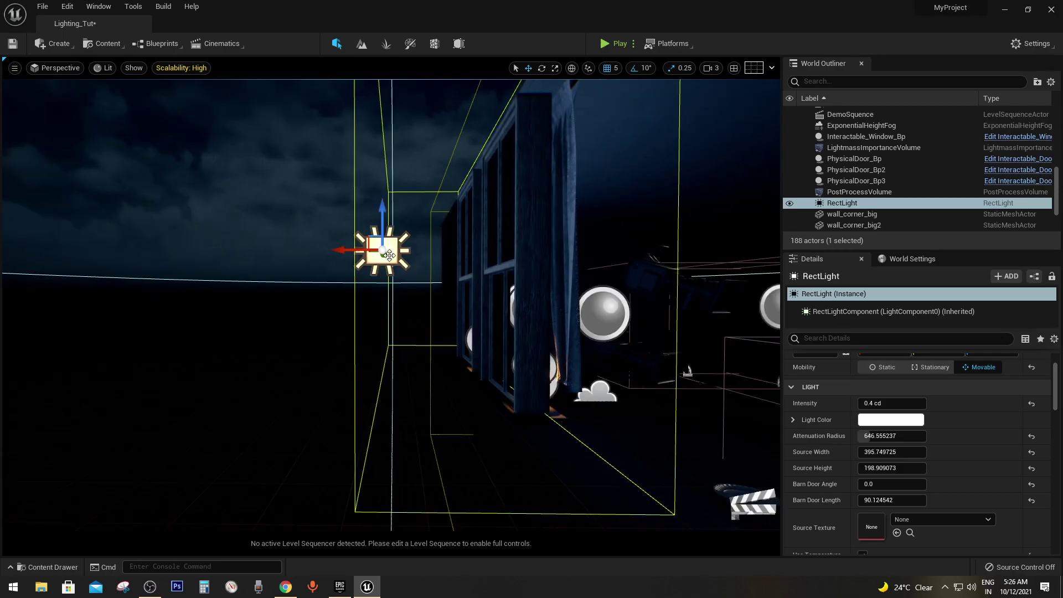
drag(429, 294, 423, 302)
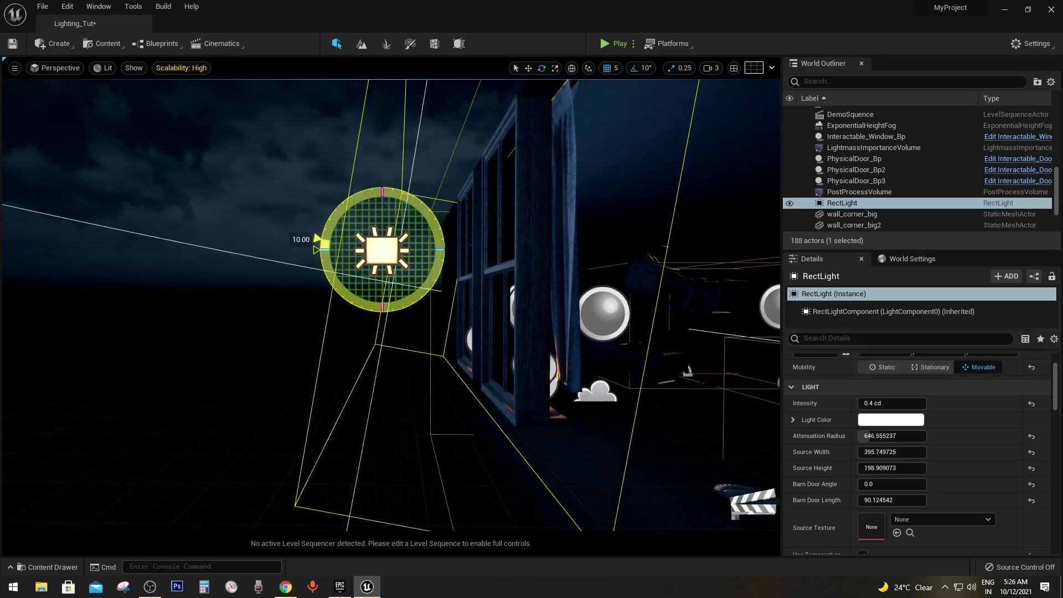
key(w)
drag(385, 214, 381, 177)
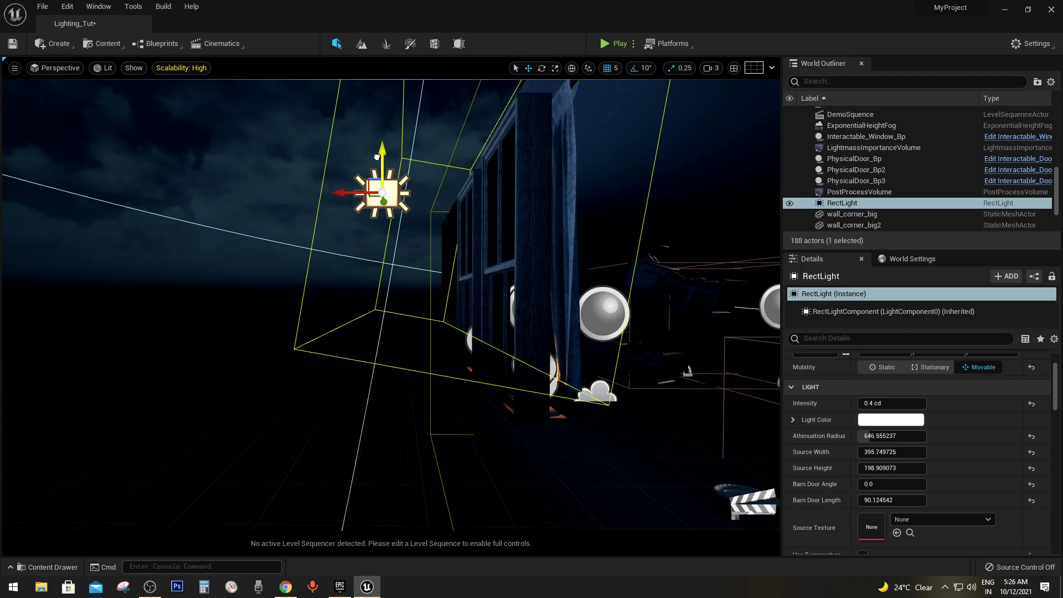
right_drag(381, 177, 354, 183)
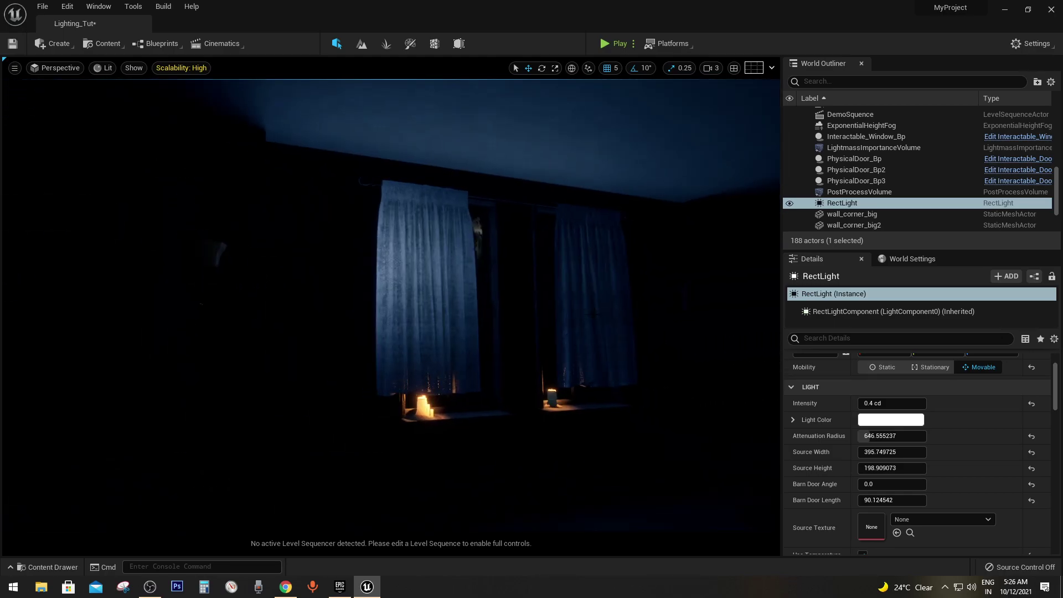
key(ctrl+z)
right_drag(354, 183, 354, 182)
key(Escape)
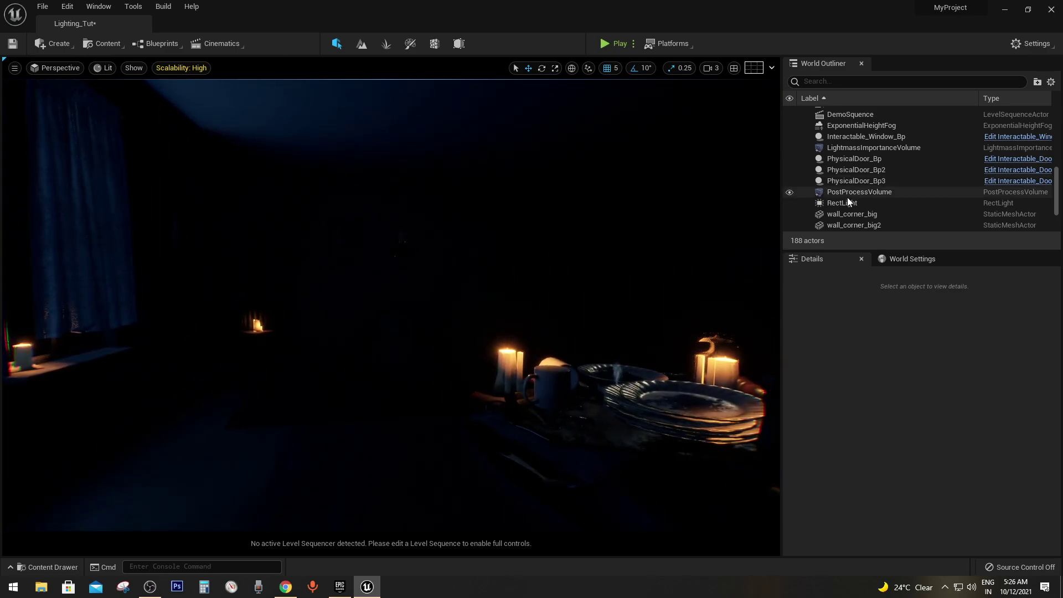
Enable Force No Precomputed Lighting in World Settings and confirm the message.
click(899, 260)
scroll(992, 457, down, 10)
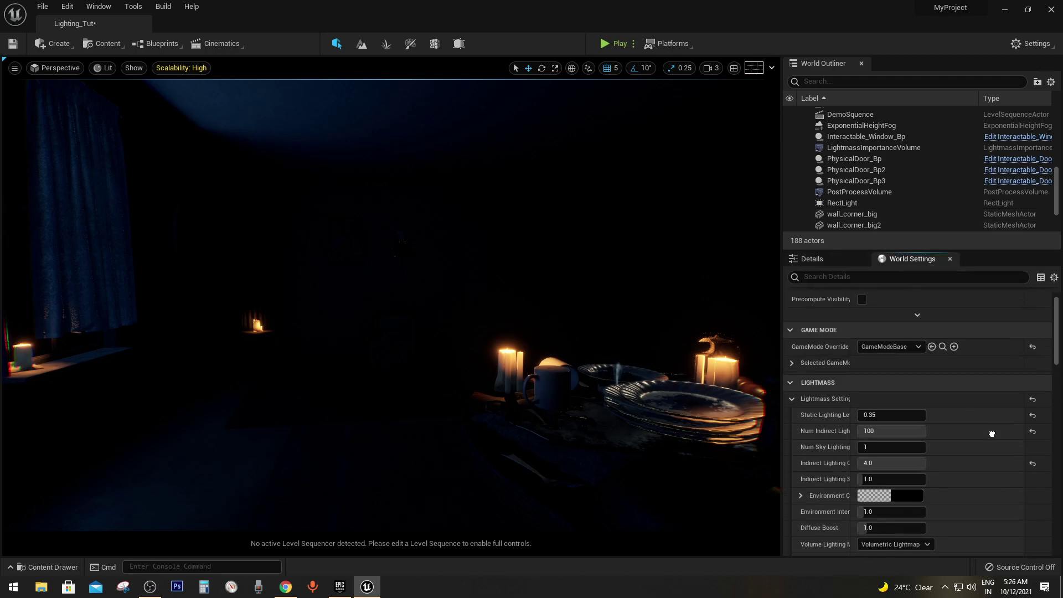
scroll(993, 410, down, 4)
scroll(993, 410, down, 3)
scroll(992, 410, down, 3)
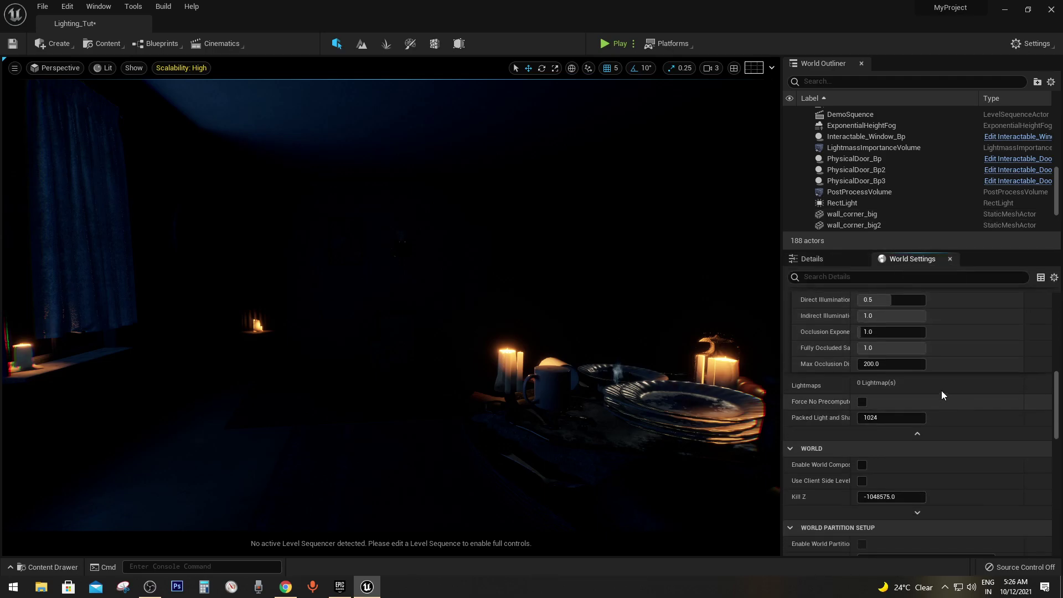
scroll(940, 390, up, 3)
scroll(952, 382, up, 3)
scroll(952, 382, up, 3)
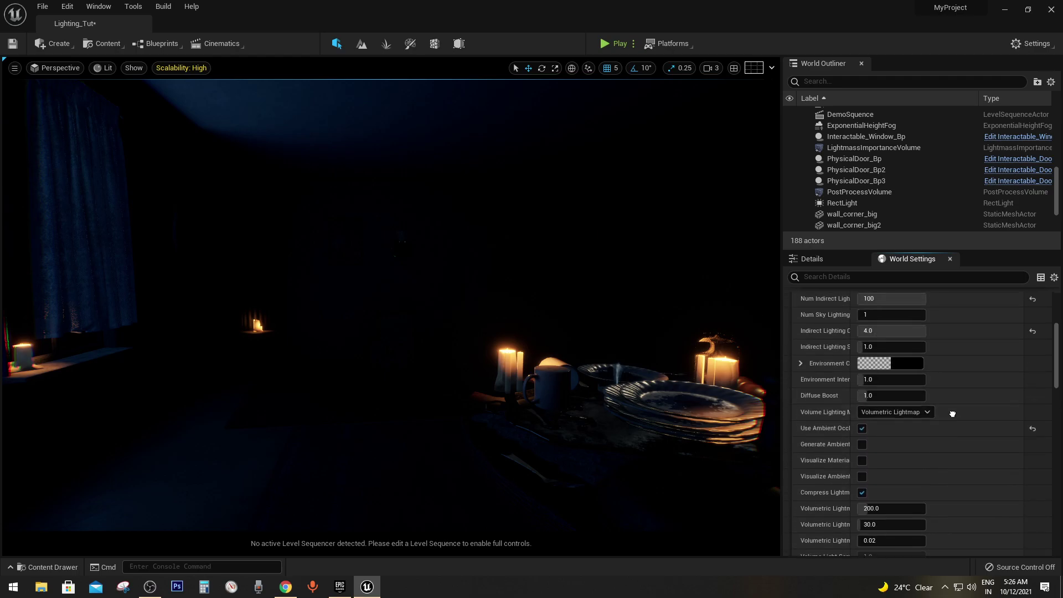
scroll(934, 412, up, 3)
scroll(934, 413, up, 1)
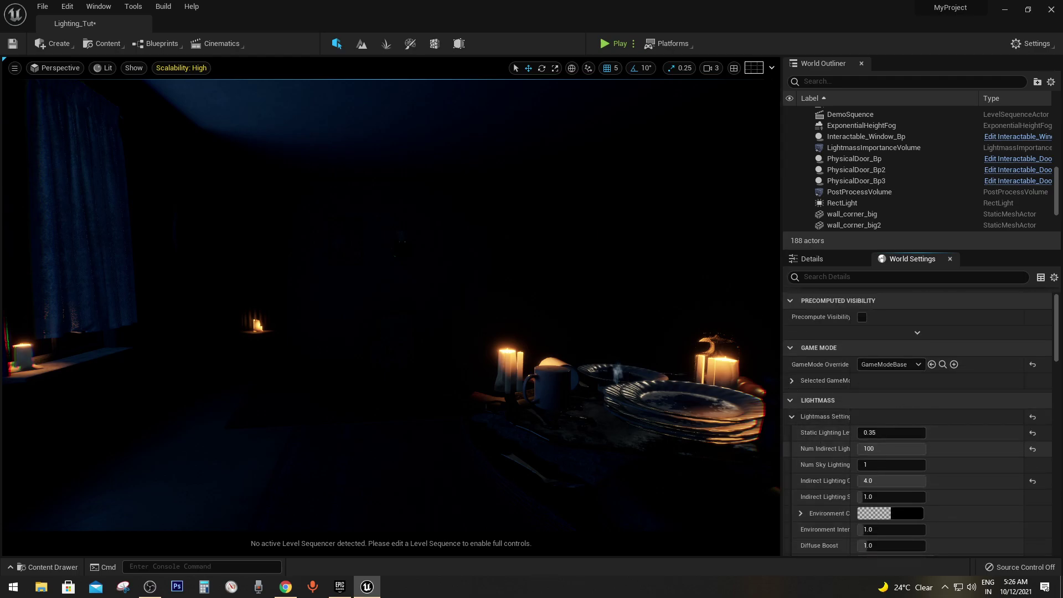
scroll(934, 455, down, 5)
scroll(934, 455, down, 6)
scroll(913, 432, down, 2)
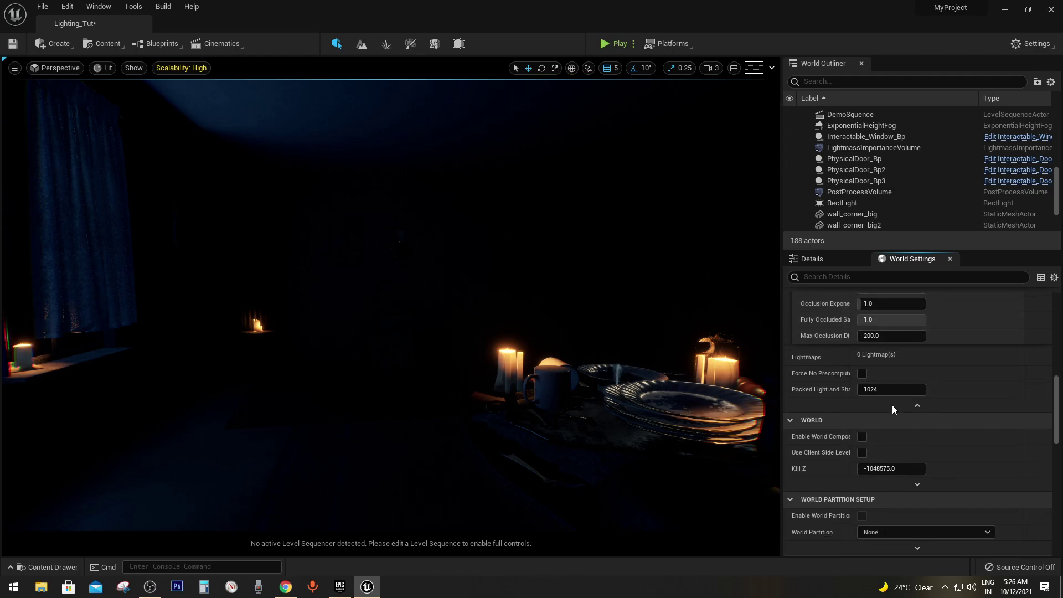
click(864, 368)
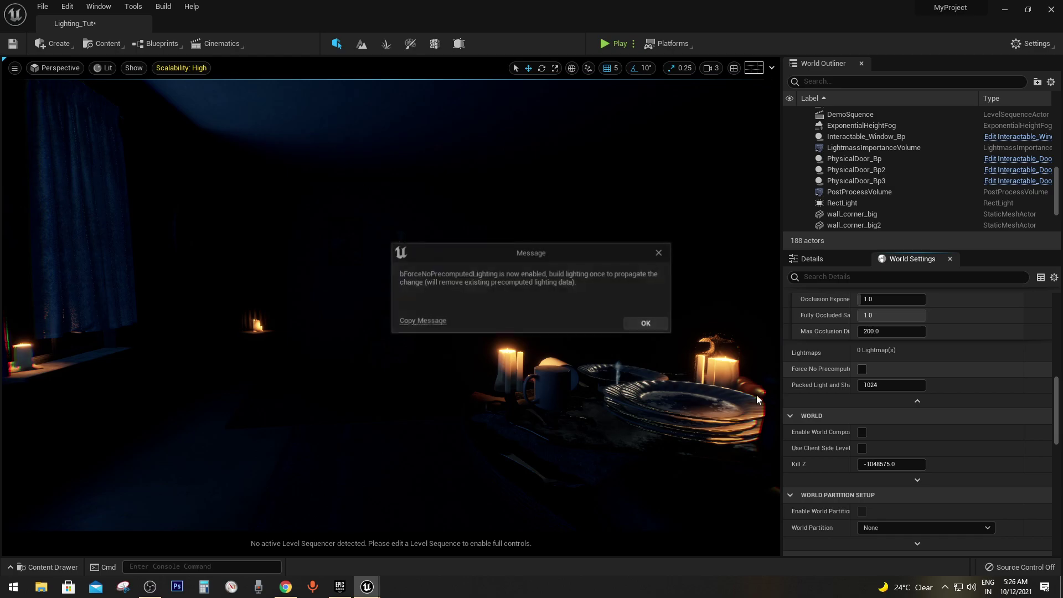
click(627, 321)
Rebuild the level with Build Lighting Only.
click(164, 6)
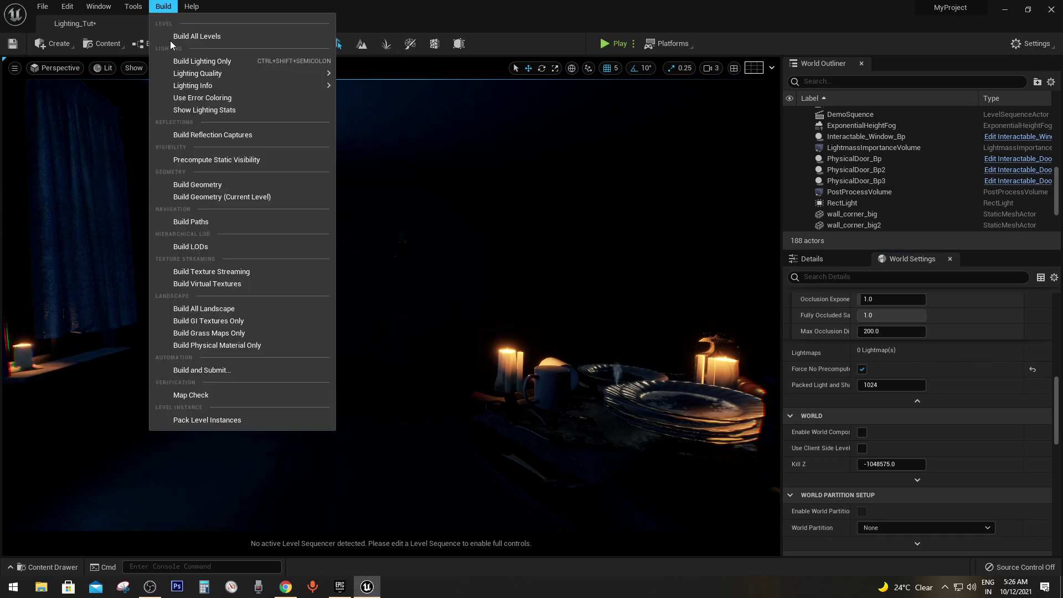
click(271, 62)
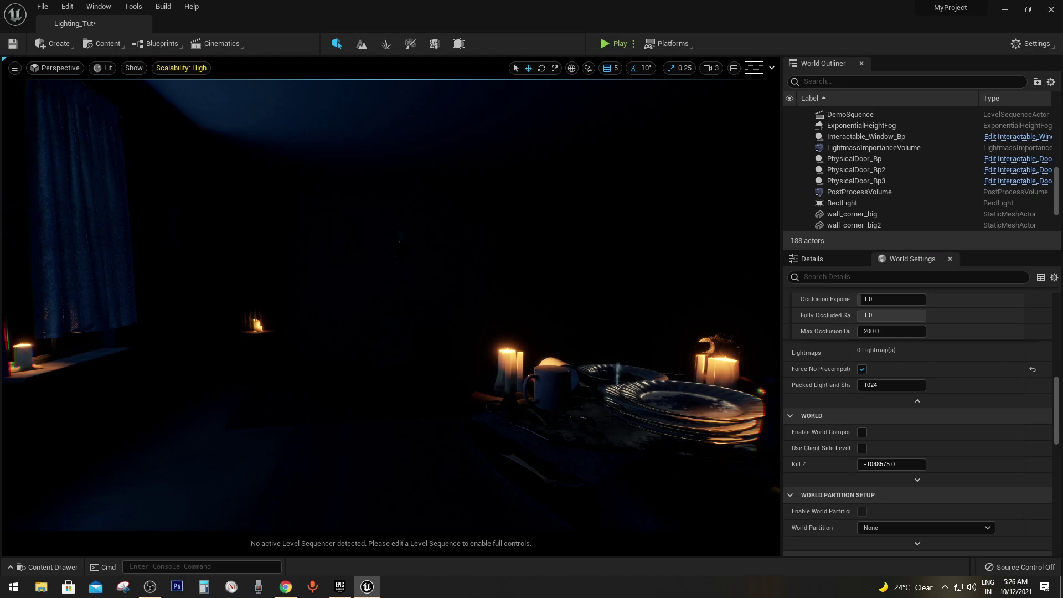
scroll(918, 420, up, 5)
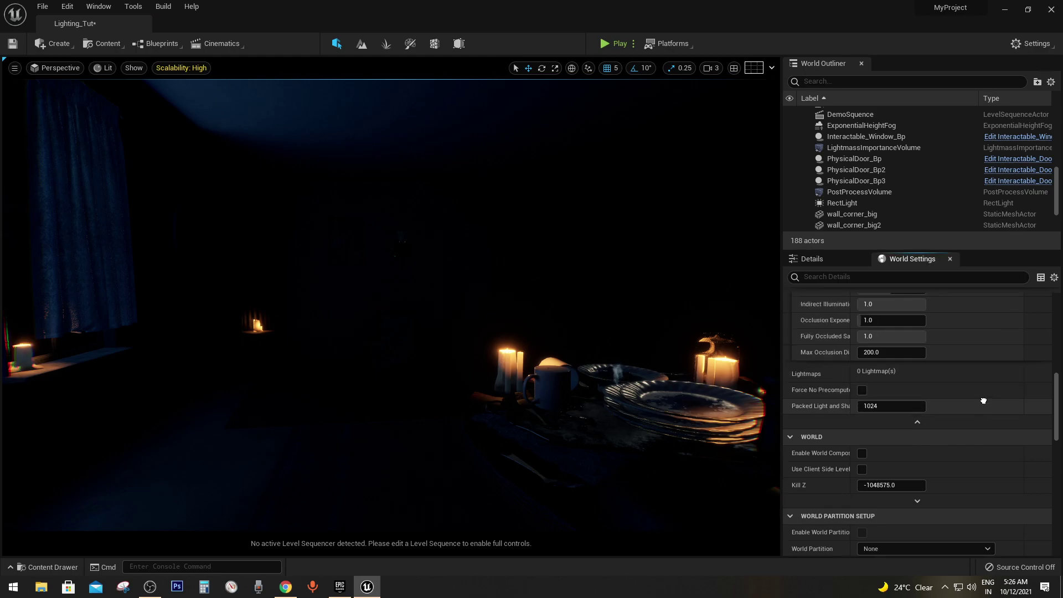
scroll(861, 310, up, 4)
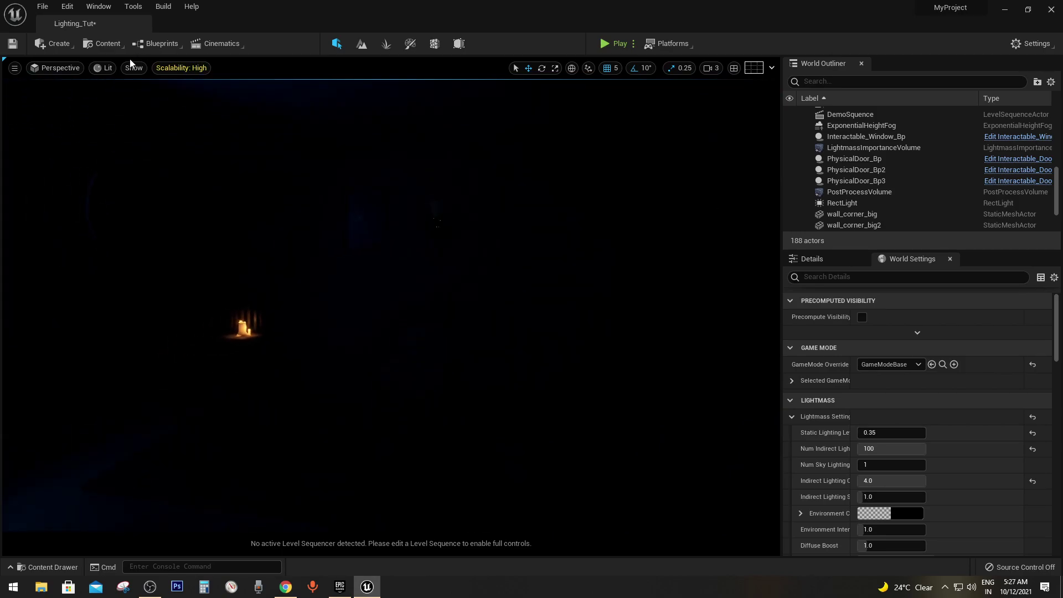
Place a Spot Light in the room and raise it above the box and mirror.
click(71, 49)
mouse_move(128, 83)
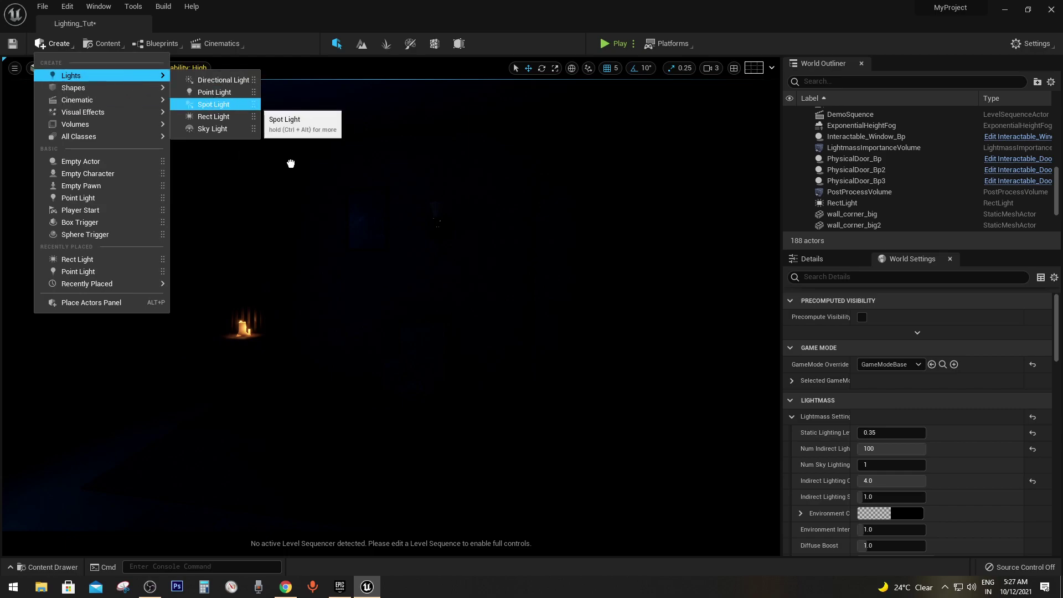
drag(291, 164, 435, 436)
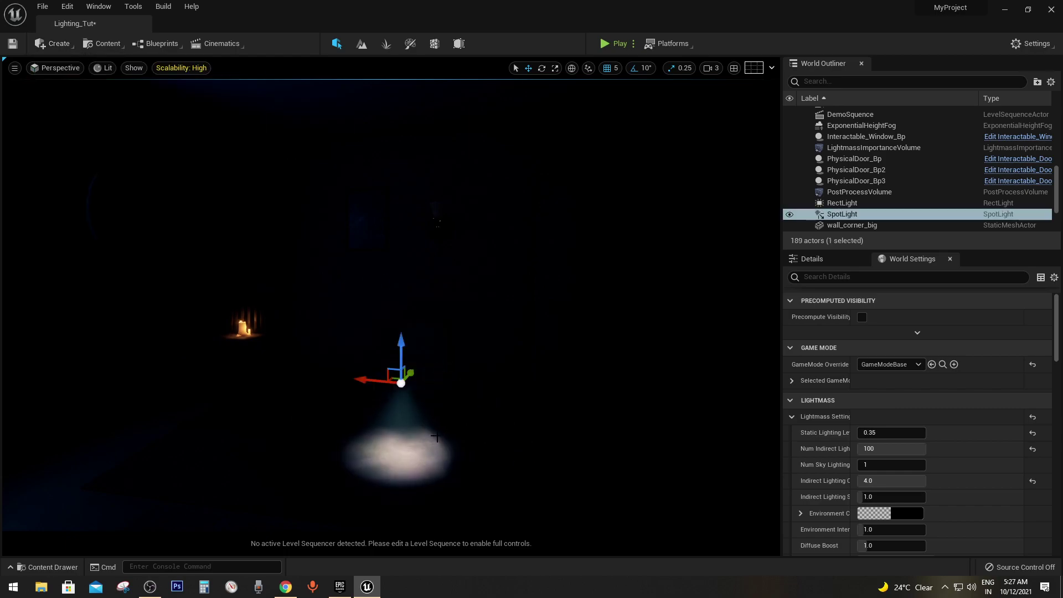
drag(401, 343, 402, 81)
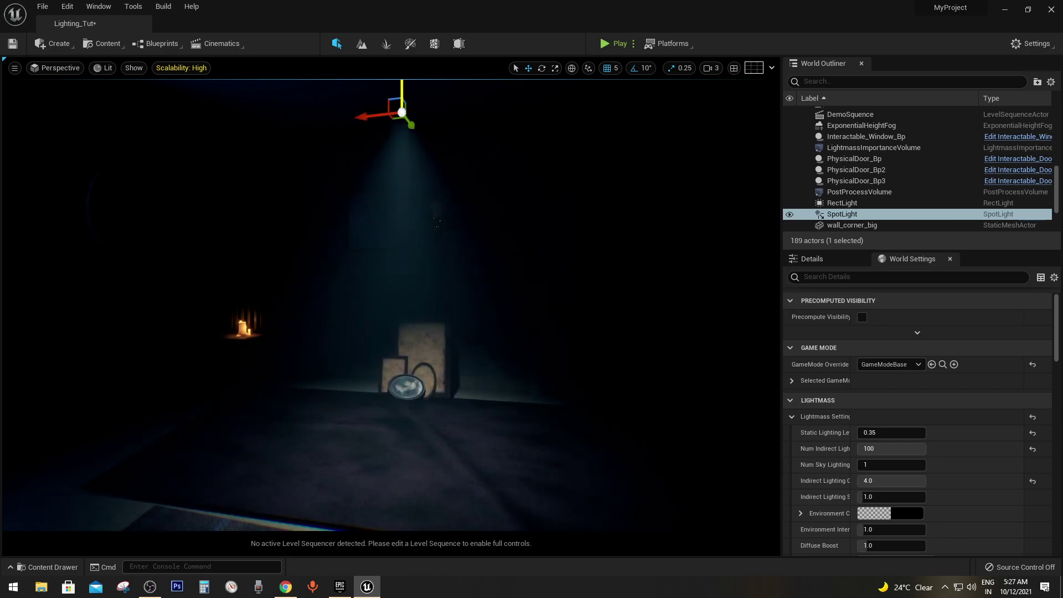
right_drag(388, 277, 343, 276)
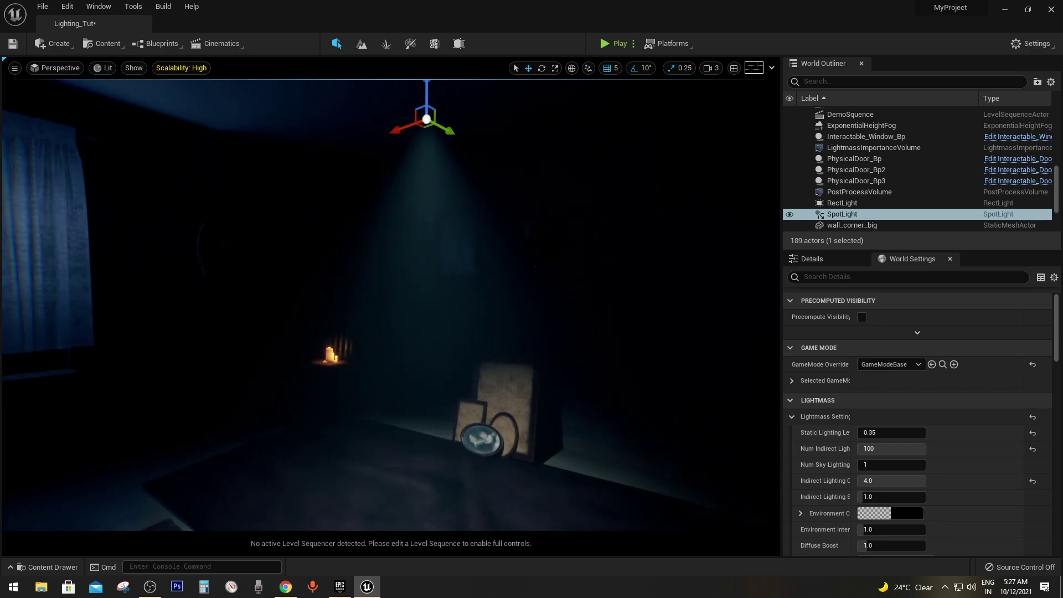
scroll(1021, 409, up, 1)
Turn off Cast Shadows for the spot light.
click(811, 258)
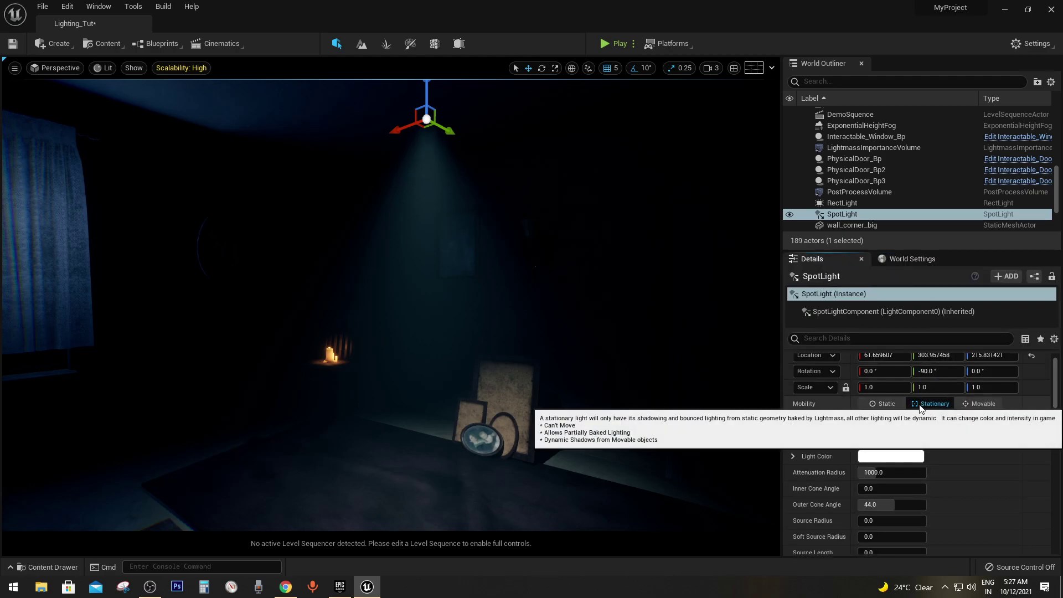
scroll(907, 443, down, 4)
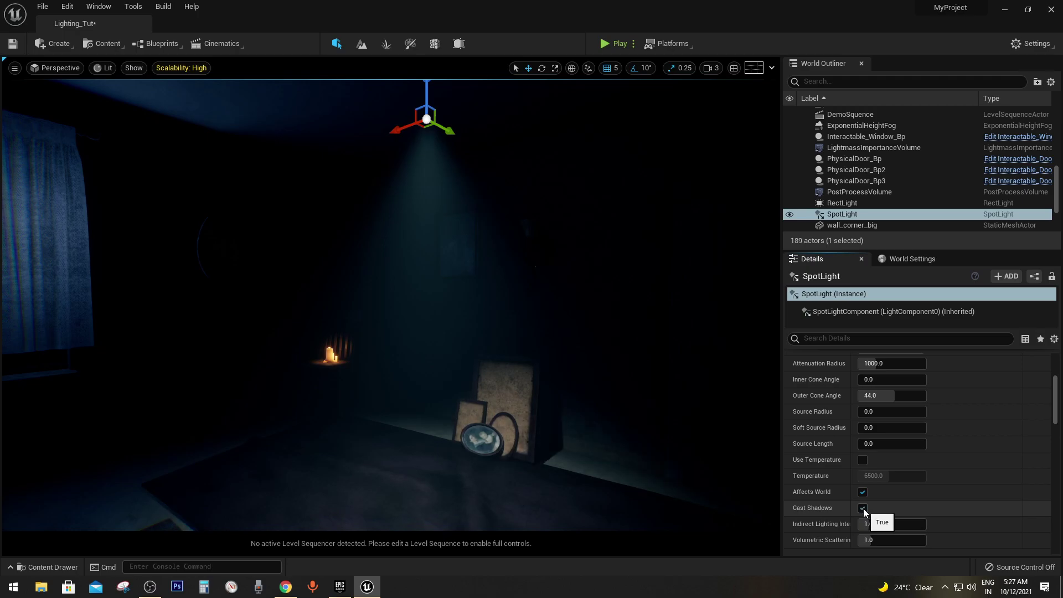
click(862, 508)
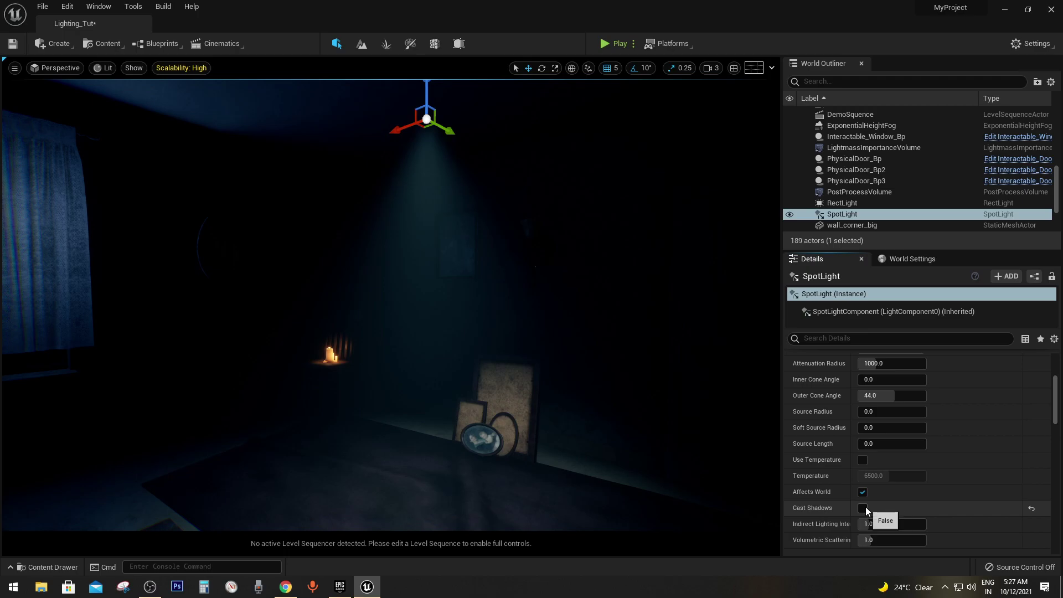
scroll(963, 427, up, 5)
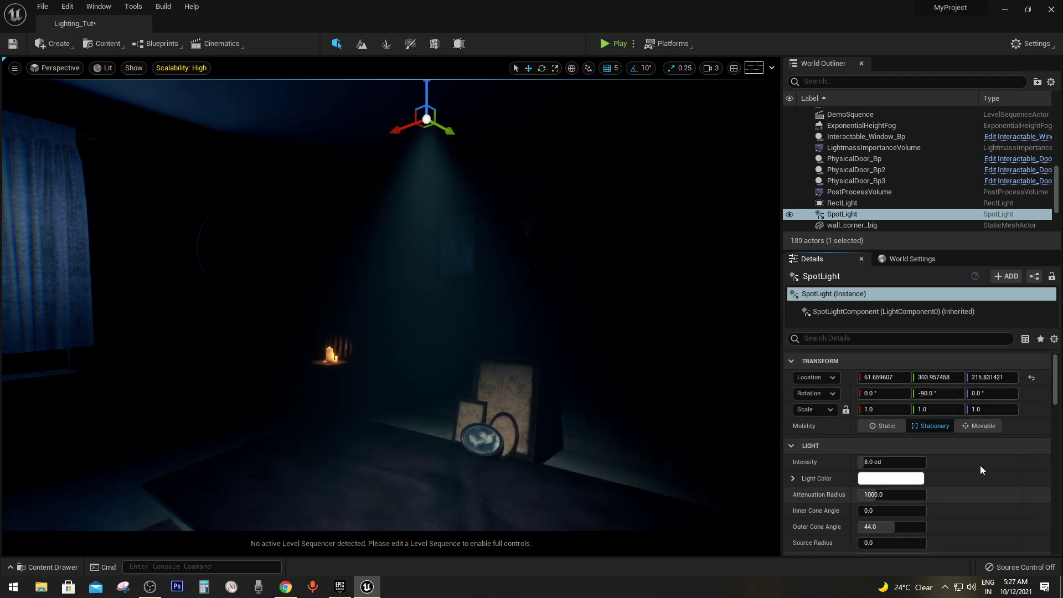
Tilt the spot light to -120 degrees.
right_drag(498, 276, 454, 277)
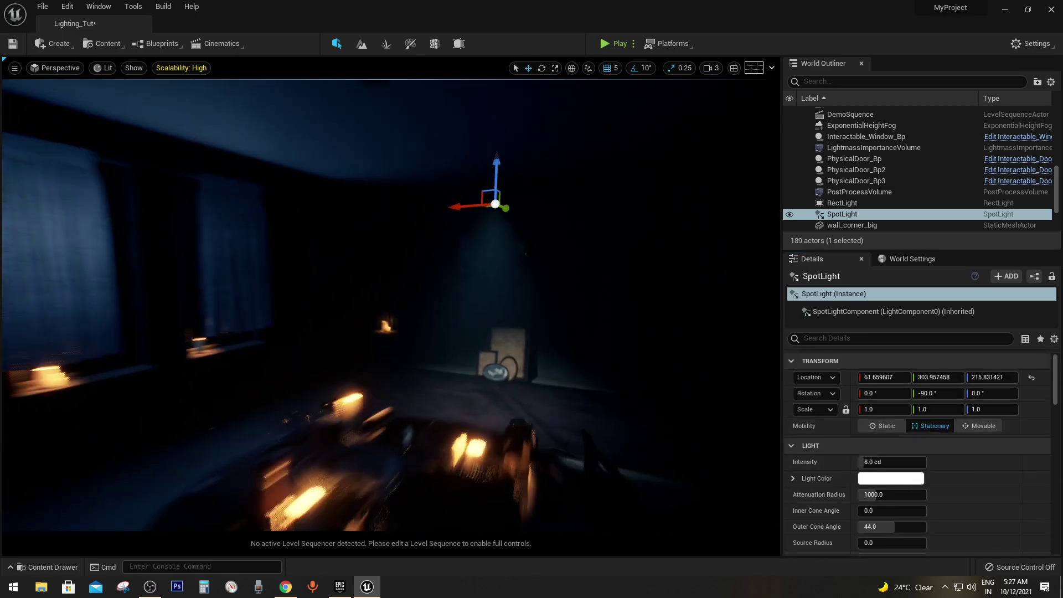
key(e)
drag(532, 222, 531, 254)
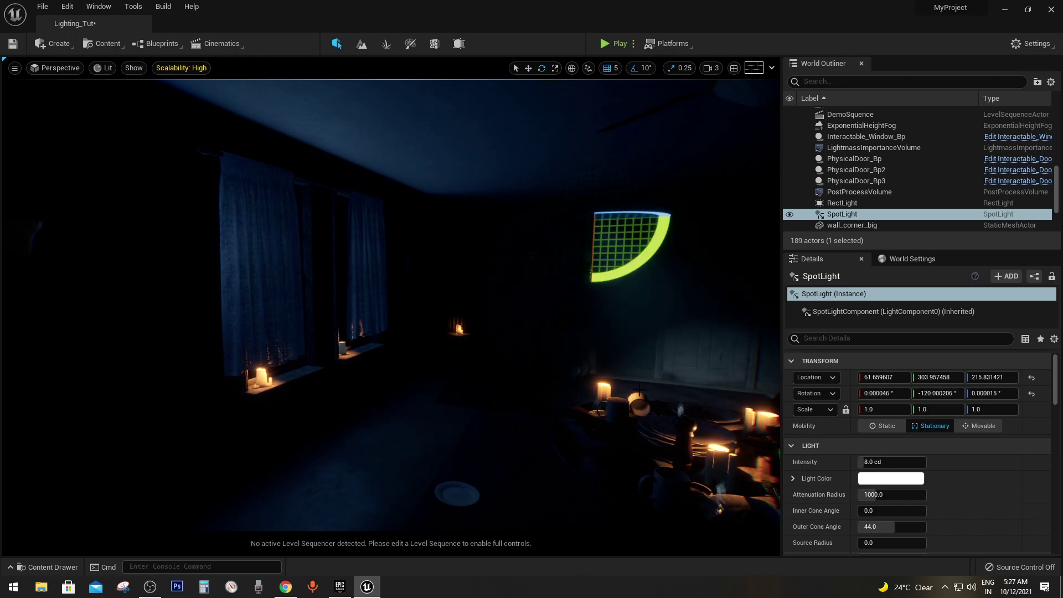
right_drag(532, 255, 597, 260)
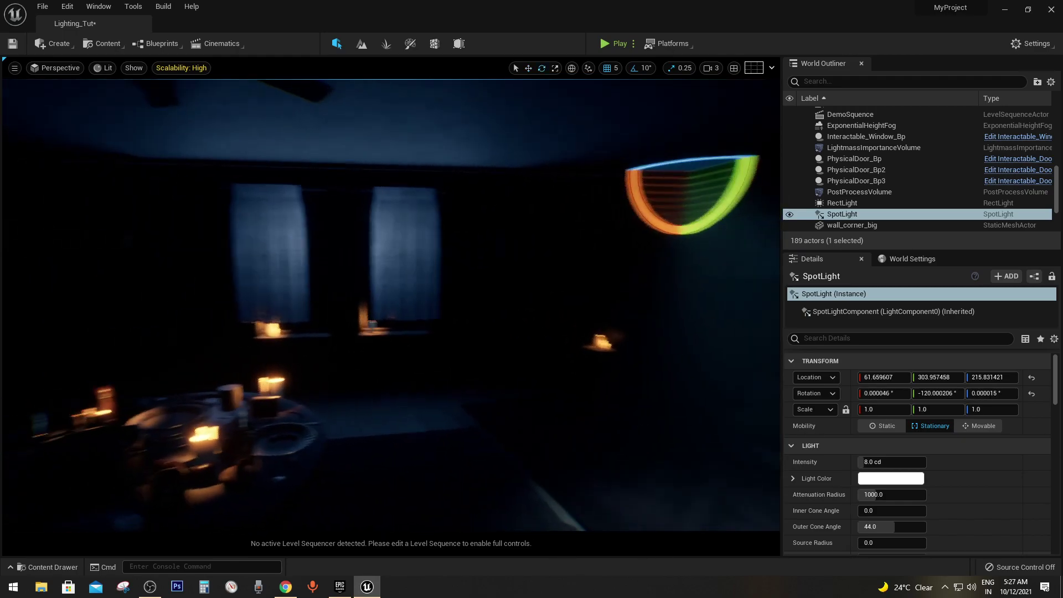
Move the spot light near the windows to about X 376.66, Y 93.96, Z 285.83.
key(w)
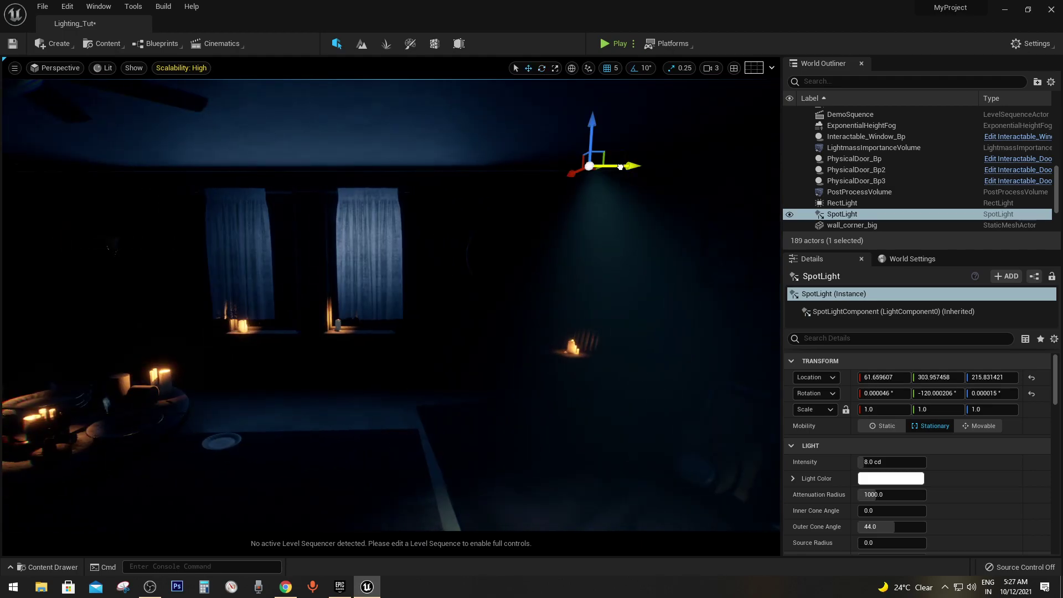
drag(620, 166, 345, 166)
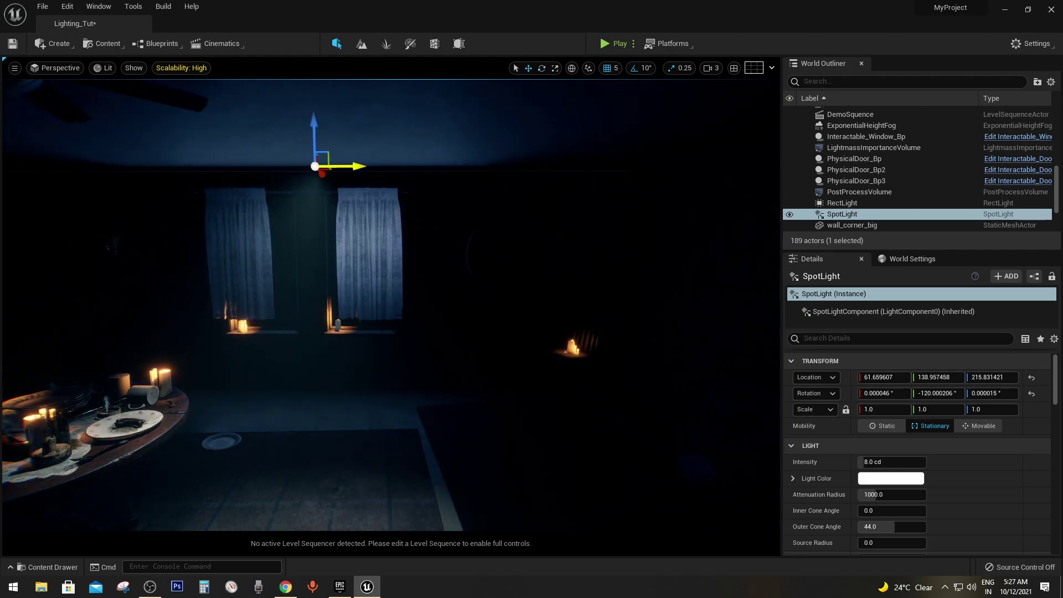
right_drag(388, 305, 421, 304)
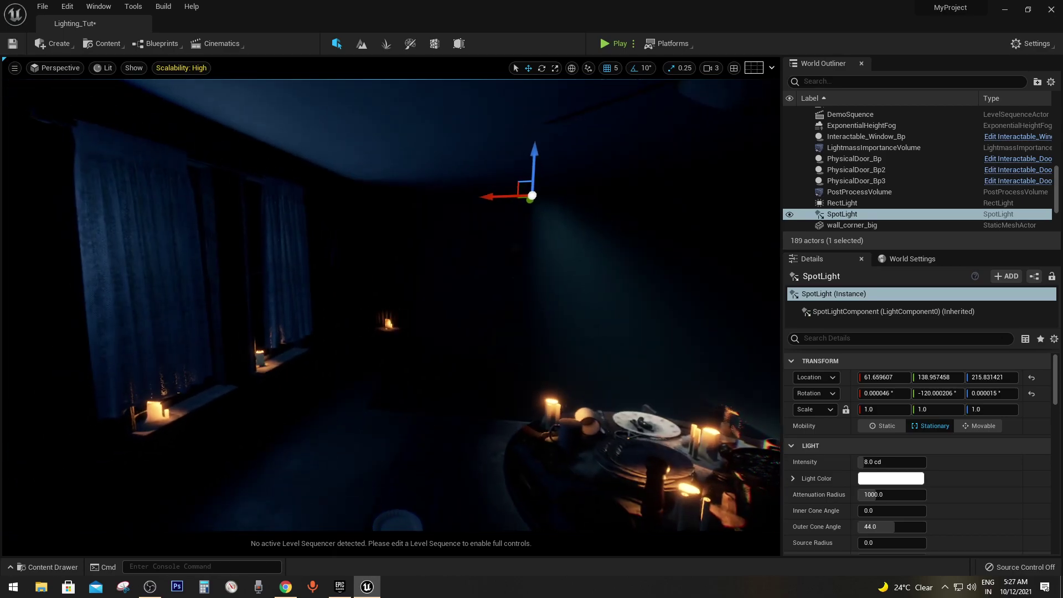
drag(486, 196, 154, 182)
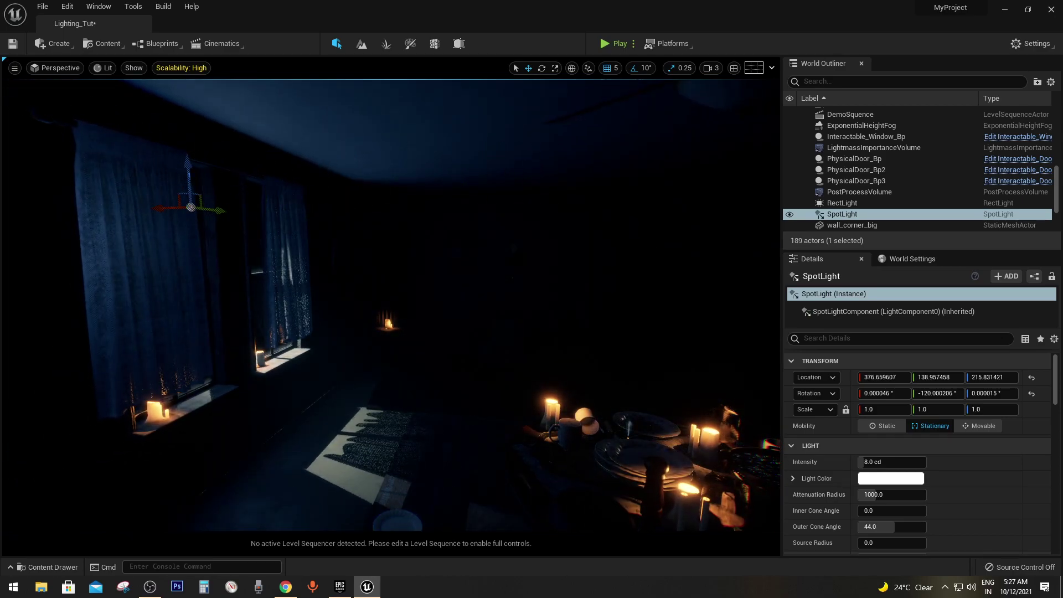
right_drag(154, 182, 177, 183)
right_drag(483, 220, 482, 220)
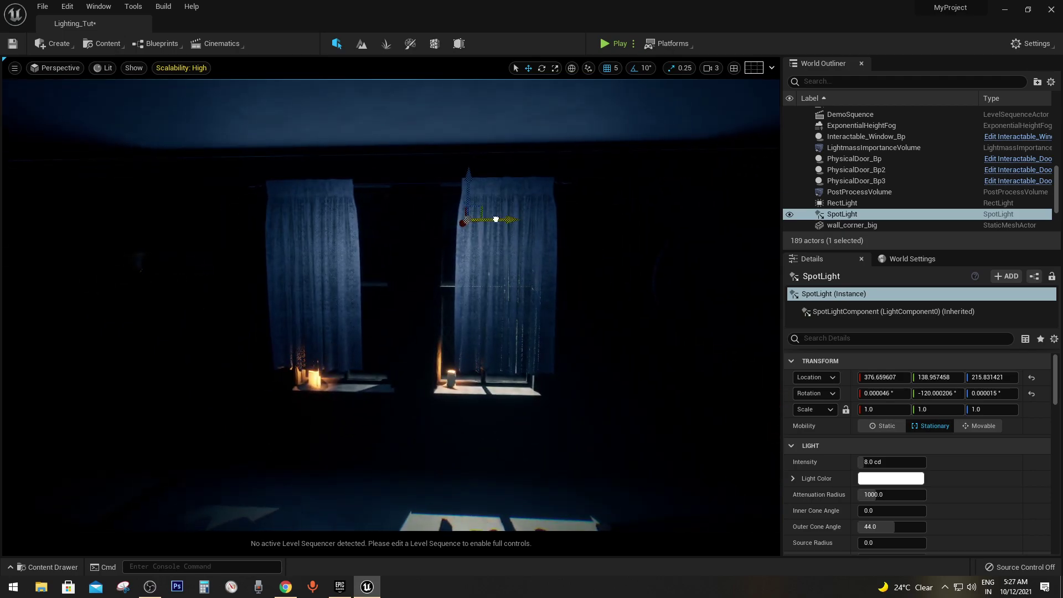
drag(495, 220, 452, 219)
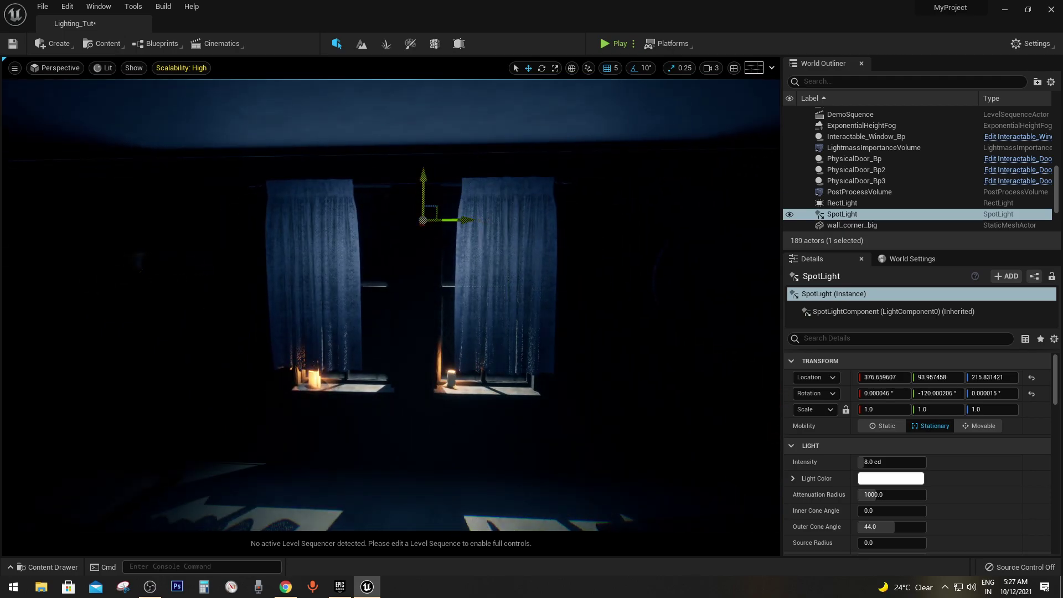
drag(424, 182, 428, 113)
right_drag(428, 113, 428, 114)
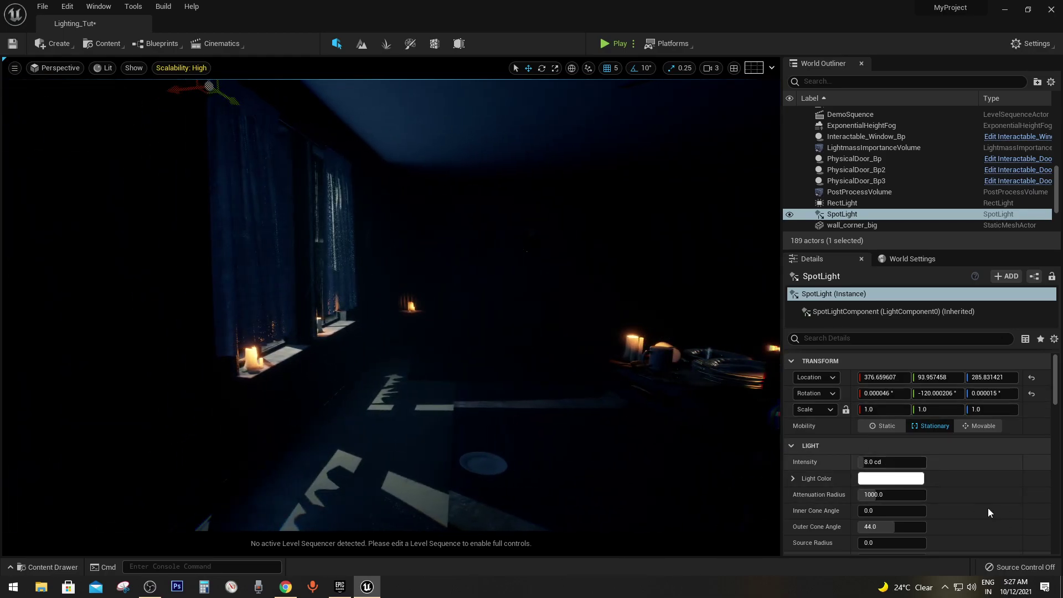
Raise the spot light's volumetric scattering to 4.0.
scroll(988, 512, down, 3)
scroll(974, 437, down, 3)
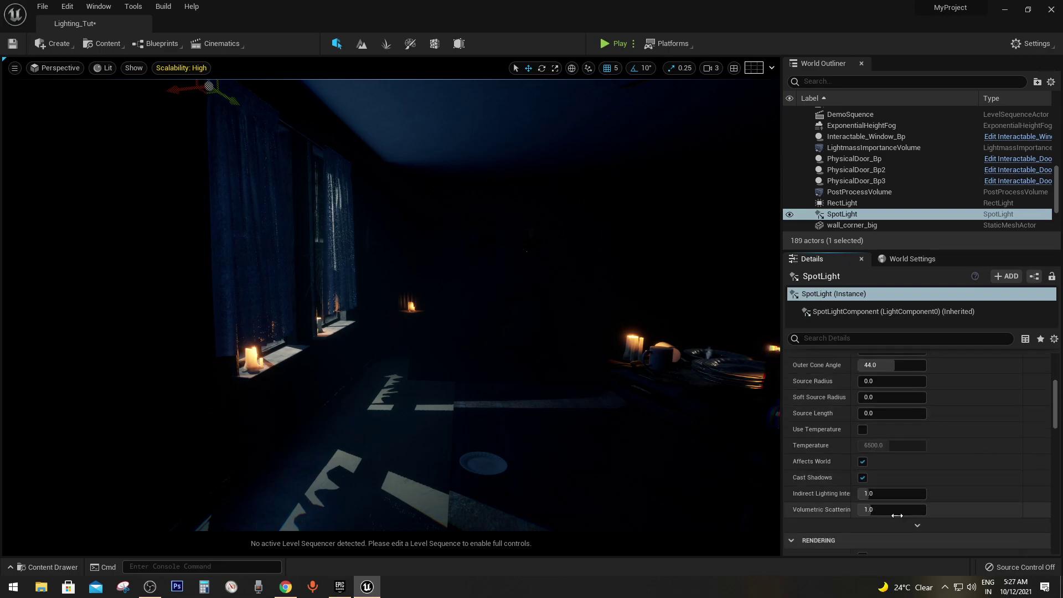
drag(884, 509, 919, 509)
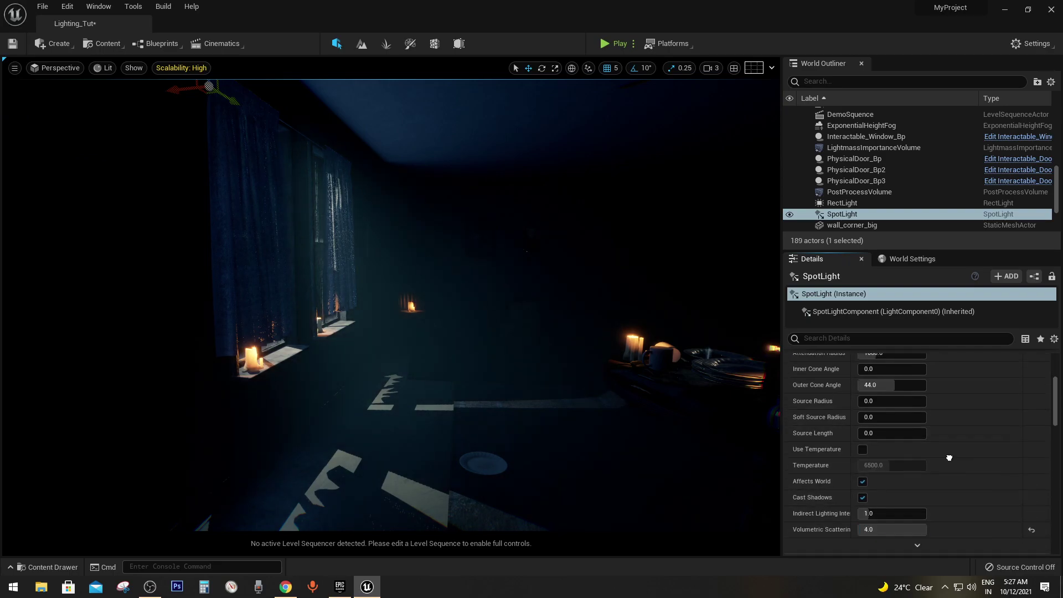
Lower the spot light's intensity, then delete the SpotLight actor.
scroll(983, 458, up, 3)
scroll(982, 476, up, 2)
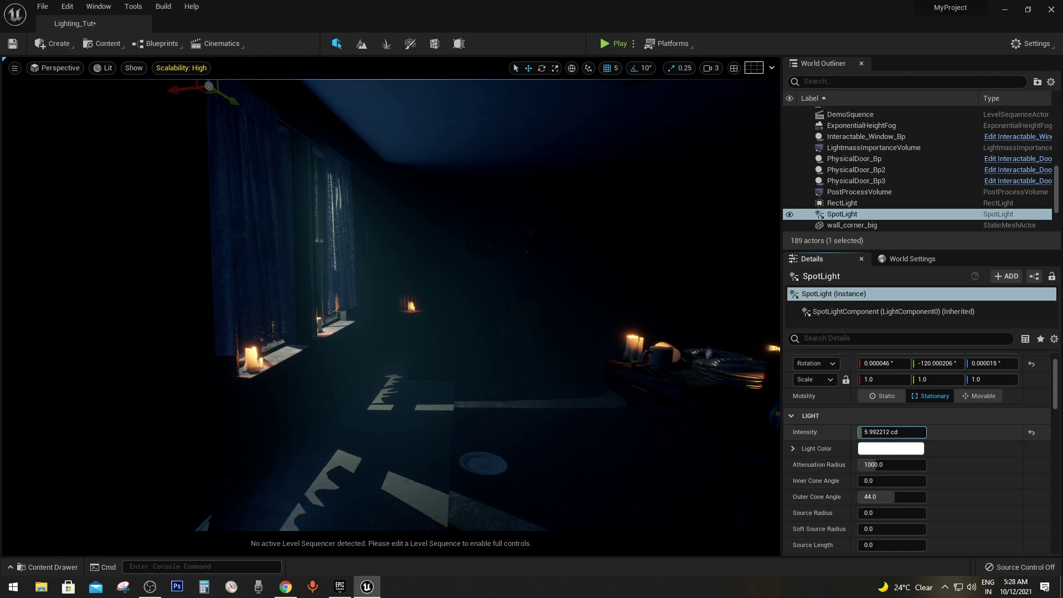
mouse_move(891, 432)
mouse_down()
mouse_move(877, 431)
mouse_move(899, 432)
mouse_up()
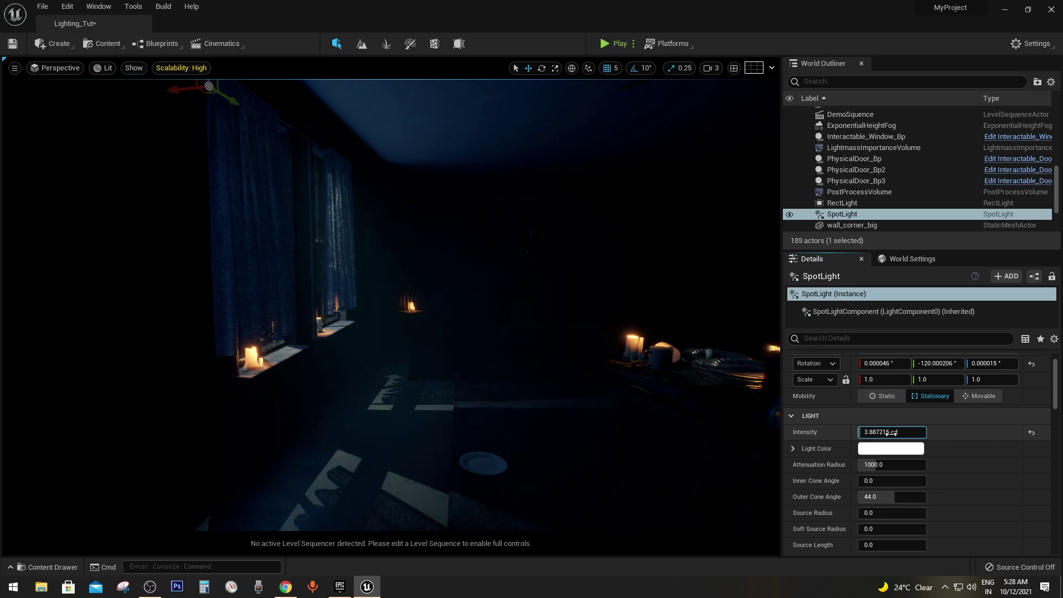
key(Delete)
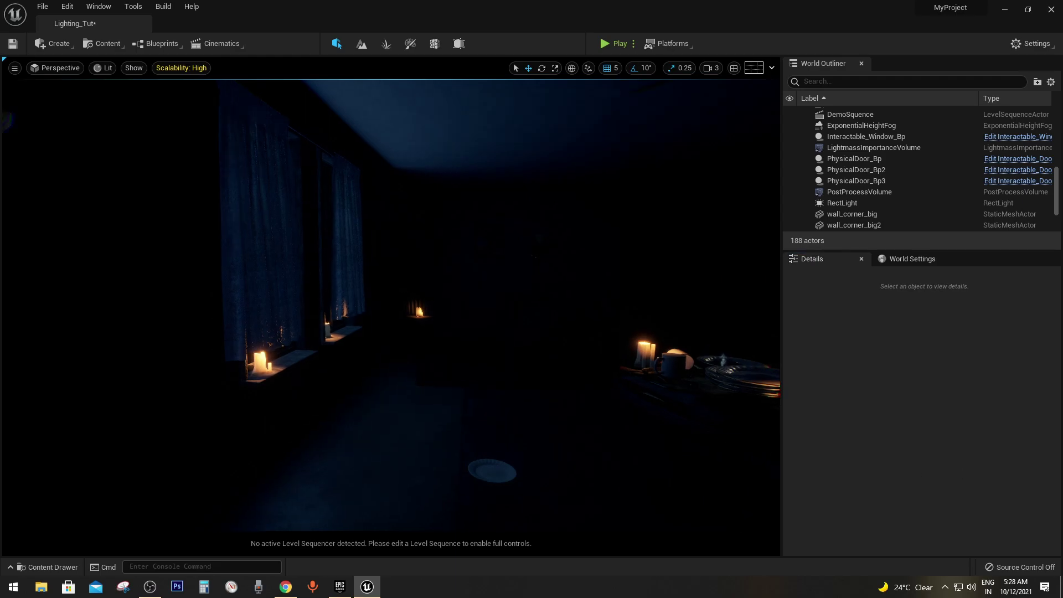
Select the RectLight, test volumetric scattering at 25, then set it back to 0.
right_drag(468, 231, 468, 231)
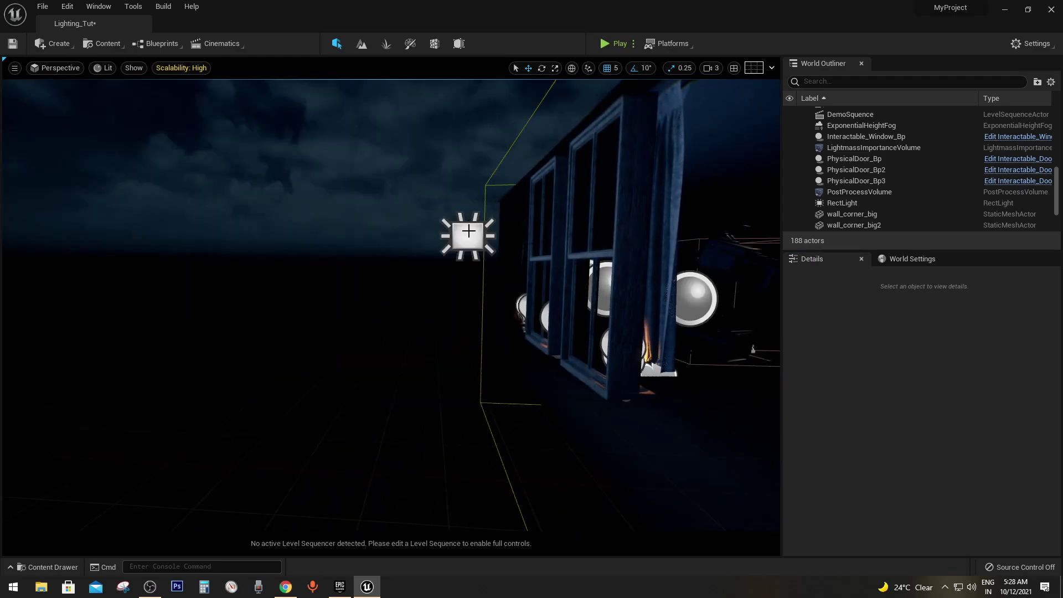
click(468, 231)
right_drag(468, 231, 468, 230)
scroll(940, 459, down, 5)
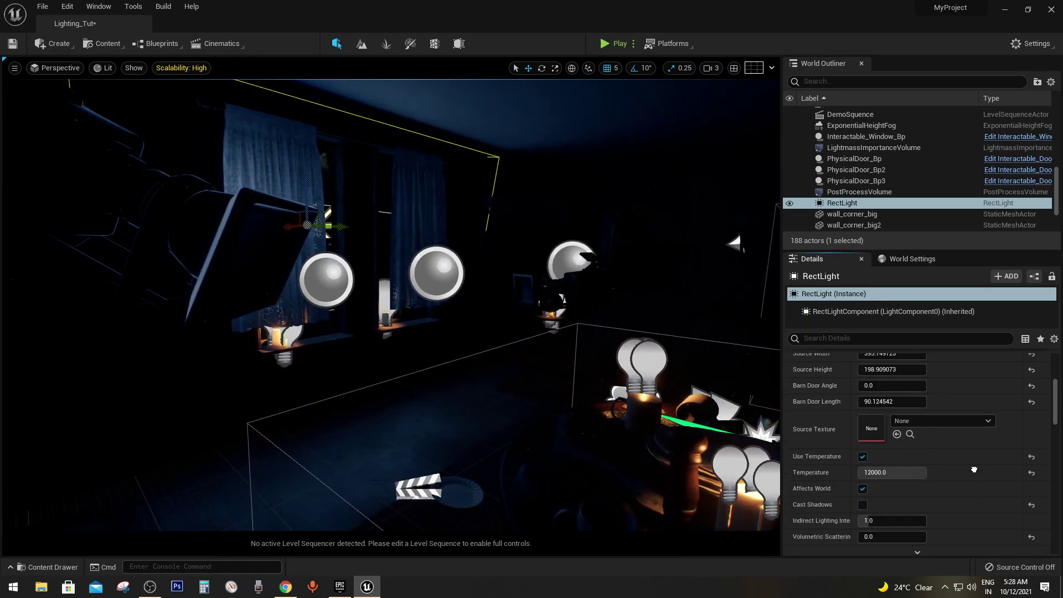
scroll(973, 469, down, 2)
drag(895, 466, 935, 466)
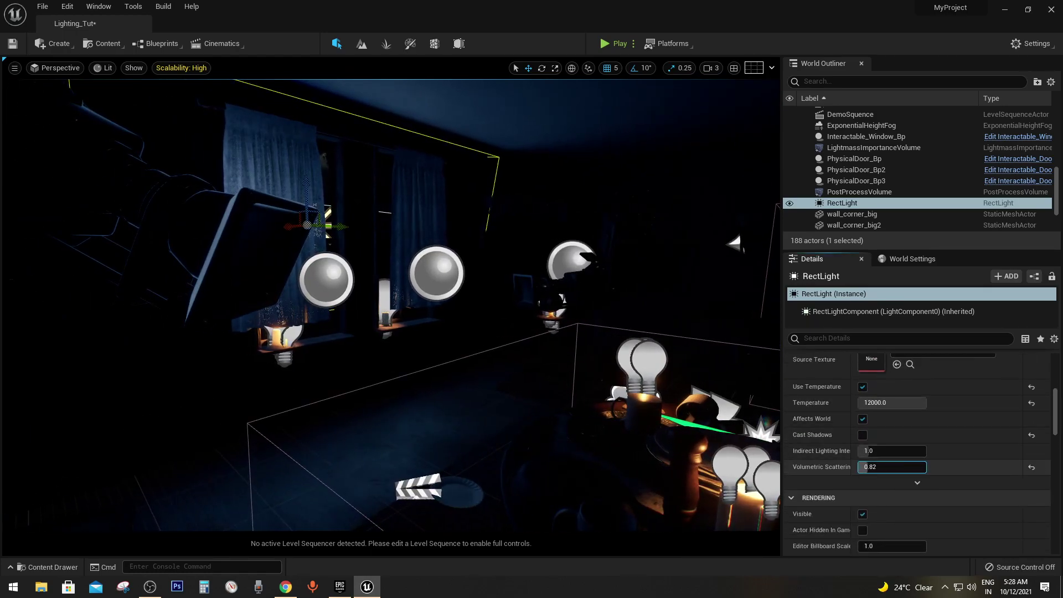
right_drag(468, 231, 469, 230)
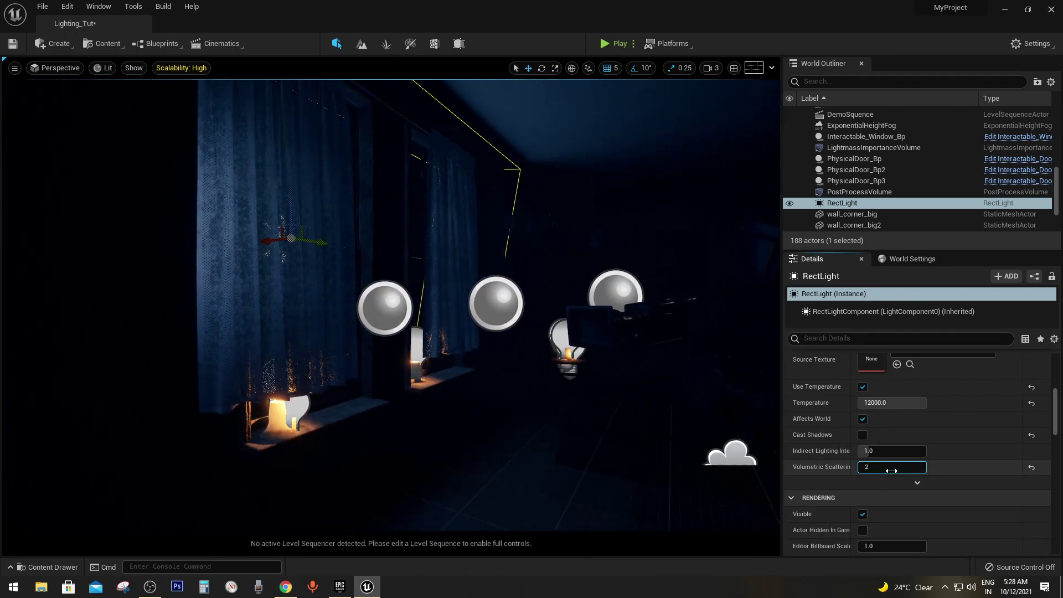
text(5)
key(Return)
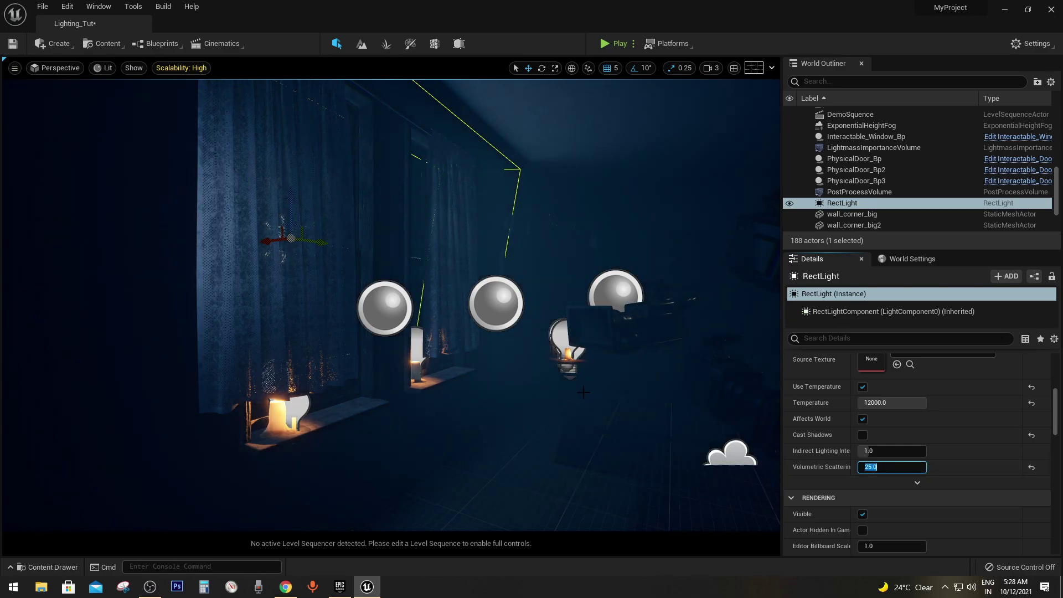
right_drag(583, 392, 585, 395)
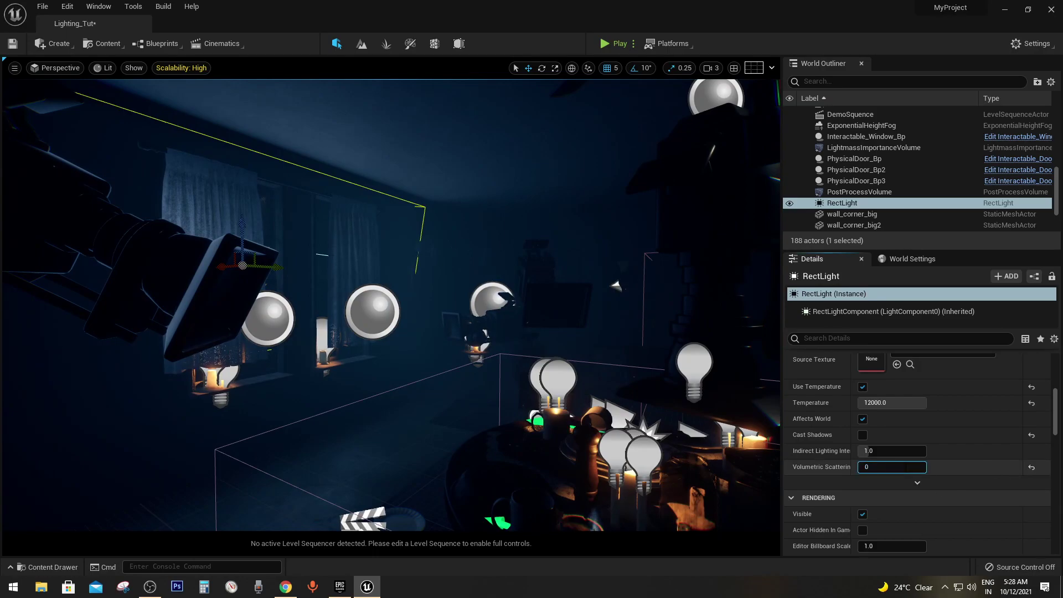
key(Return)
Switch to game view to hide light icons and bring up the Create > Lights list.
right_drag(387, 305, 310, 287)
key(g)
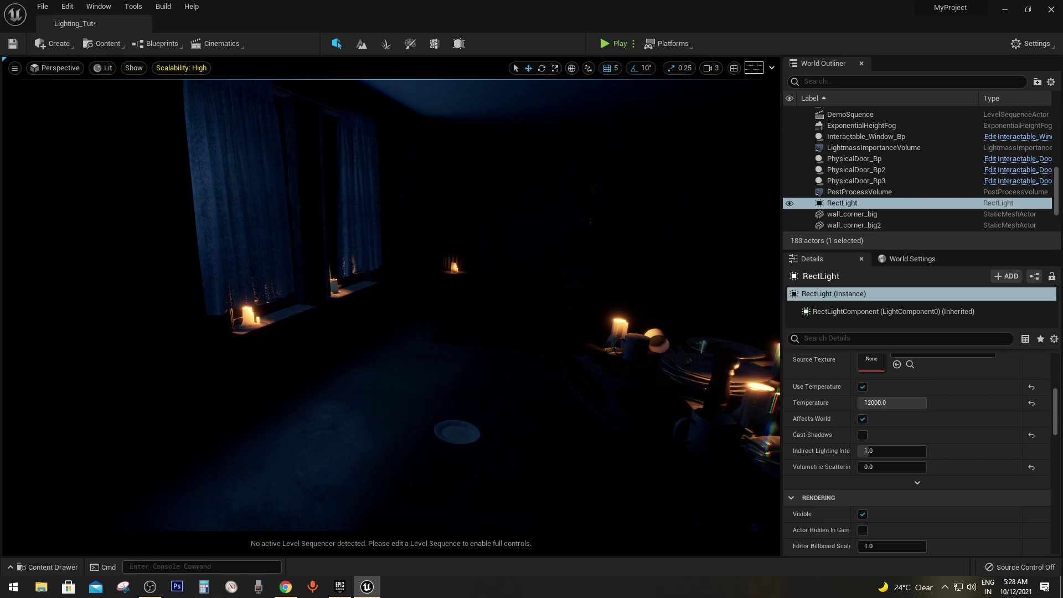
right_drag(283, 86, 266, 94)
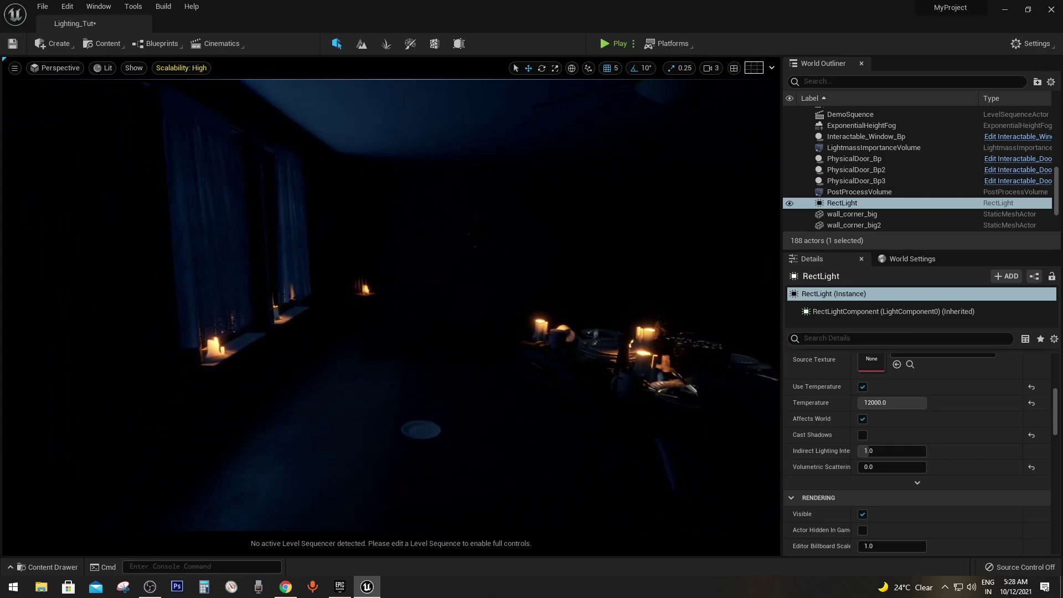
click(56, 43)
mouse_move(109, 76)
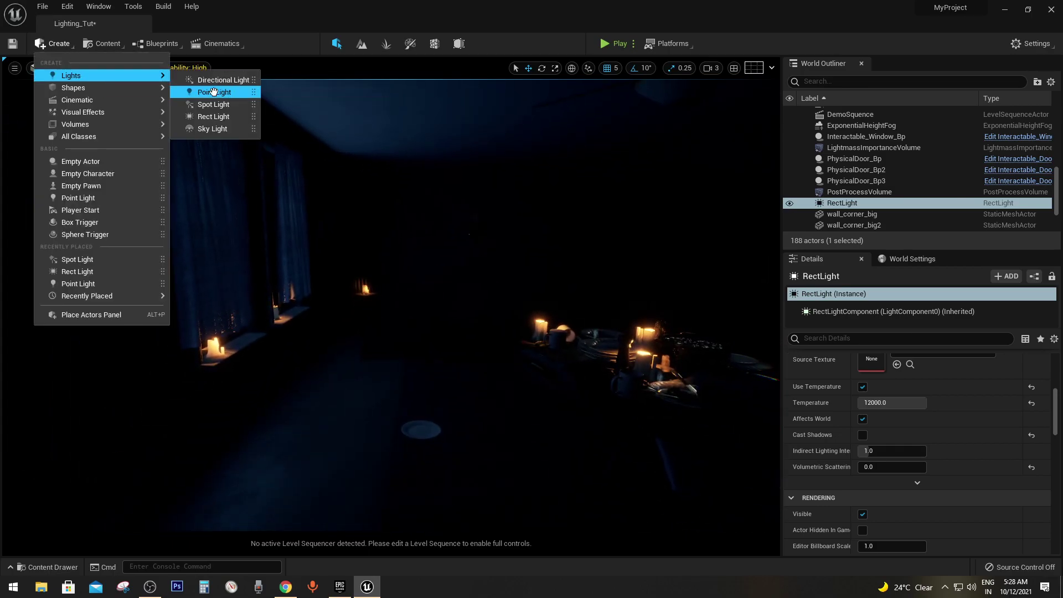
Place a new spot light, raise it into the ceiling, and slide it toward the curtains.
drag(222, 105, 386, 354)
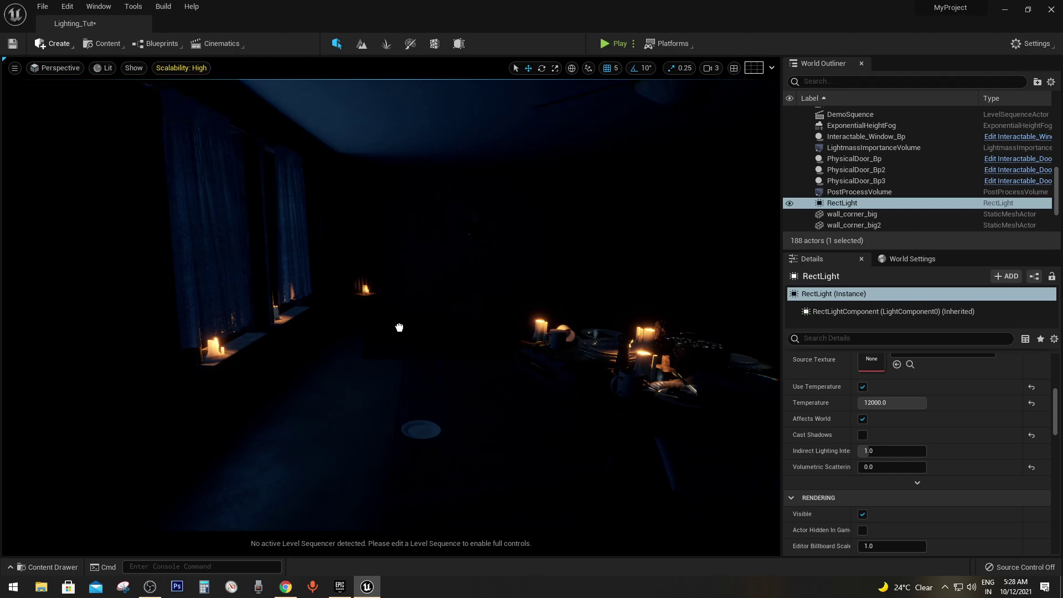
drag(383, 310, 383, 77)
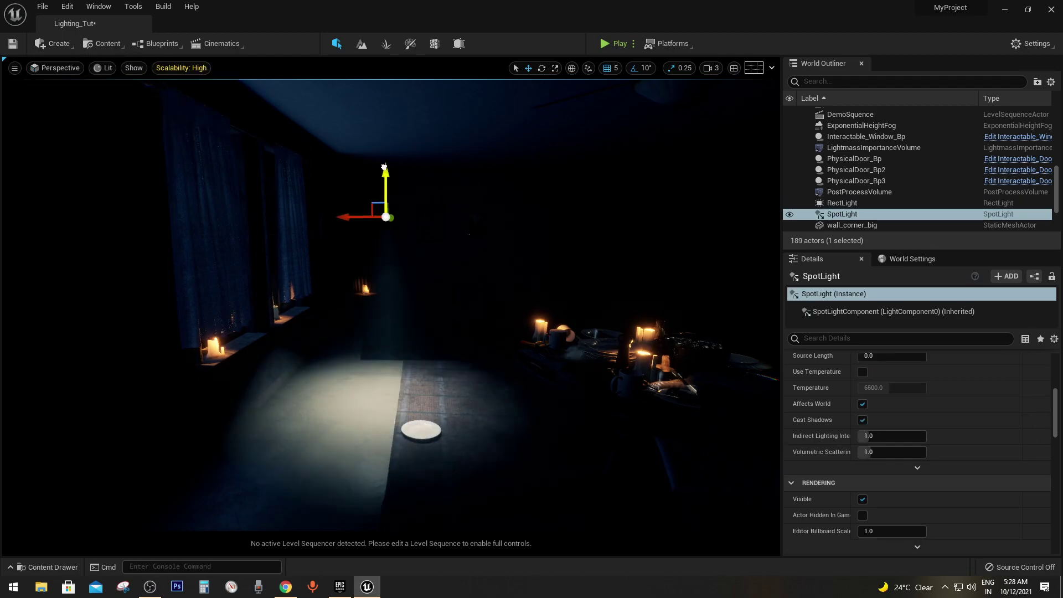
mouse_move(385, 126)
mouse_down()
mouse_move(385, 109)
mouse_move(424, 136)
mouse_up()
key(e)
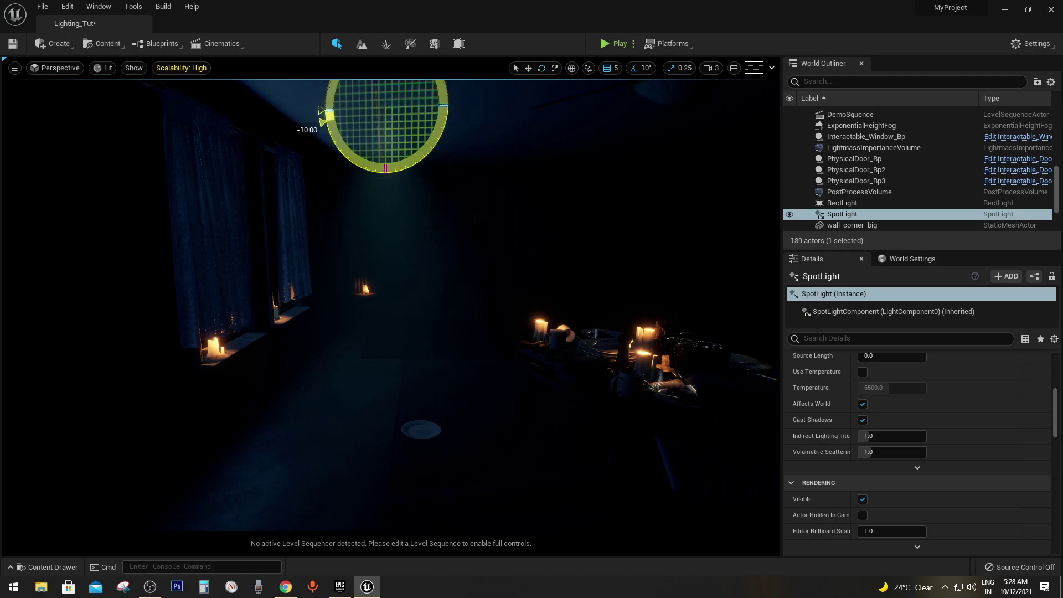
key(w)
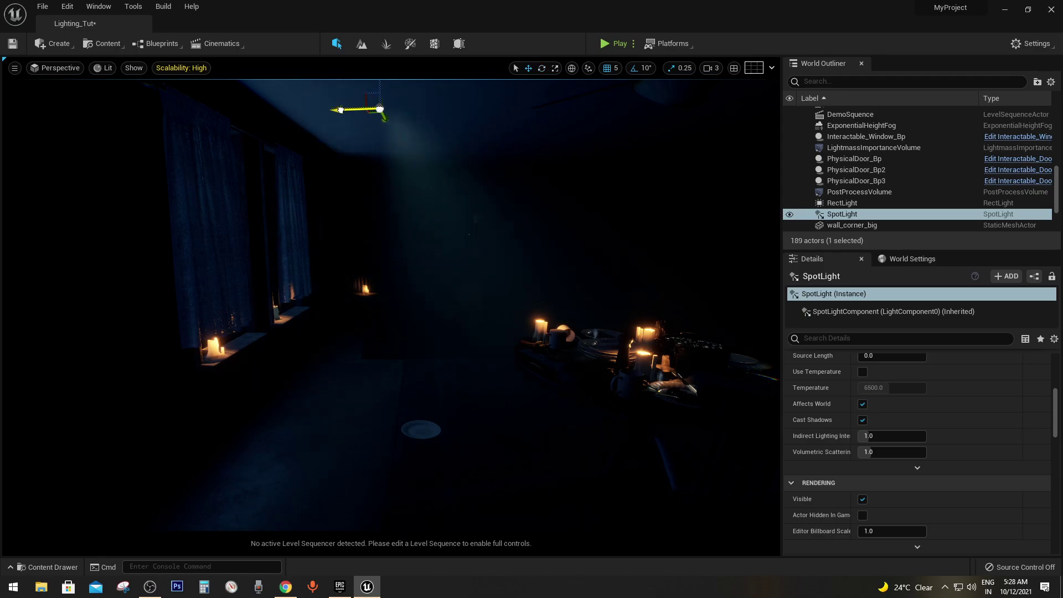
mouse_move(339, 109)
mouse_down()
mouse_move(154, 109)
mouse_move(212, 112)
mouse_move(173, 110)
mouse_up()
right_drag(208, 114, 208, 115)
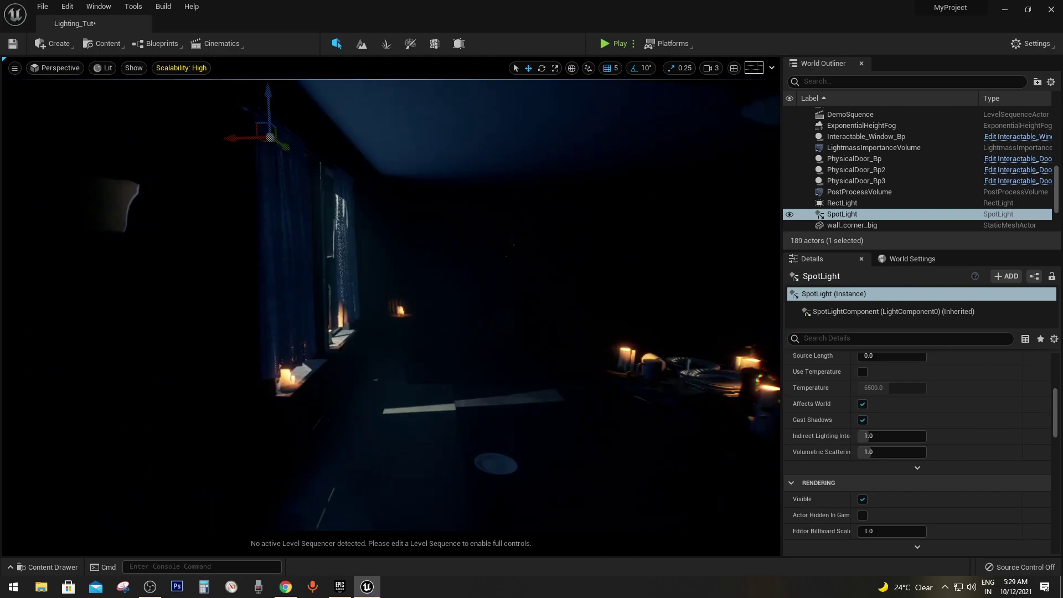
Dim the spot light's intensity to about 0.64 cd.
scroll(905, 387, up, 4)
scroll(958, 484, up, 4)
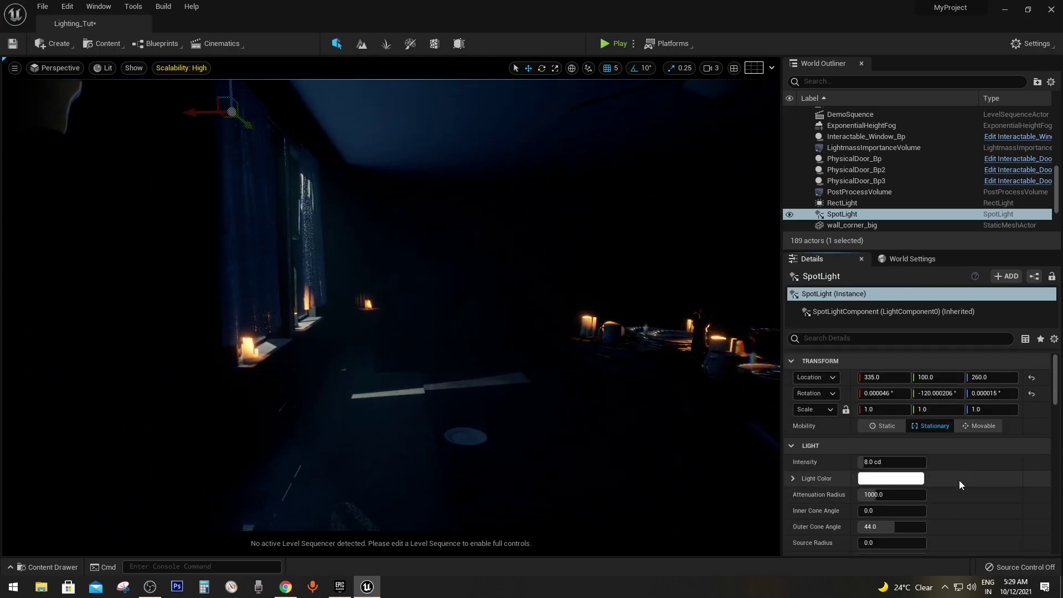
drag(861, 462, 841, 462)
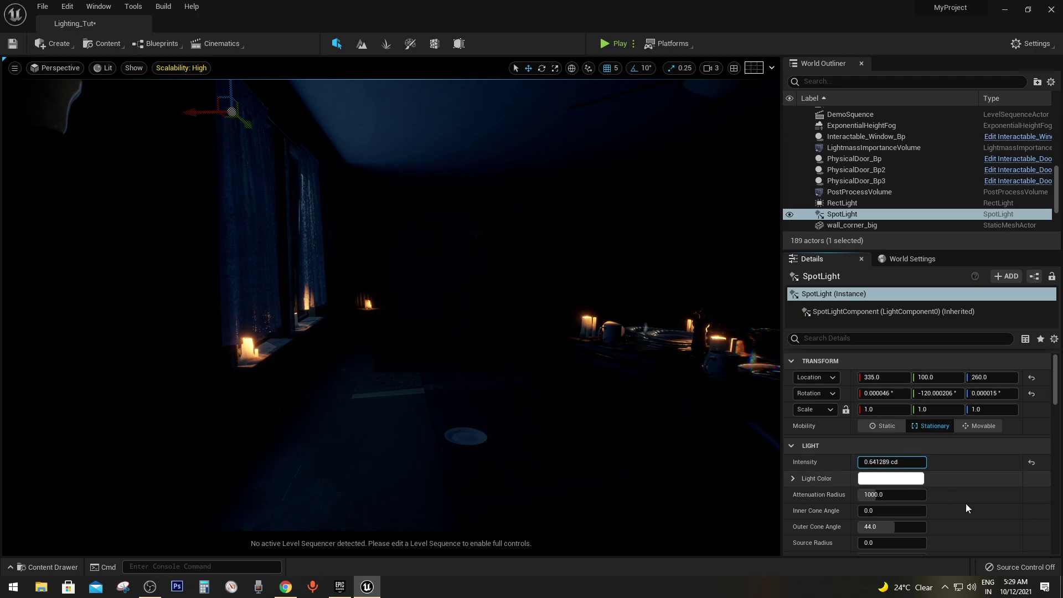
Enable Use Temperature and set the temperature to 12000.
scroll(965, 503, down, 3)
scroll(951, 418, down, 2)
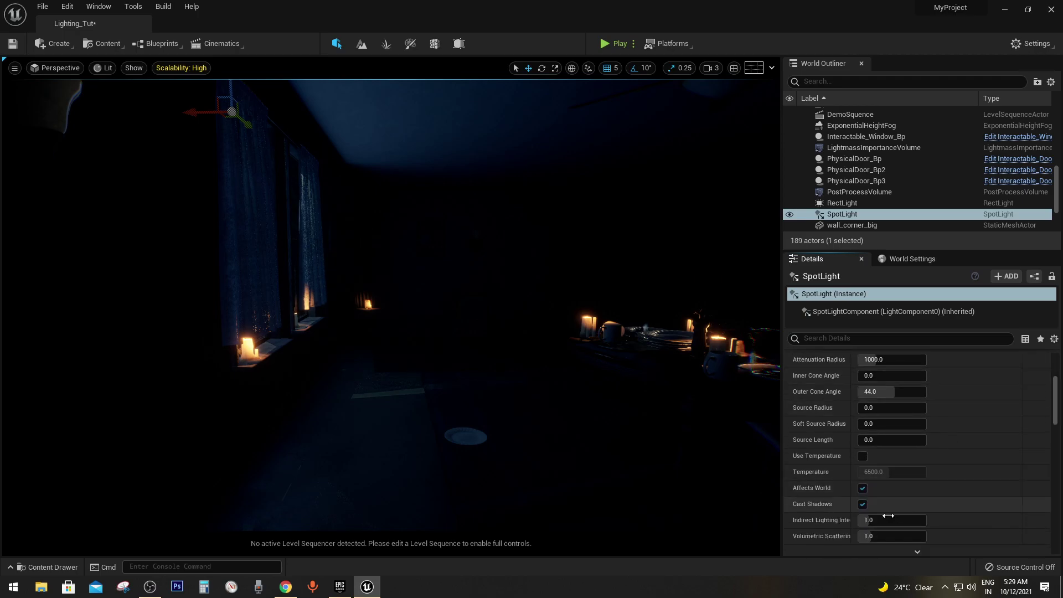
click(862, 456)
drag(881, 471, 997, 474)
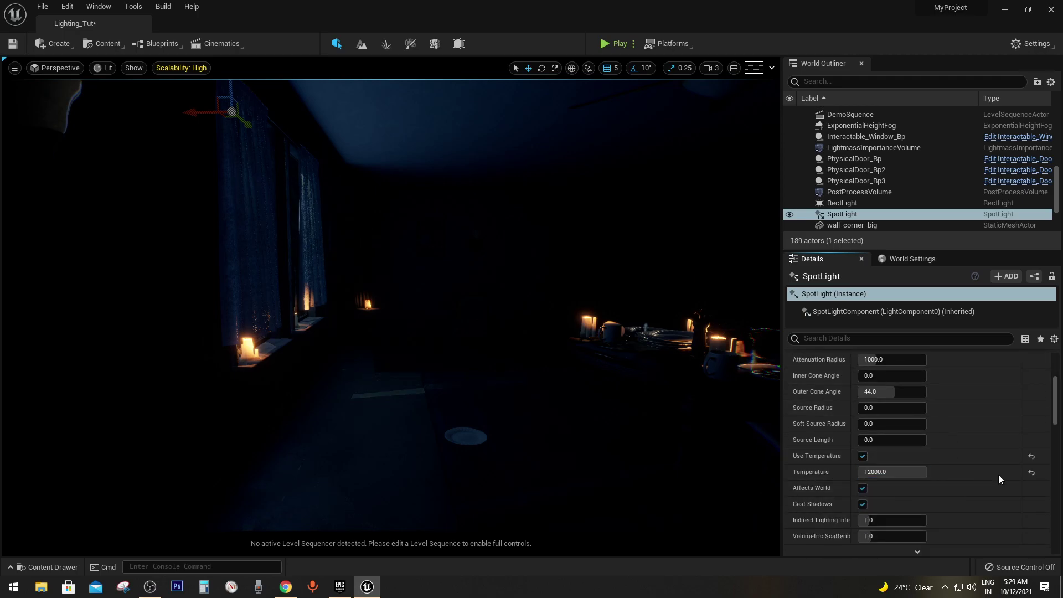
Set the spot light's volumetric scattering intensity to 25.
scroll(974, 454, down, 2)
scroll(935, 417, down, 2)
text(4)
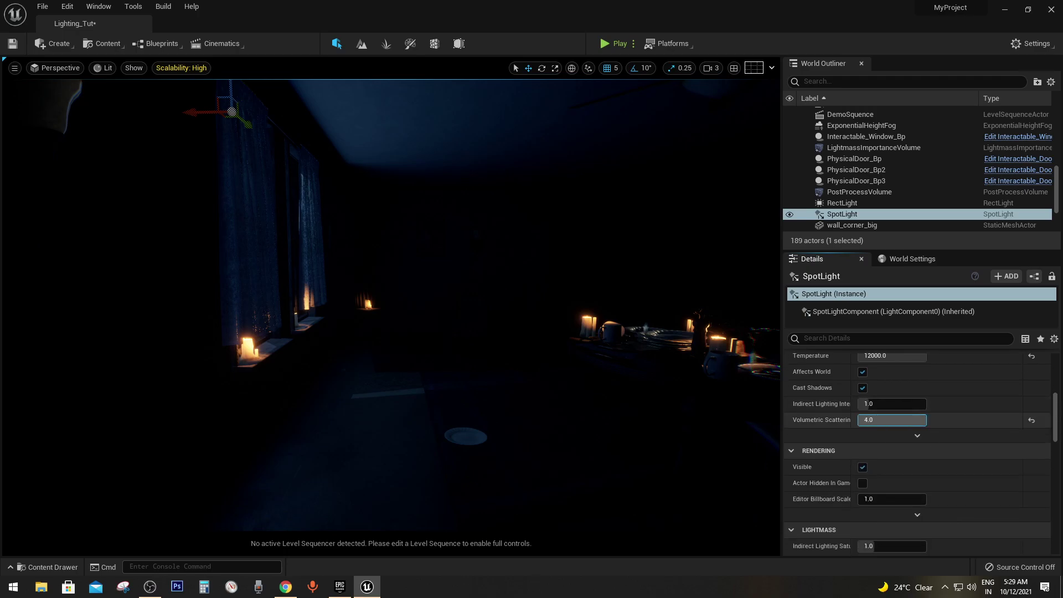
text(25)
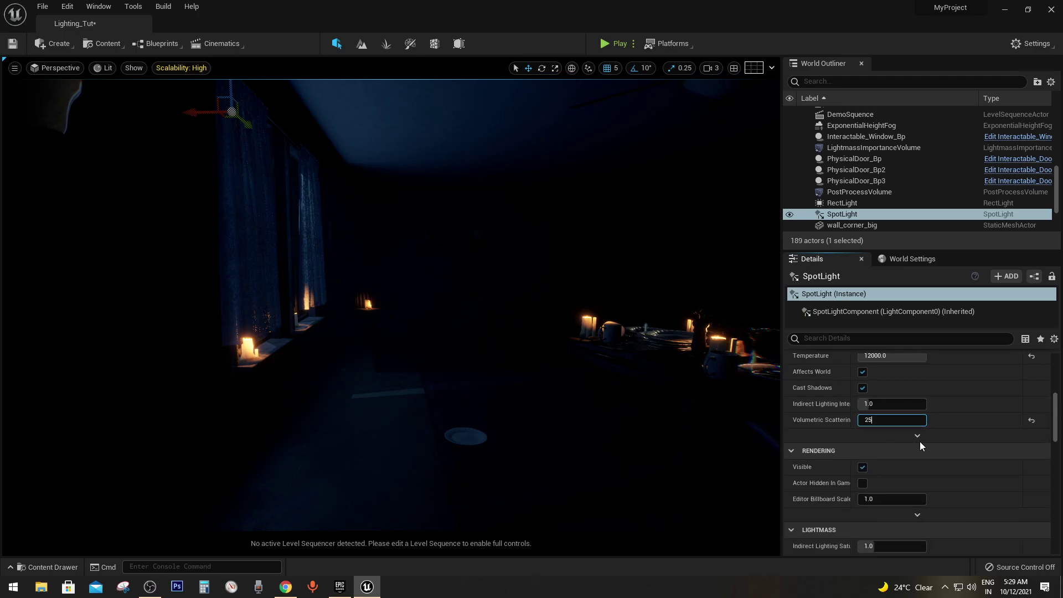
key(Return)
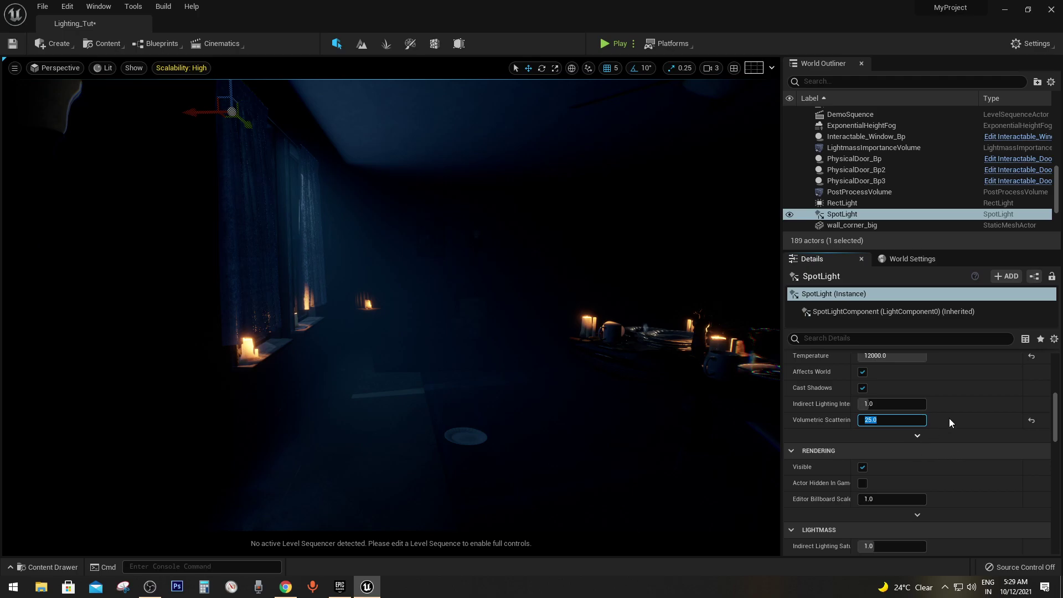
mouse_move(387, 304)
right_down()
mouse_move(420, 299)
mouse_move(376, 310)
right_up()
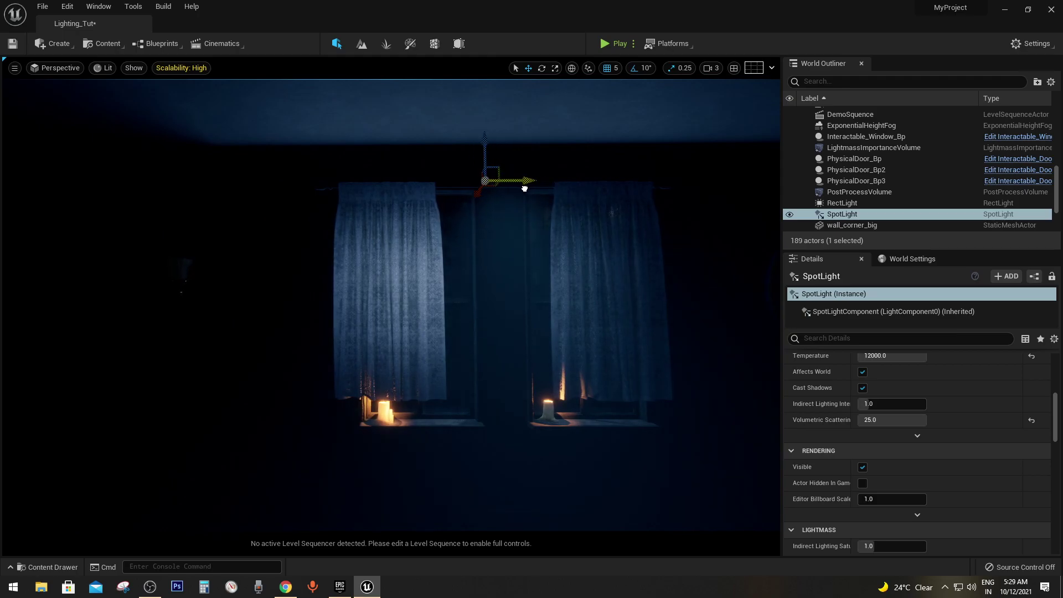
Nudge the spot light sideways and widen its inner cone angle to 11.112.
right_drag(524, 189, 503, 199)
drag(515, 144, 545, 147)
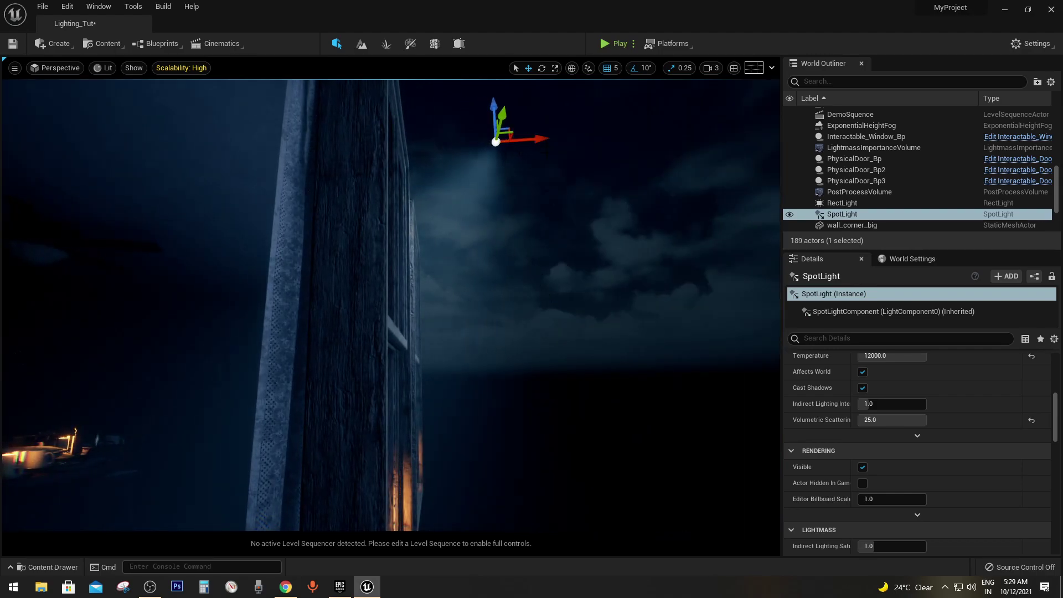
key(e)
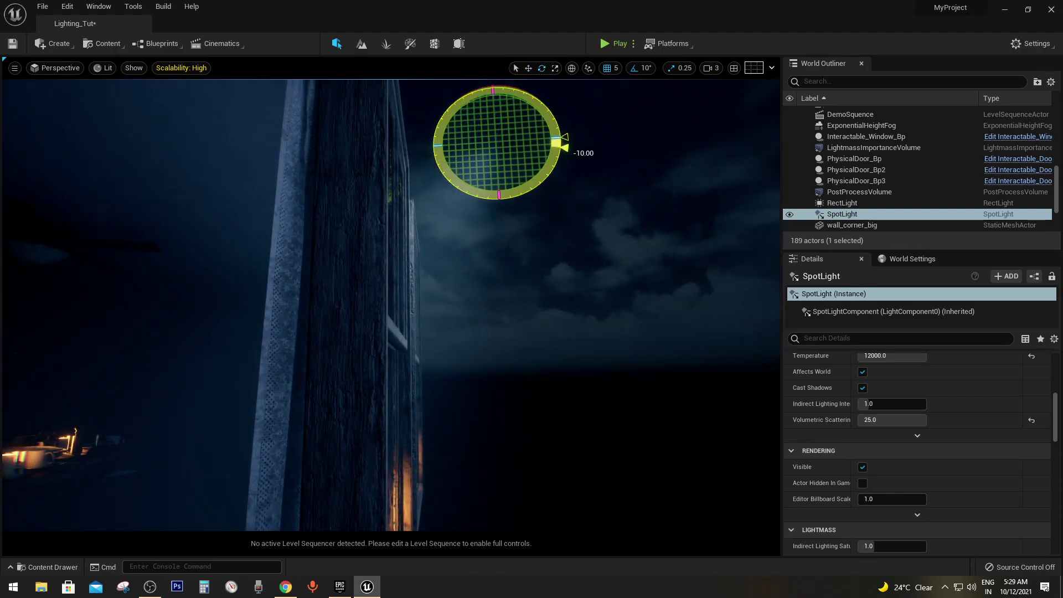
right_drag(387, 276, 332, 276)
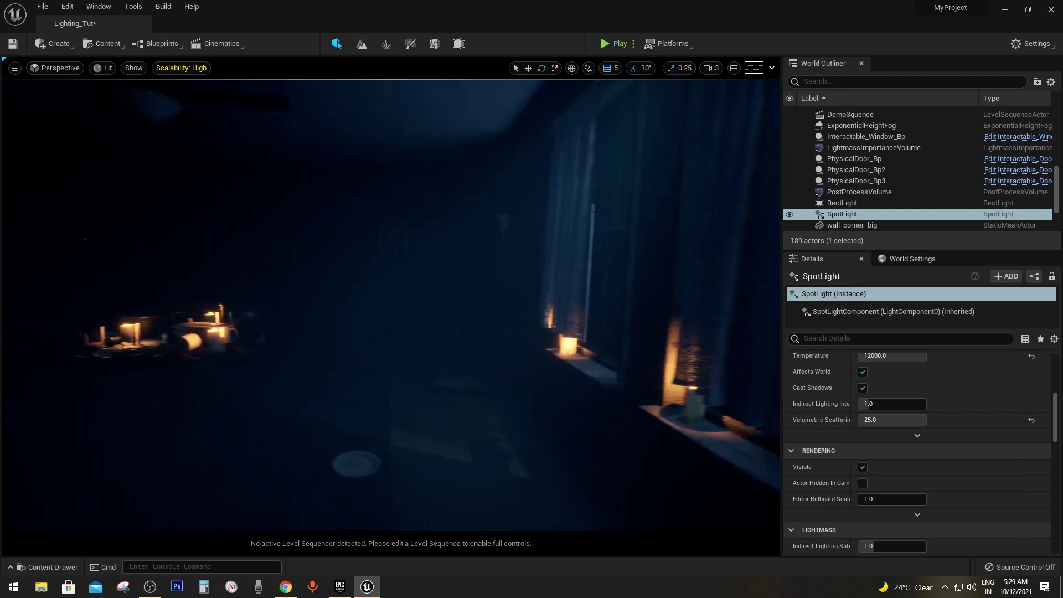
scroll(991, 487, up, 5)
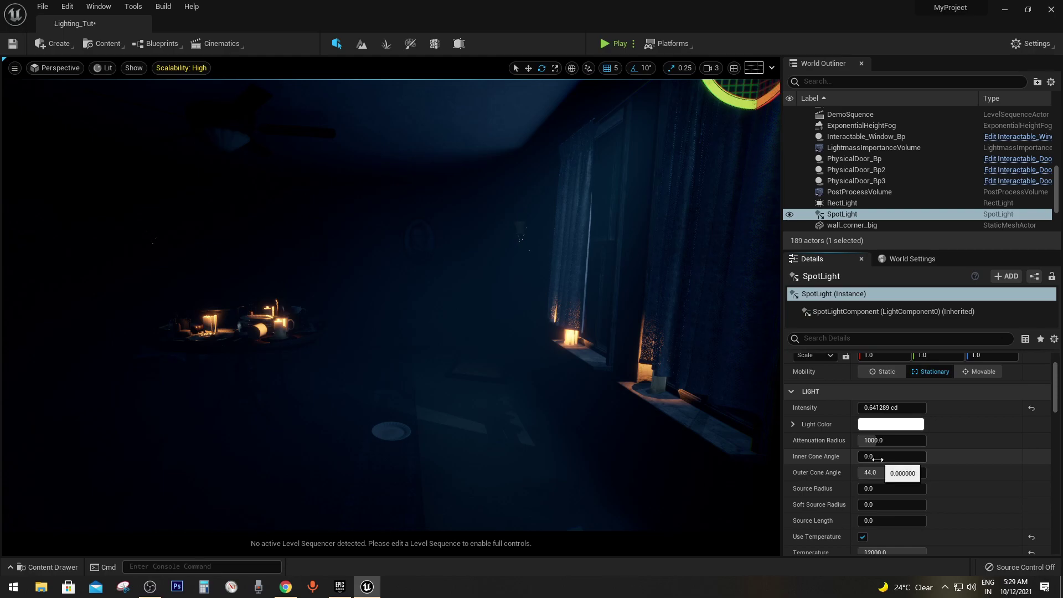
drag(872, 456, 891, 456)
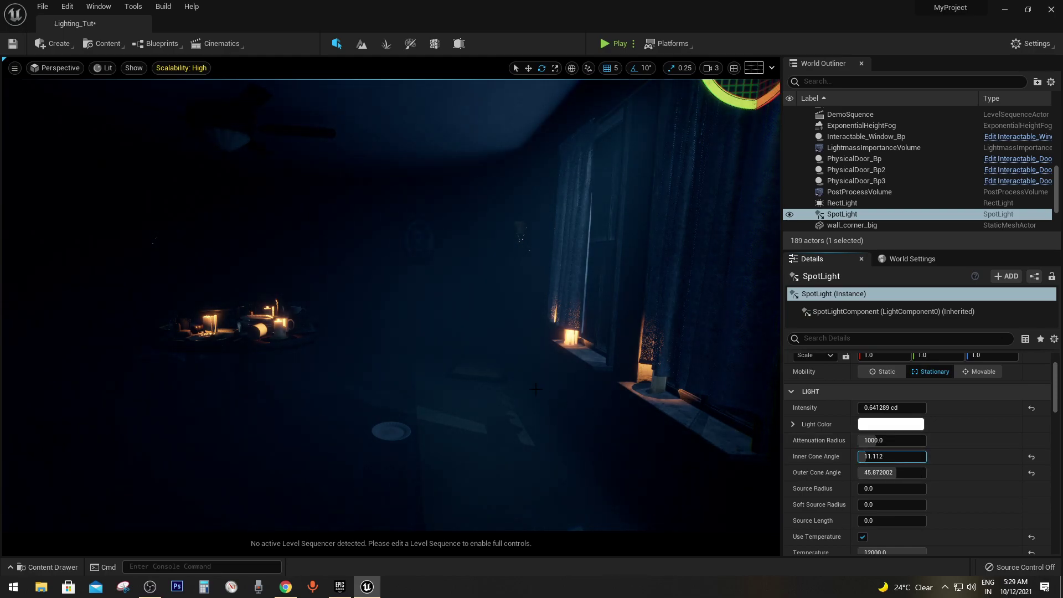
Reduce the spot light's attenuation radius to about 616.
mouse_move(535, 389)
right_down()
mouse_move(736, 387)
mouse_move(852, 477)
right_up()
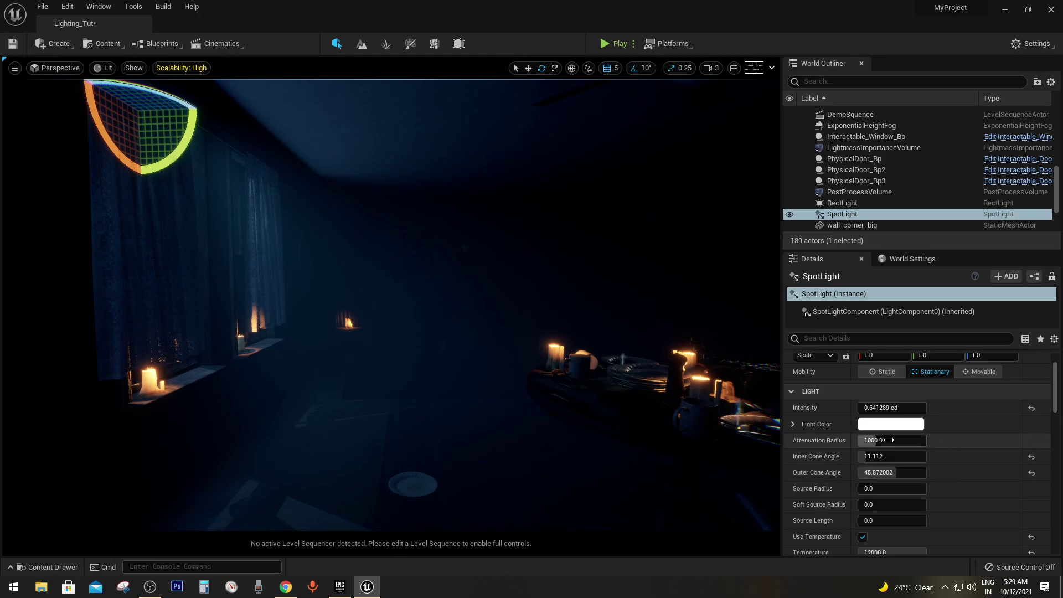
mouse_move(891, 440)
mouse_down()
mouse_move(868, 440)
mouse_move(891, 440)
mouse_up()
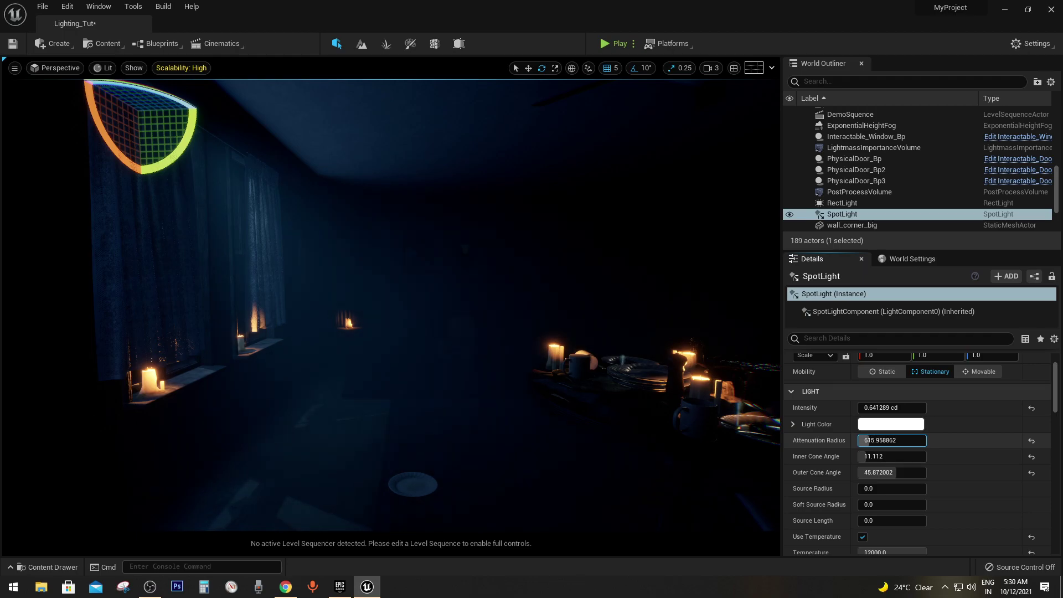
mouse_move(388, 277)
right_down()
mouse_move(360, 277)
mouse_move(420, 260)
mouse_move(354, 266)
mouse_move(385, 298)
mouse_move(385, 279)
right_up()
Add a new sky light to the room.
key(Escape)
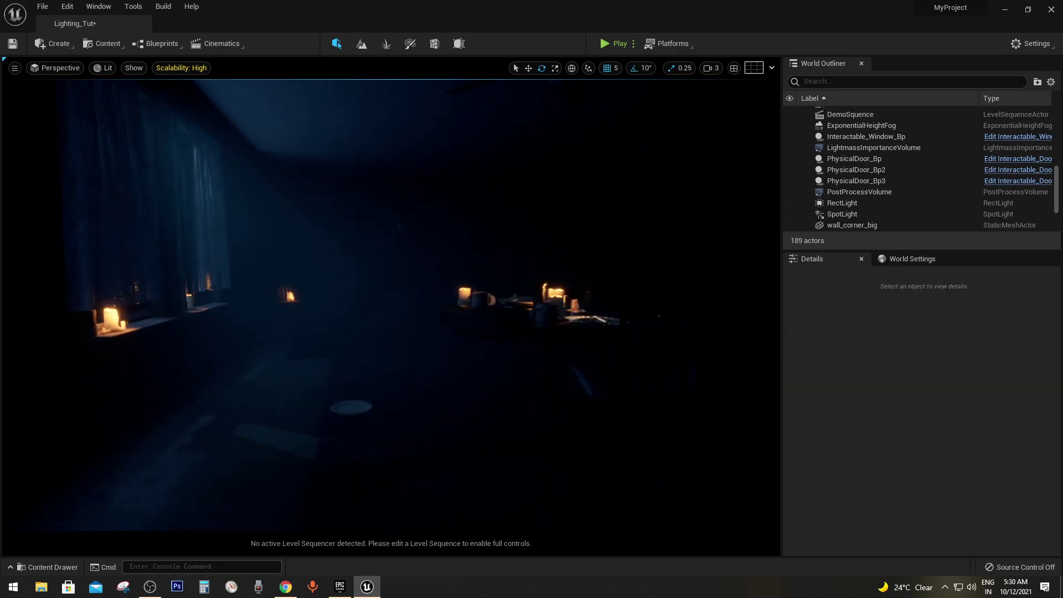
click(63, 48)
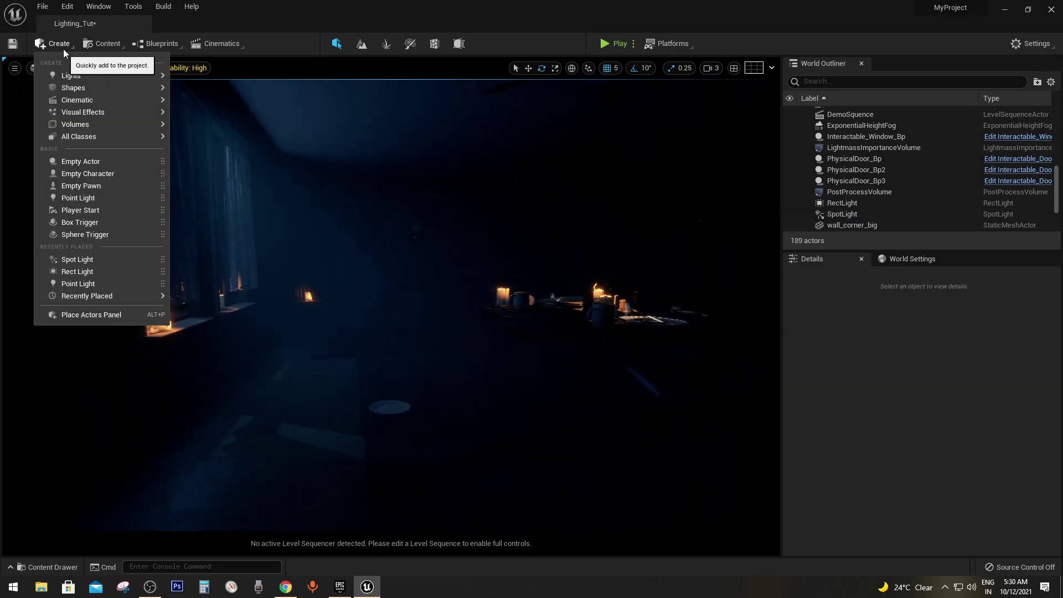
mouse_move(109, 75)
drag(229, 133, 424, 375)
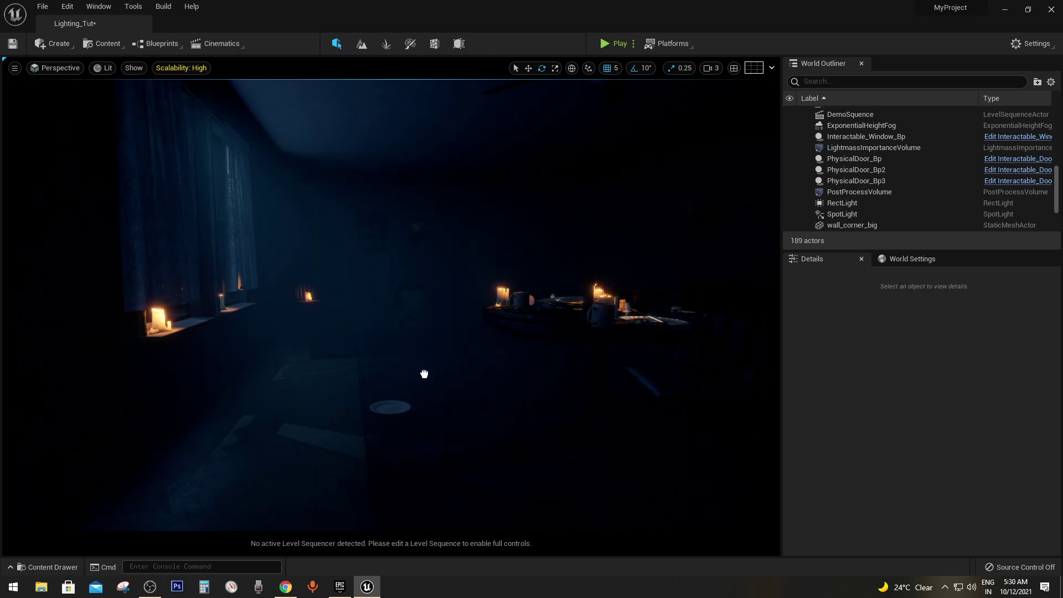
drag(460, 414, 459, 412)
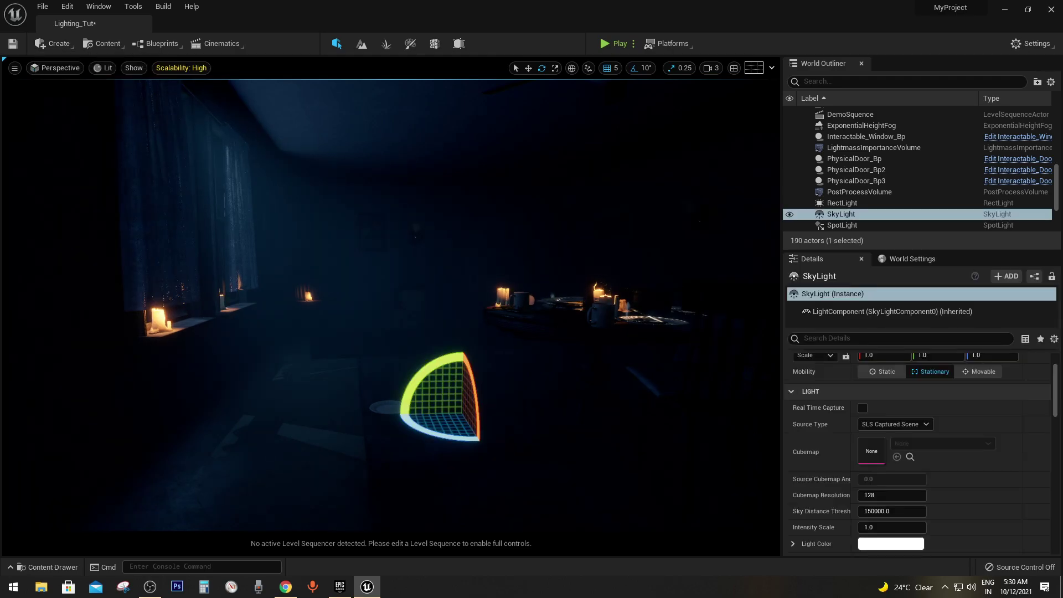
right_drag(459, 412, 553, 376)
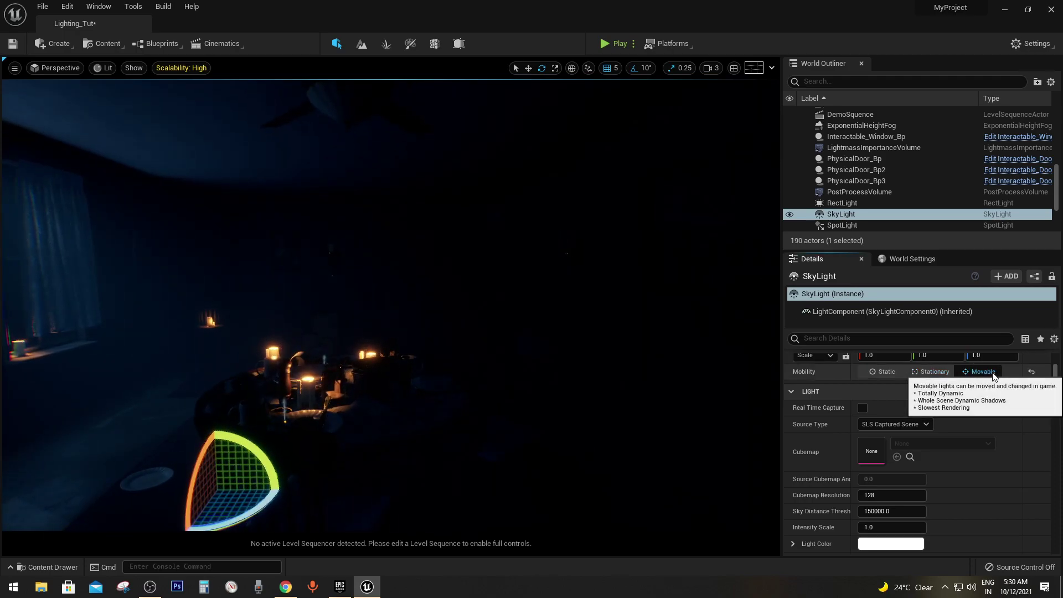
Set the sky light's source to the HDRI_Epic_Courtyard_Daylight specified cubemap.
click(897, 424)
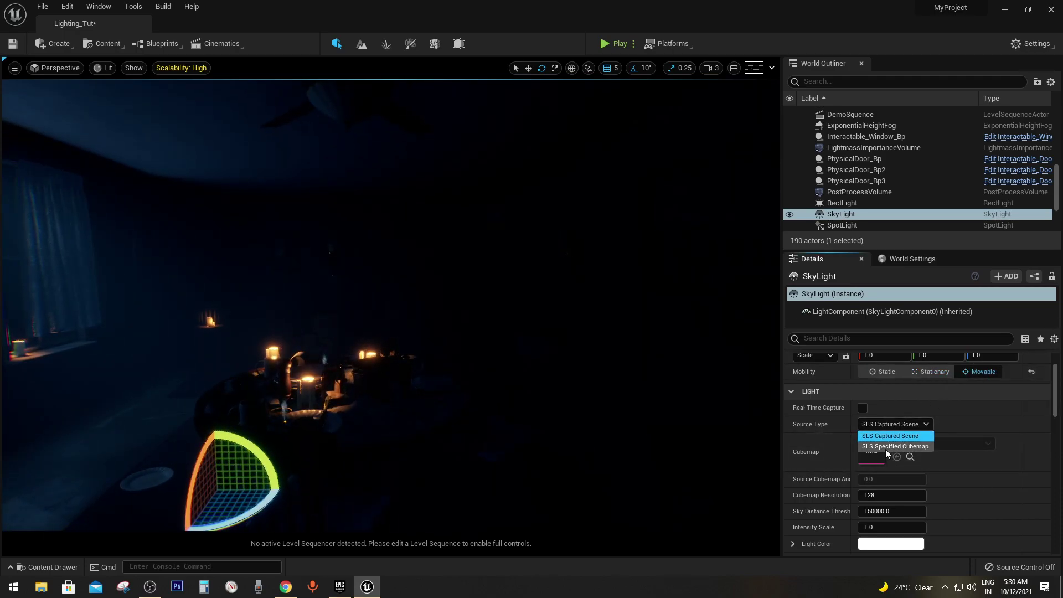
click(885, 447)
click(934, 444)
click(941, 290)
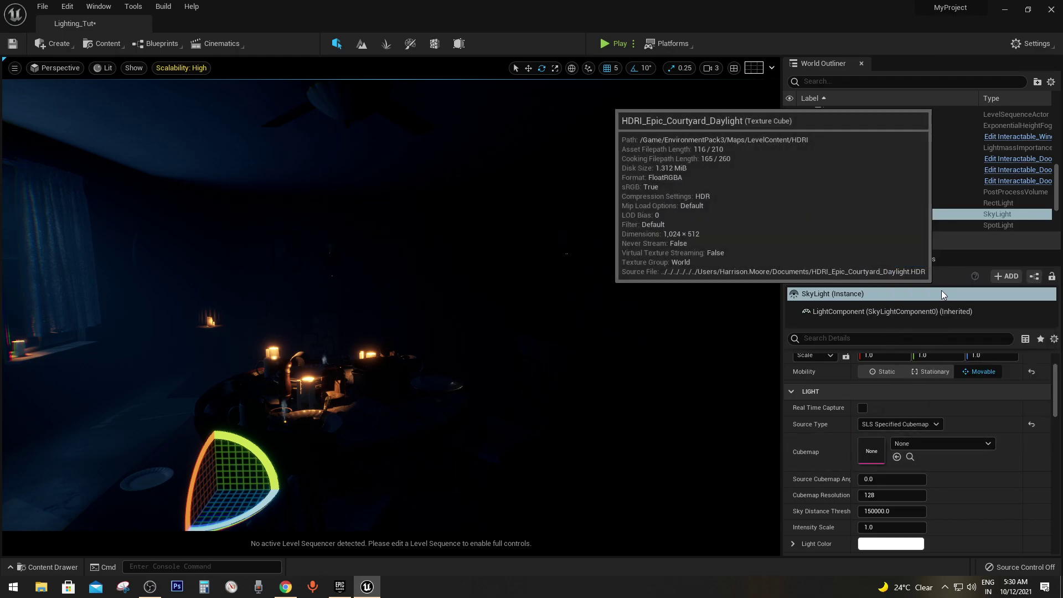
scroll(1001, 494, down, 3)
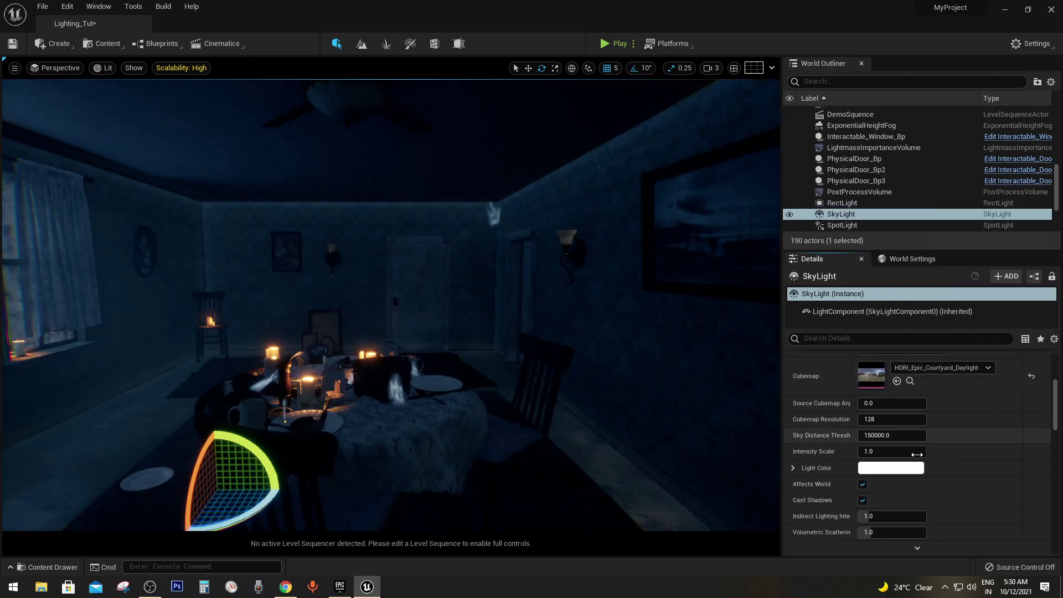
scroll(1003, 511, up, 3)
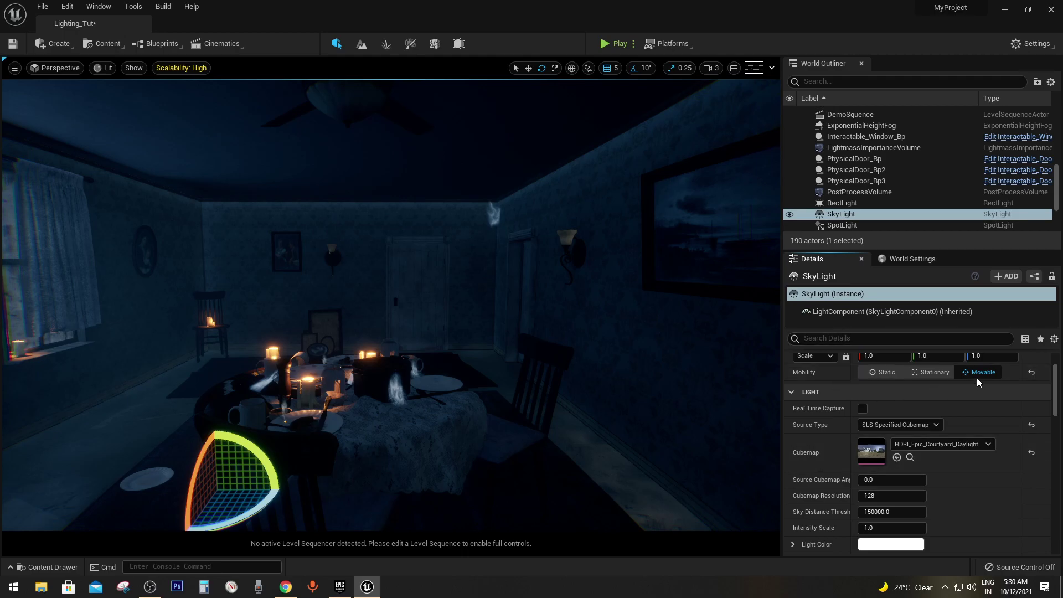
scroll(979, 379, down, 3)
Set the sky light's Intensity Scale to 0.1.
click(887, 412)
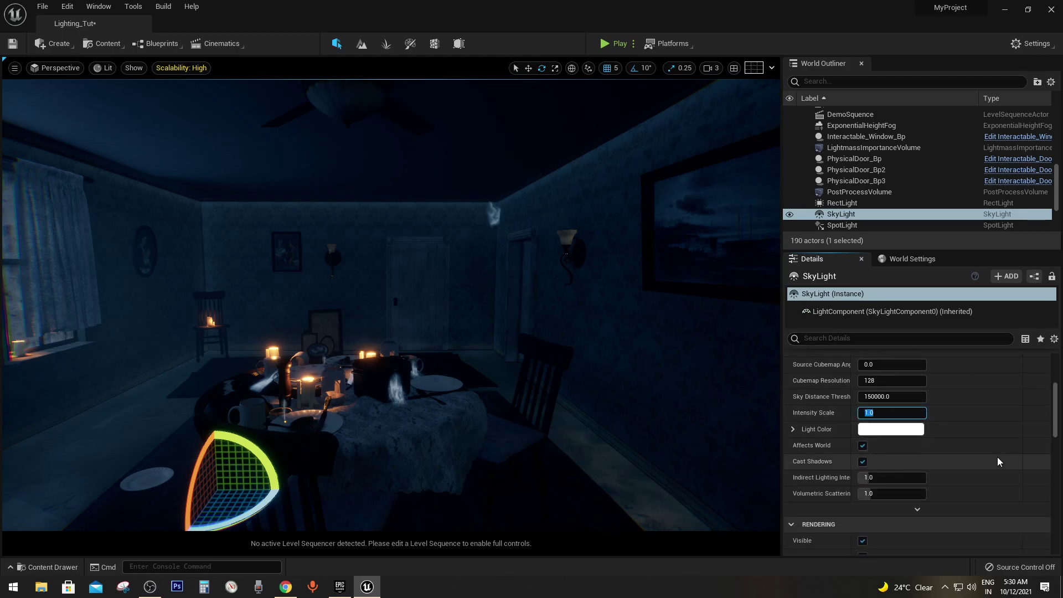
text(.)
text(1)
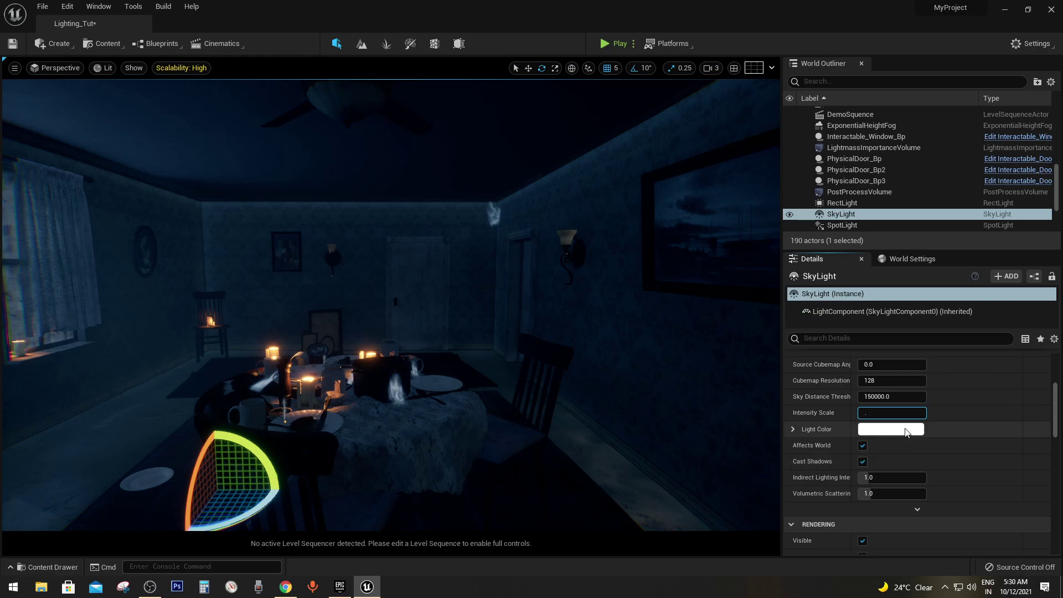
key(Return)
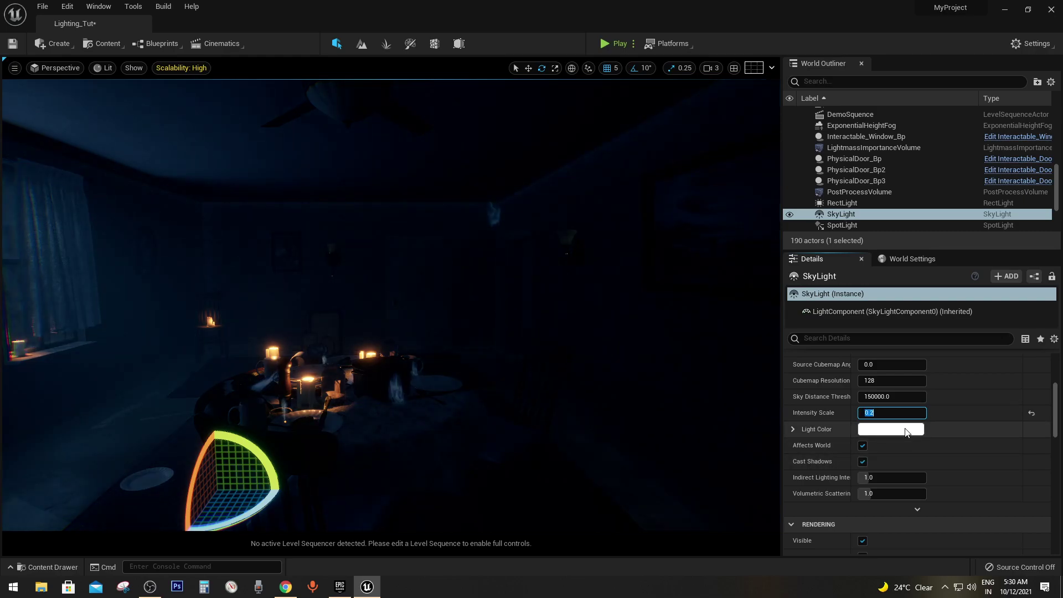
text(.1)
key(Return)
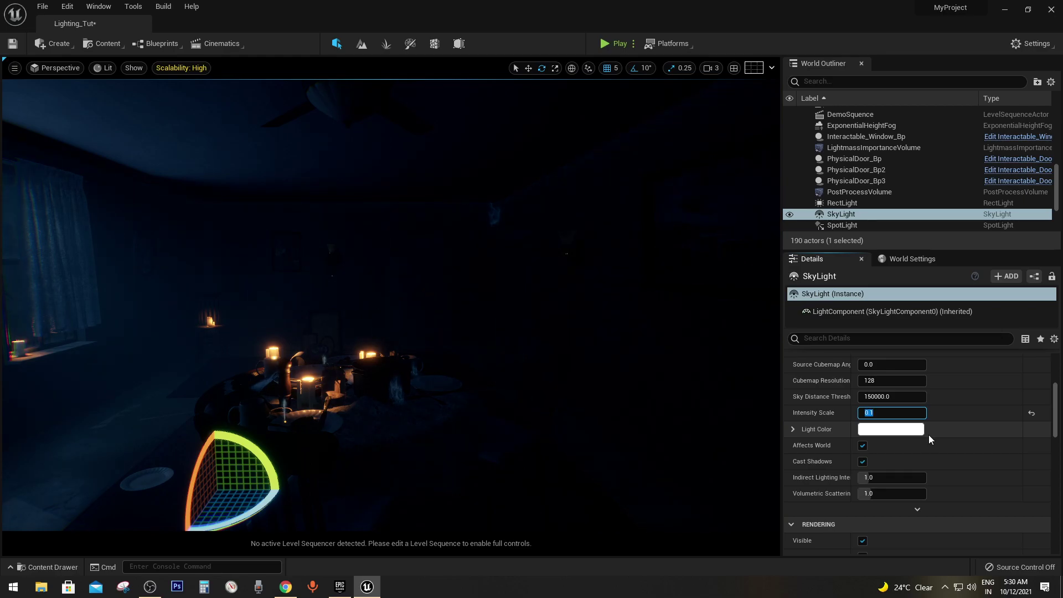
Set Volumetric Scattering Intensity to 0, try Intensity Scale 0.3, then return it to 0.1.
scroll(930, 437, down, 1)
click(891, 463)
text(0)
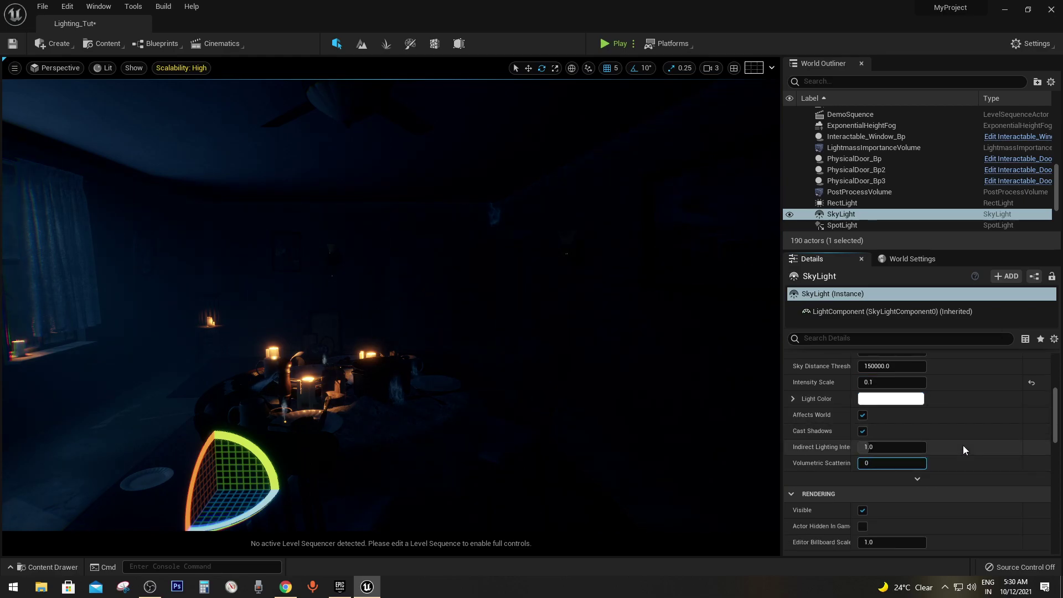
key(Return)
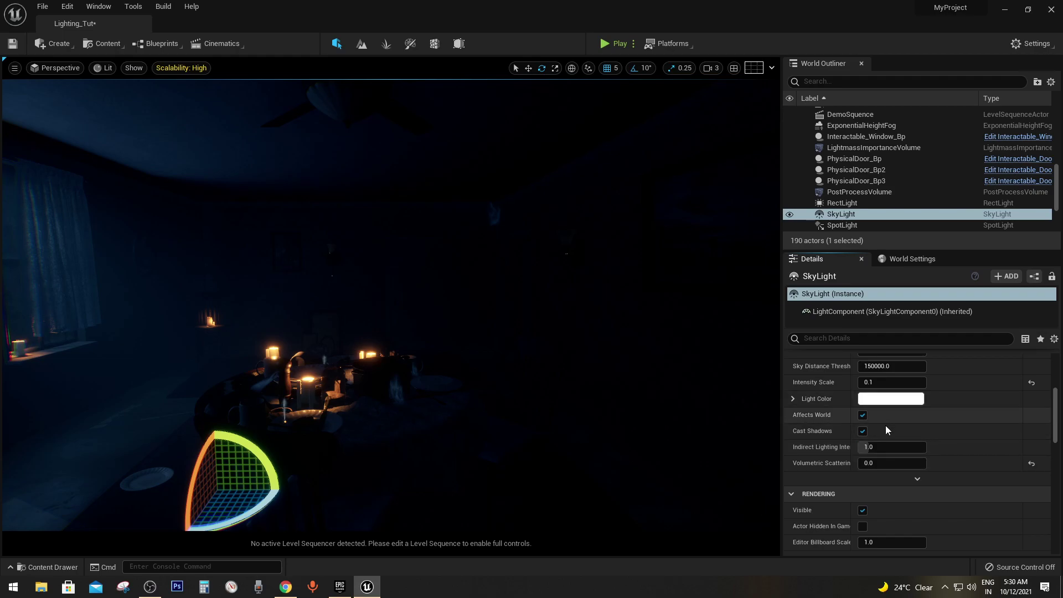
click(894, 382)
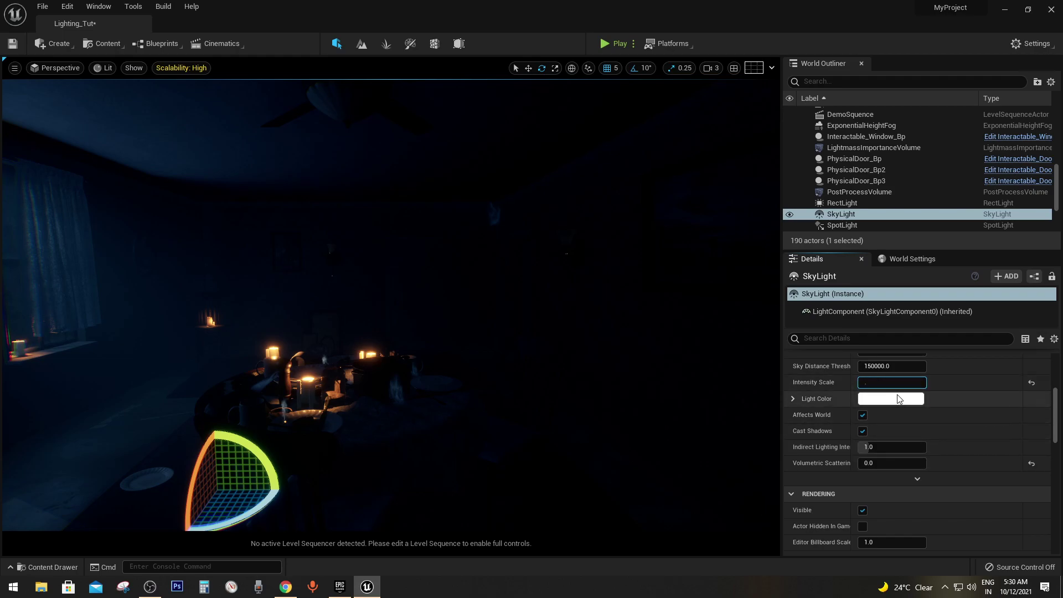
text(3)
key(Return)
key(BackSpace)
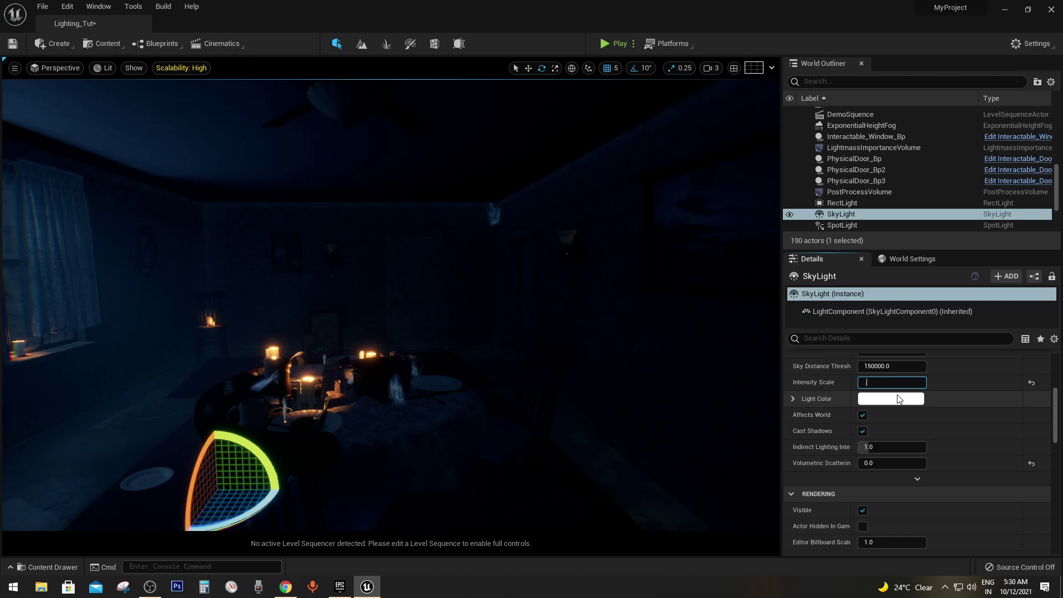
text(1)
key(Return)
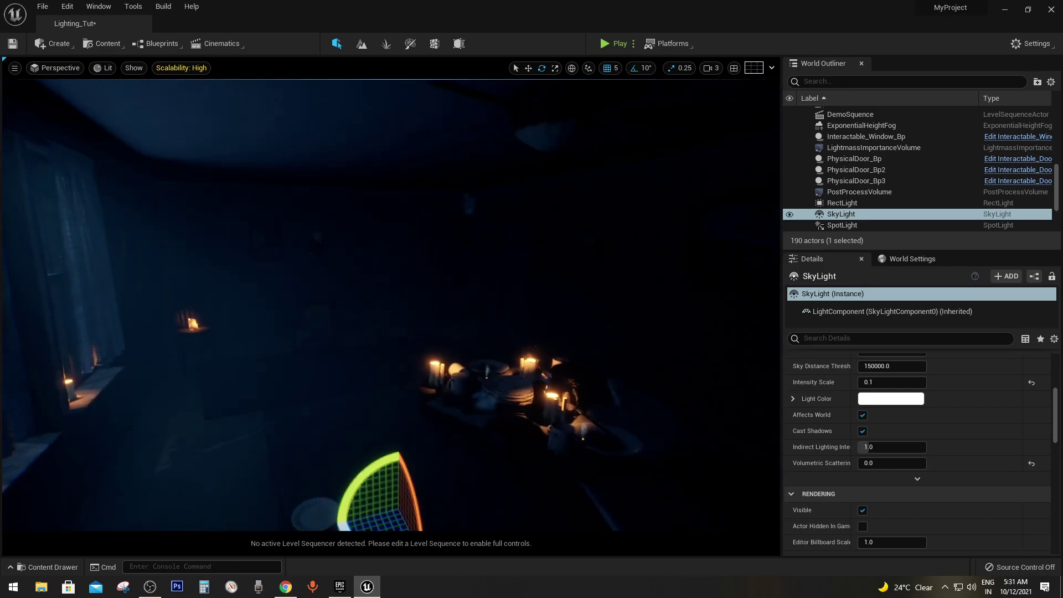
Focus on the SpotLight and change its Indirect Lighting Intensity from 1.0 to 2.0.
key(Escape)
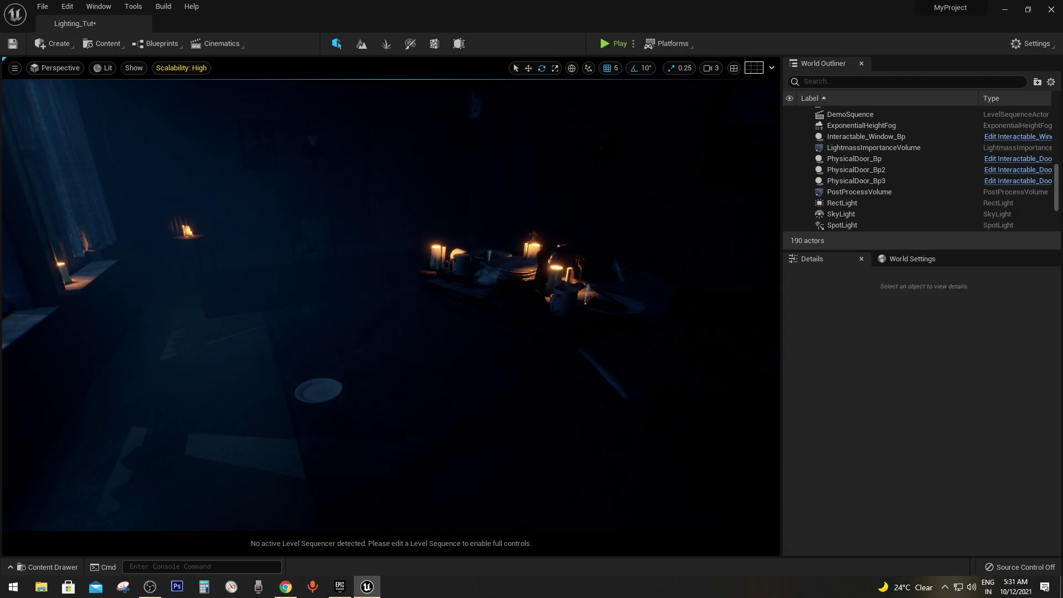
key(g)
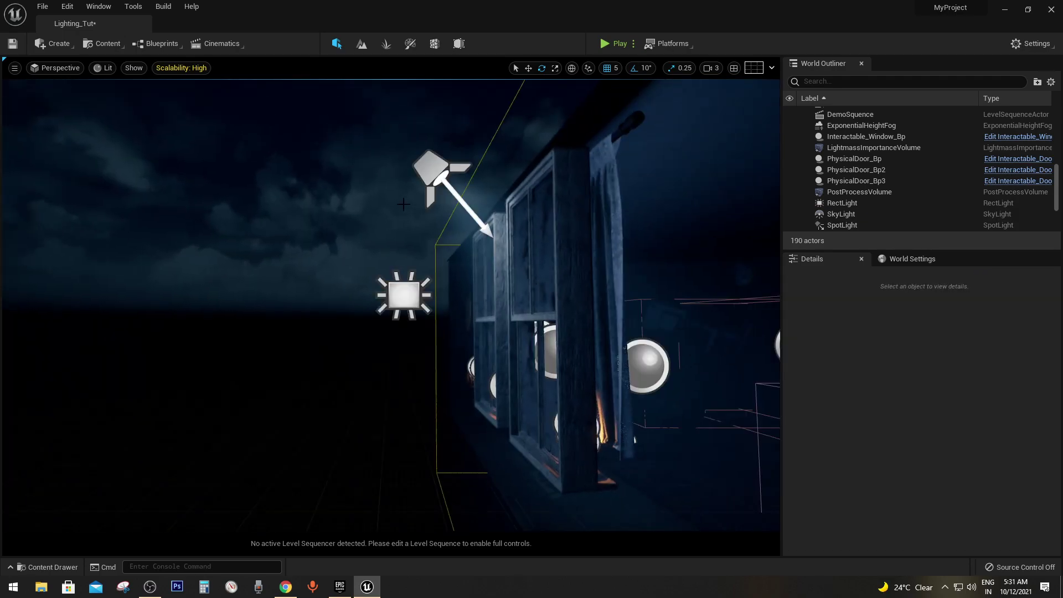
double_click(842, 225)
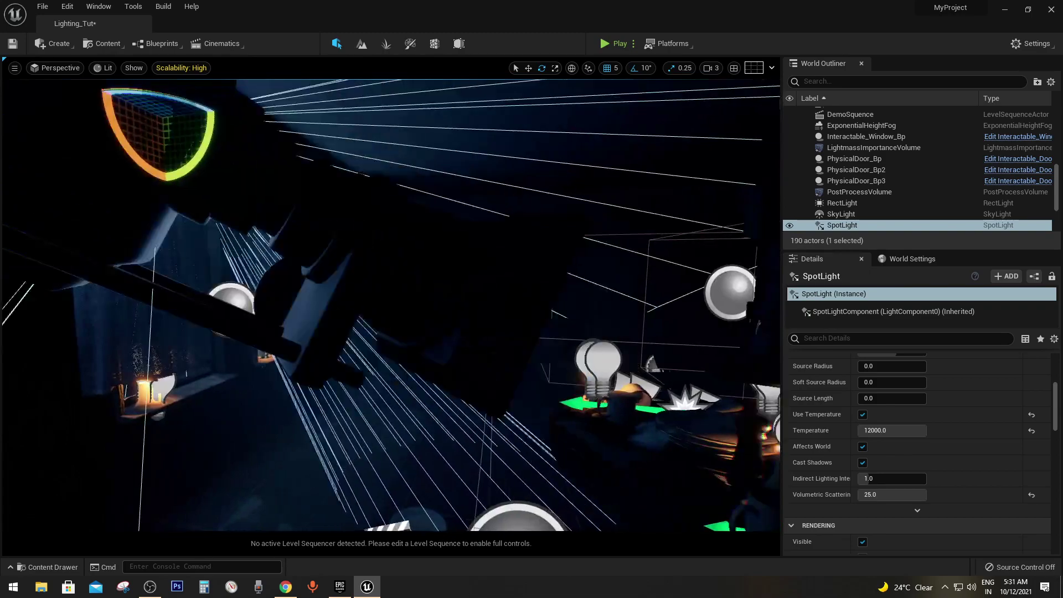
scroll(942, 403, up, 5)
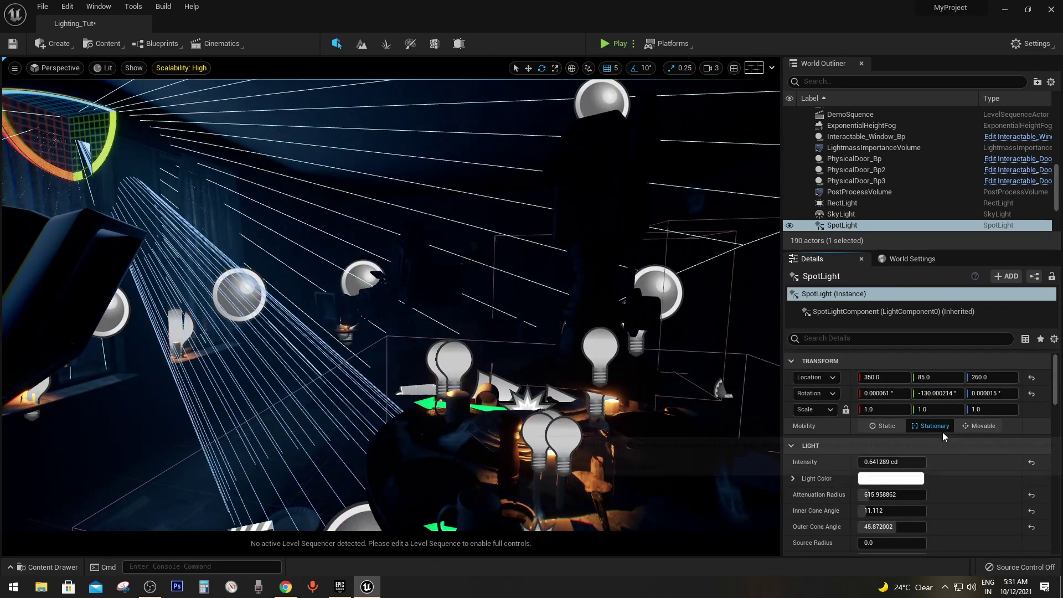
scroll(952, 421, down, 5)
scroll(964, 410, down, 3)
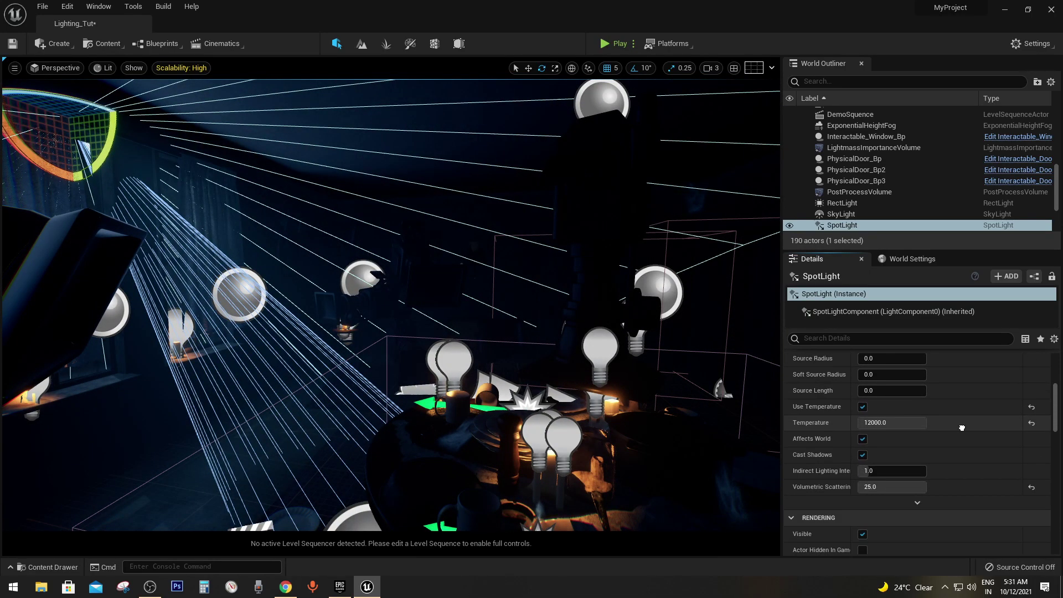
click(870, 470)
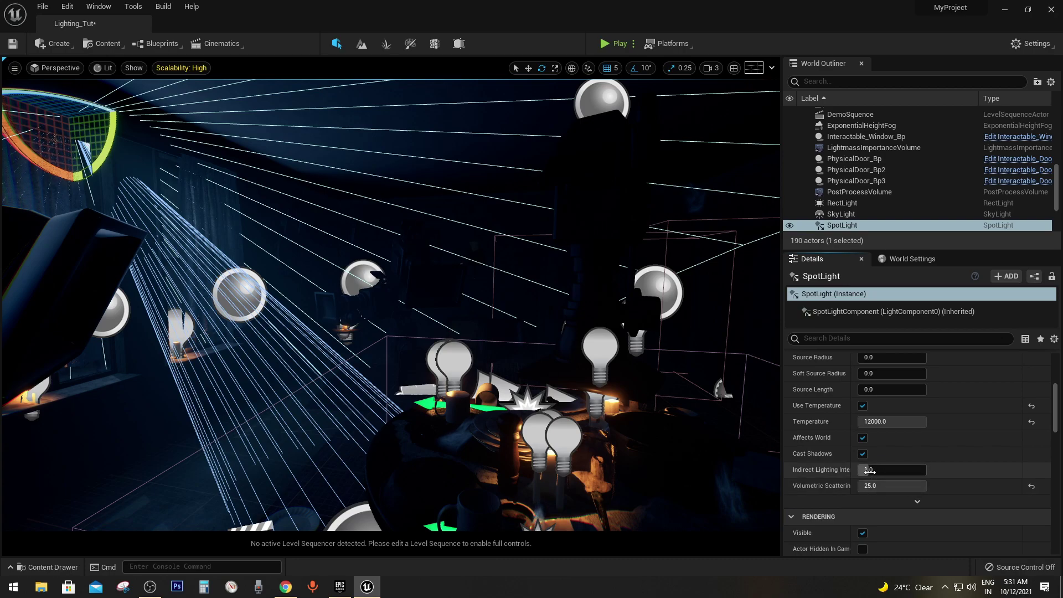
text(2)
key(Return)
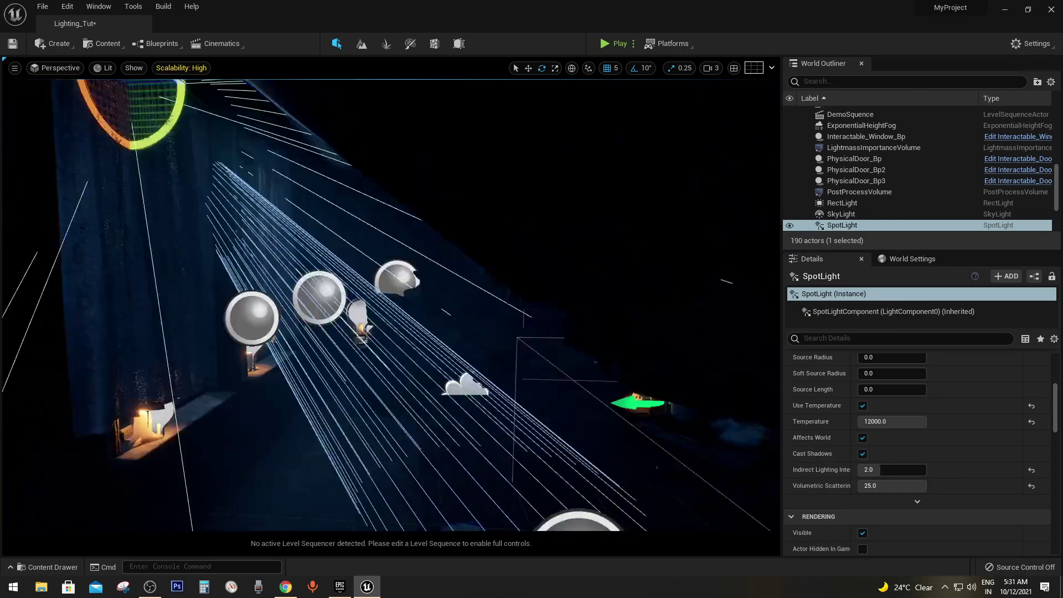
key(Escape)
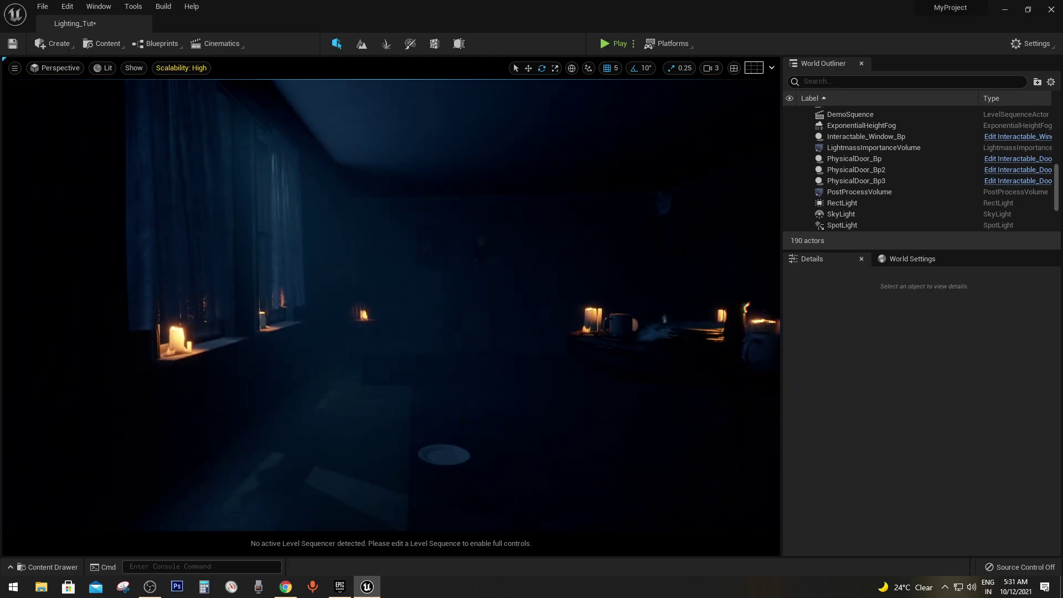
Review the World Settings, then run Build Lighting Only for all levels.
click(163, 6)
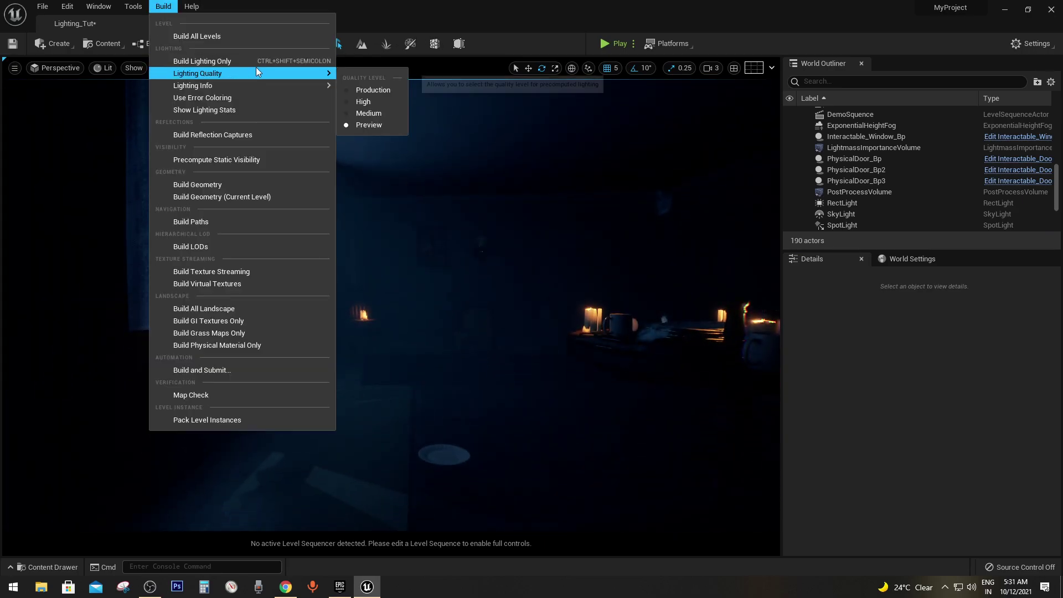
click(818, 285)
click(898, 265)
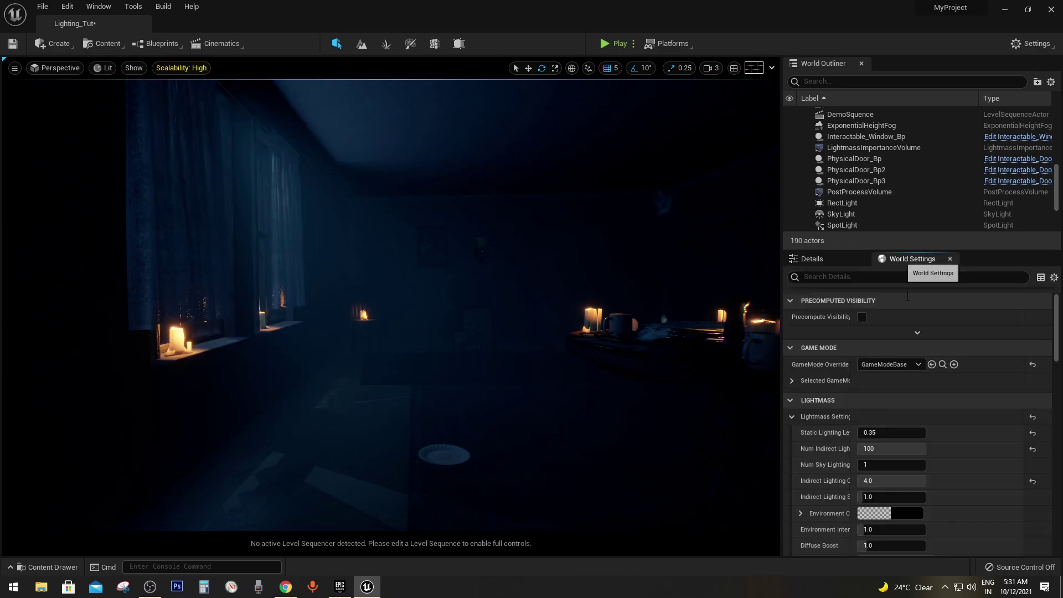
scroll(967, 440, down, 5)
scroll(968, 440, down, 3)
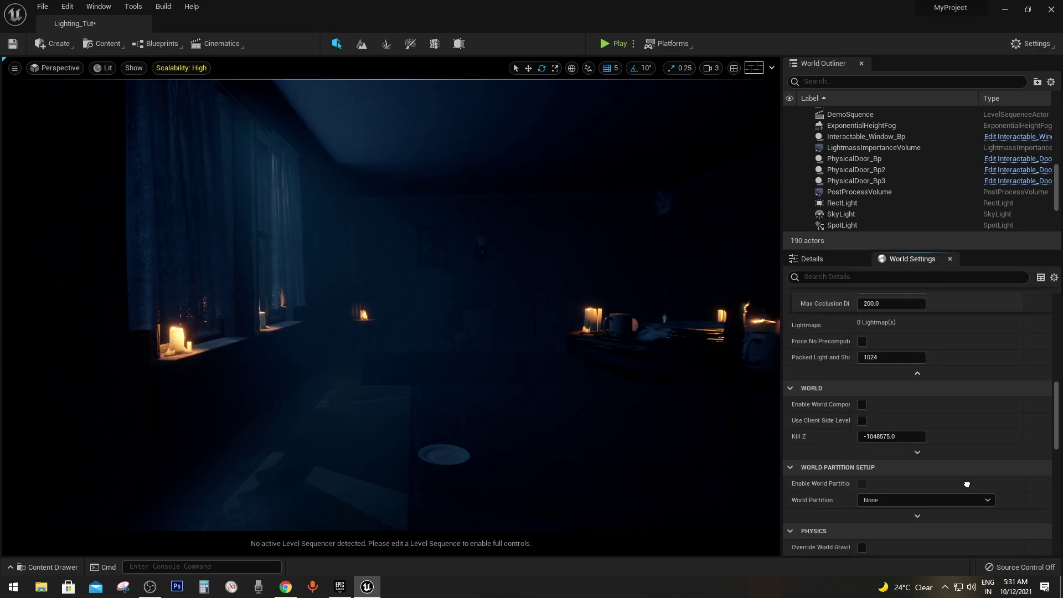
click(163, 6)
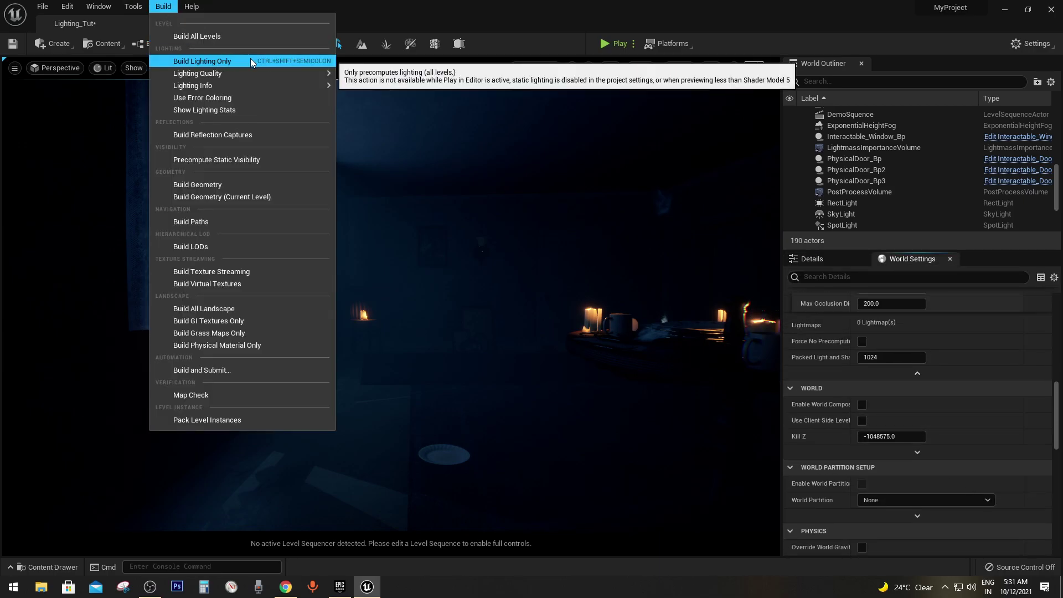
click(250, 58)
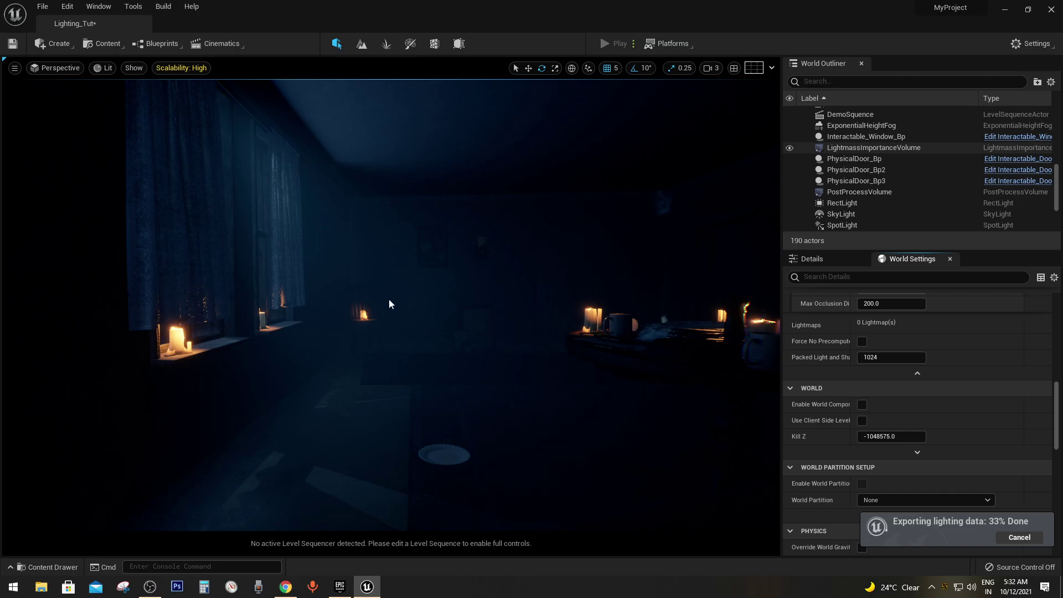
click(149, 586)
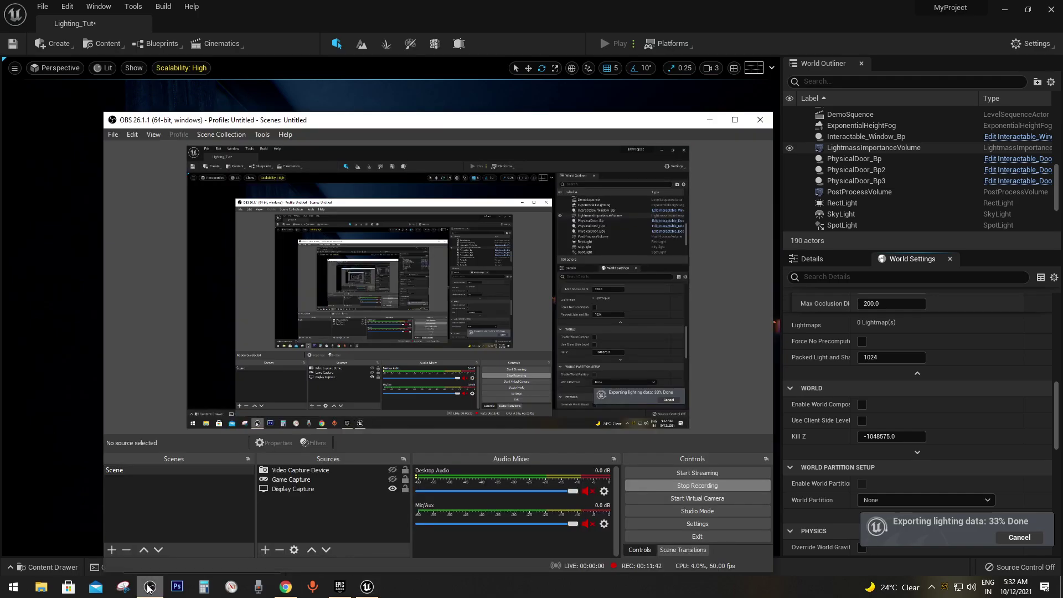
drag(567, 126, 596, 64)
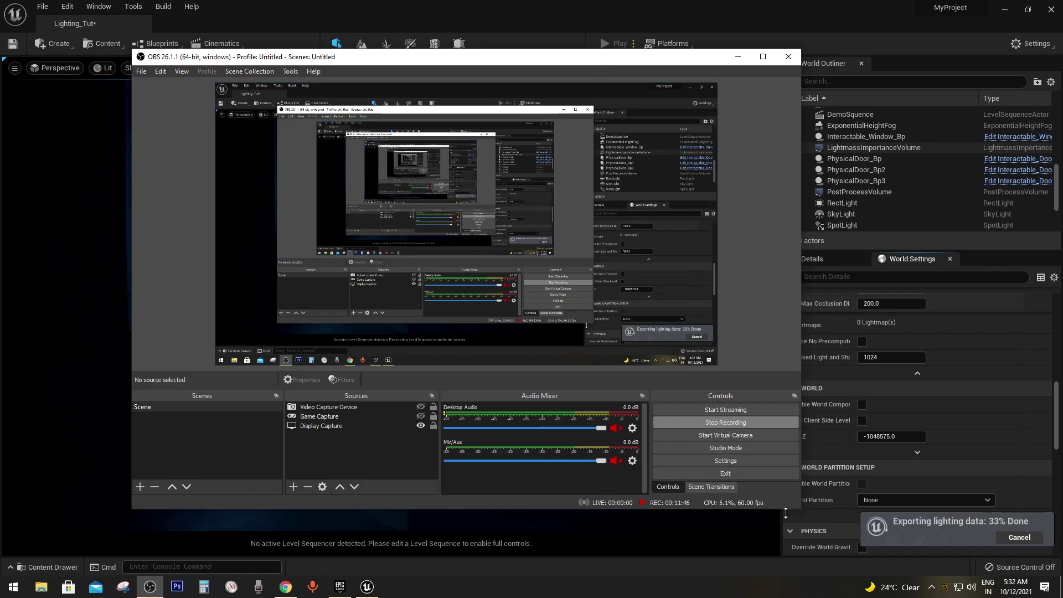
mouse_move(801, 510)
mouse_down()
mouse_move(578, 404)
mouse_move(500, 404)
mouse_move(550, 471)
mouse_move(601, 509)
mouse_up()
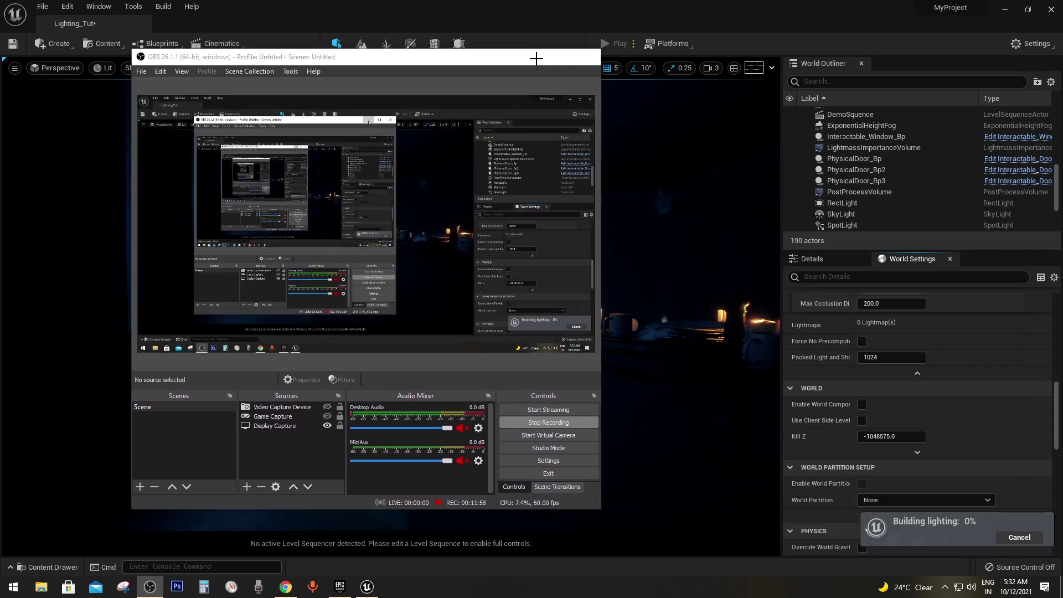
click(535, 58)
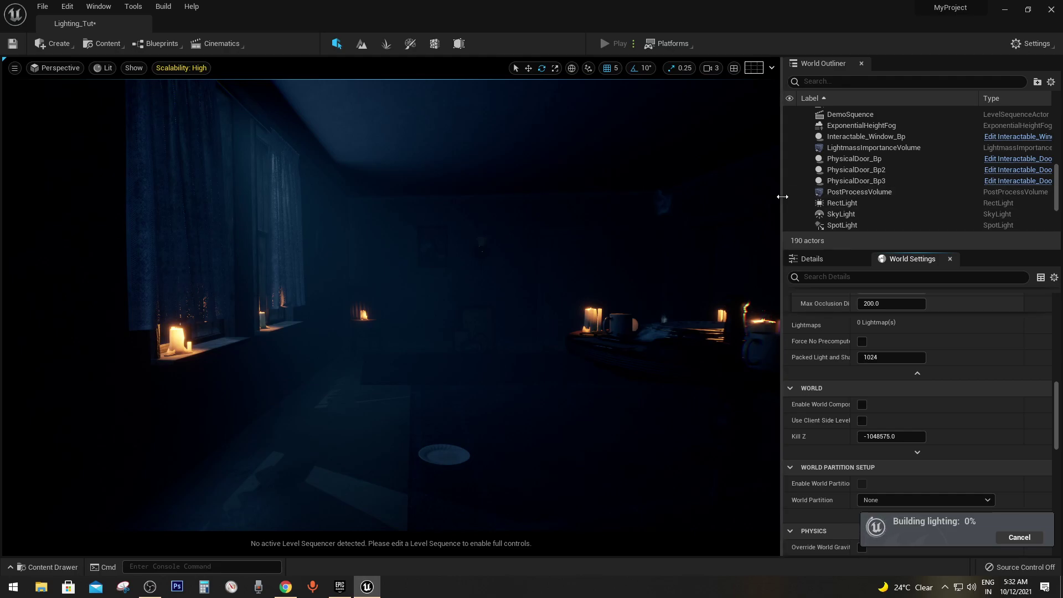
Widen the viewport during the lighting build, then return to the Details tab.
drag(782, 197, 835, 197)
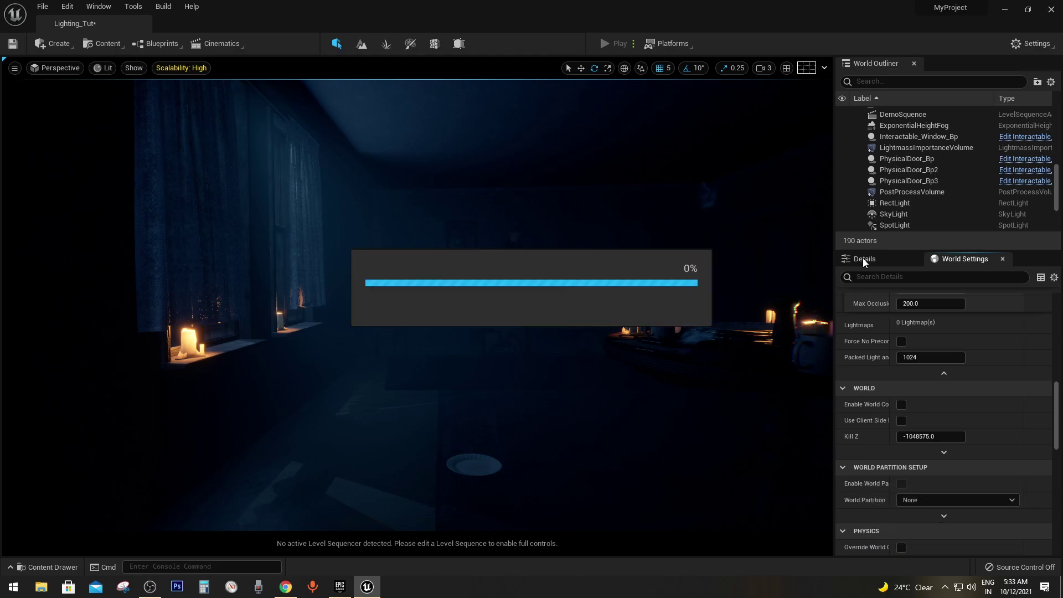
click(862, 258)
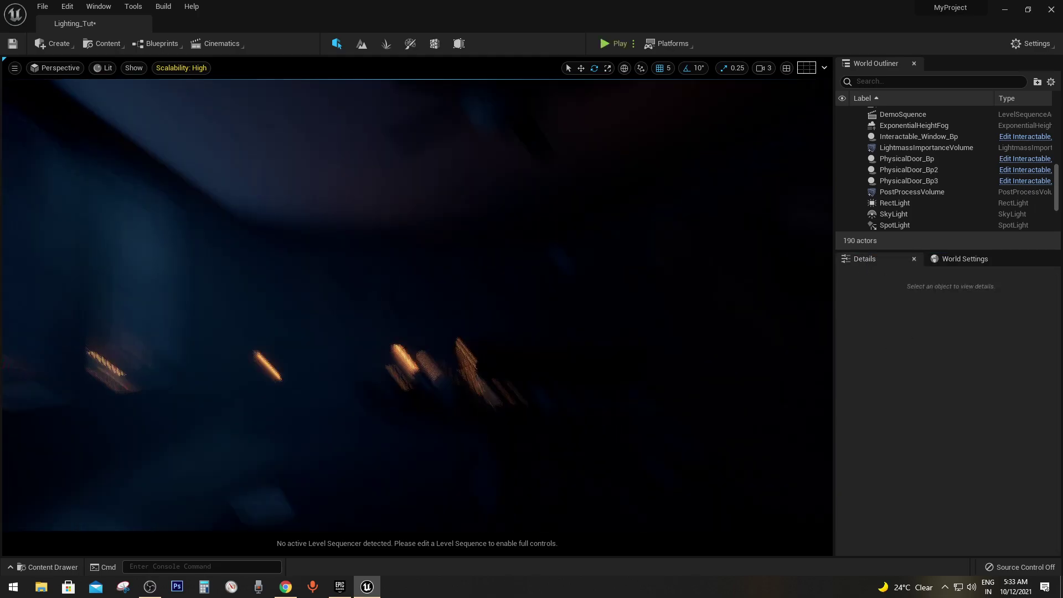
Select the SpotLight and lower its Volumetric Scattering Intensity to 20, then 15.
mouse_move(477, 363)
right_down()
mouse_move(471, 266)
mouse_move(421, 343)
mouse_move(410, 398)
right_up()
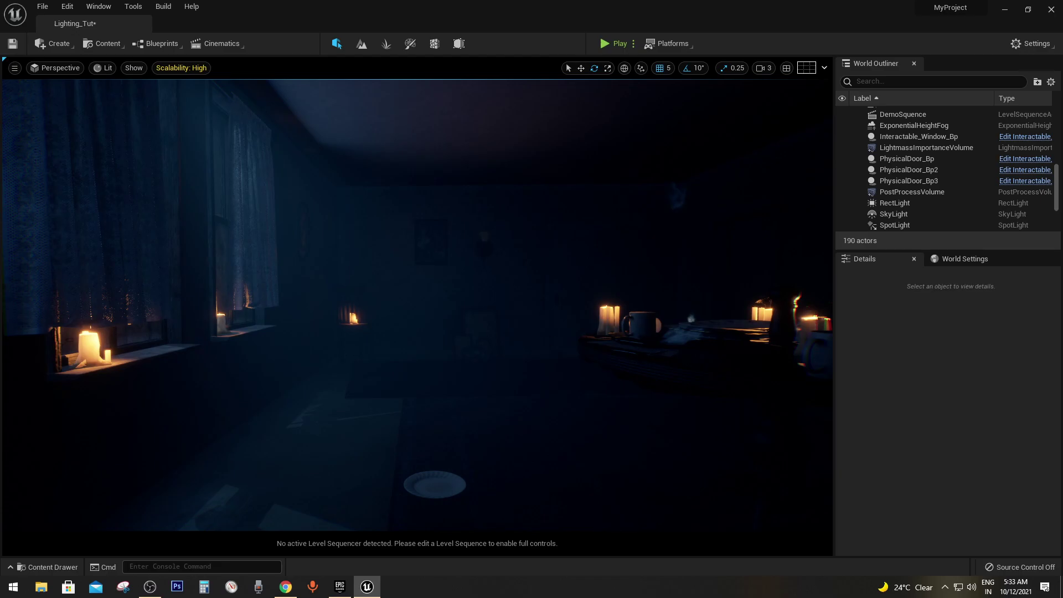
click(900, 225)
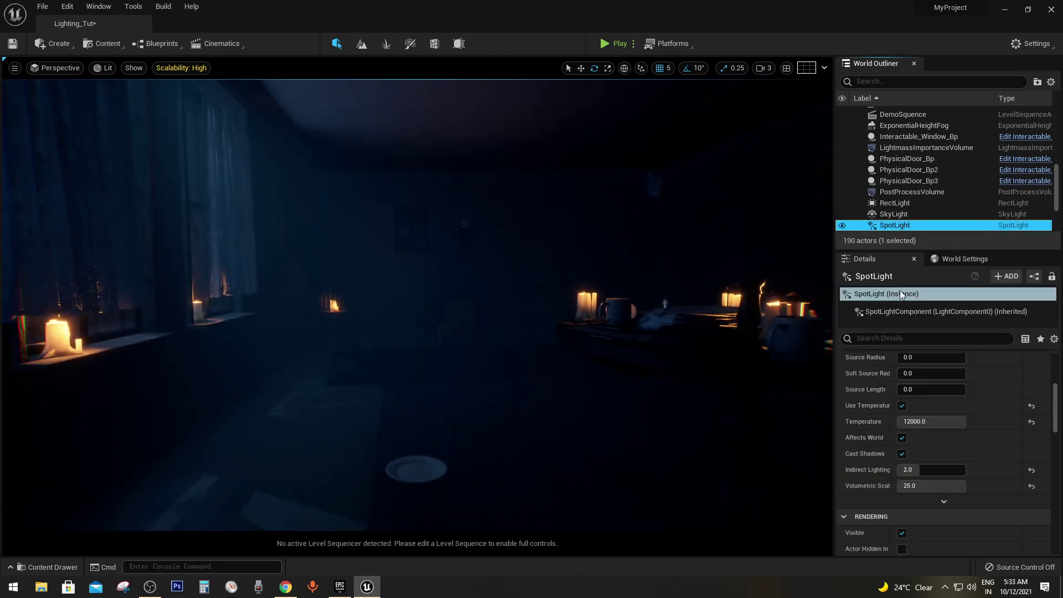
click(943, 487)
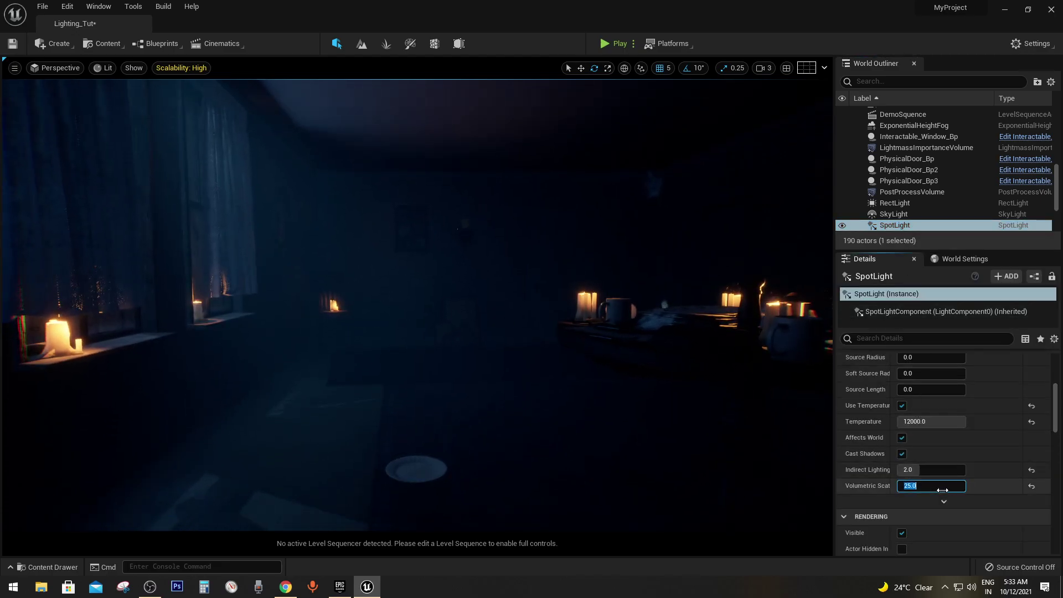
text(2)
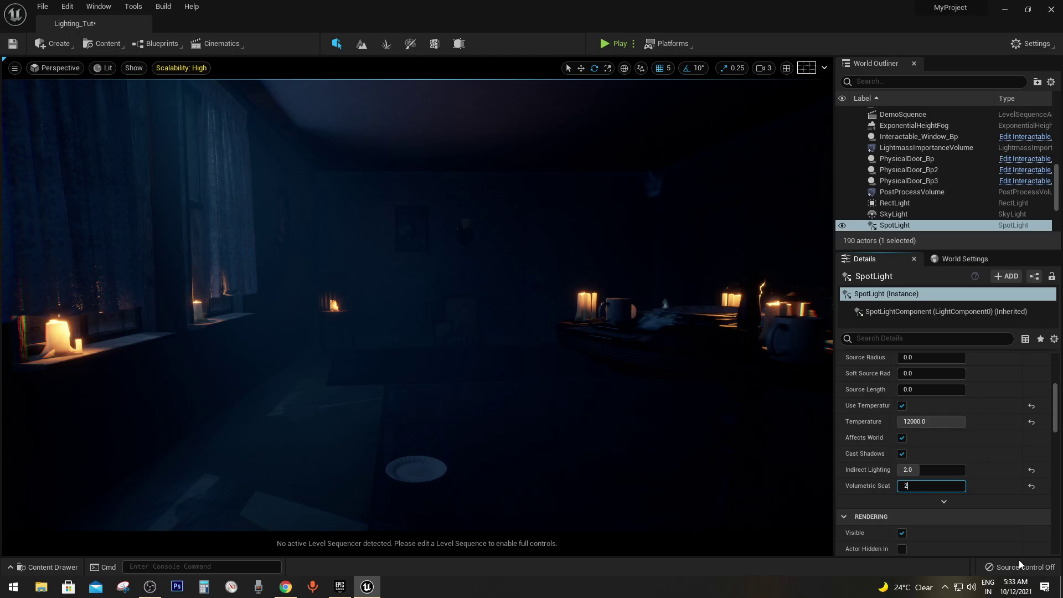
text(0)
key(Return)
text(15)
key(Return)
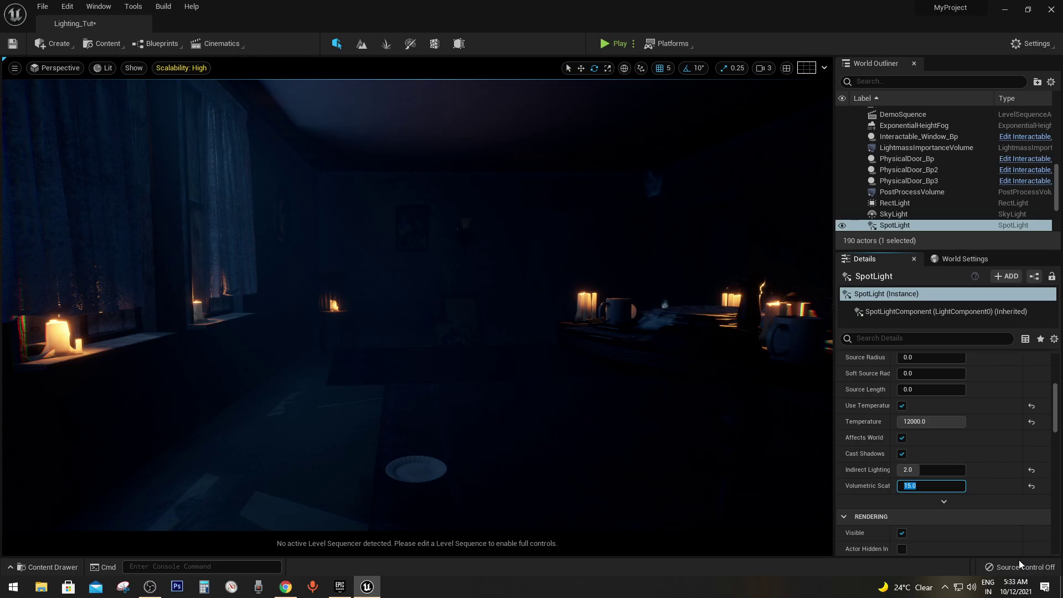
Select the SkyLight in the World Outliner and delete it.
click(895, 215)
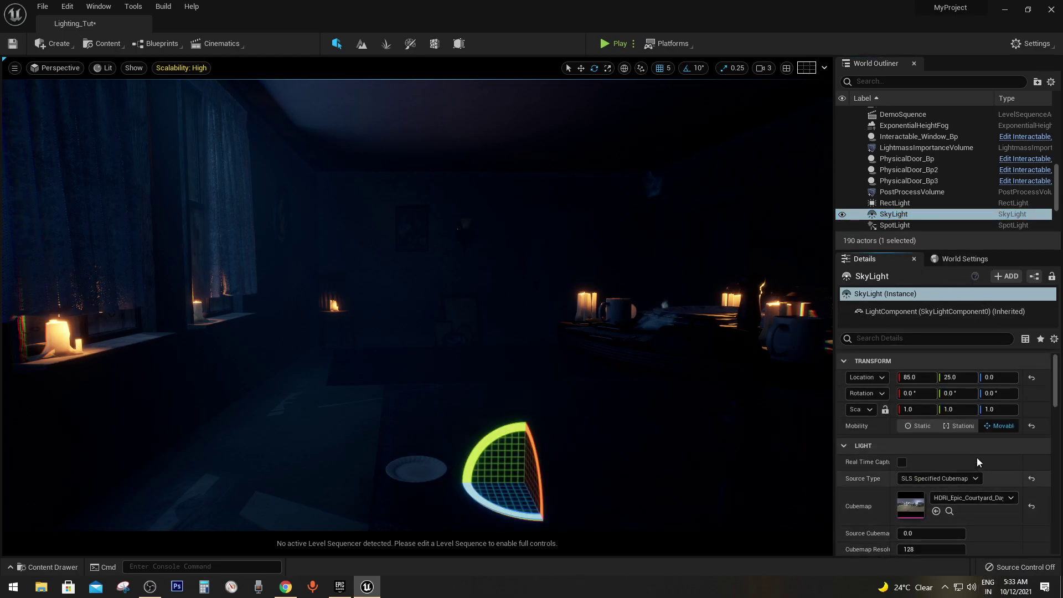
key(Delete)
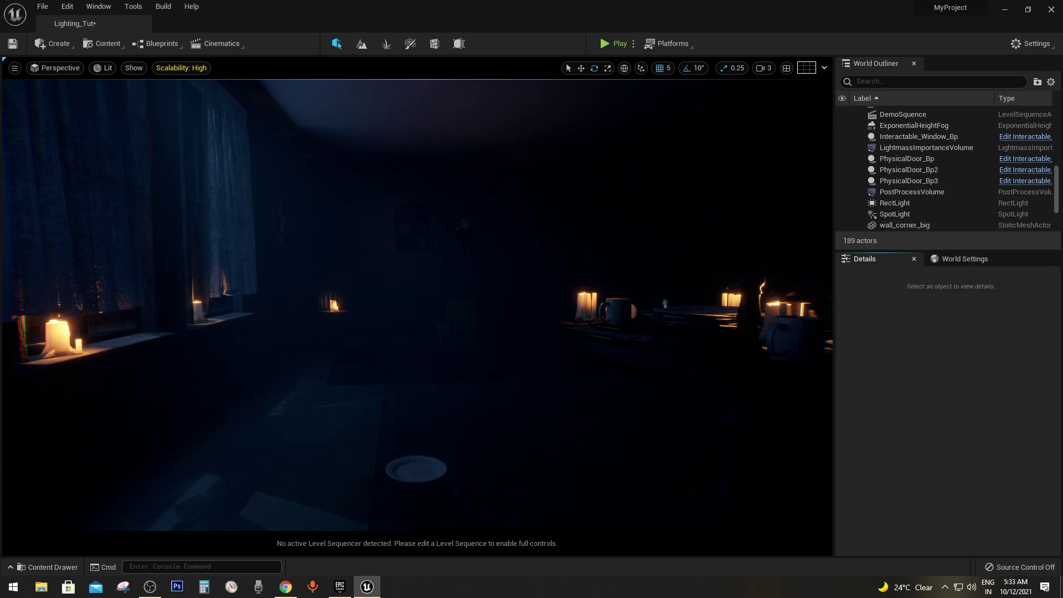
mouse_move(416, 304)
right_down()
mouse_move(416, 249)
mouse_move(416, 310)
mouse_move(361, 265)
mouse_move(266, 277)
mouse_move(321, 271)
mouse_move(299, 274)
right_up()
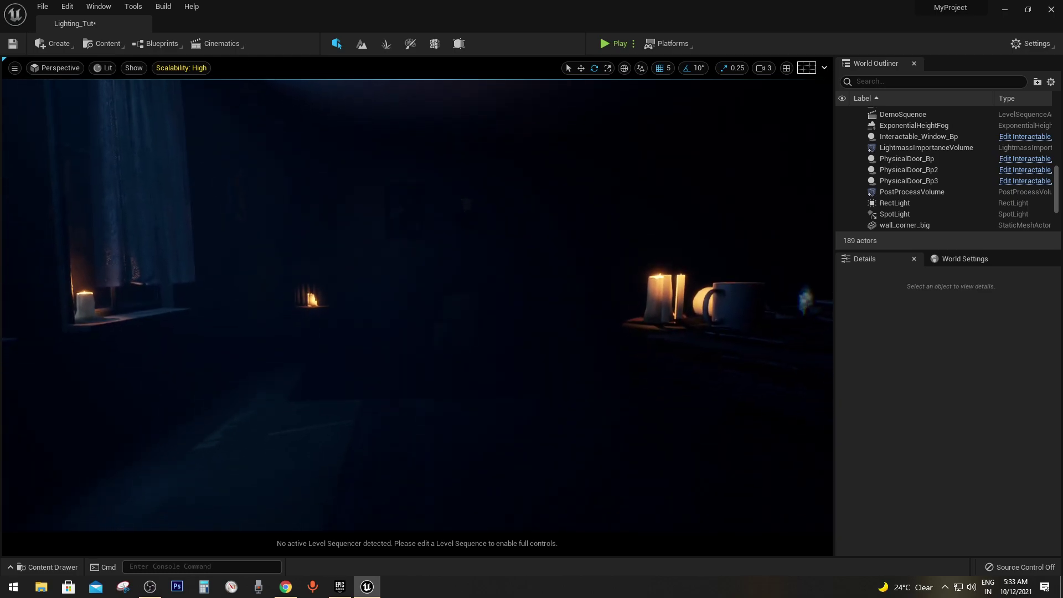
Drop a new Spot Light into the room and rotate it to aim at the wall.
click(55, 43)
mouse_move(99, 75)
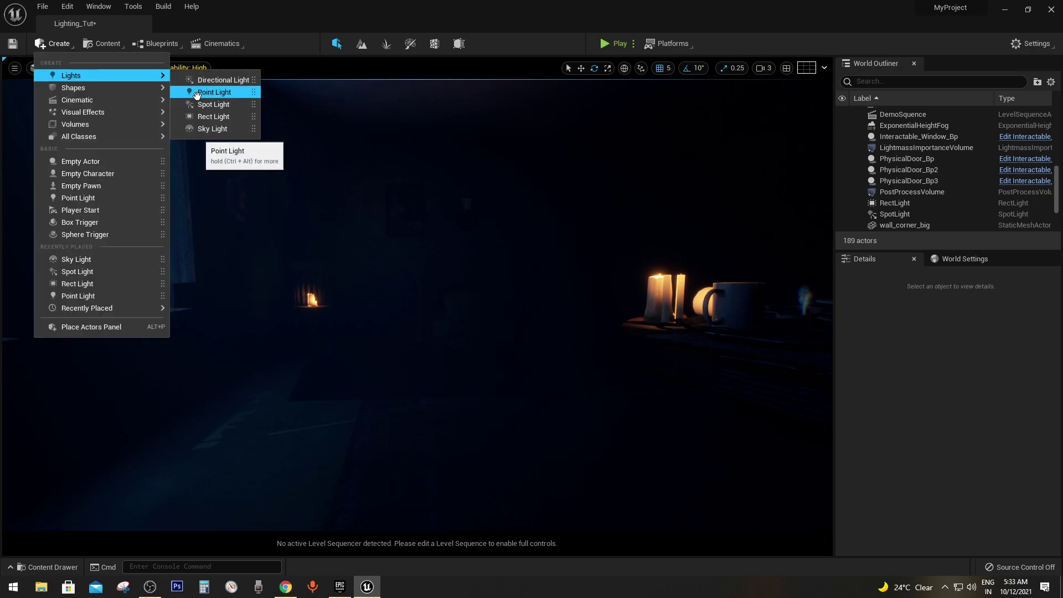
drag(213, 104, 533, 414)
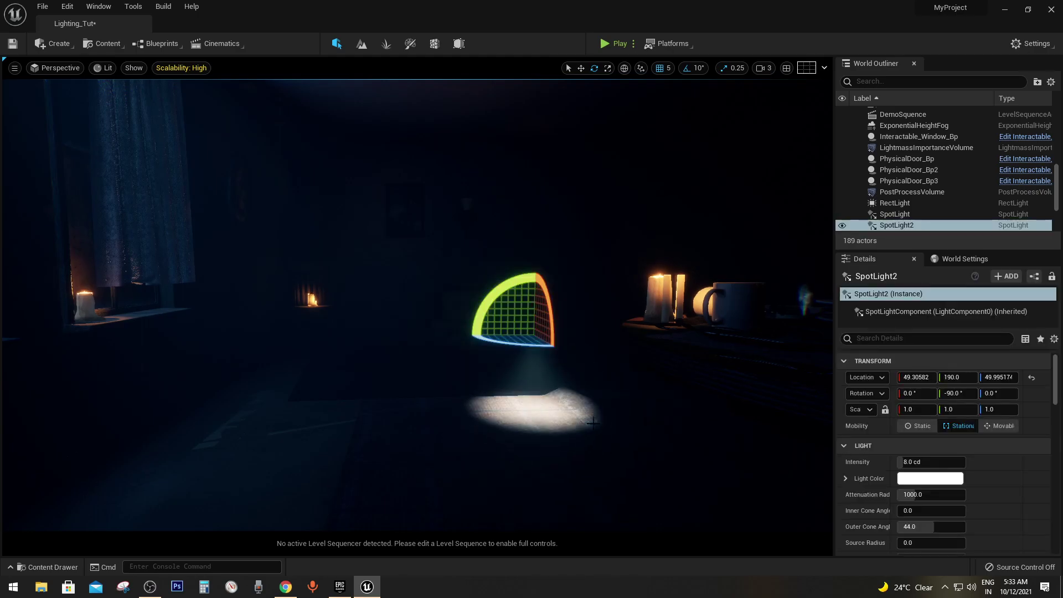
mouse_move(549, 313)
mouse_down()
mouse_move(551, 381)
mouse_move(532, 412)
mouse_up()
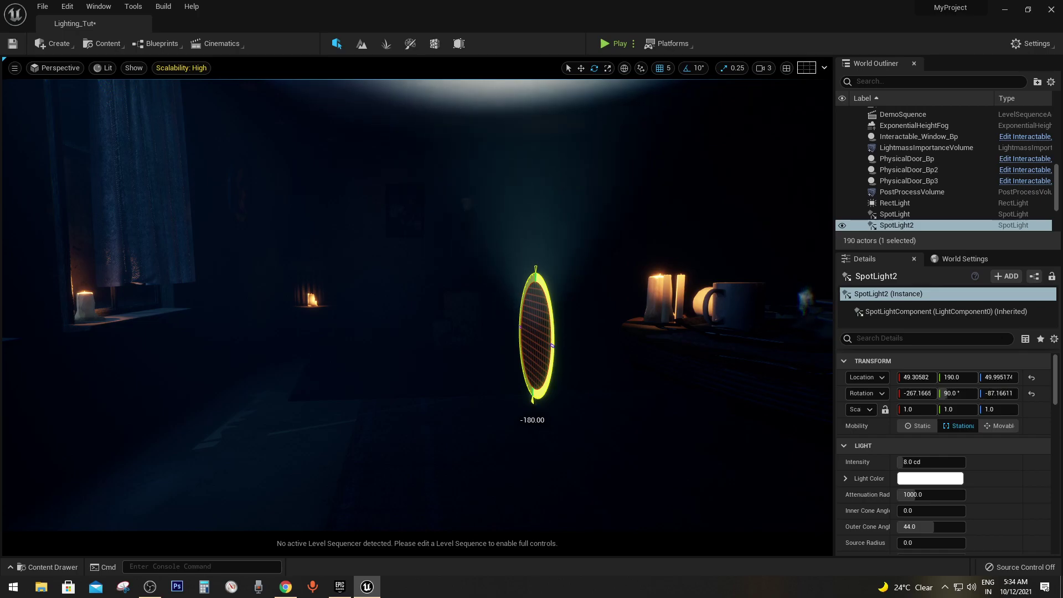
Move the spot light onto the wall sconce at lamp height, close against the wall.
key(w)
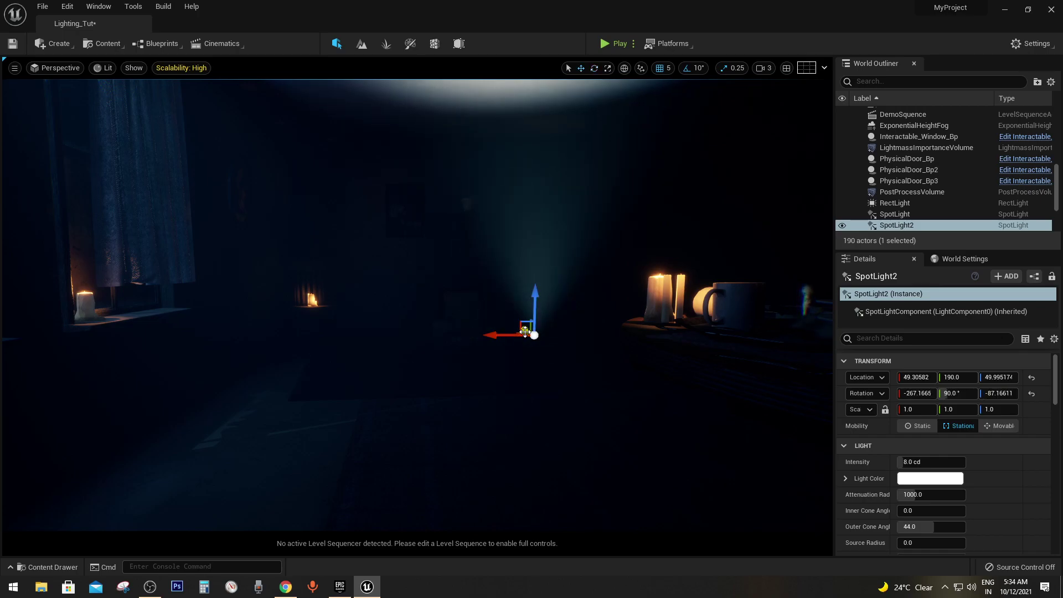
drag(524, 330, 499, 304)
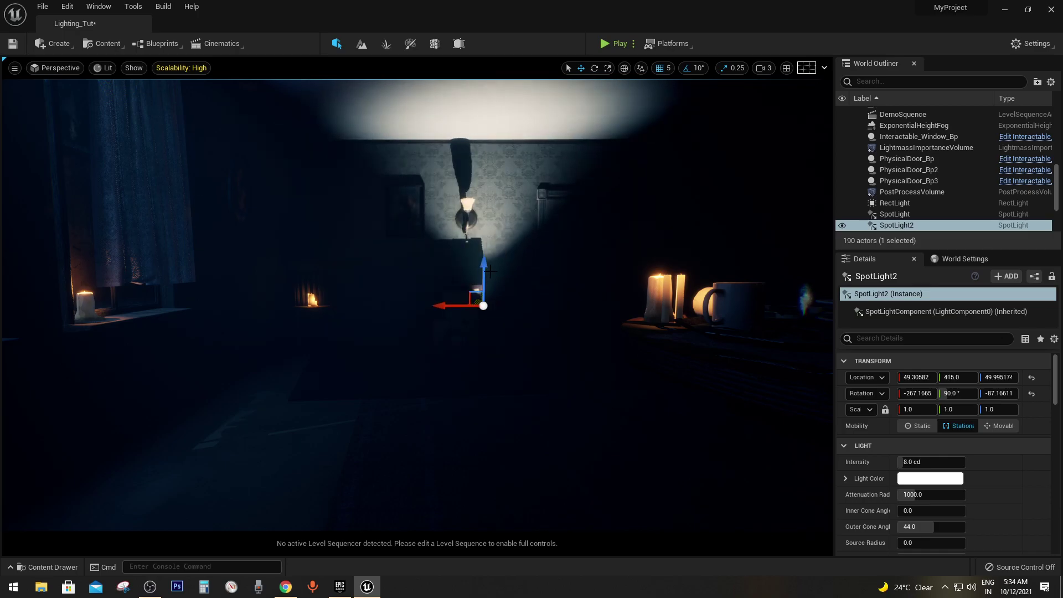
drag(455, 304, 437, 307)
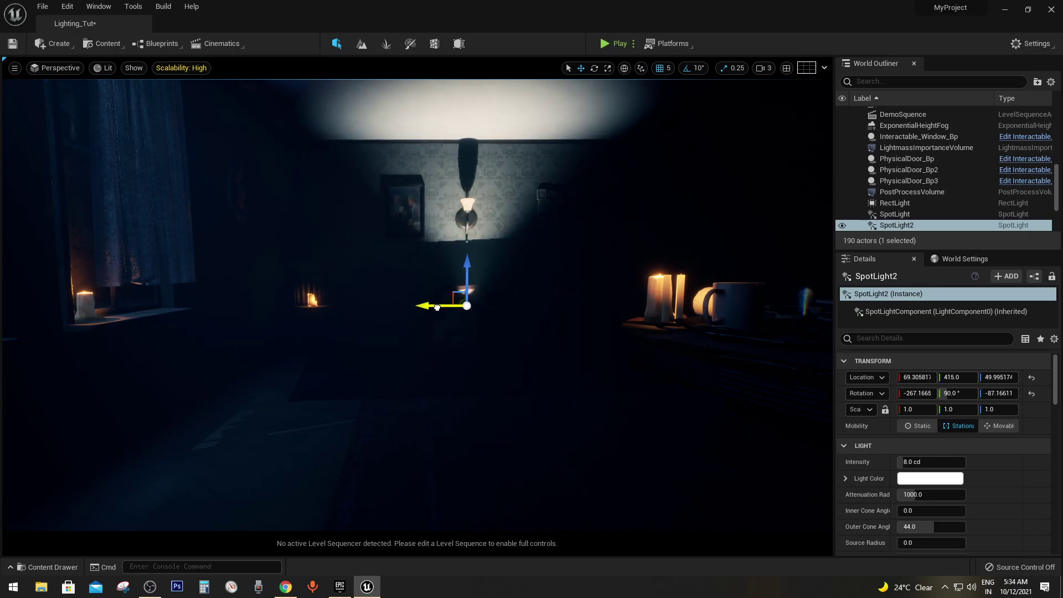
drag(471, 268, 468, 168)
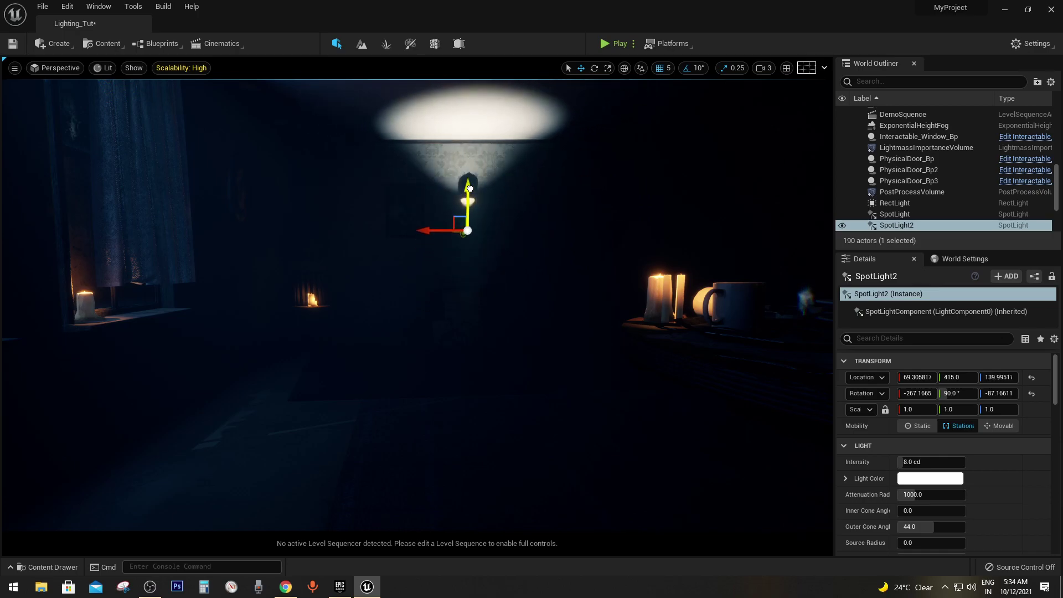
mouse_move(468, 167)
right_down()
mouse_move(475, 326)
mouse_move(358, 292)
mouse_move(421, 292)
mouse_move(387, 293)
right_up()
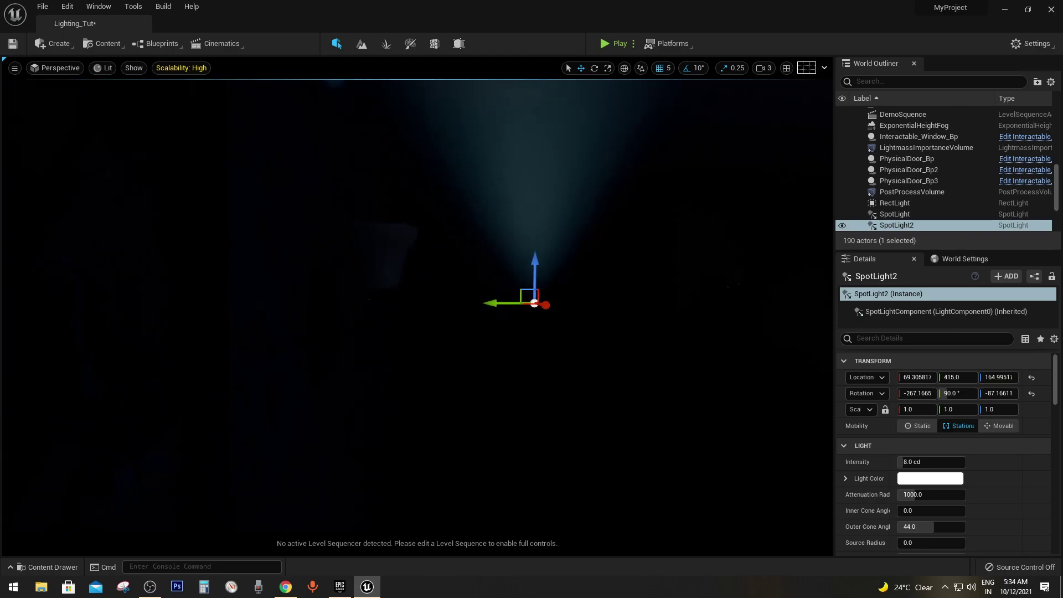
mouse_move(494, 304)
mouse_down()
mouse_move(345, 290)
mouse_move(379, 241)
mouse_up()
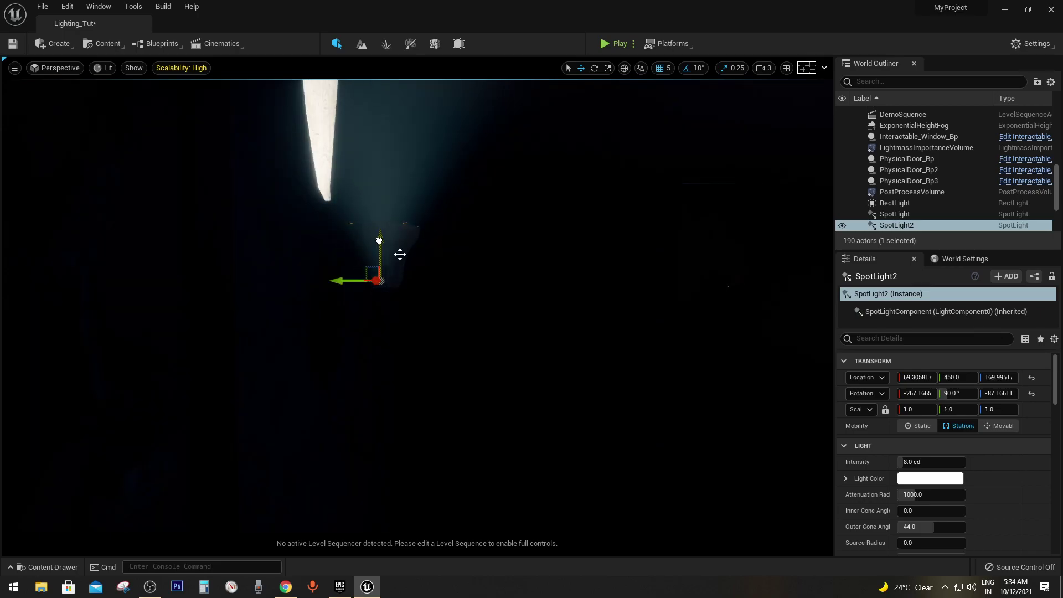
right_drag(400, 254, 400, 321)
Widen the spot light's inner and outer cone angles and set Intensity to 3 cd.
scroll(947, 487, down, 2)
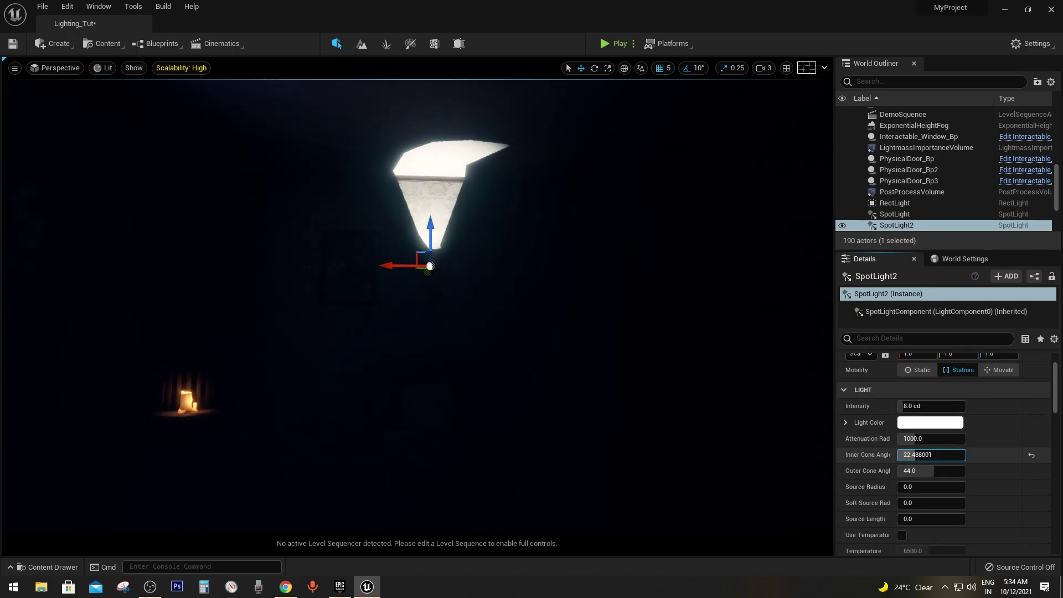
drag(919, 455, 917, 453)
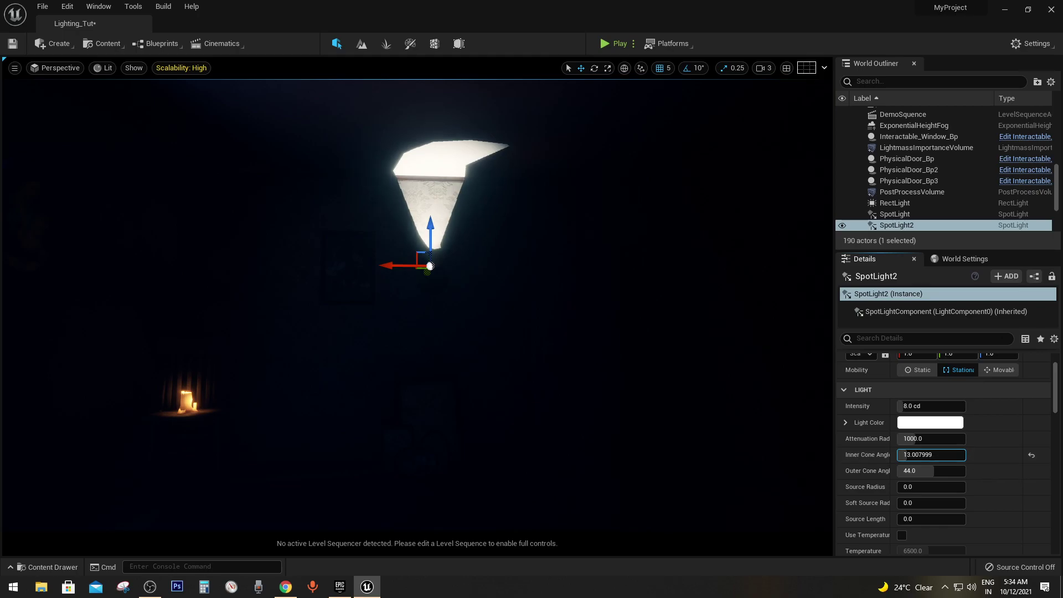
mouse_move(421, 332)
right_down()
mouse_move(442, 343)
mouse_move(437, 321)
right_up()
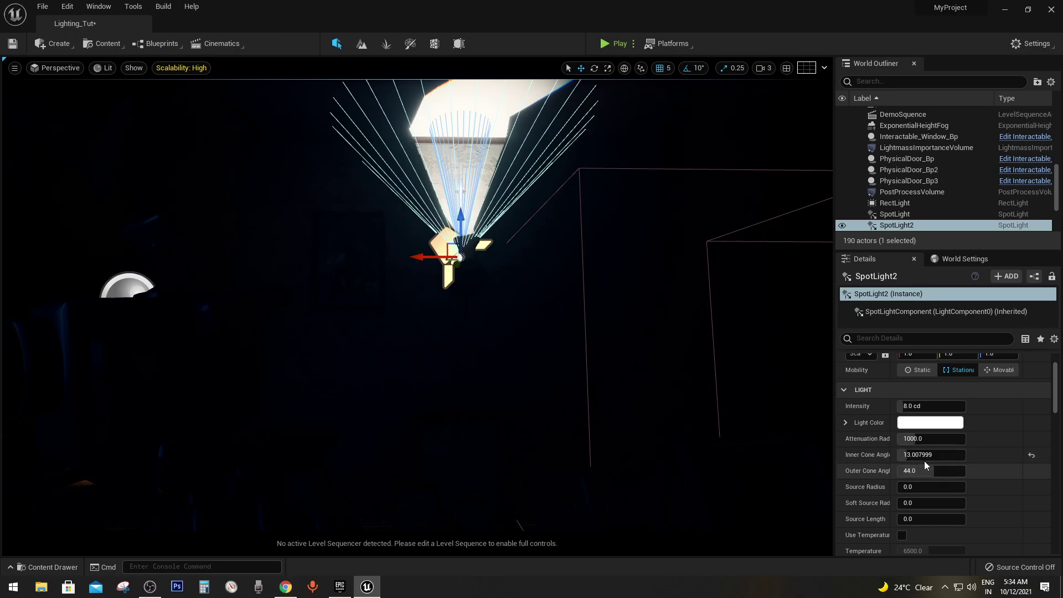
mouse_move(926, 464)
mouse_down()
mouse_move(949, 471)
mouse_move(946, 454)
mouse_up()
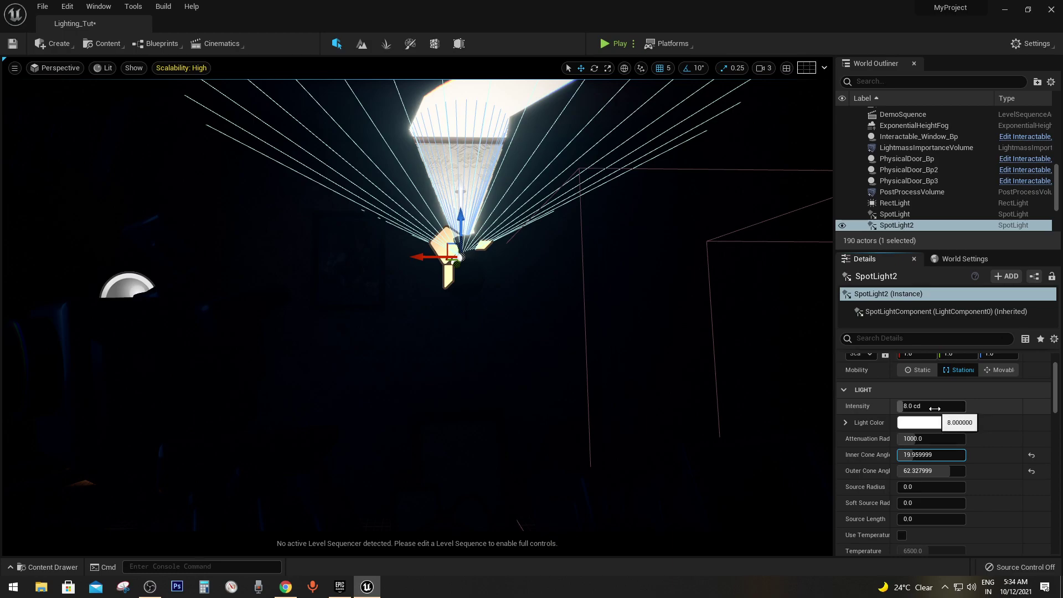
drag(935, 406, 924, 406)
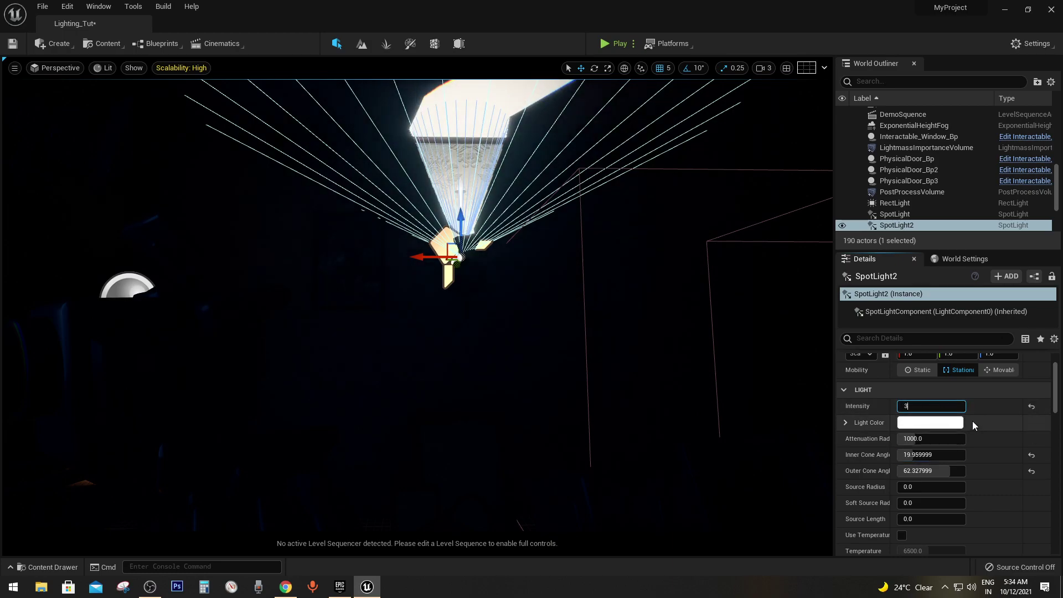
text(3)
key(Return)
Shrink the attenuation radius, enable Use Temperature at about 2359 K, and turn off Cast Shadows.
scroll(941, 438, down, 1)
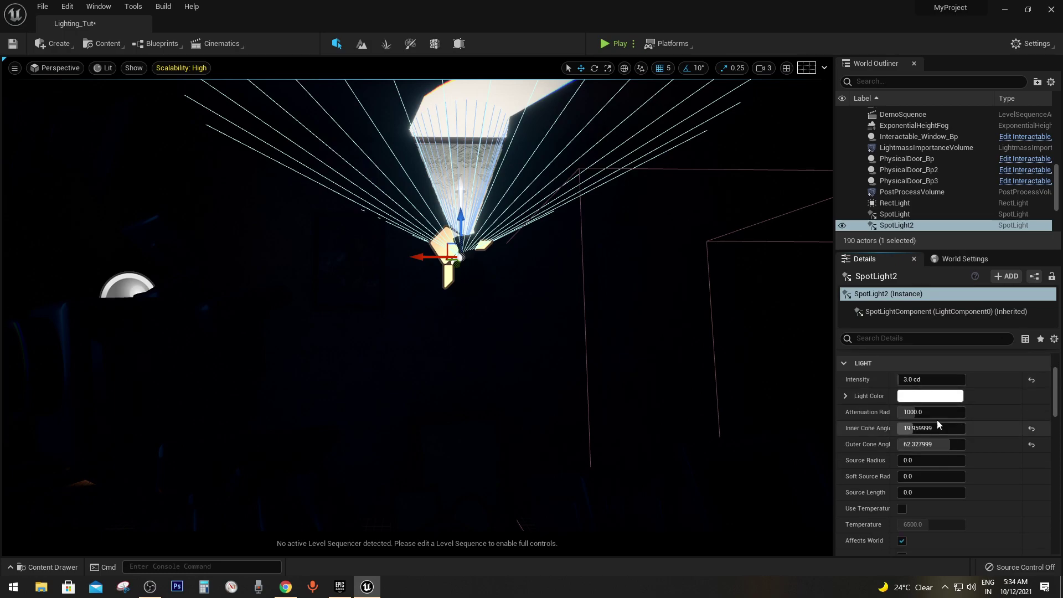
drag(931, 412, 918, 411)
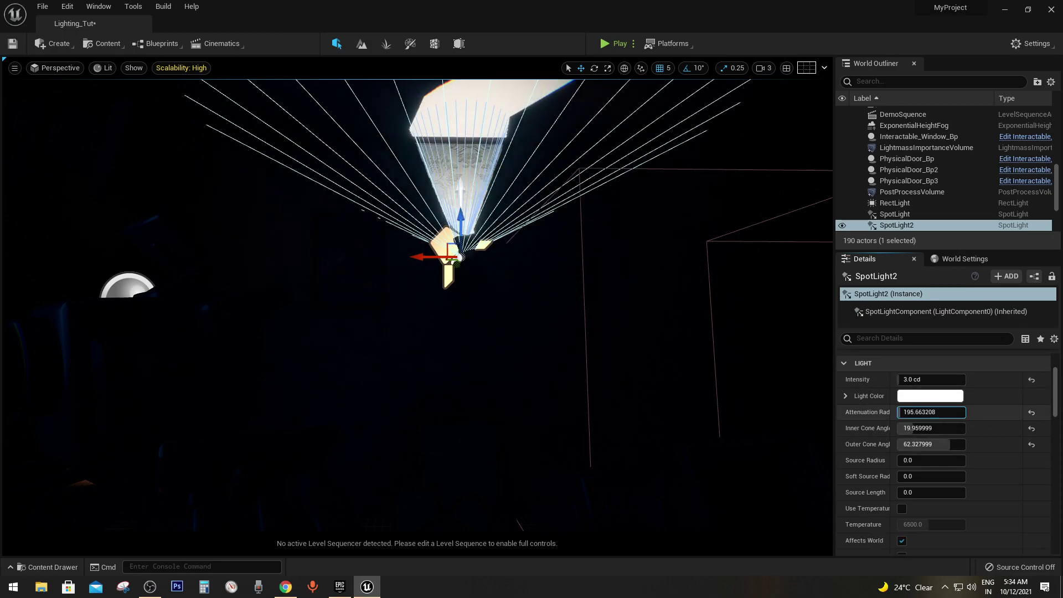
scroll(968, 499, down, 4)
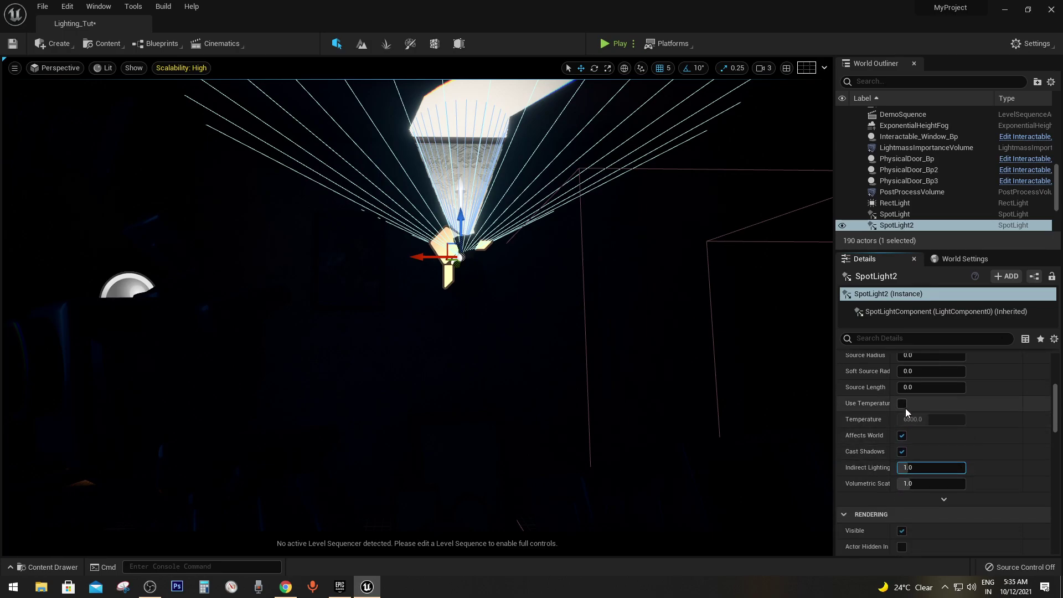
click(902, 404)
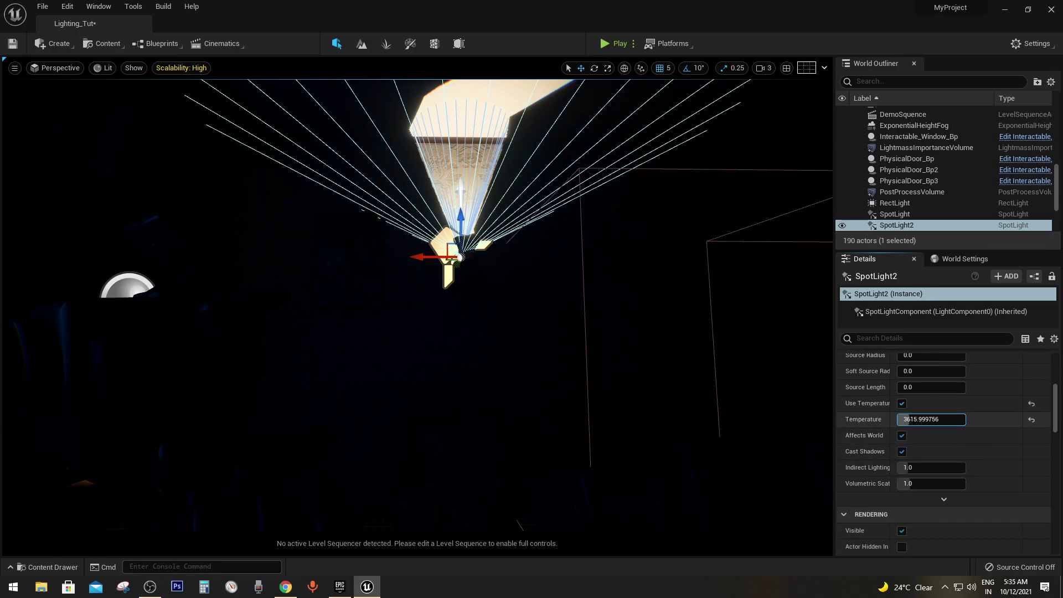
drag(931, 419, 908, 419)
scroll(974, 404, up, 4)
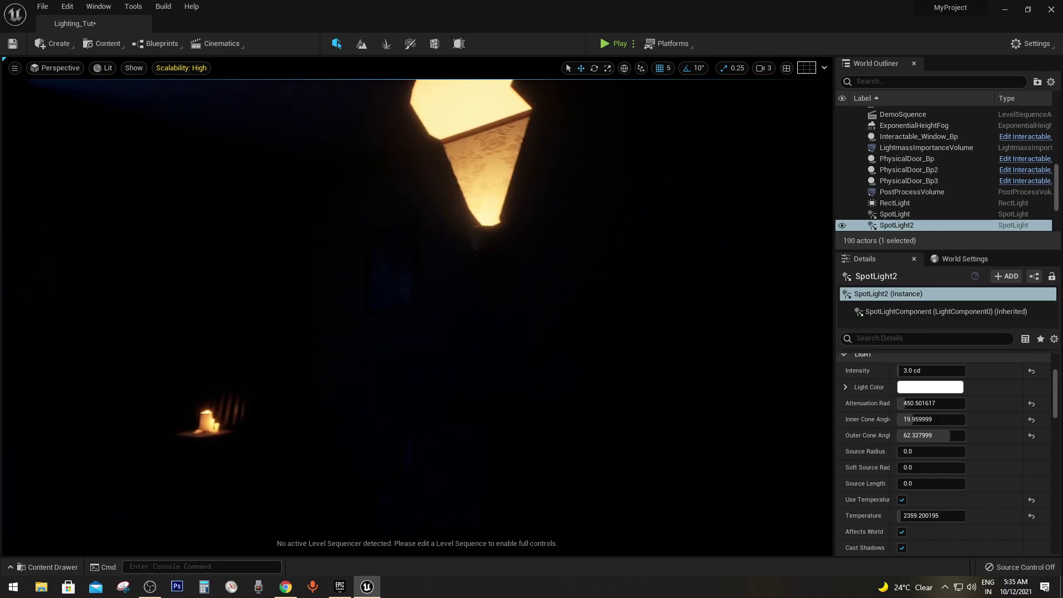
scroll(915, 492, down, 1)
scroll(883, 467, down, 2)
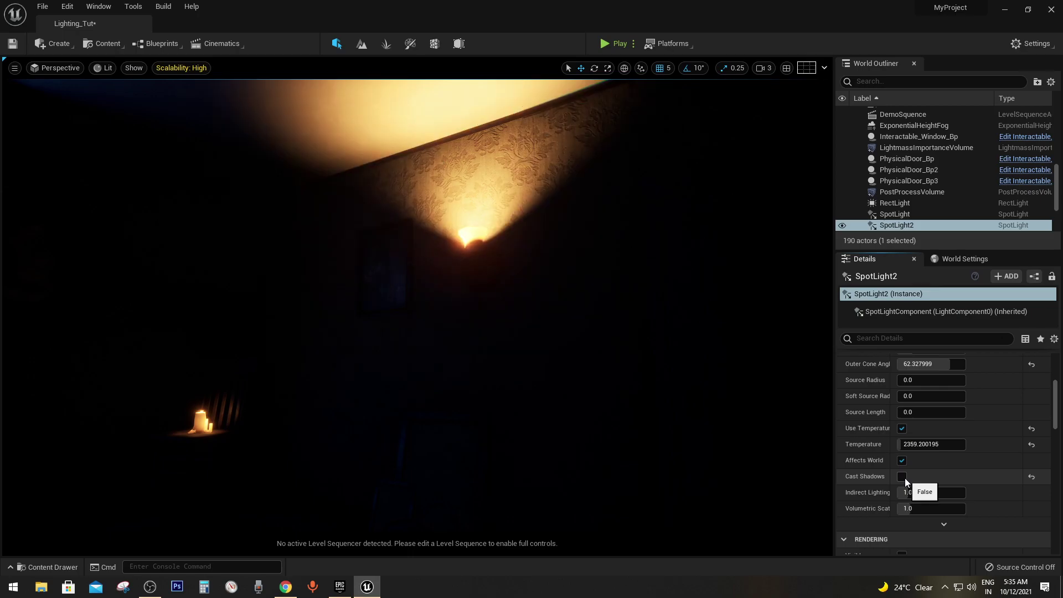
click(901, 477)
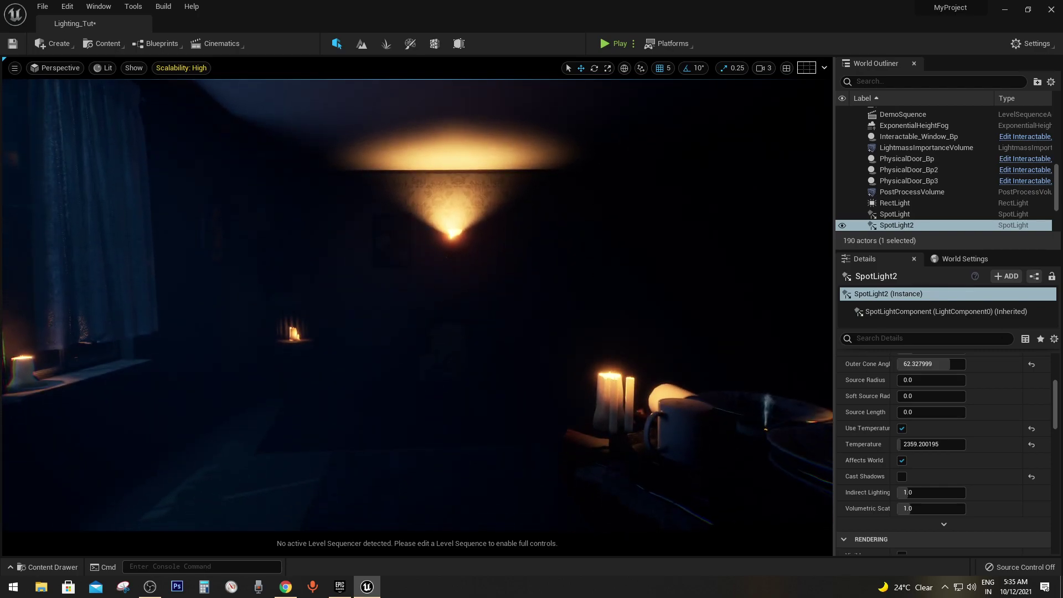
Run Build Lighting Only and look around the warmly lit rebuilt room.
click(163, 8)
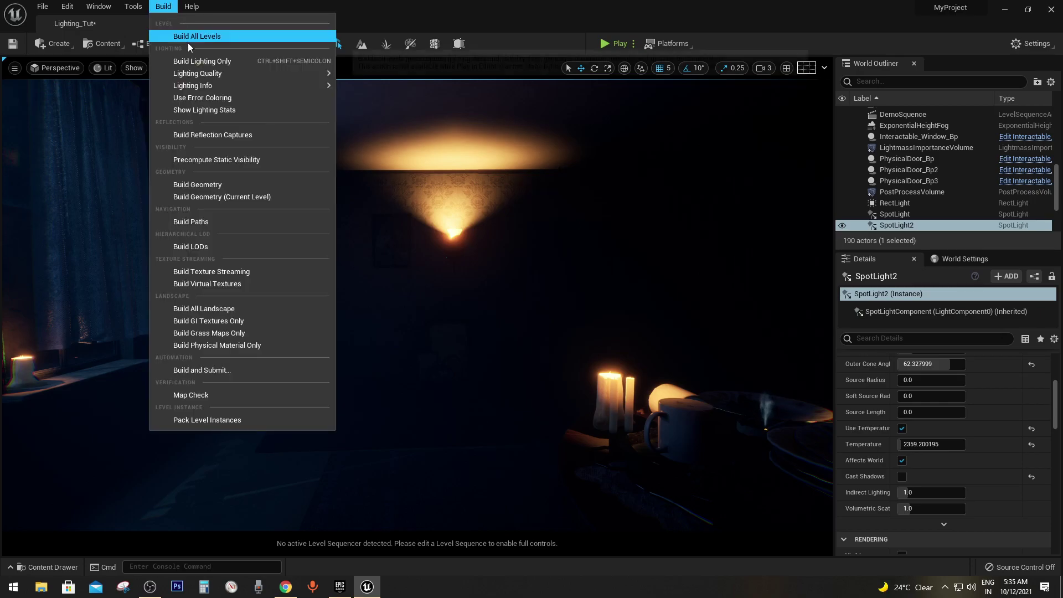
click(223, 61)
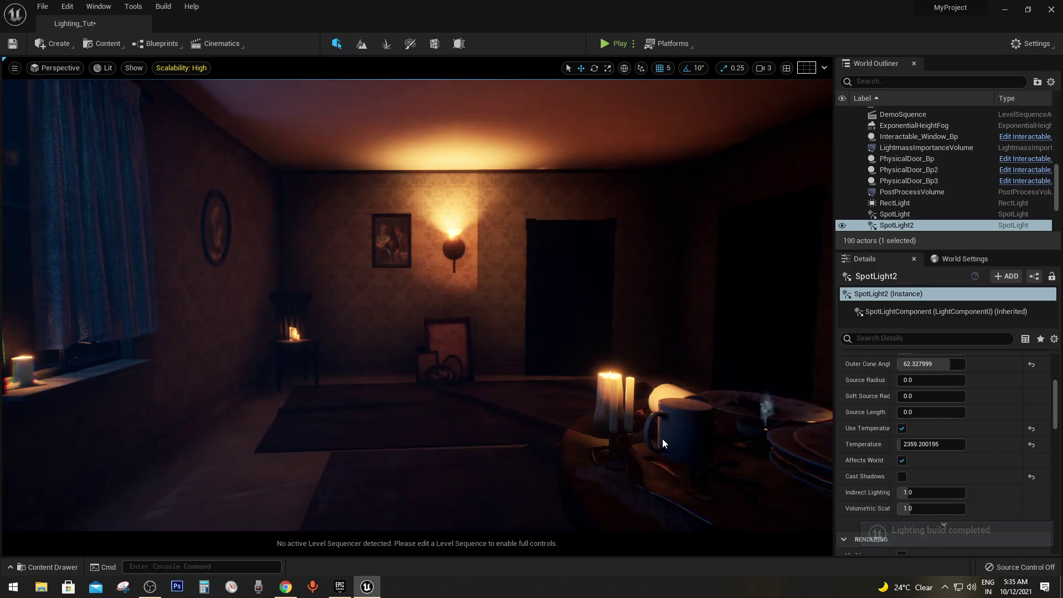
right_drag(418, 305, 418, 304)
Fly to the wall lamp; set SpotLight2's volumetric scattering to 0 and indirect lighting to 0.2.
right_drag(543, 380, 540, 386)
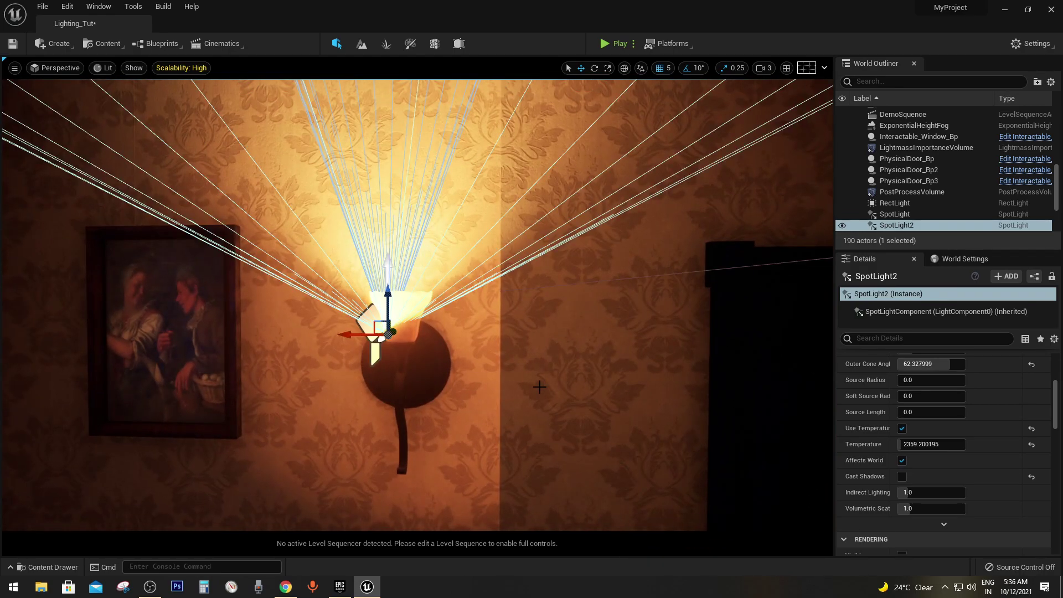
right_drag(540, 386, 540, 386)
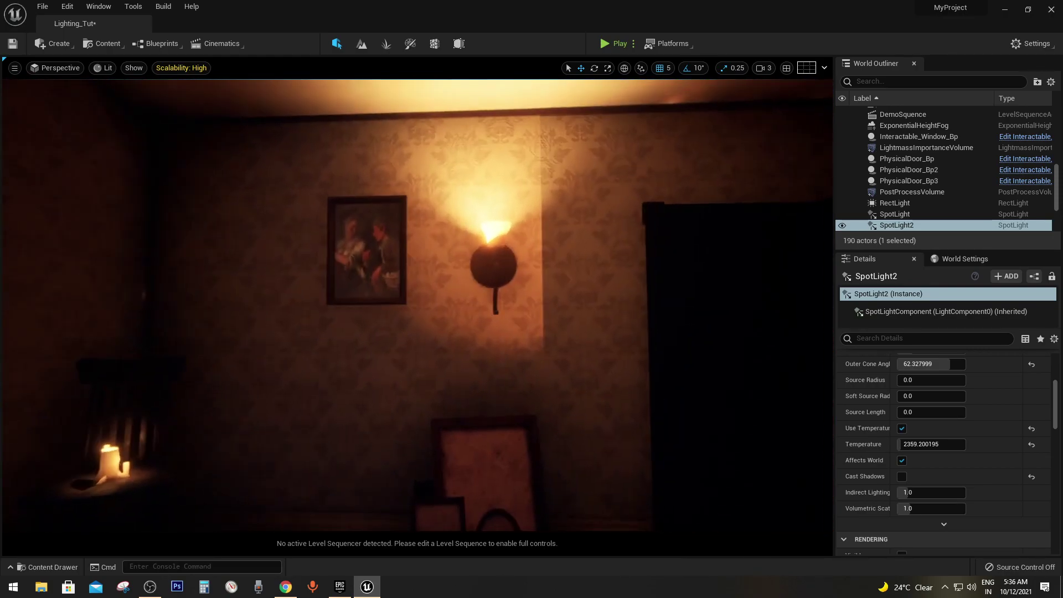
right_drag(515, 251, 515, 251)
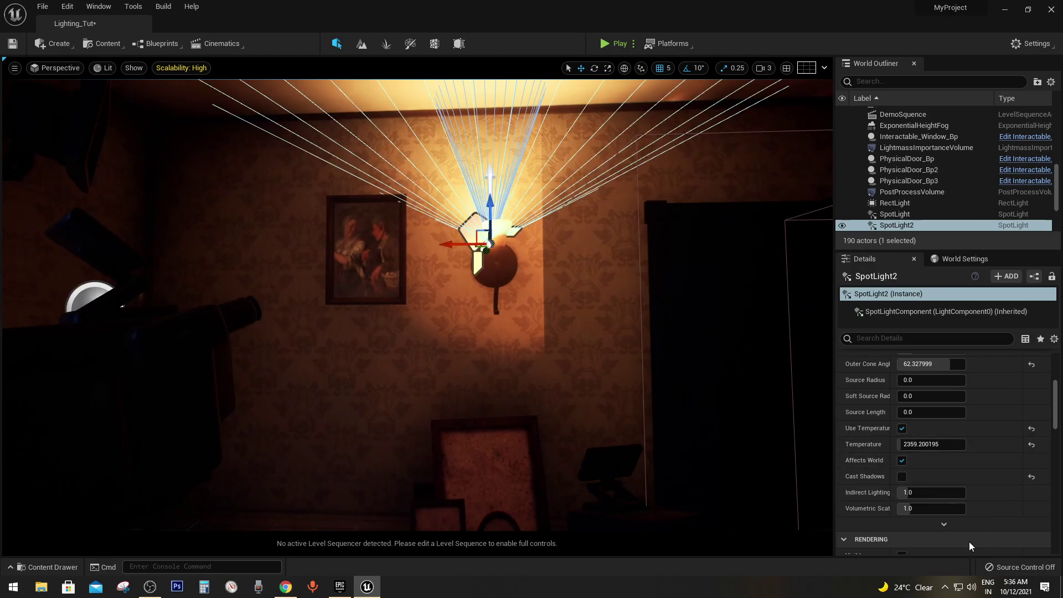
scroll(926, 435, down, 2)
click(926, 435)
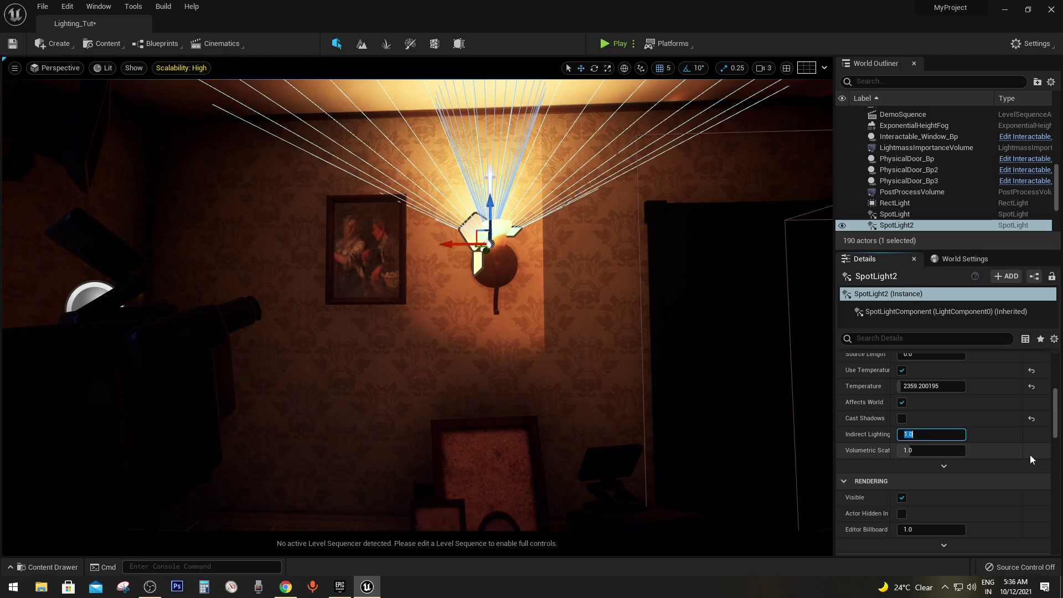
click(936, 450)
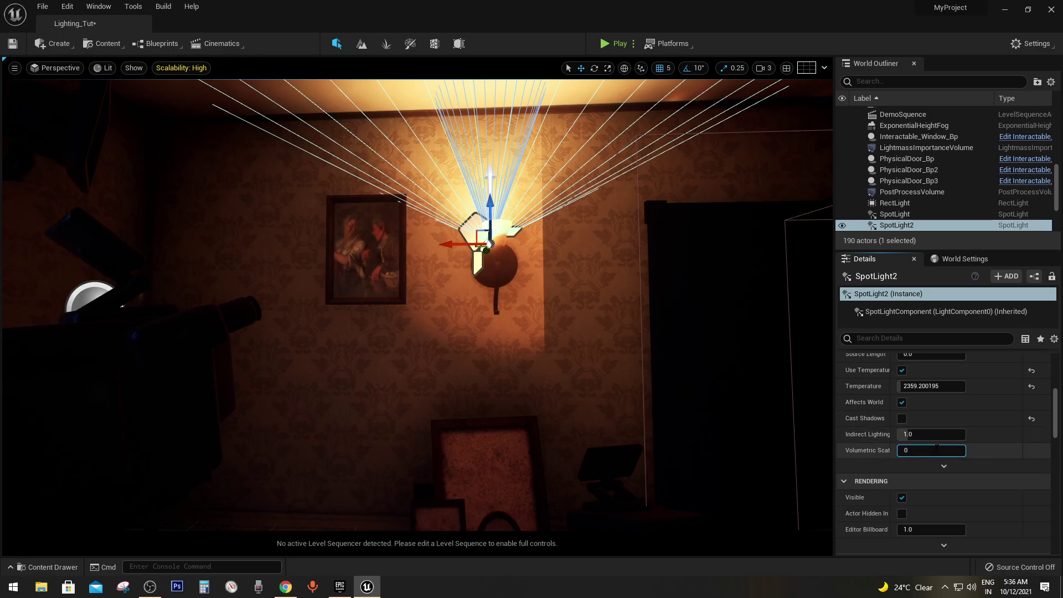
click(931, 435)
text(0.2)
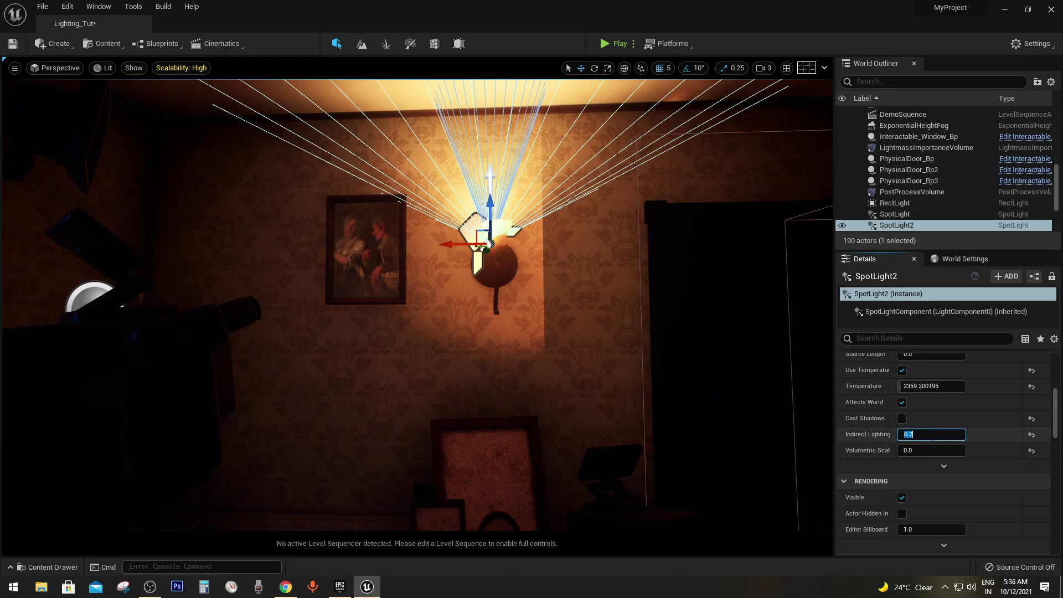
Select the wall_main10 wall behind the wall lamp.
click(163, 6)
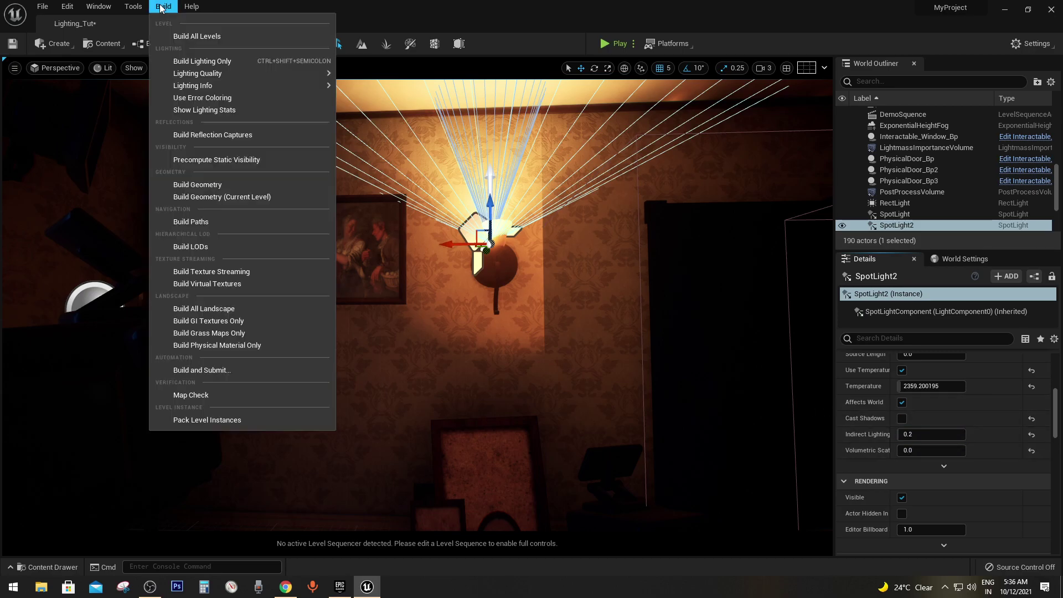
mouse_move(234, 73)
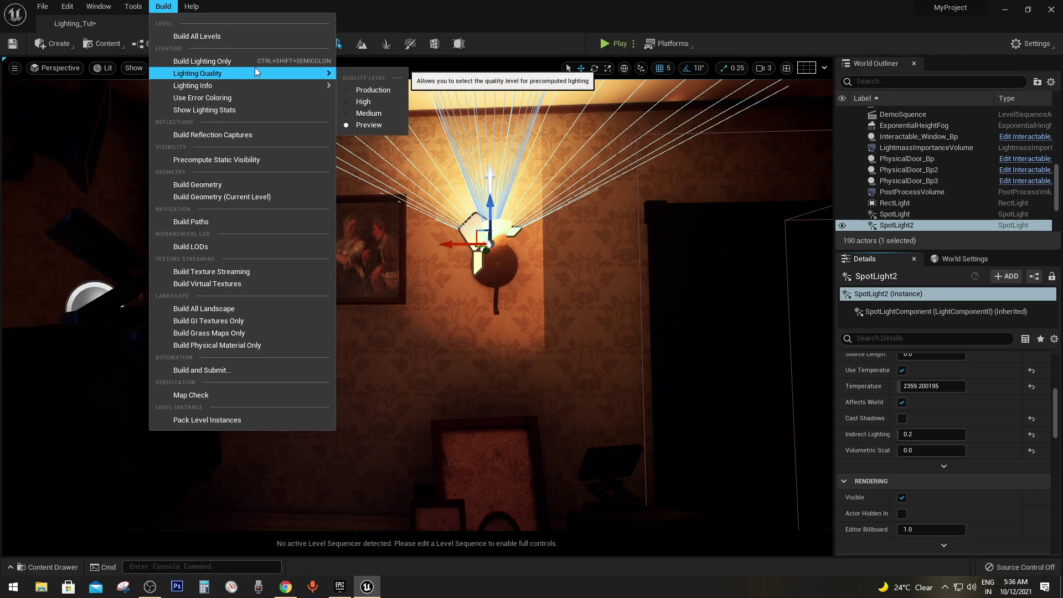
click(107, 6)
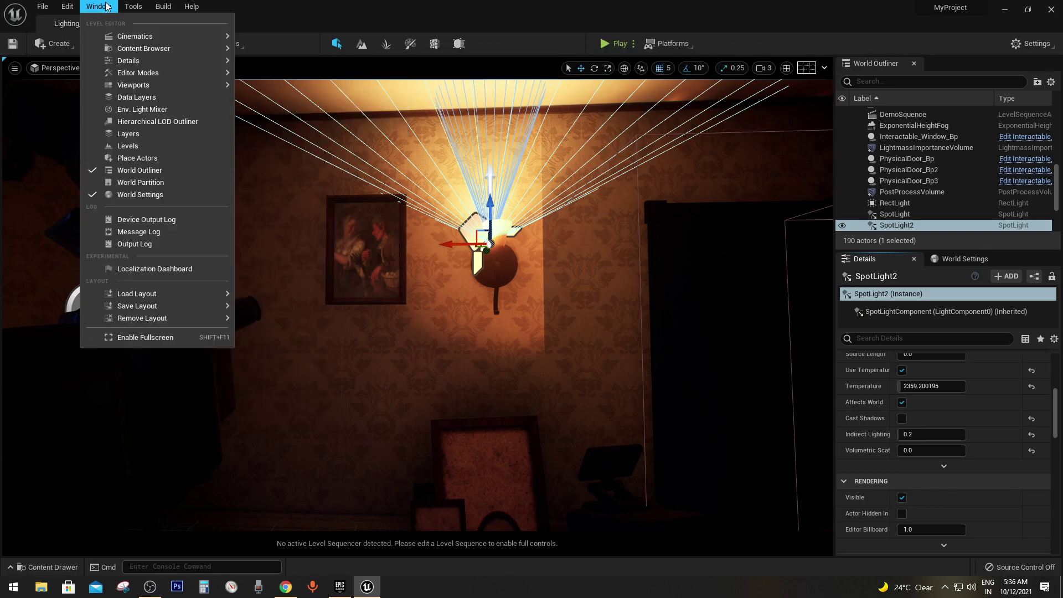
click(608, 377)
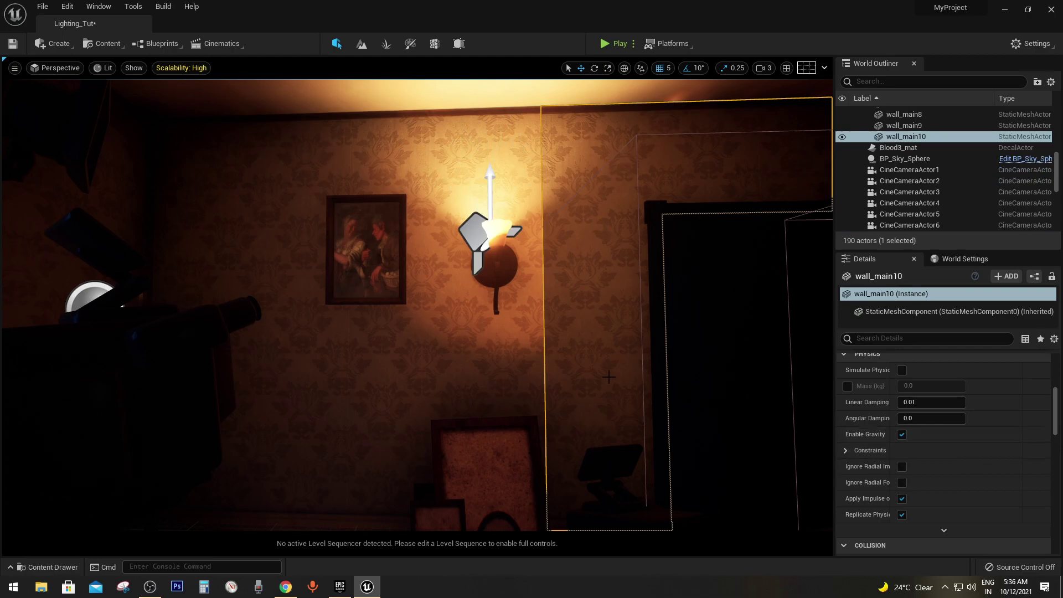
right_drag(608, 377, 587, 398)
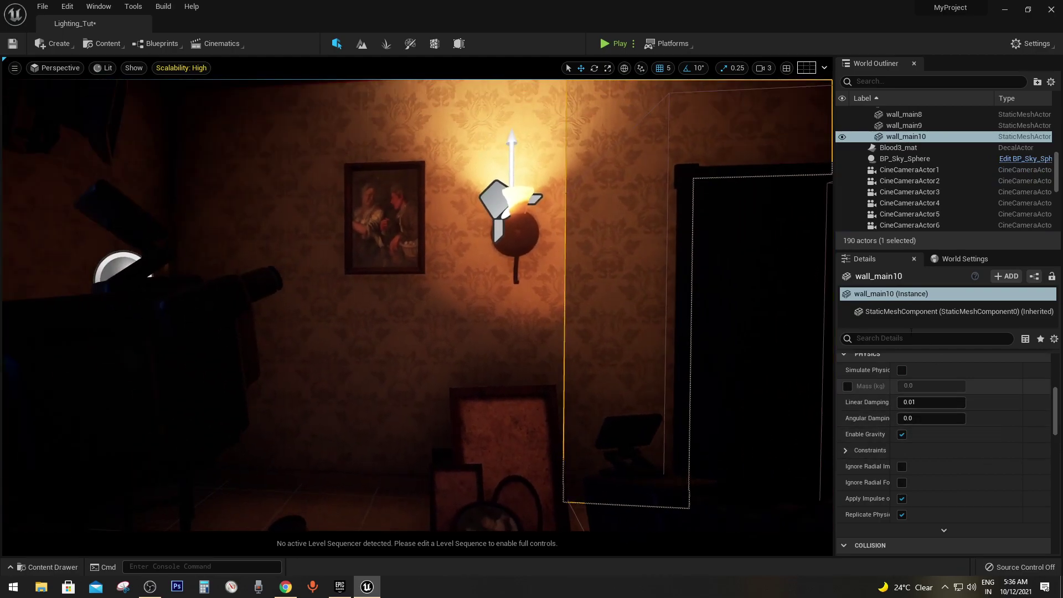
Search Details for 'lightmap' and tick Overridden Light Map Res, keeping 64.
click(911, 338)
text(lig)
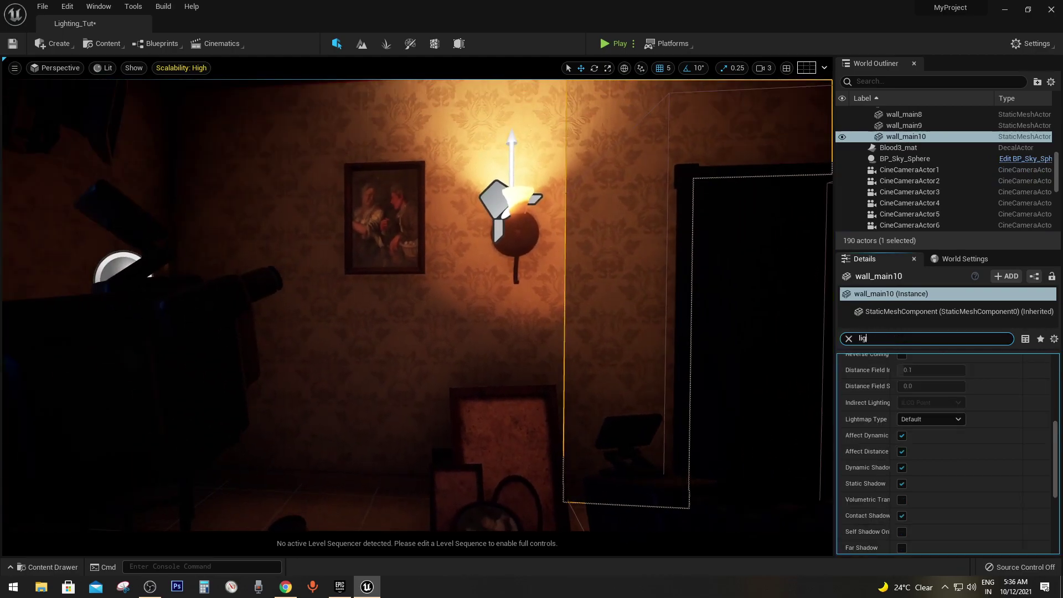
text(htmas)
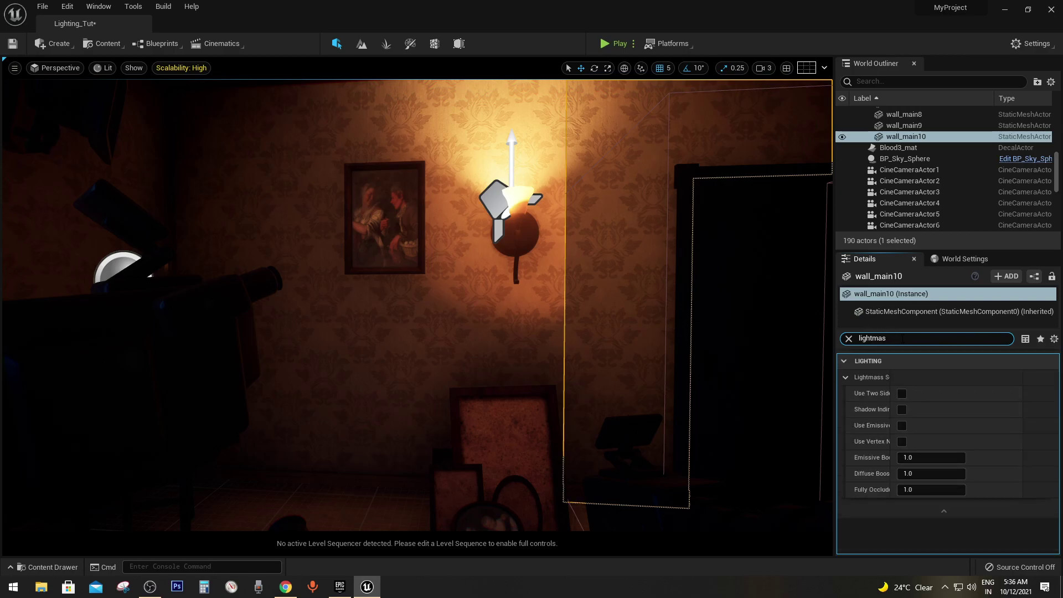
key(BackSpace)
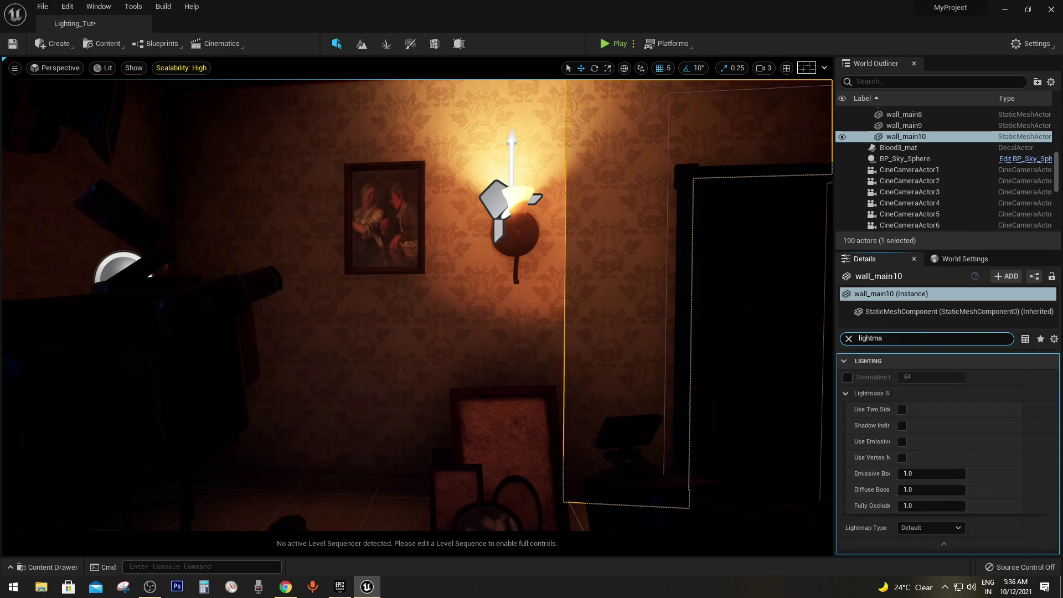
text(p)
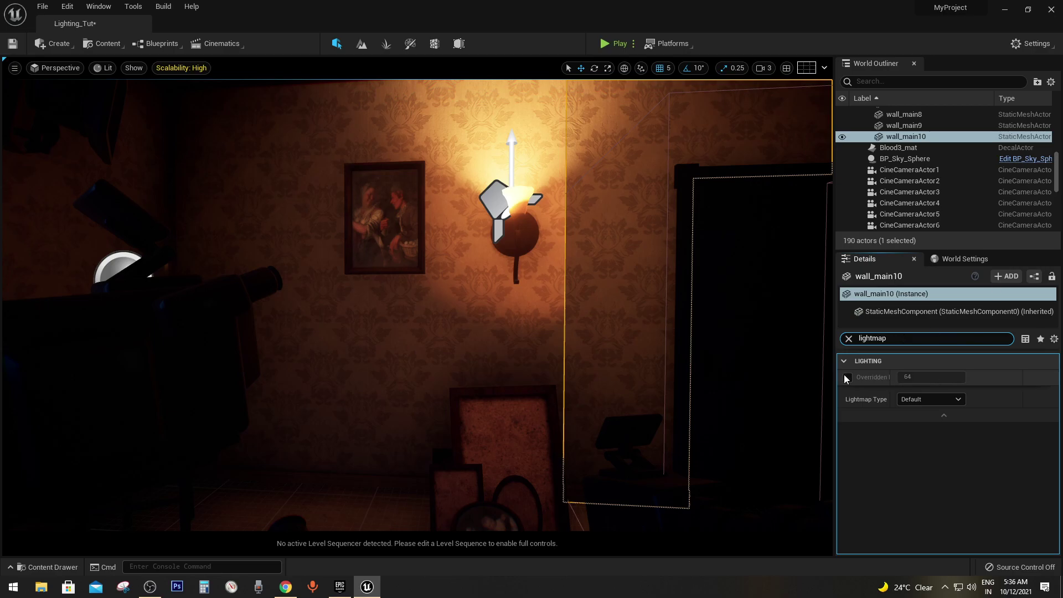
click(847, 377)
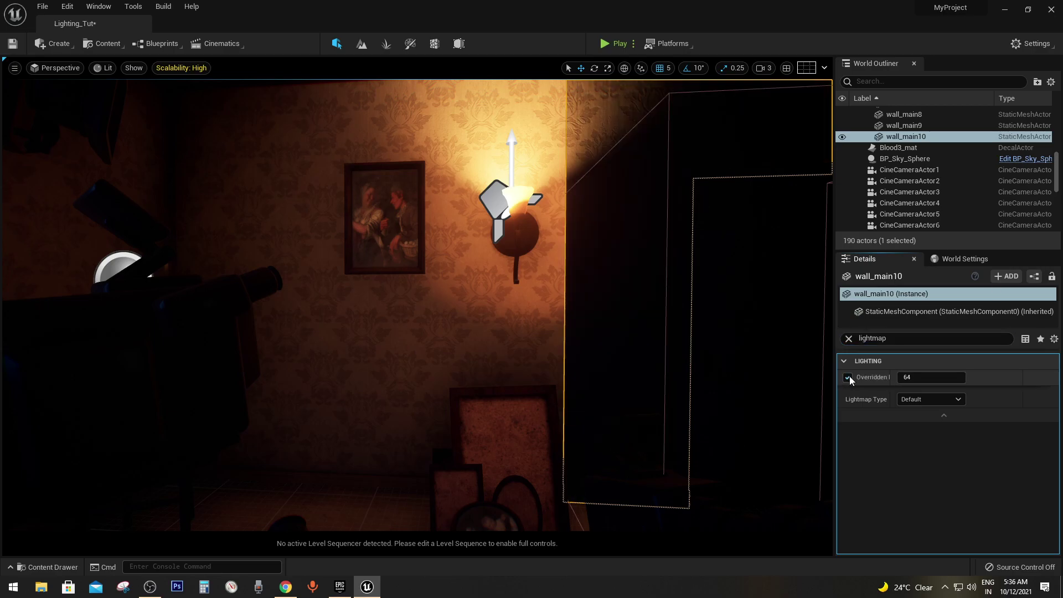
click(847, 377)
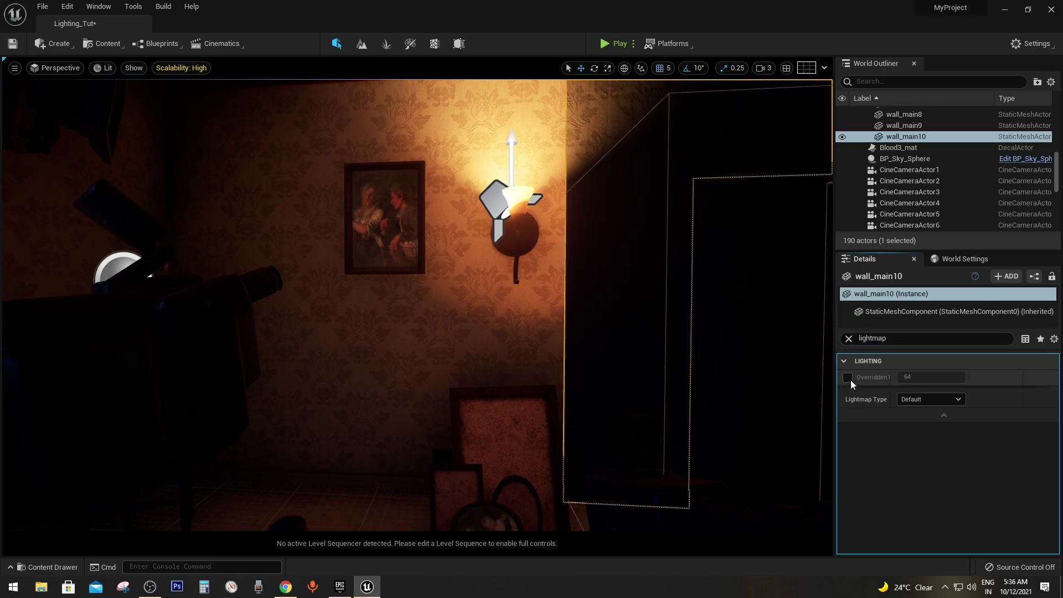
click(847, 377)
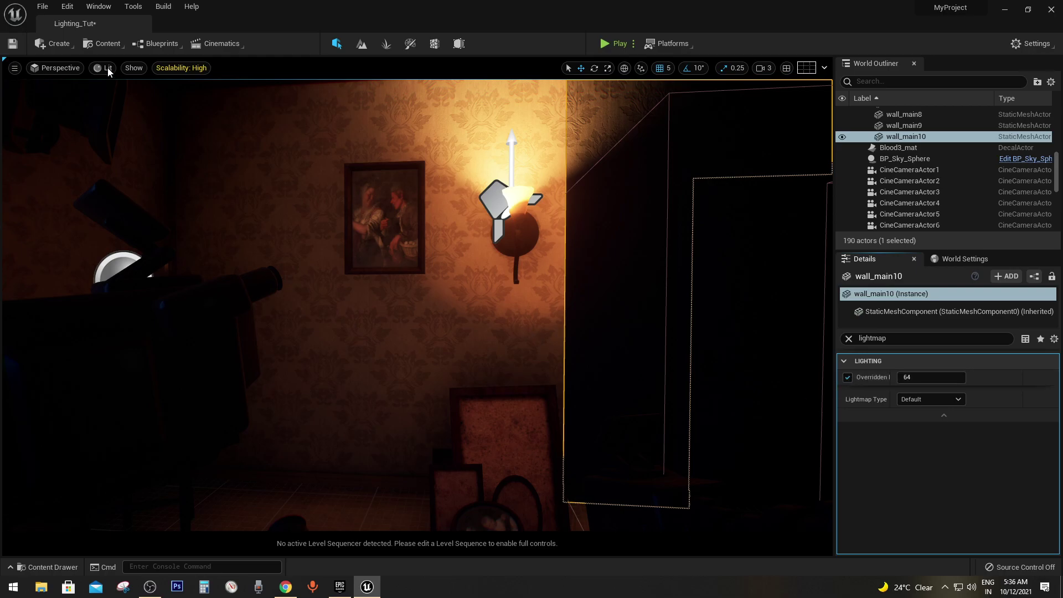
Look through the add-actor list and close it without adding anything.
click(104, 43)
click(61, 44)
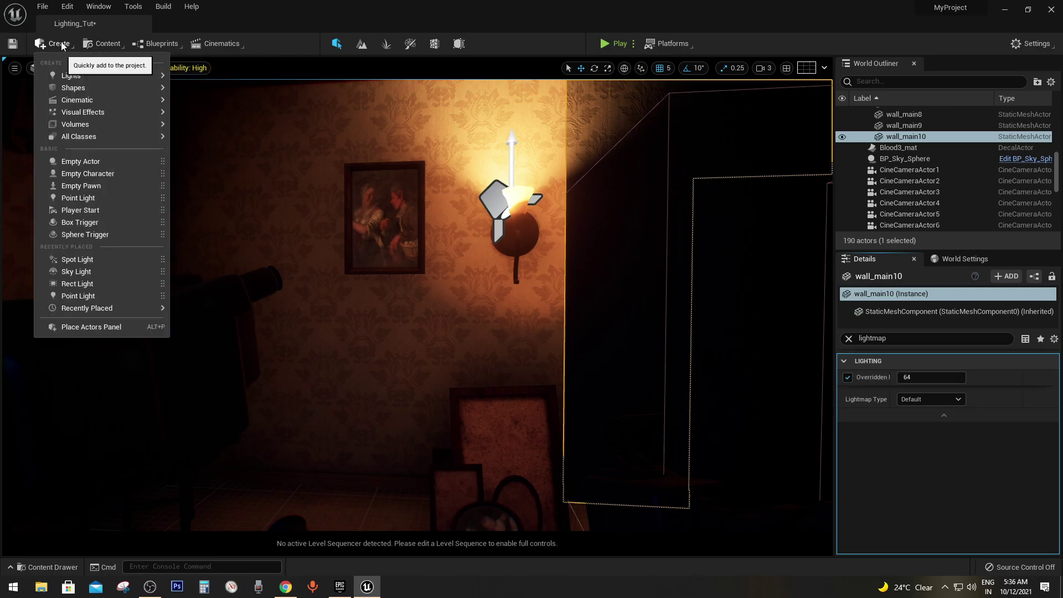
mouse_move(141, 79)
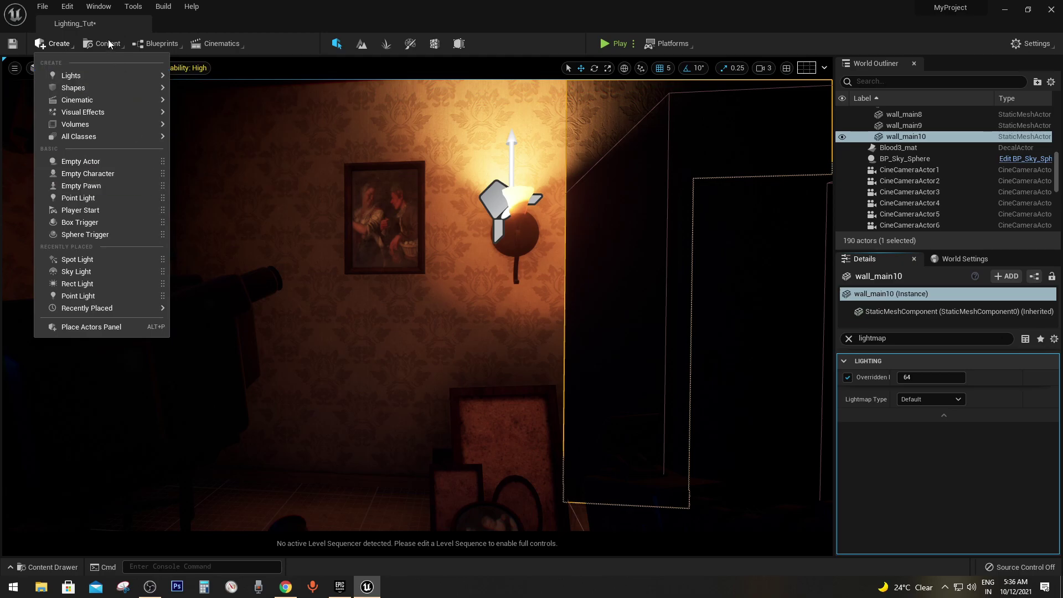
mouse_move(83, 137)
click(71, 40)
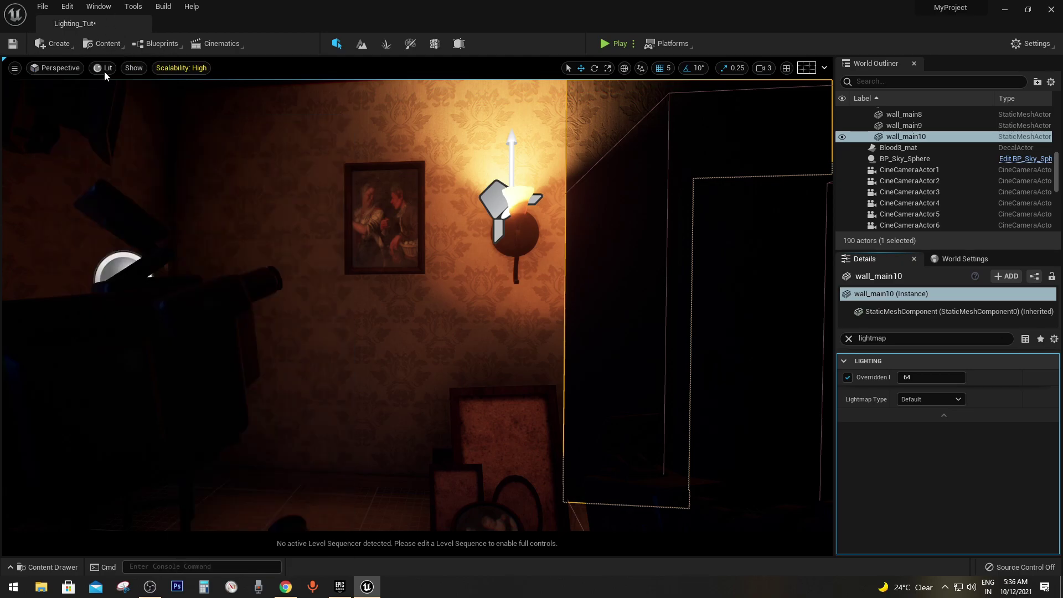
Switch the viewport to the Optimization Viewmodes > Lightmap Density view.
click(104, 71)
mouse_move(223, 220)
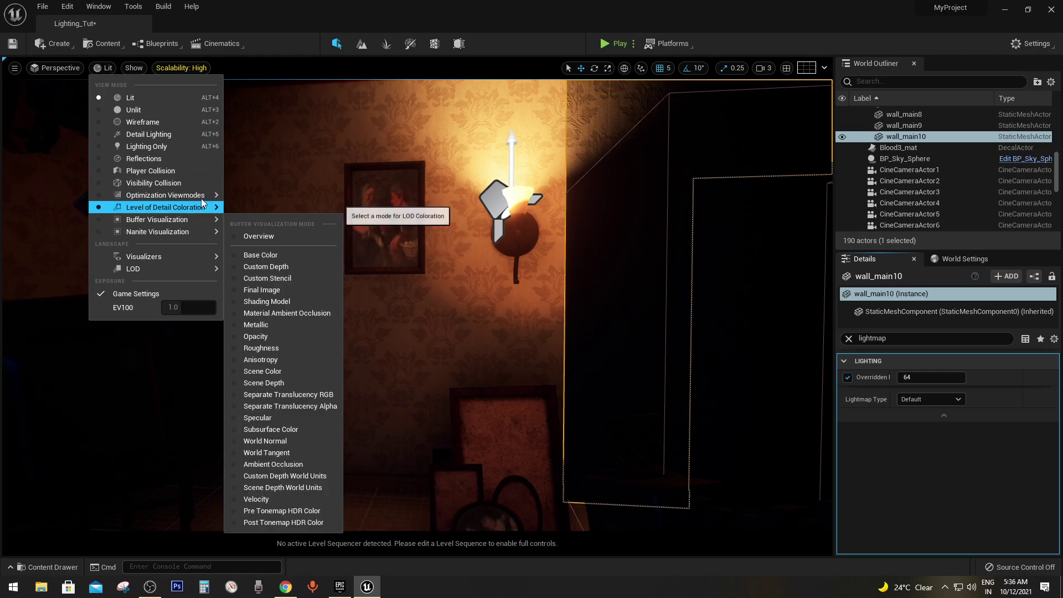
mouse_move(204, 195)
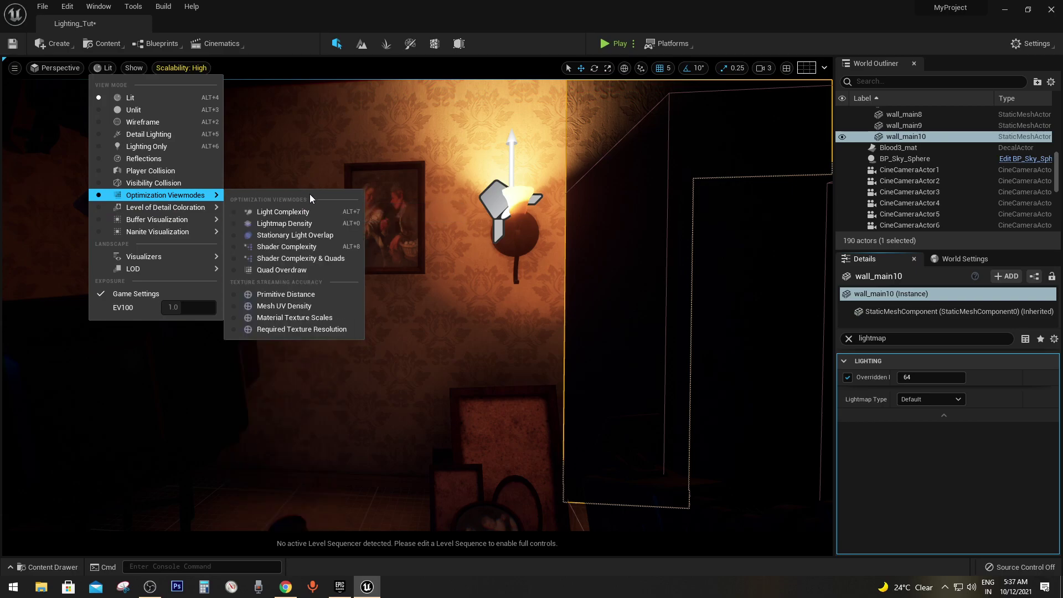
click(231, 225)
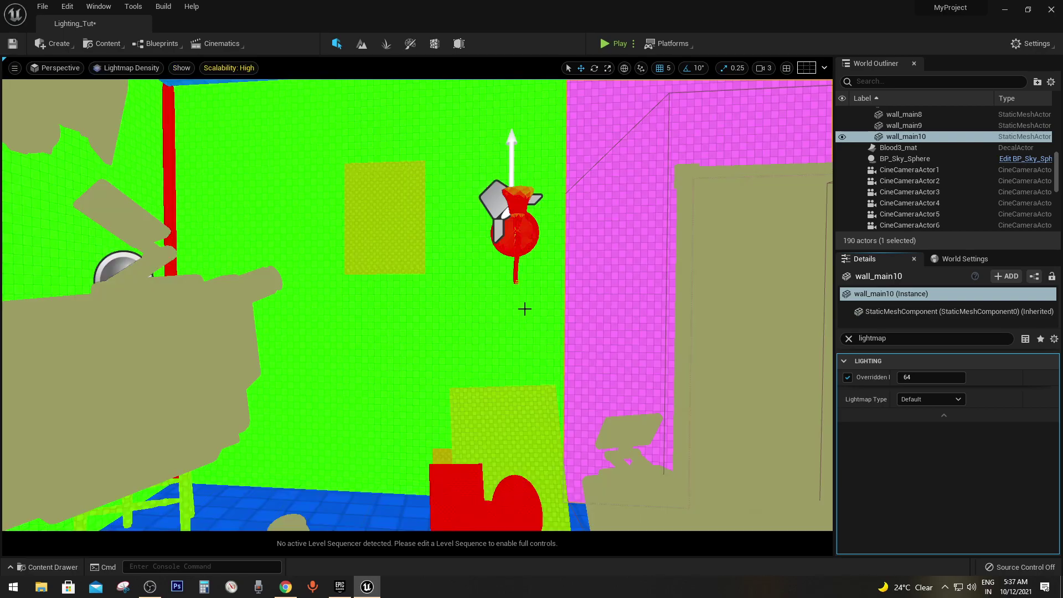
Add wall_main9 to the selection, commit Overridden Light Map Res 100, and inspect the density colours.
ctrl+click(530, 309)
text(100)
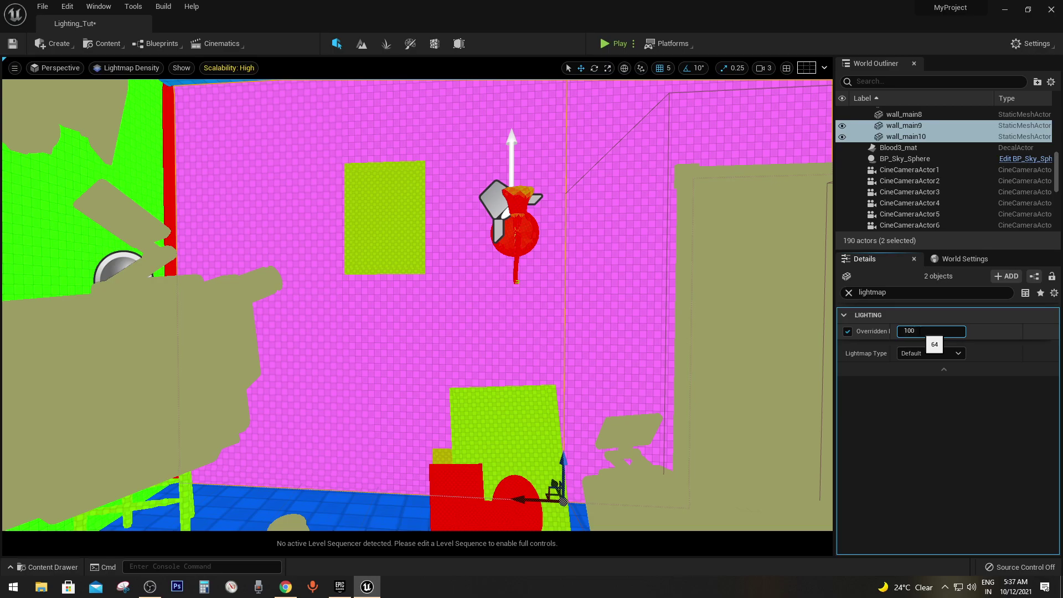
key(Return)
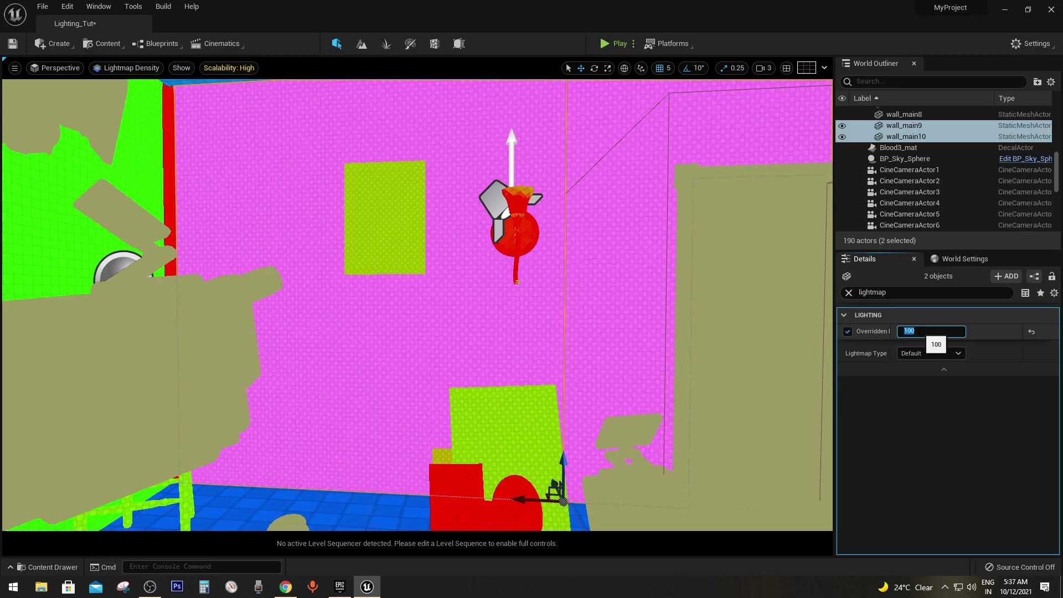
right_drag(417, 305, 409, 277)
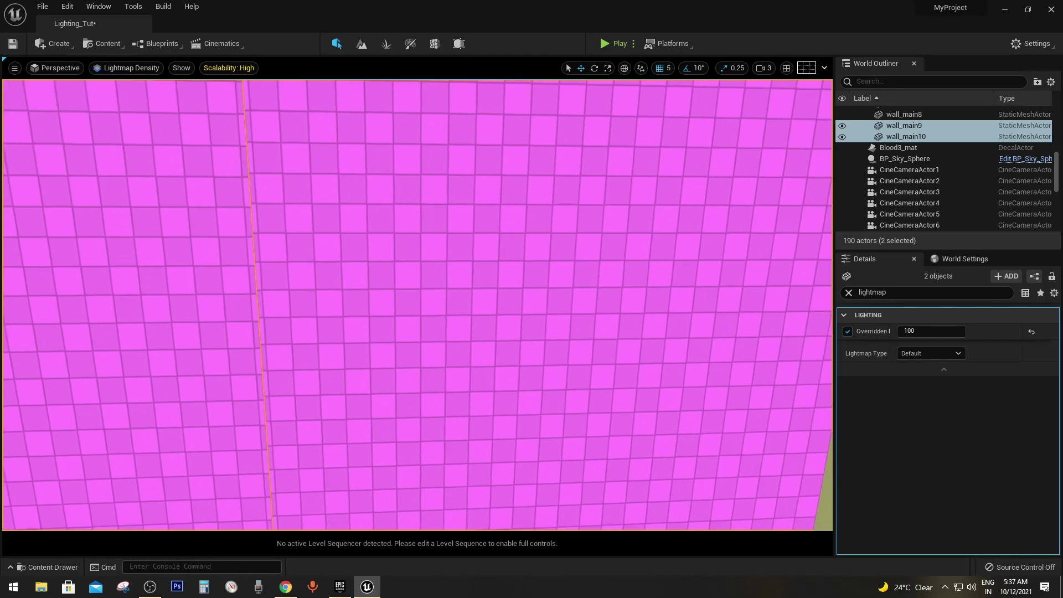
right_drag(514, 356, 514, 356)
click(455, 357)
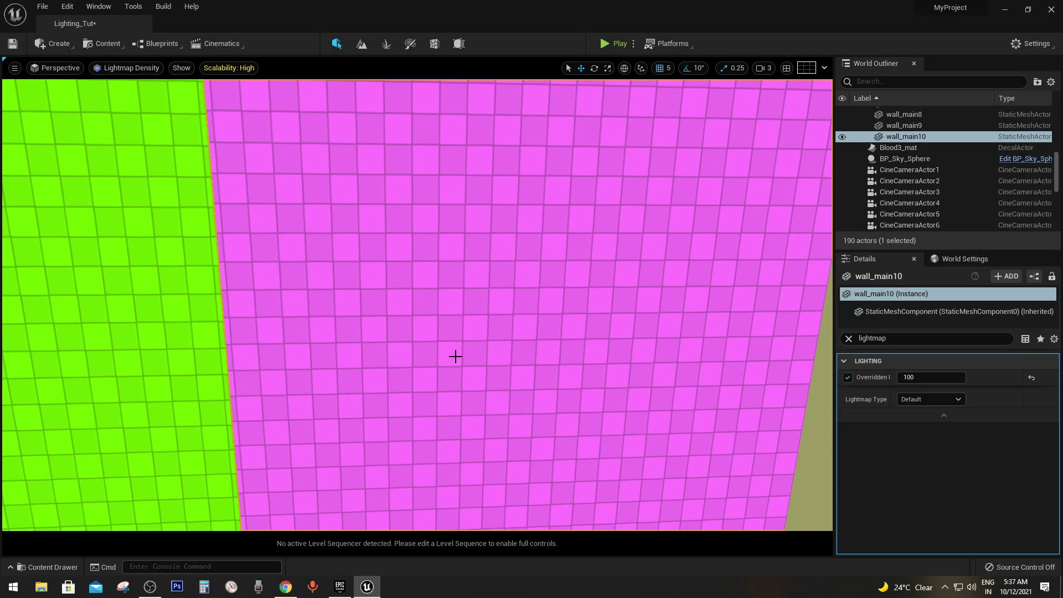
right_drag(436, 355, 437, 355)
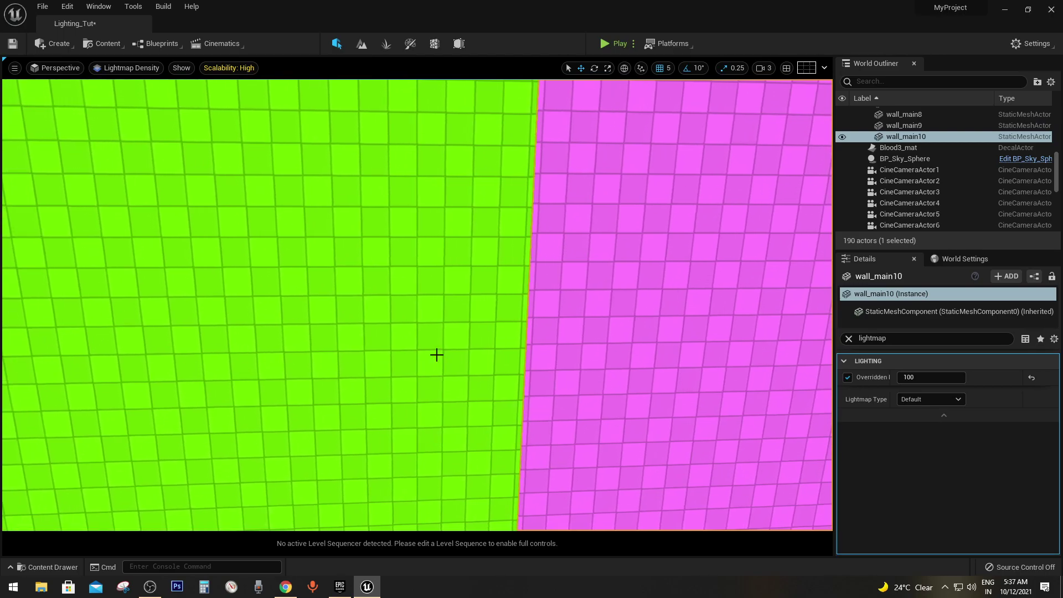
key(Escape)
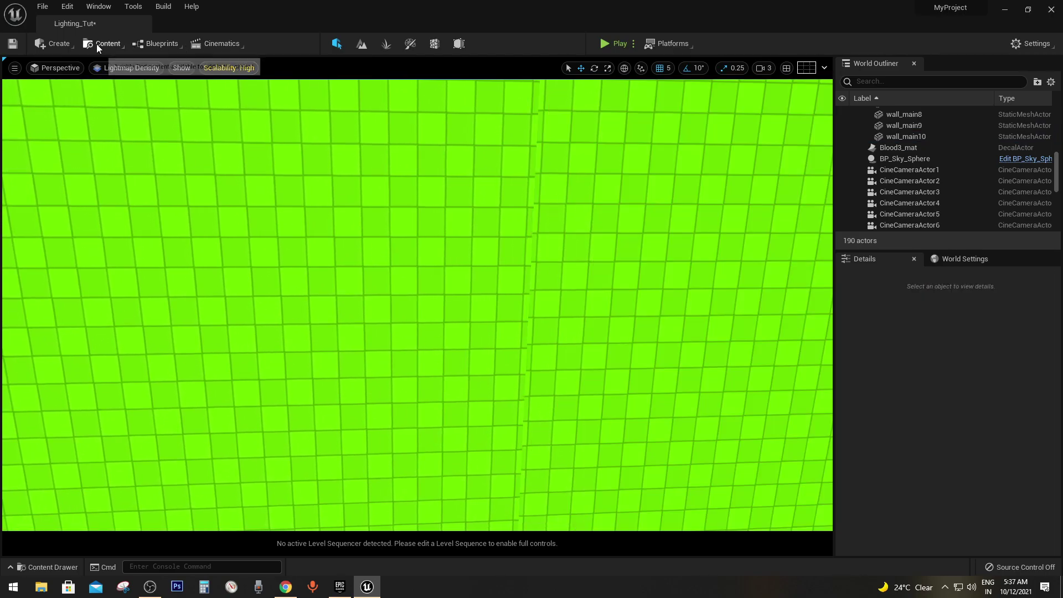
Return the viewport to the Lit view mode.
click(97, 46)
click(114, 42)
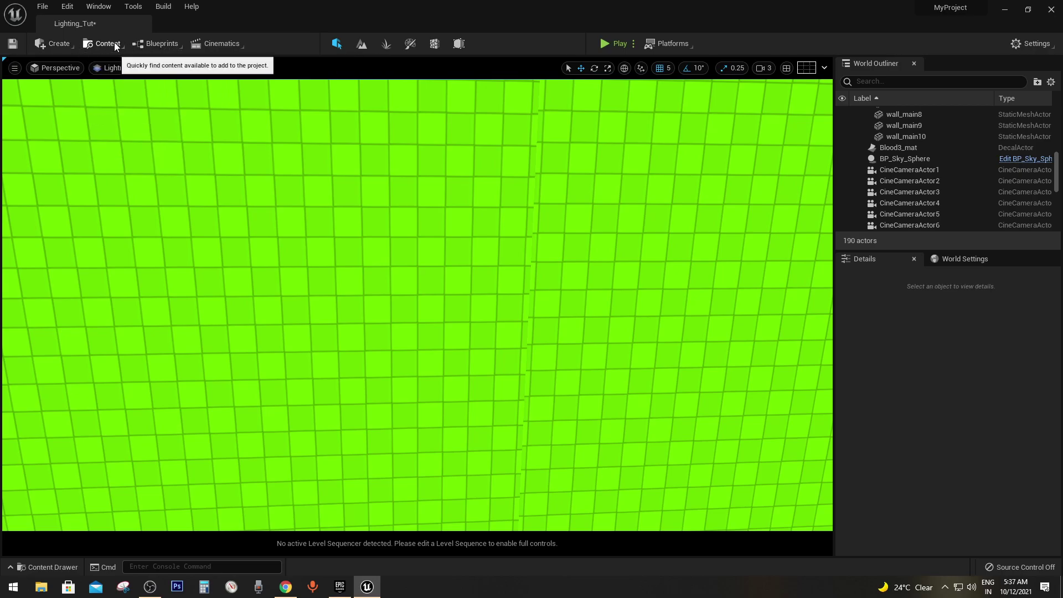
click(119, 67)
click(115, 88)
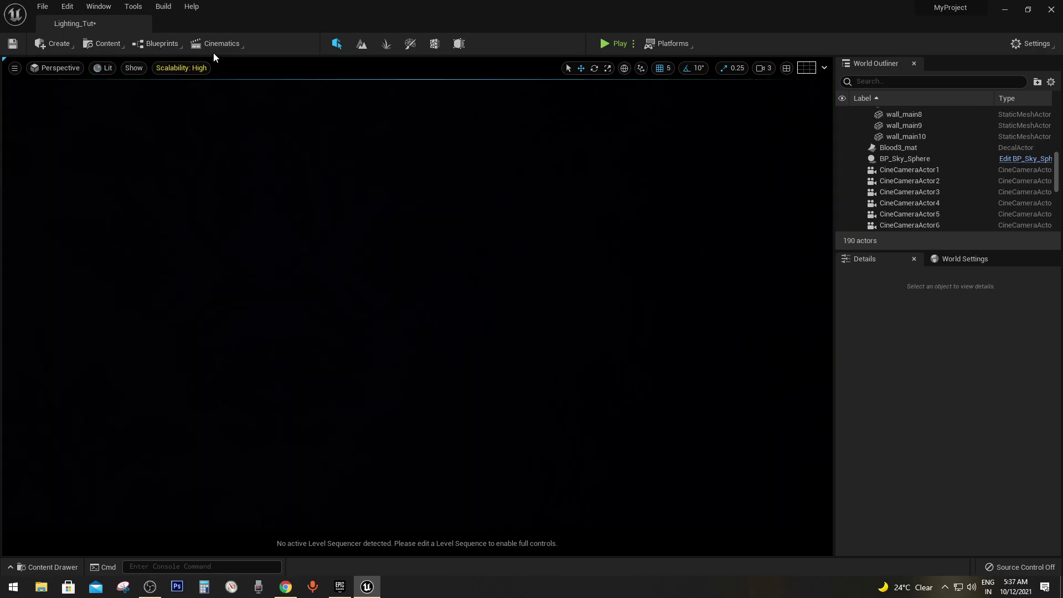
Run Build Lighting Only and preview the room in game view toward the wall lamp.
click(164, 11)
click(197, 55)
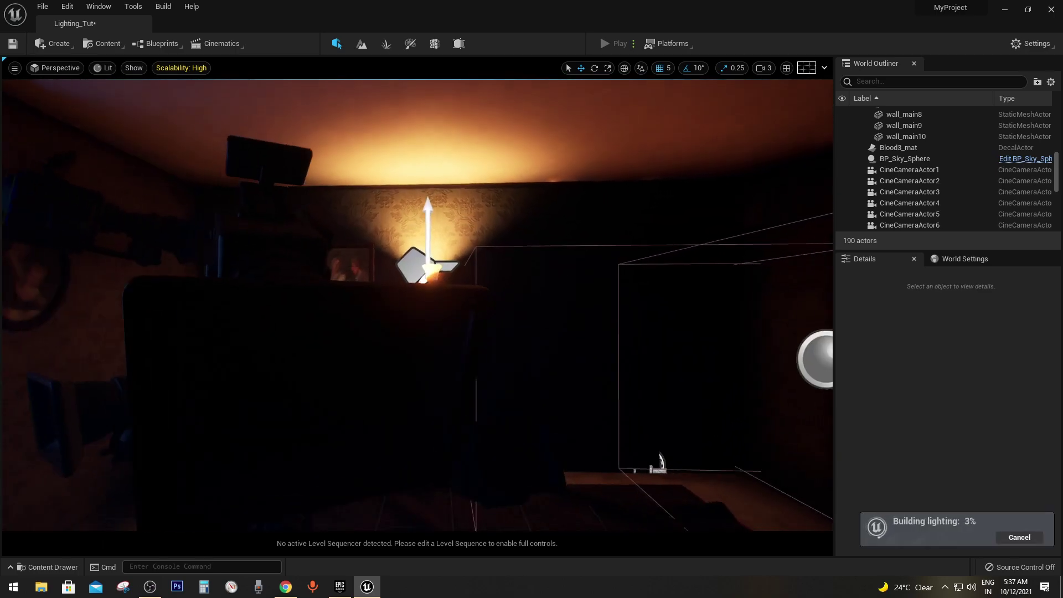
right_drag(415, 304, 366, 310)
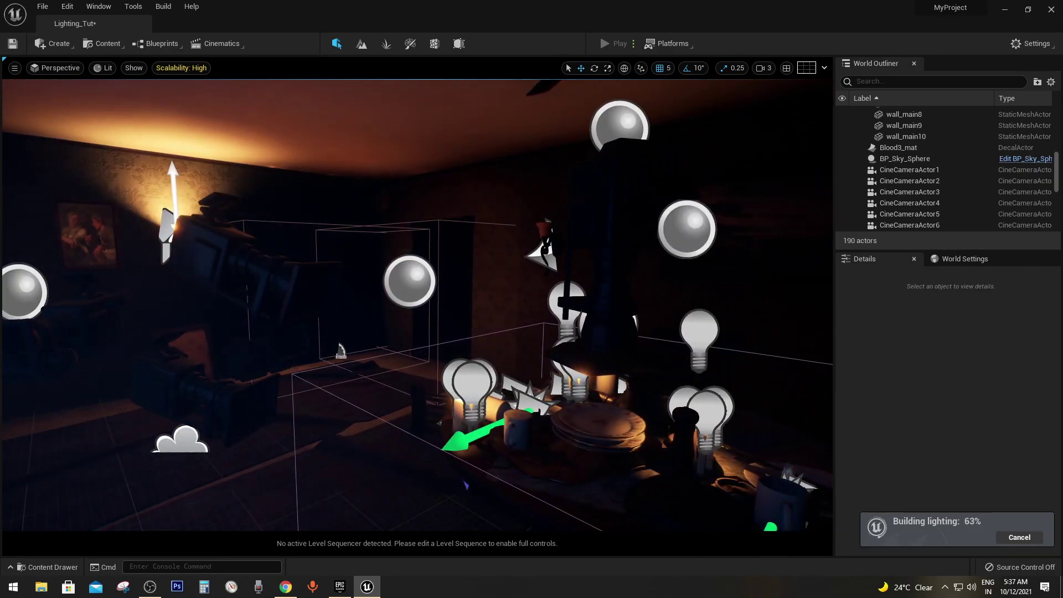
right_drag(533, 406, 522, 407)
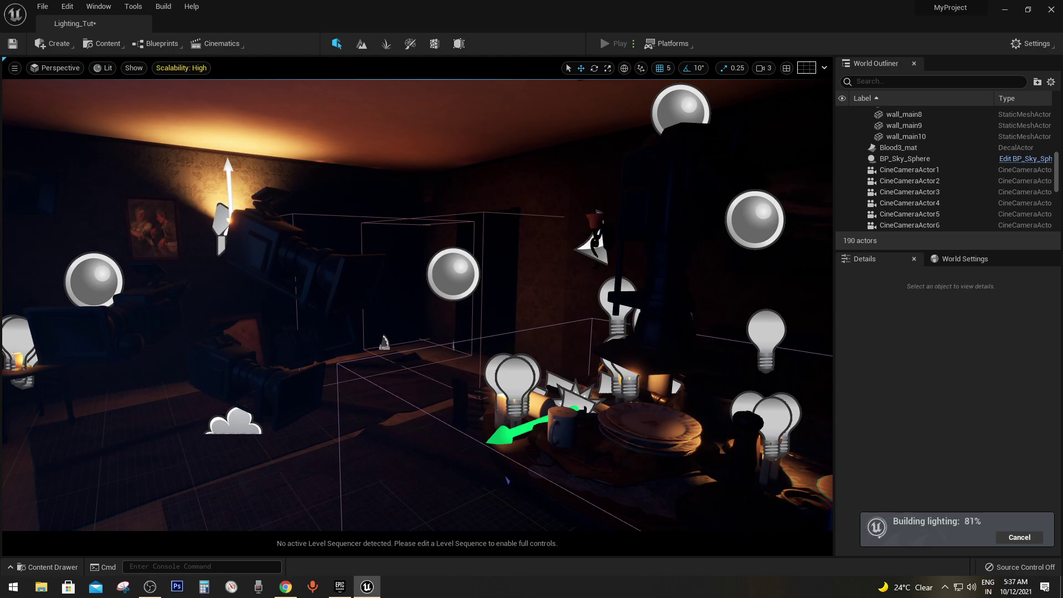
key(g)
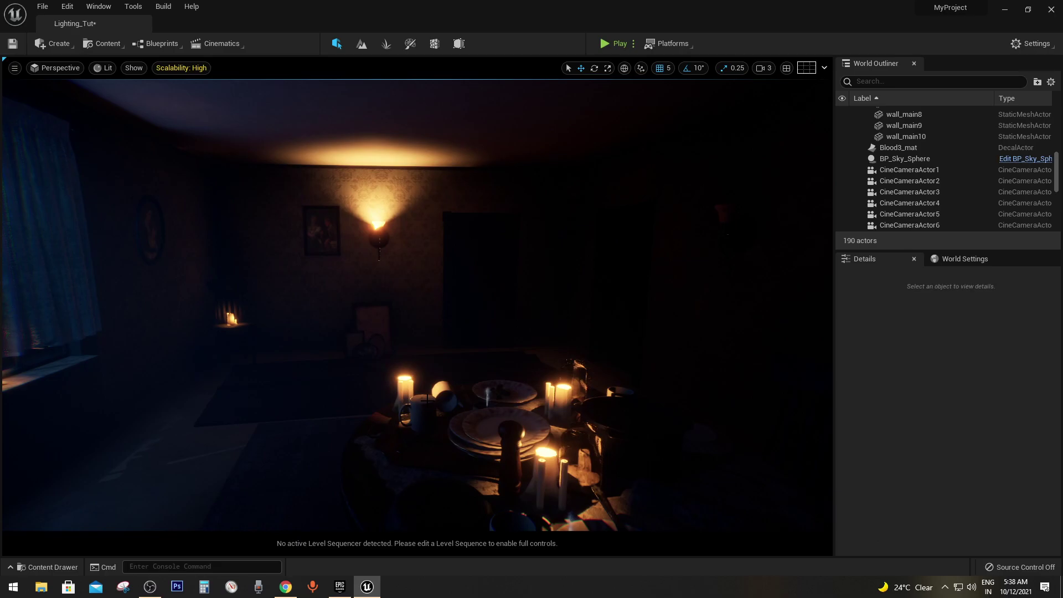
right_drag(426, 399, 354, 387)
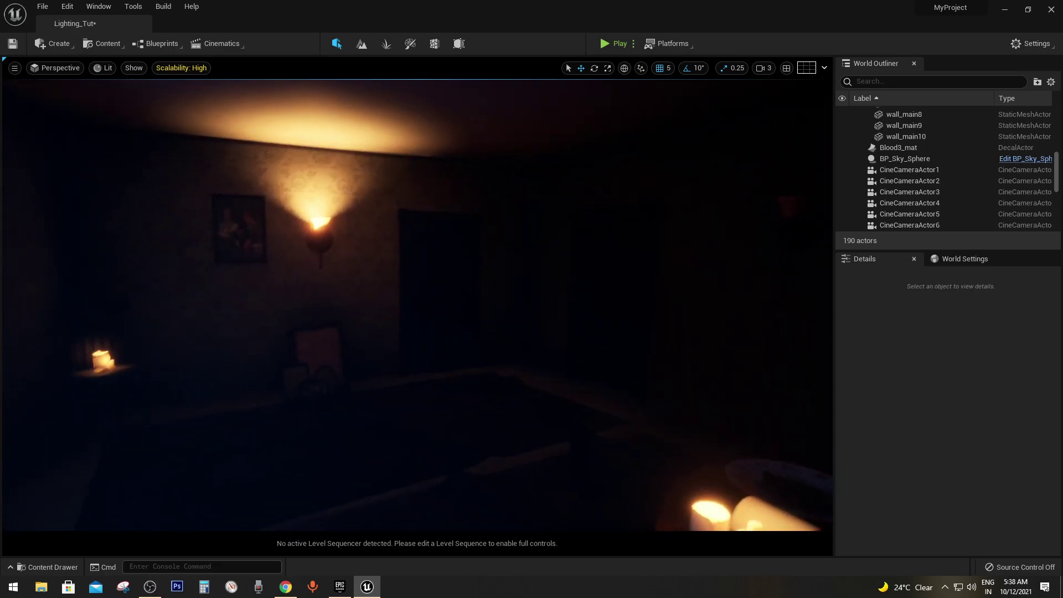
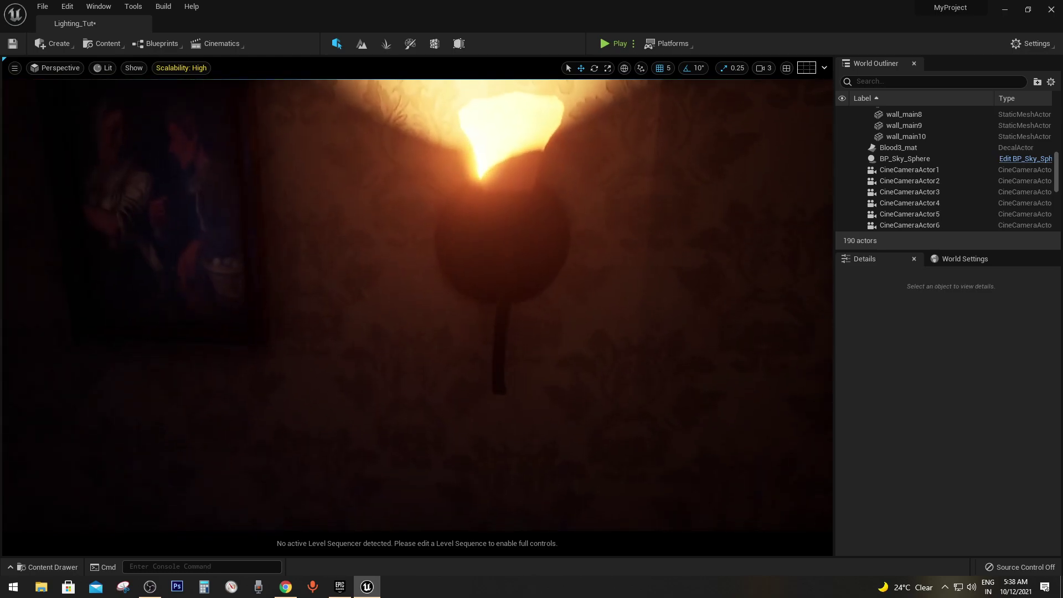
Seat SpotLight2 inside the sconce cup, then Alt-drag a copy, SpotLight3, along the wall.
right_drag(459, 341, 458, 342)
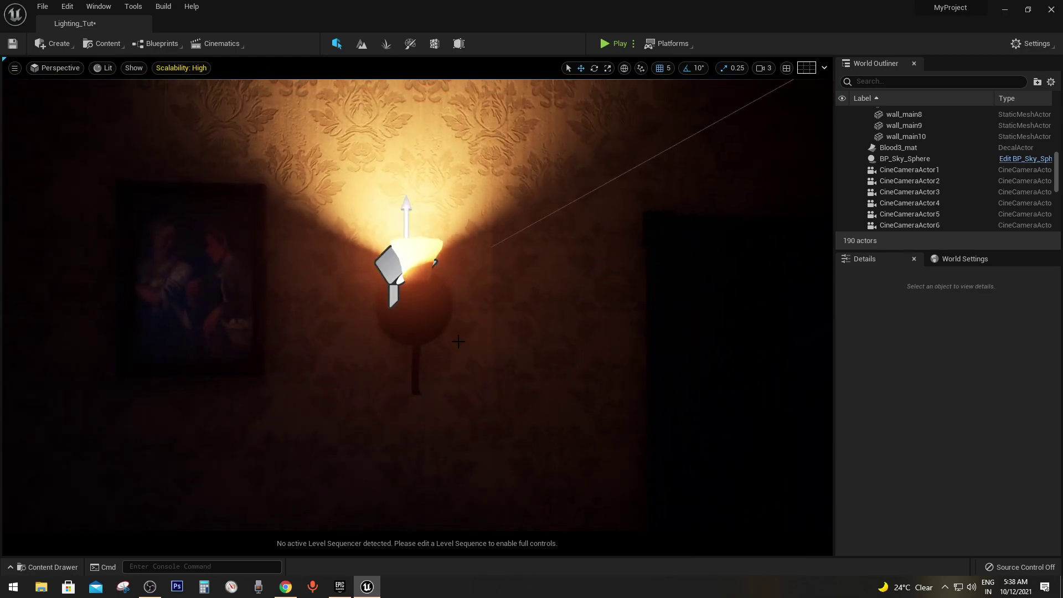
click(389, 274)
drag(364, 278, 373, 281)
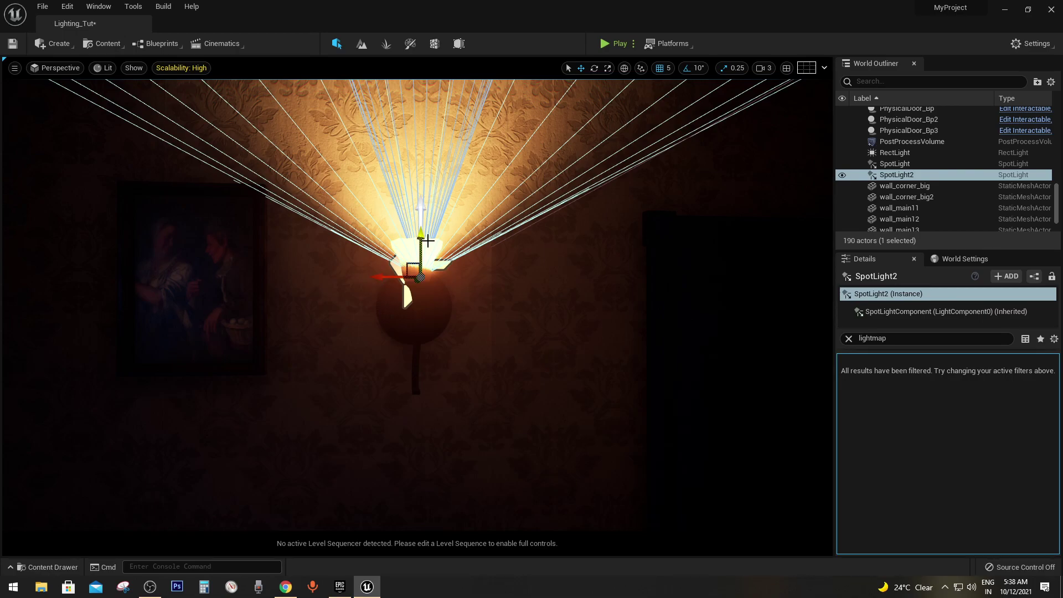
drag(420, 234, 420, 244)
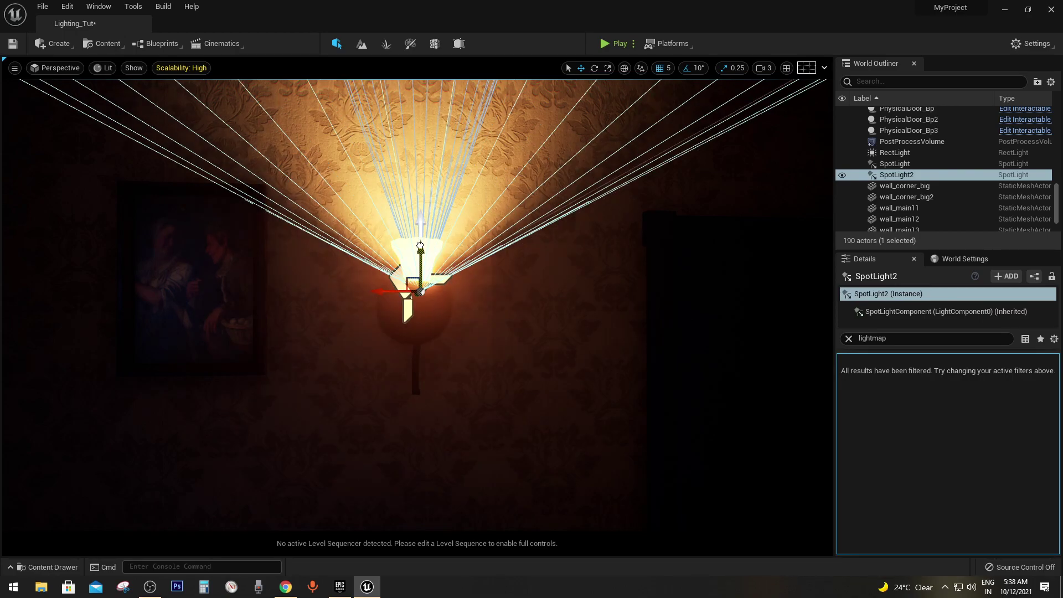
right_drag(420, 288, 382, 275)
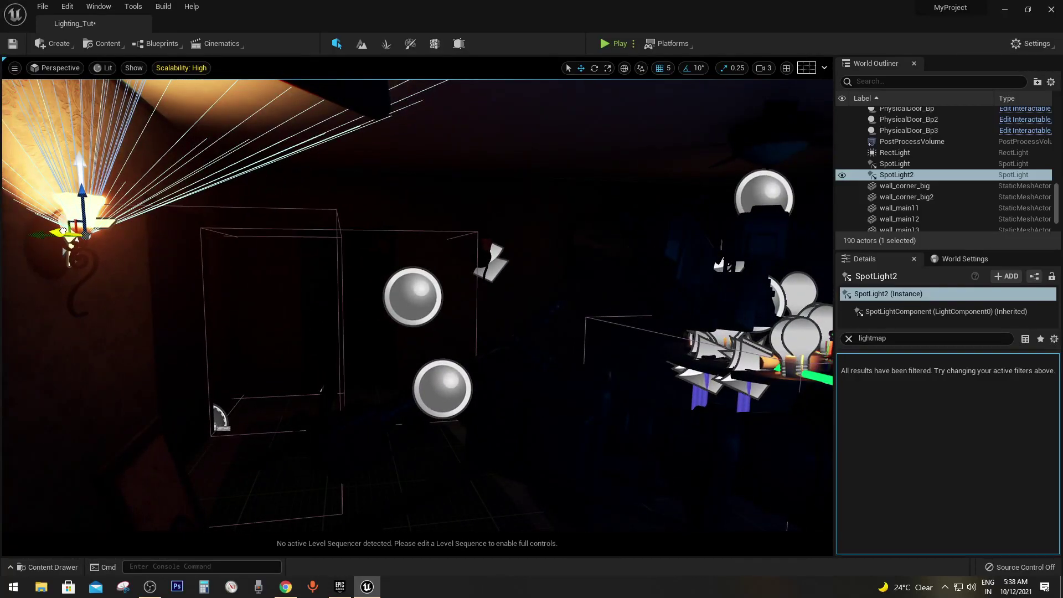
mouse_move(63, 230)
alt+mouse_down()
mouse_move(215, 266)
mouse_move(402, 249)
alt+mouse_up()
Slide SpotLight3 along the Y axis until it sits inside the second wall sconce.
mouse_move(401, 249)
right_down()
mouse_move(498, 249)
mouse_move(421, 305)
mouse_move(442, 277)
right_up()
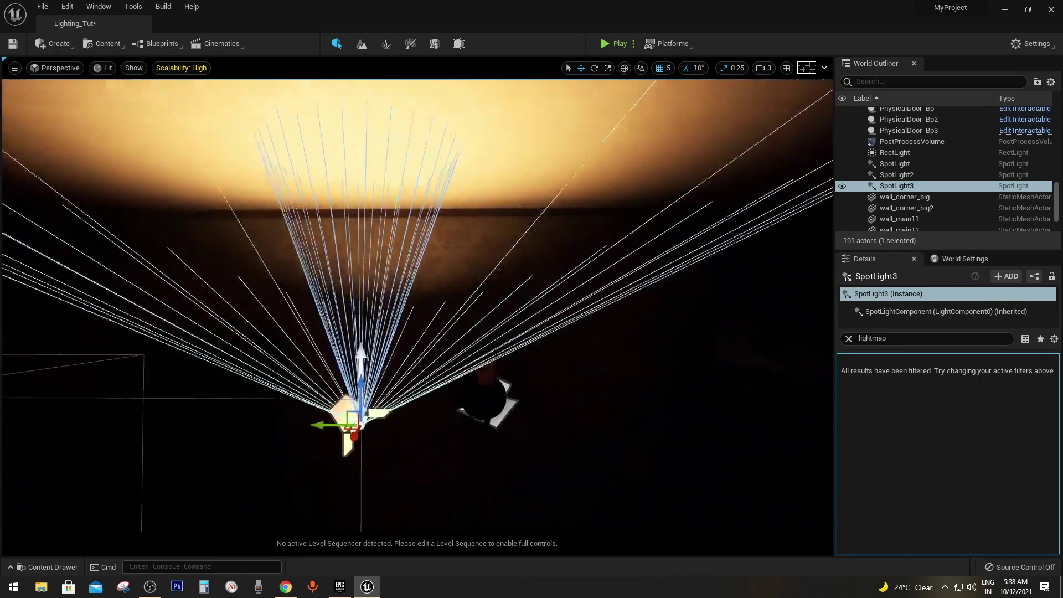
mouse_move(285, 413)
mouse_down()
mouse_move(423, 410)
mouse_move(441, 380)
mouse_move(424, 369)
mouse_up()
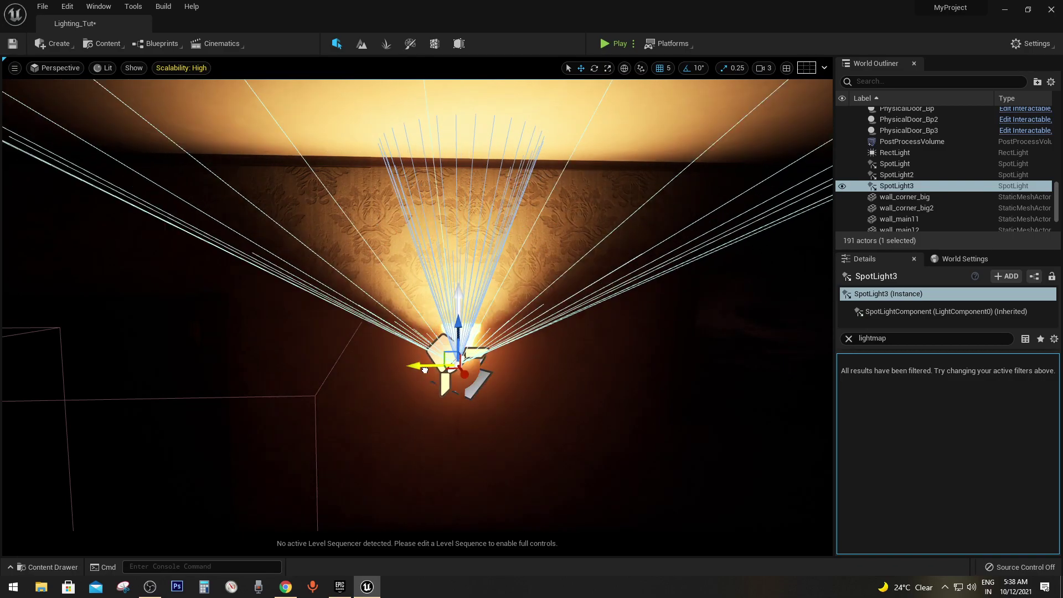
mouse_move(424, 370)
right_down()
mouse_move(506, 361)
mouse_move(485, 389)
right_up()
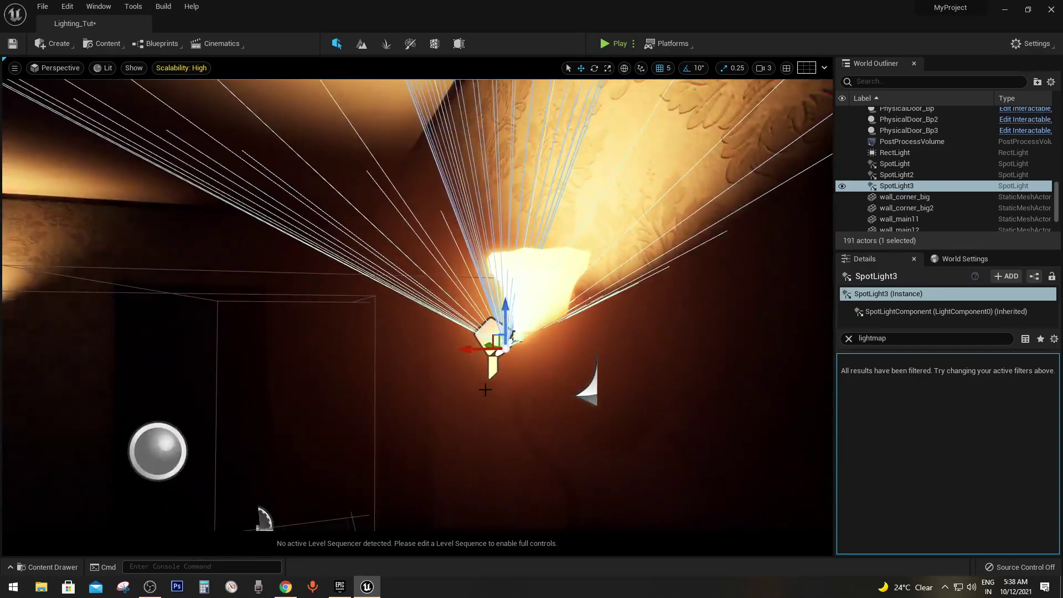
drag(476, 354, 485, 358)
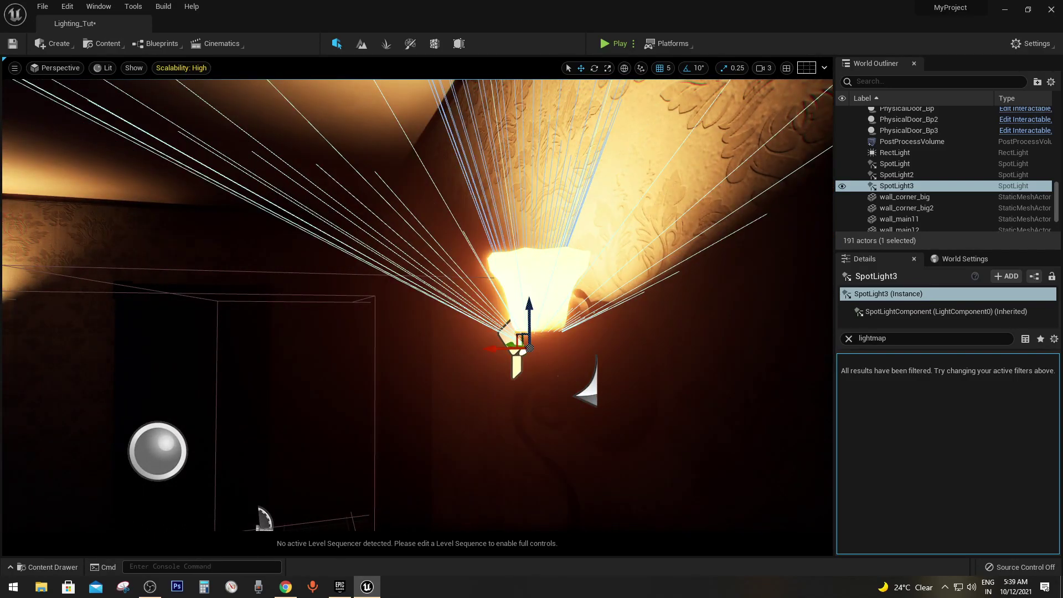
right_drag(486, 276, 522, 393)
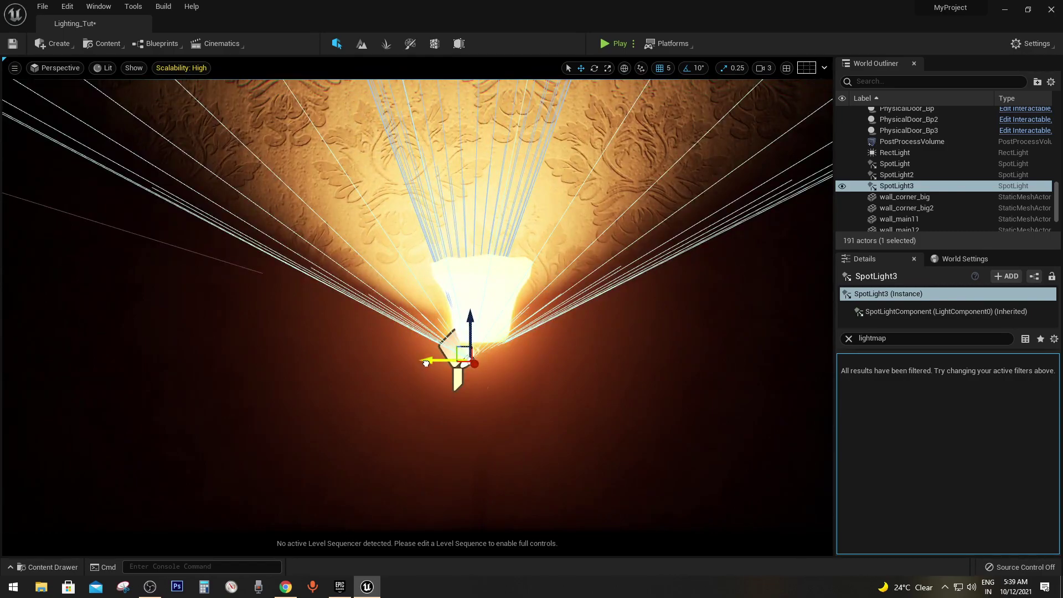
drag(425, 363, 439, 369)
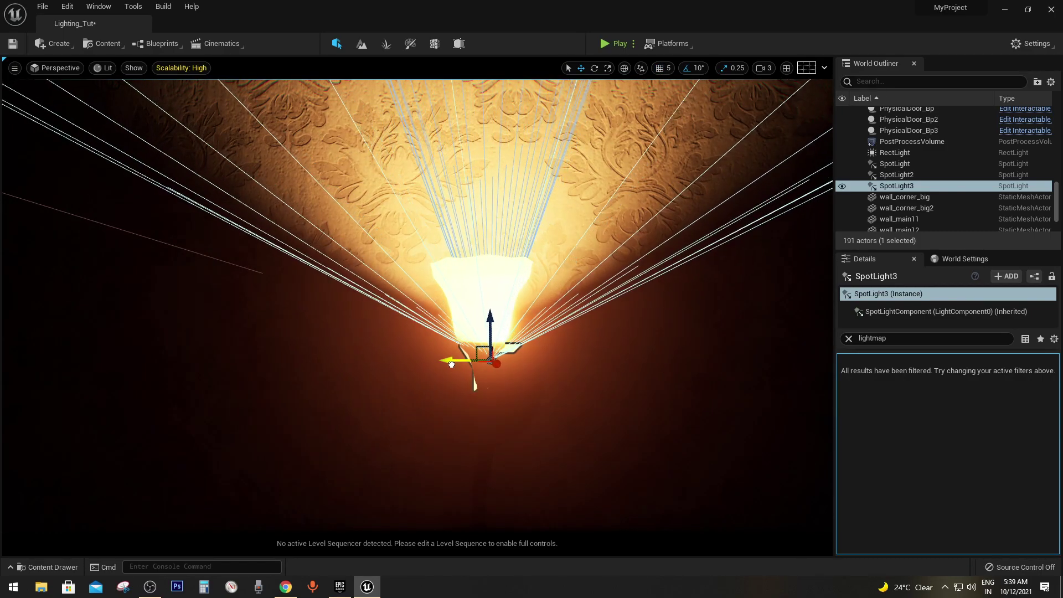
mouse_move(460, 363)
right_down()
mouse_move(477, 354)
mouse_move(420, 357)
right_up()
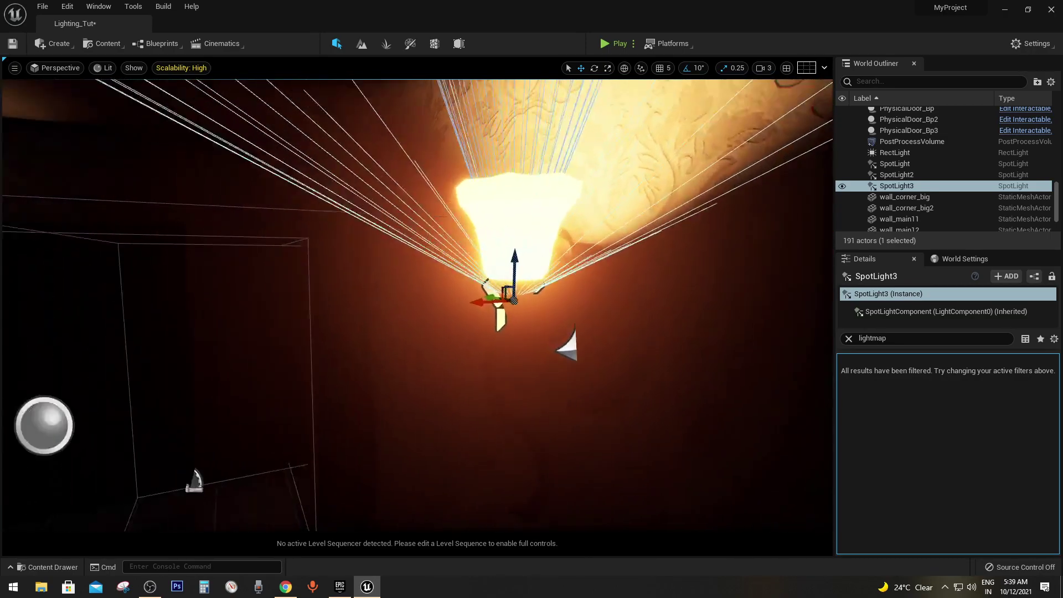
right_drag(594, 301, 602, 306)
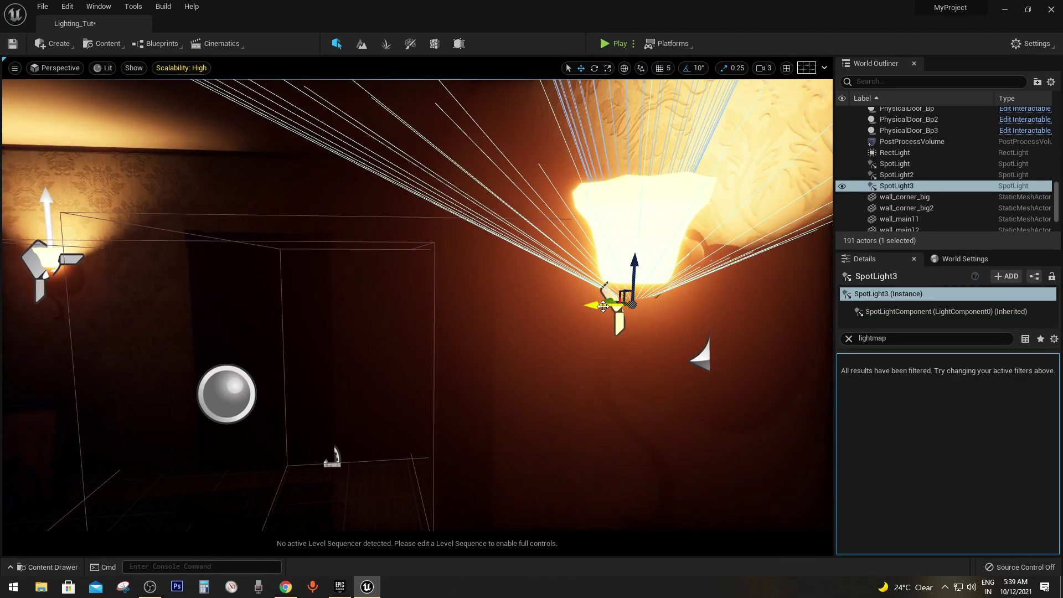
drag(591, 306, 601, 307)
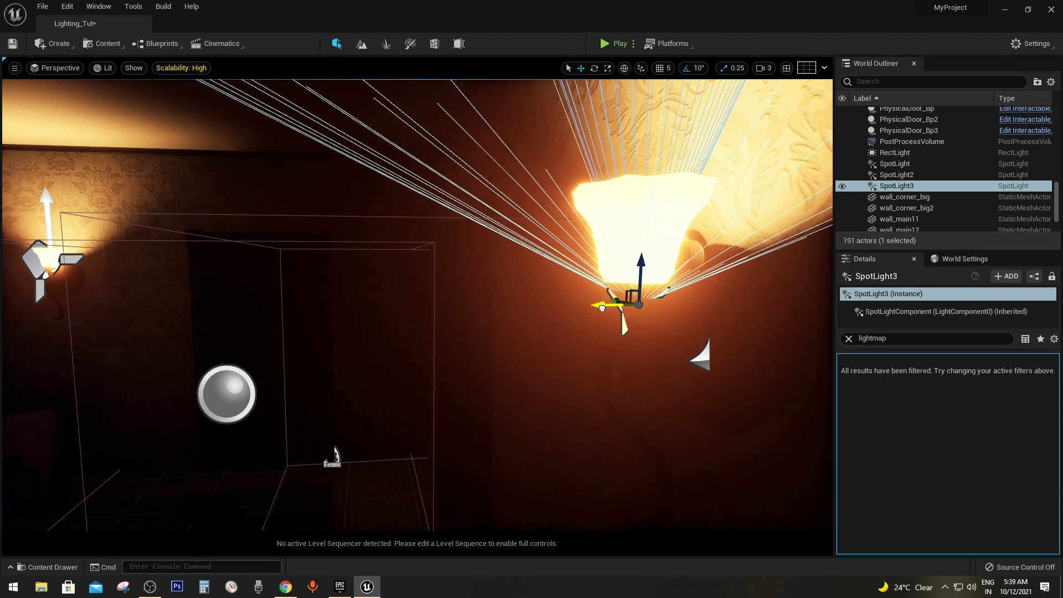
Raise SpotLight2 slightly on the Z axis within the first sconce.
mouse_move(601, 308)
right_down()
mouse_move(443, 310)
mouse_move(685, 365)
right_up()
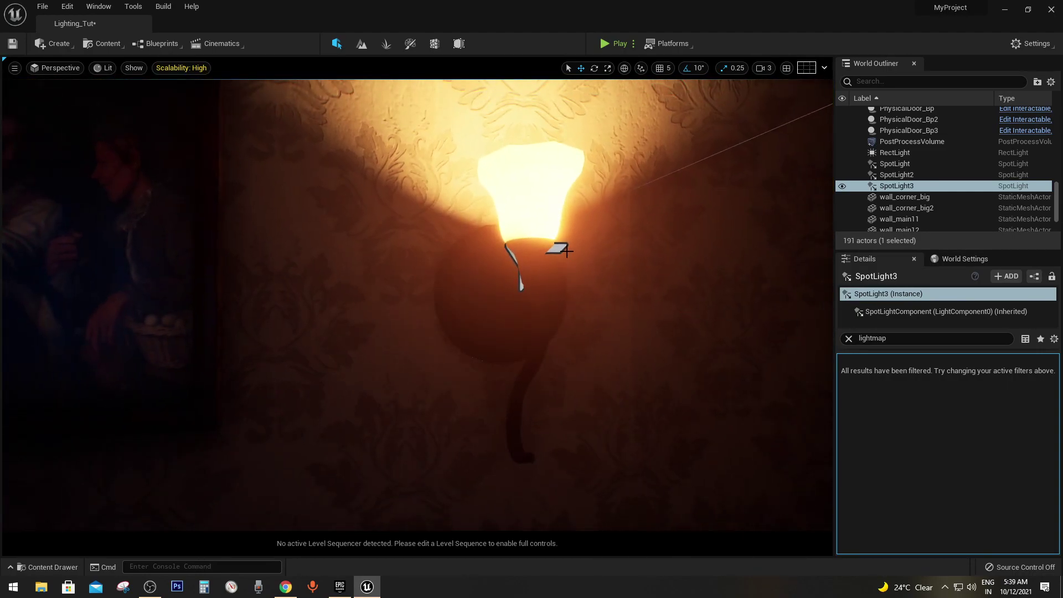
click(560, 250)
drag(536, 221, 536, 215)
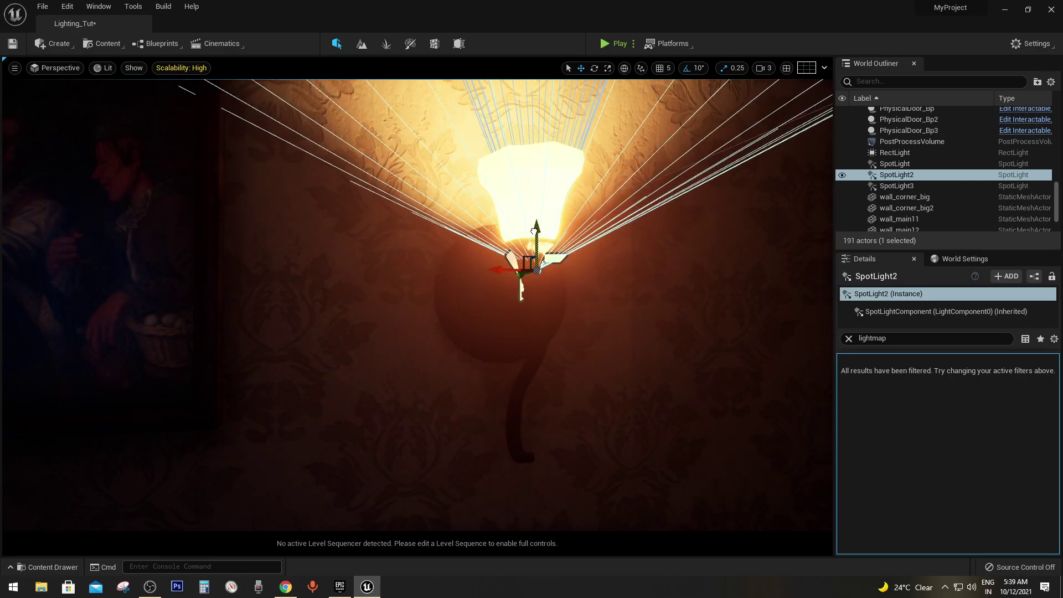
right_drag(656, 360, 655, 359)
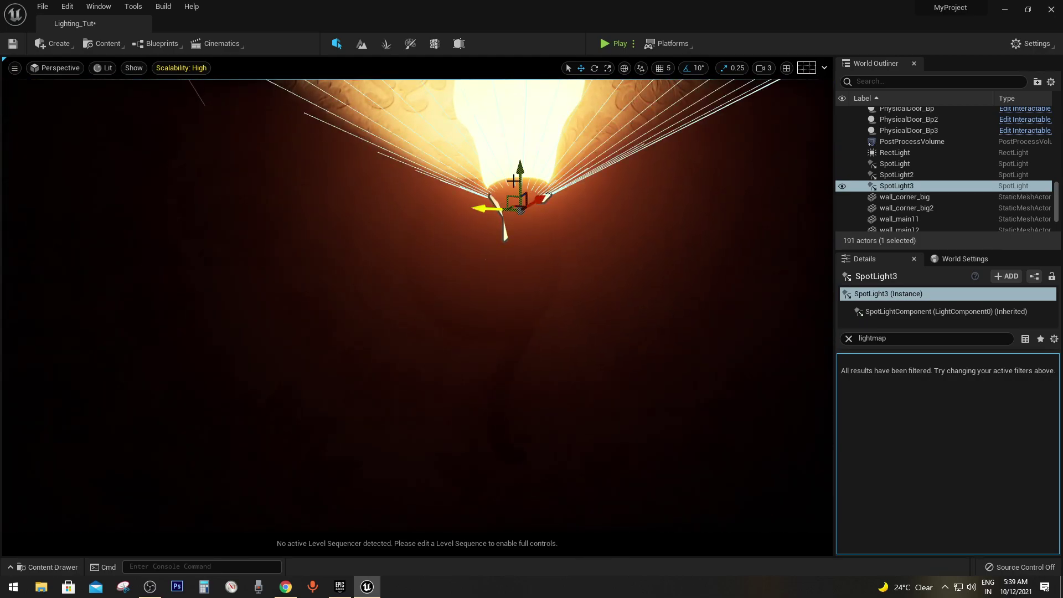
middle_drag(513, 180, 516, 172)
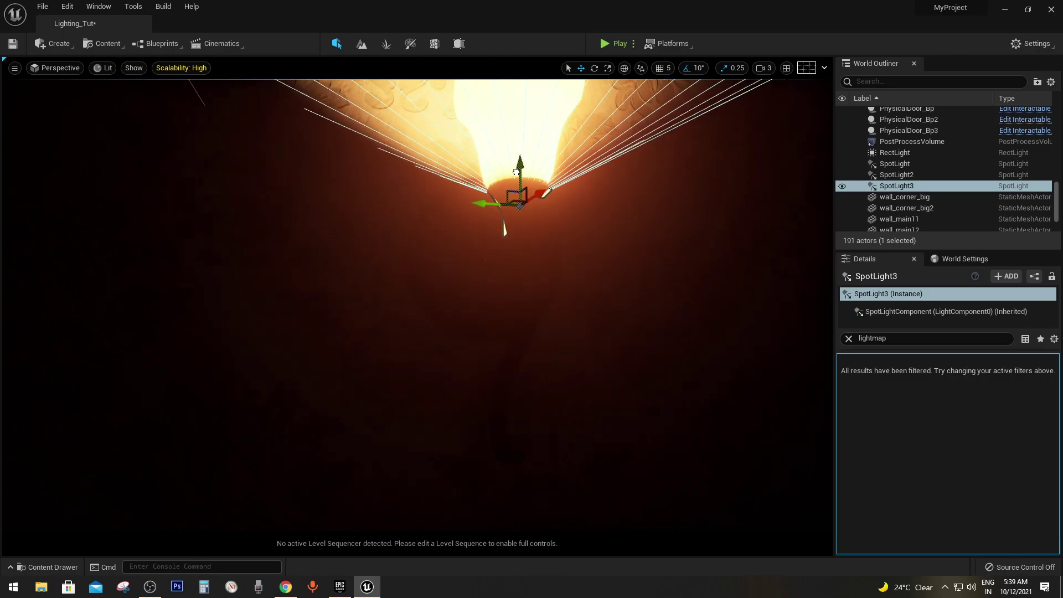
right_drag(515, 171, 516, 171)
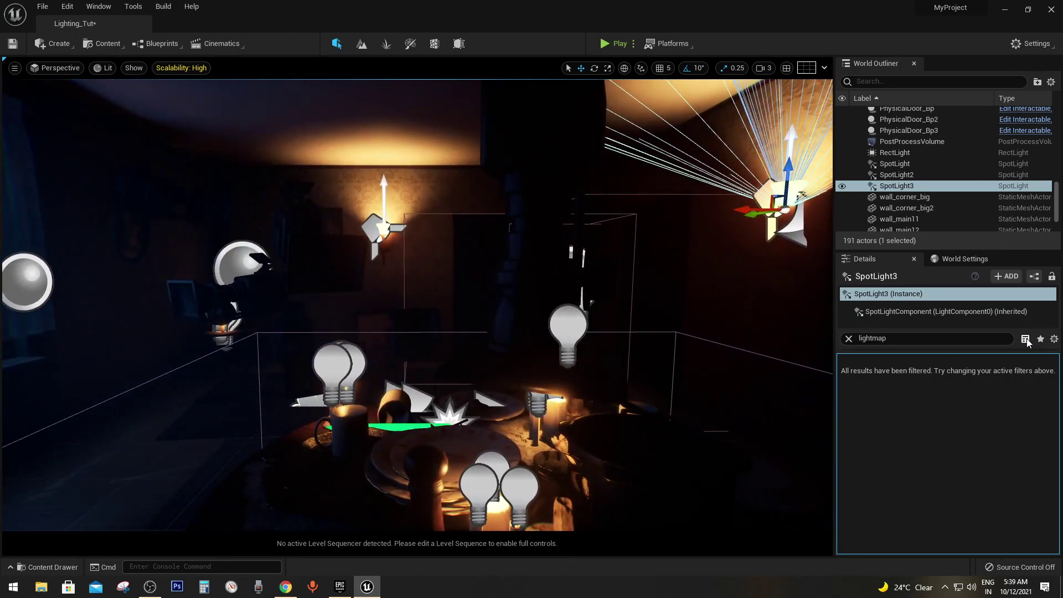
Run Build Lighting Only and wait for the lighting bake to finish.
click(161, 14)
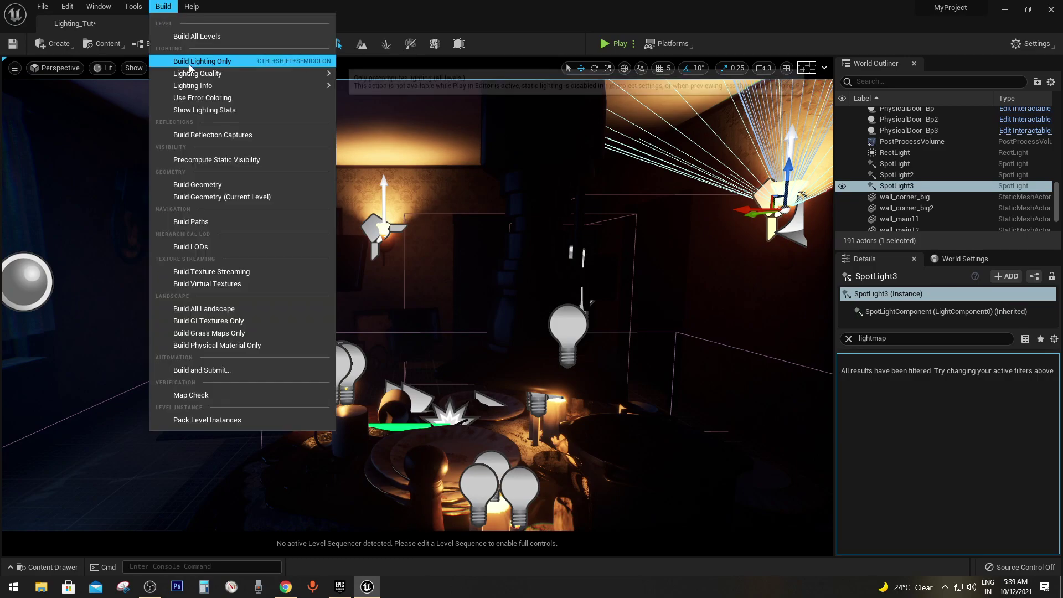
click(210, 67)
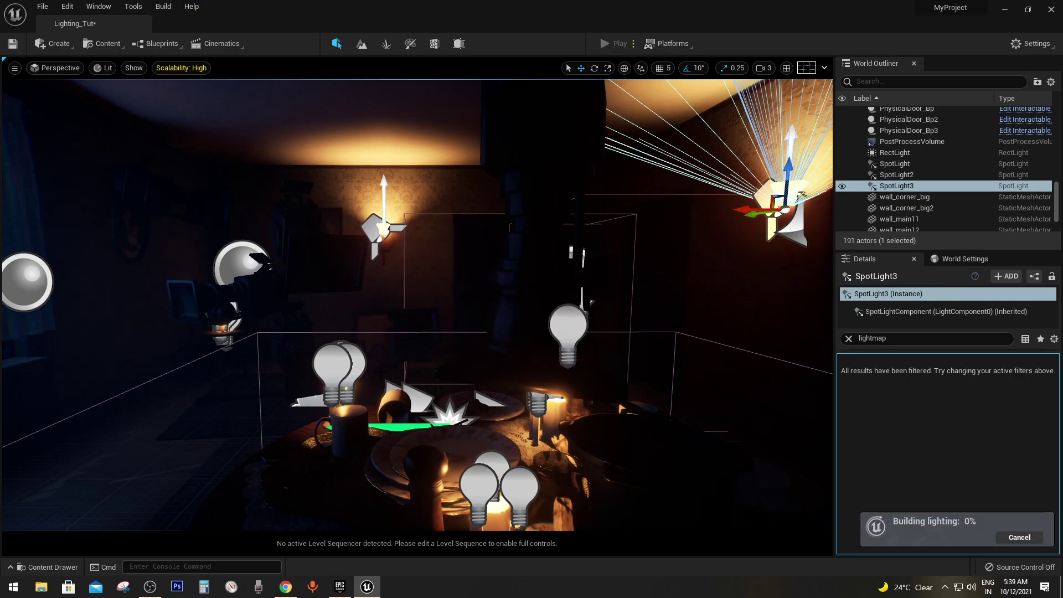
right_drag(415, 305, 332, 304)
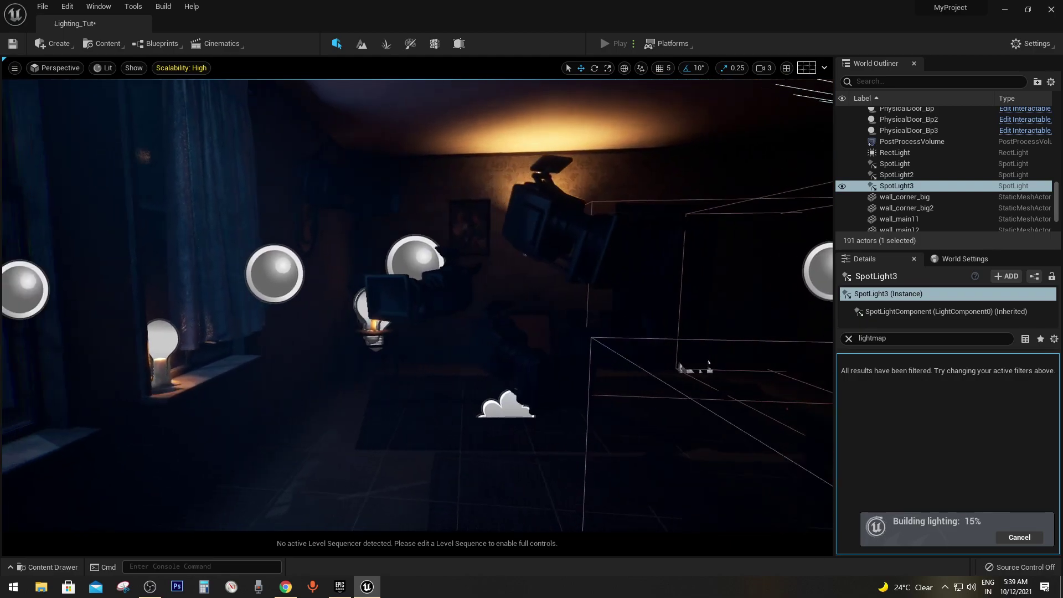
mouse_move(415, 304)
right_down()
mouse_move(332, 288)
mouse_move(420, 287)
right_up()
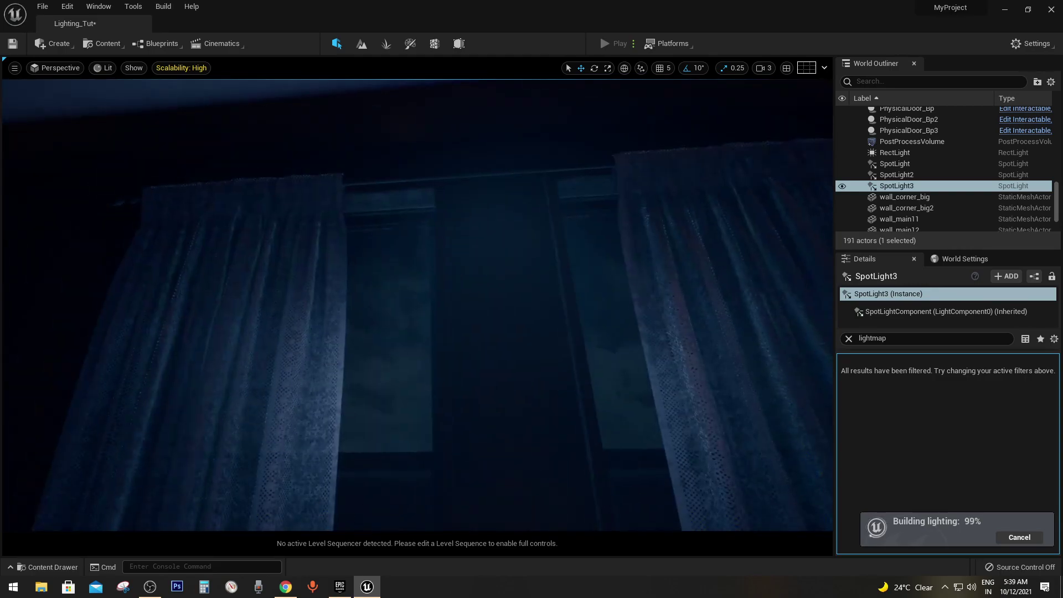
right_drag(421, 288, 88, 312)
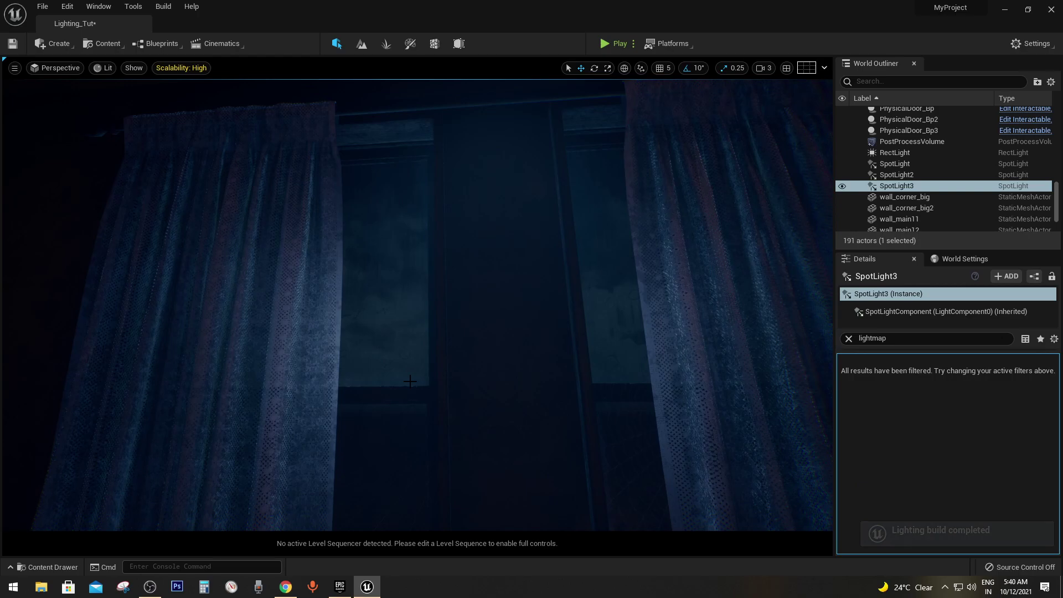
Rebuild the reflection captures from the Build menu.
click(167, 9)
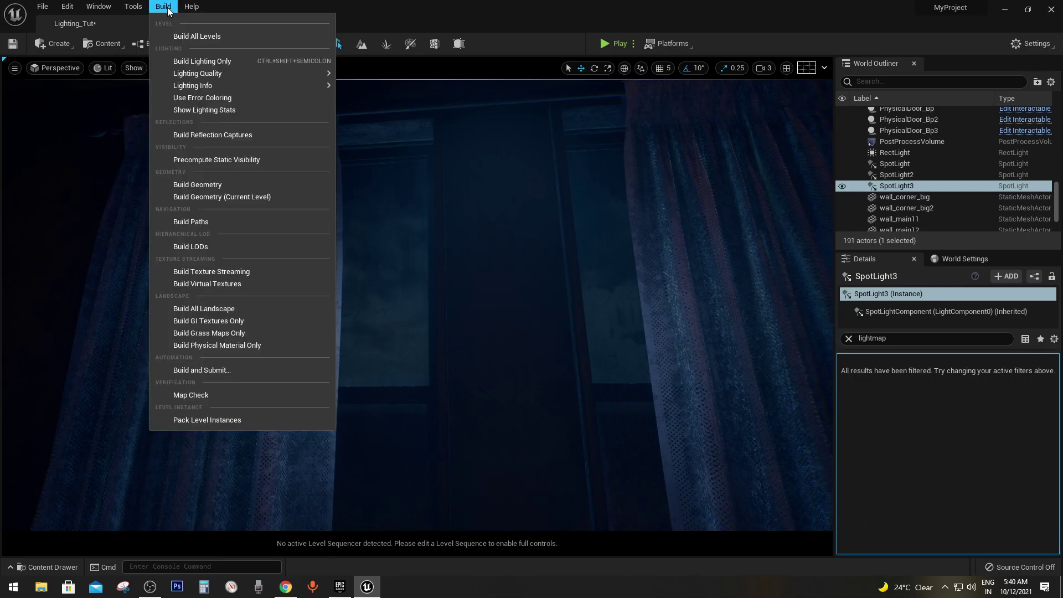
click(201, 138)
mouse_move(338, 330)
right_down()
mouse_move(321, 315)
mouse_move(354, 310)
mouse_move(332, 298)
mouse_move(332, 321)
mouse_move(348, 310)
right_up()
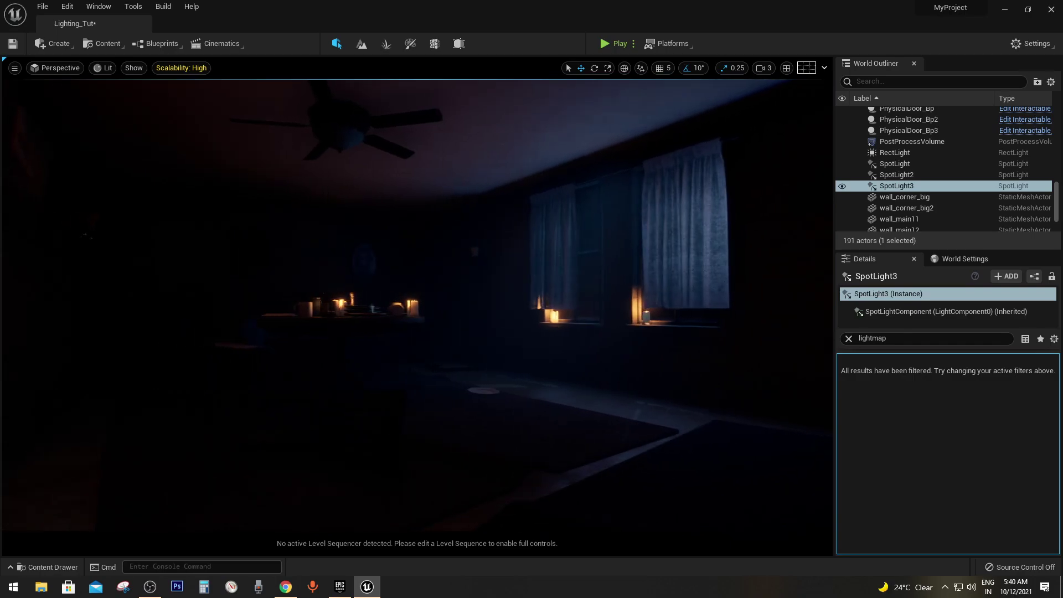
In immersive game view, look through CineCameraActor1 to CineCameraActor4 in turn.
key(F11)
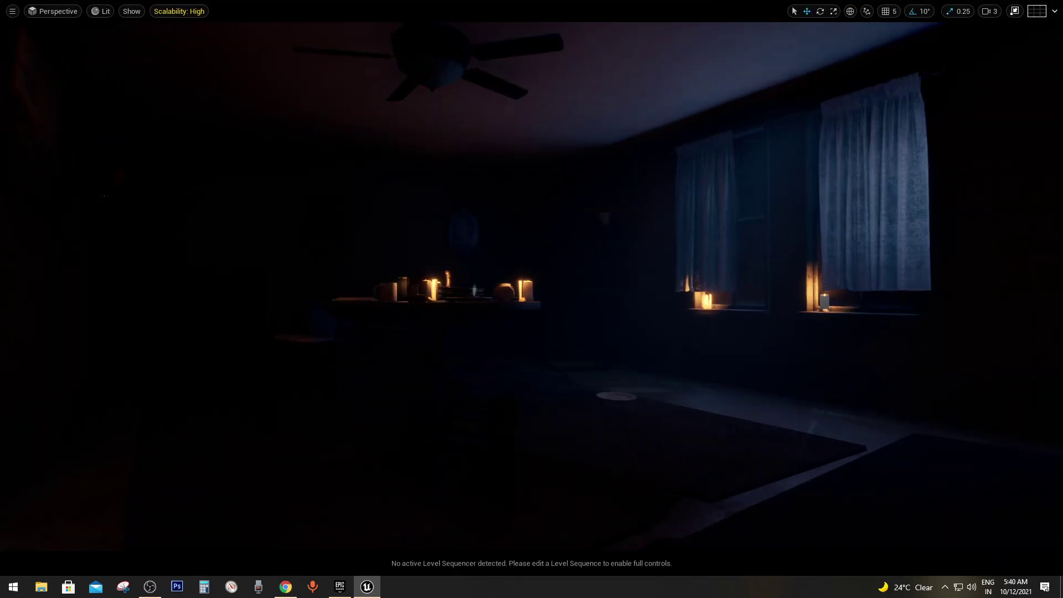
key(g)
key(g)
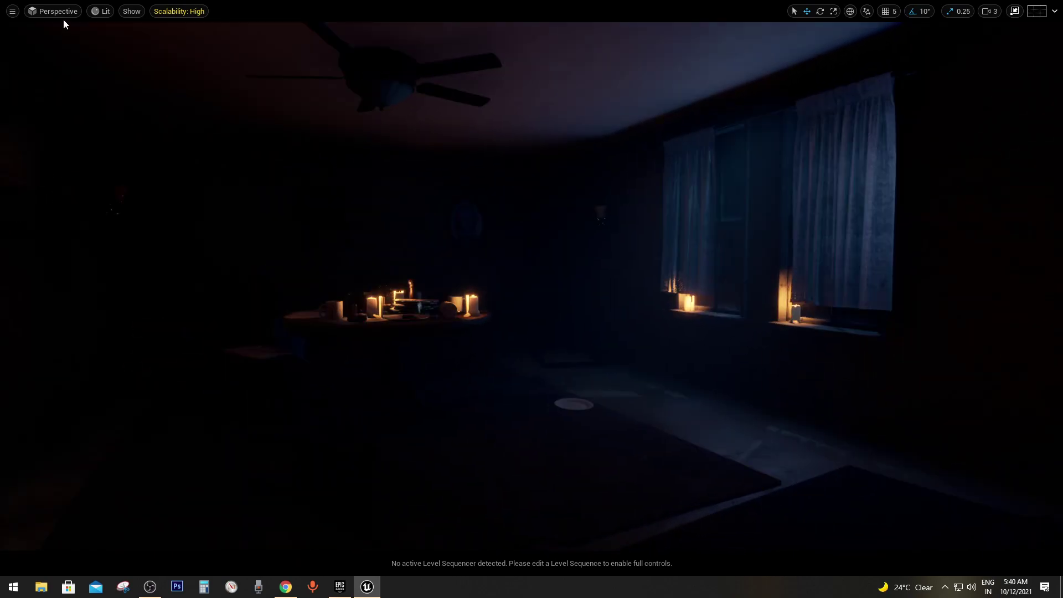
click(59, 11)
click(65, 134)
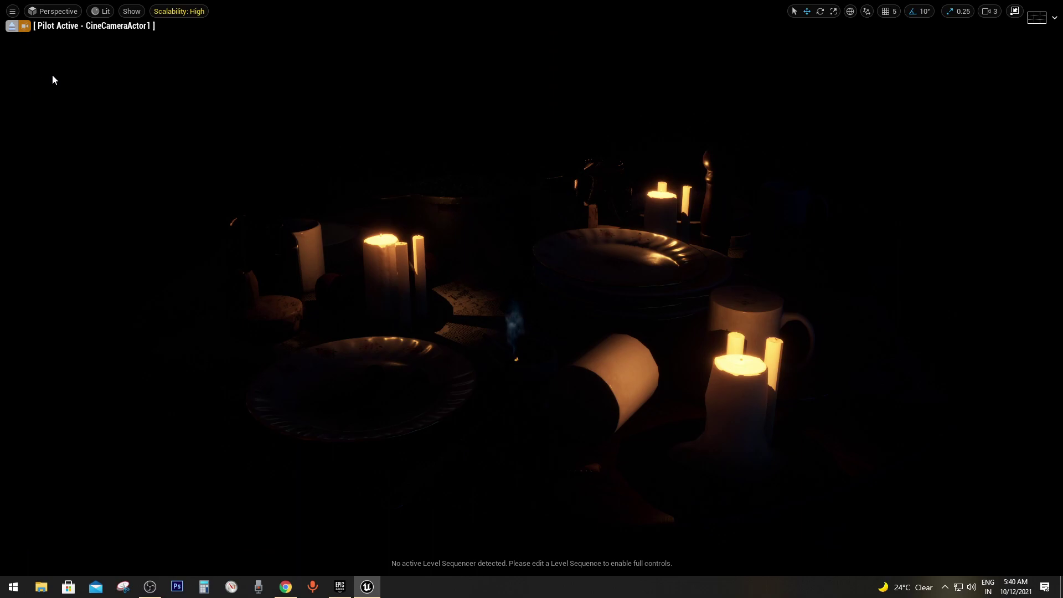
click(55, 13)
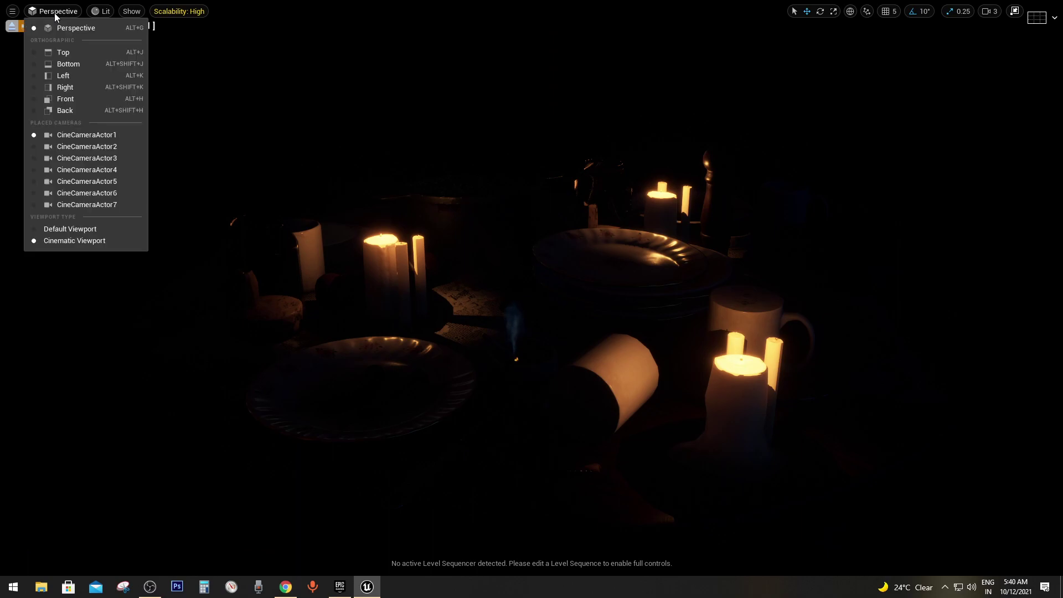
click(55, 145)
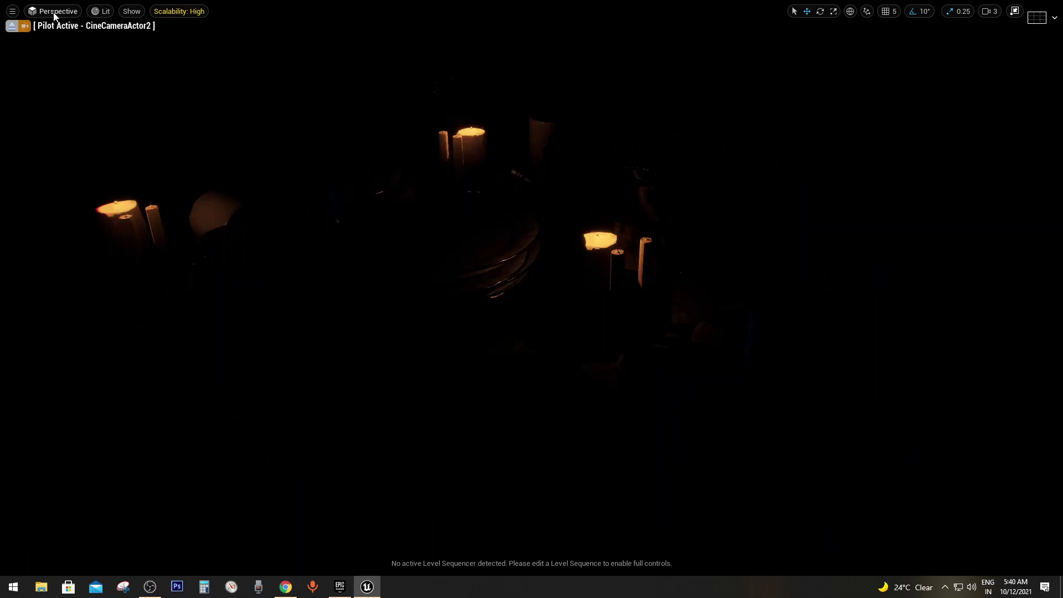
click(53, 13)
click(60, 159)
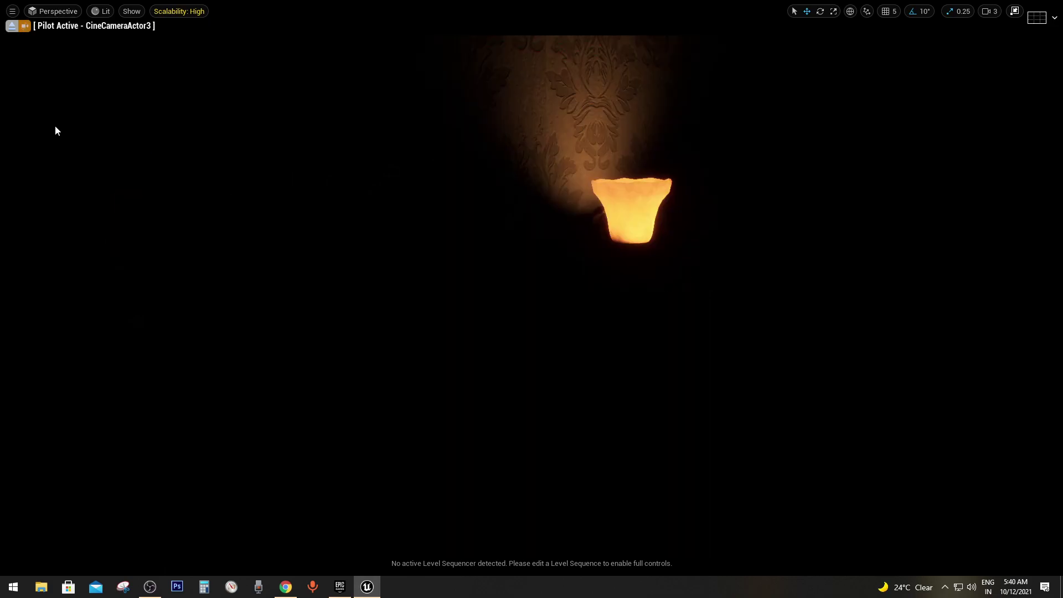
click(50, 12)
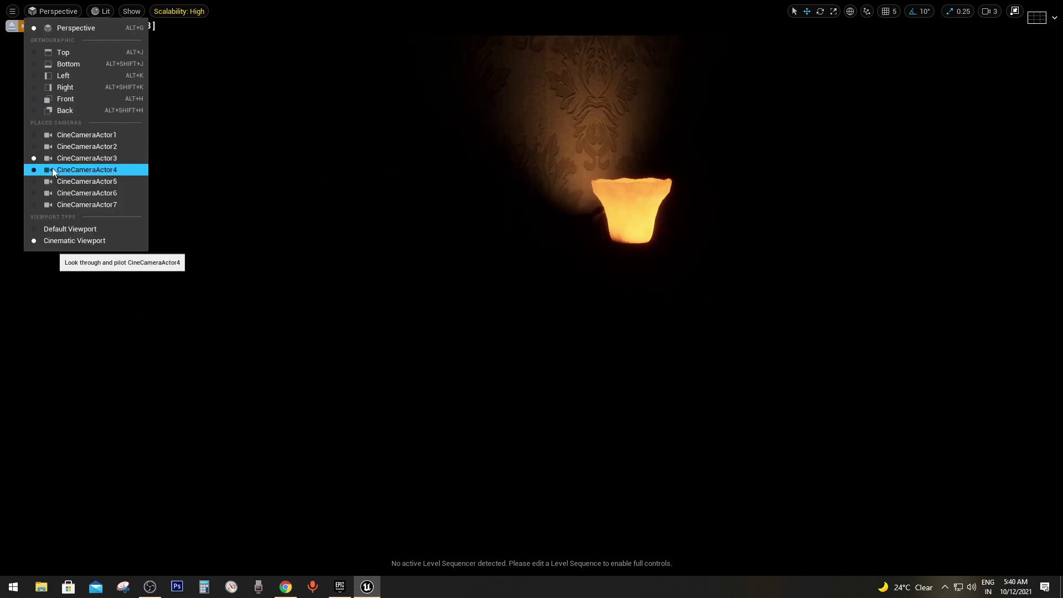
click(54, 170)
Look through CineCameraActor5 to 7, return to Perspective, and exit immersive mode.
click(49, 12)
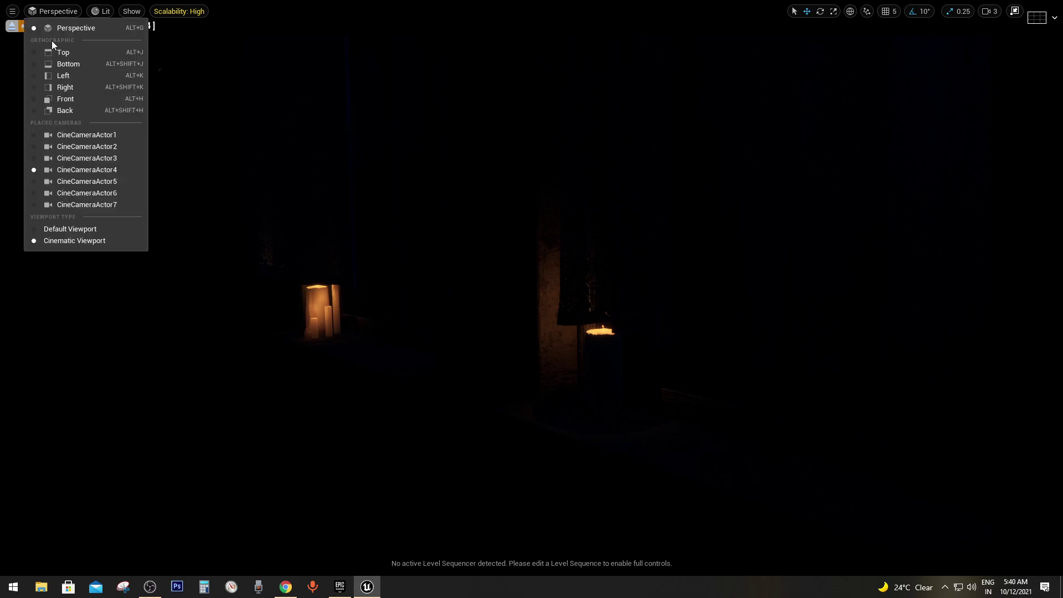
click(54, 181)
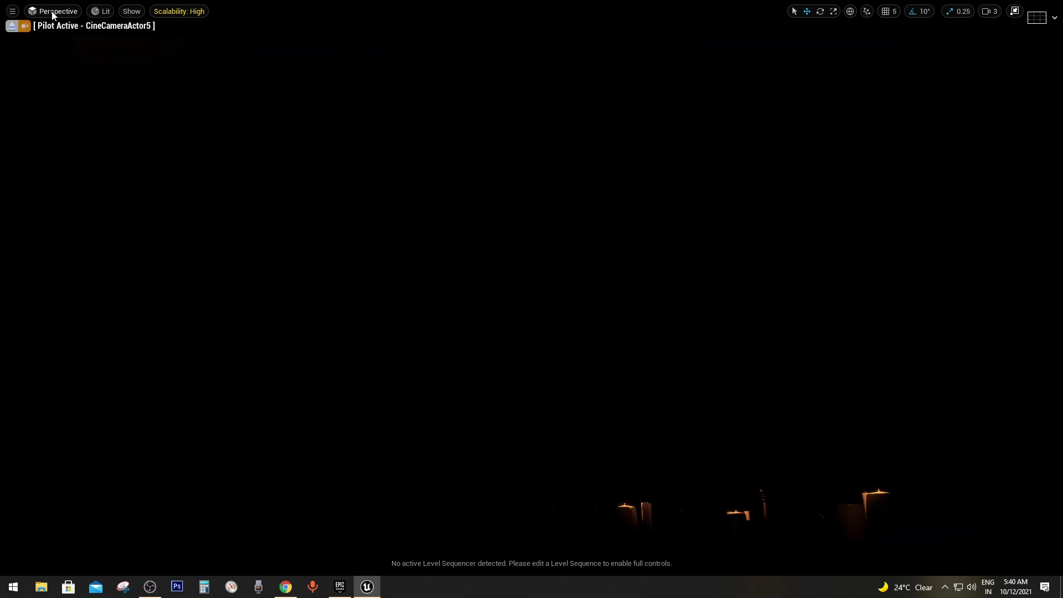
click(50, 11)
click(54, 191)
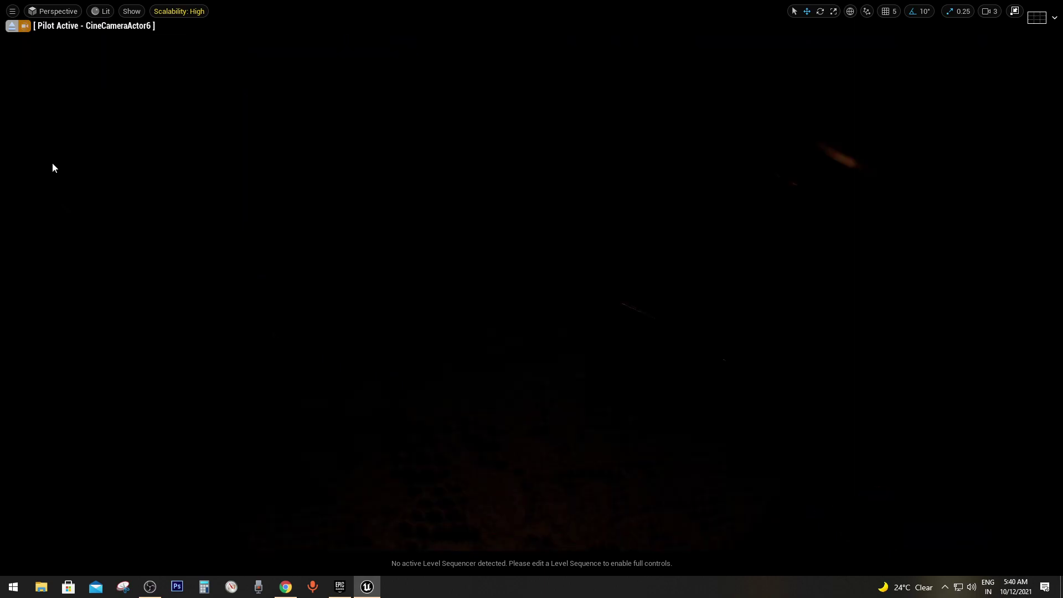
click(44, 11)
click(59, 208)
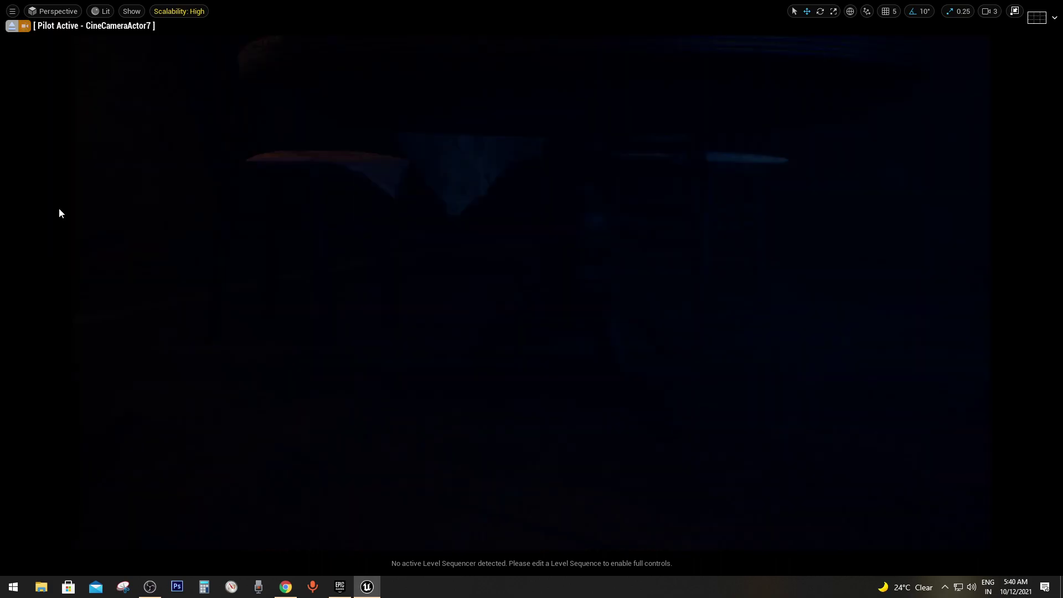
click(56, 11)
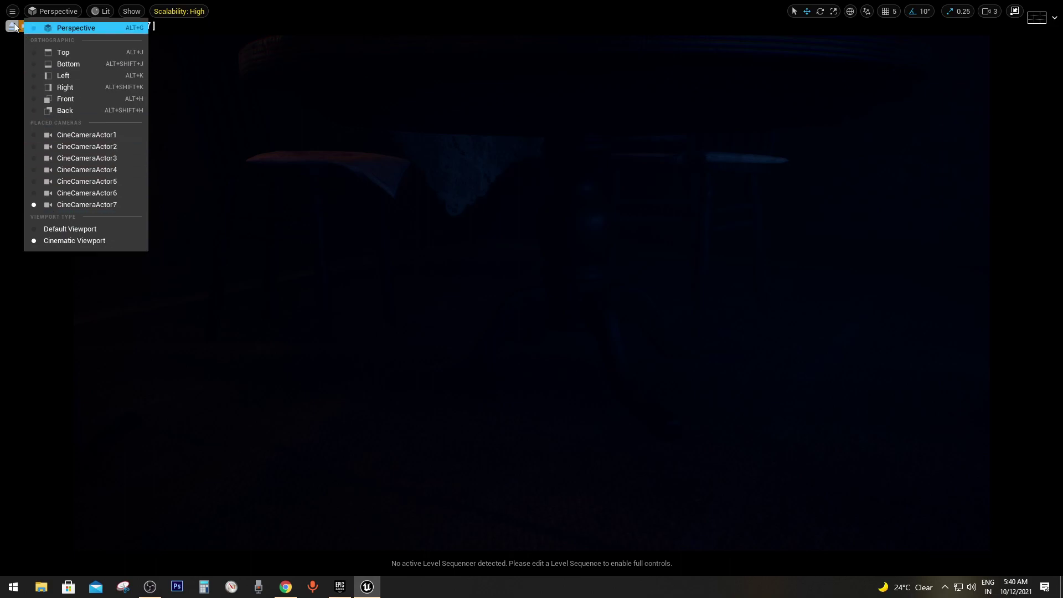
click(50, 27)
right_drag(531, 299, 531, 299)
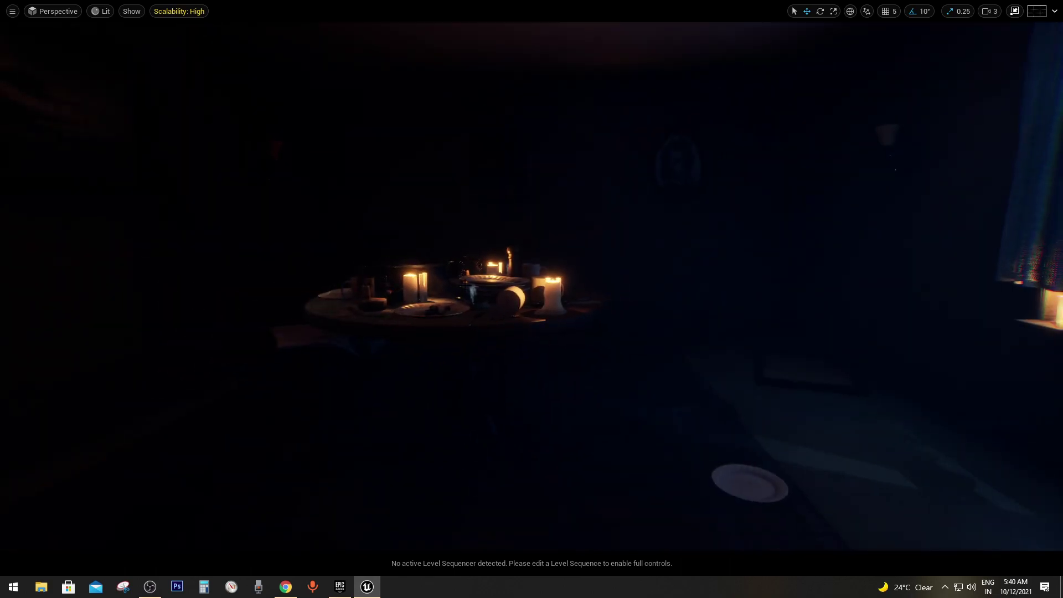
key(F11)
Open DemoSequence from HorrorDiningRoom > Maps and lock the viewport to its camera cuts.
click(56, 561)
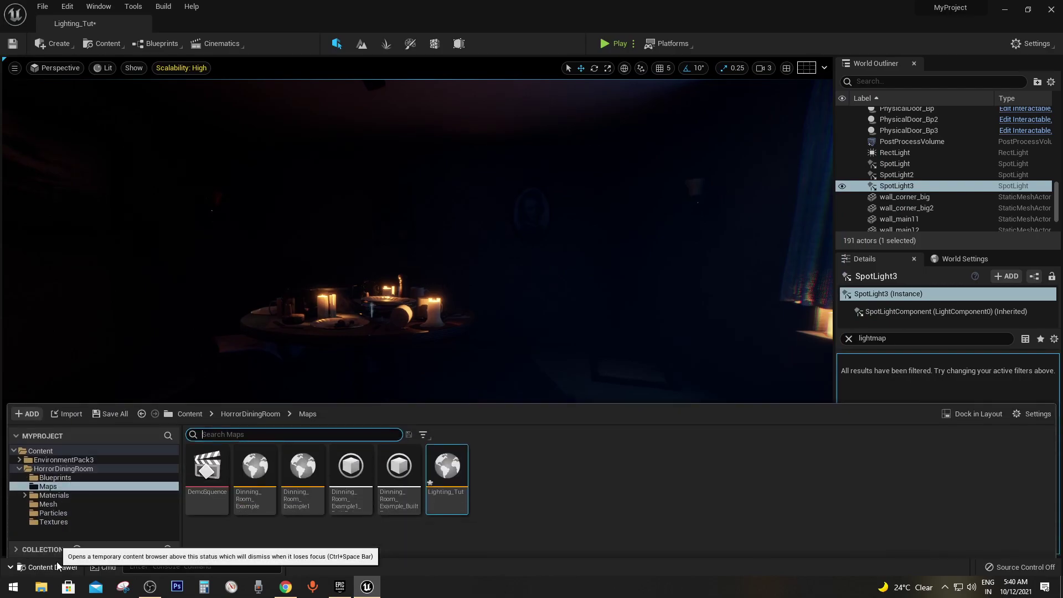
click(62, 466)
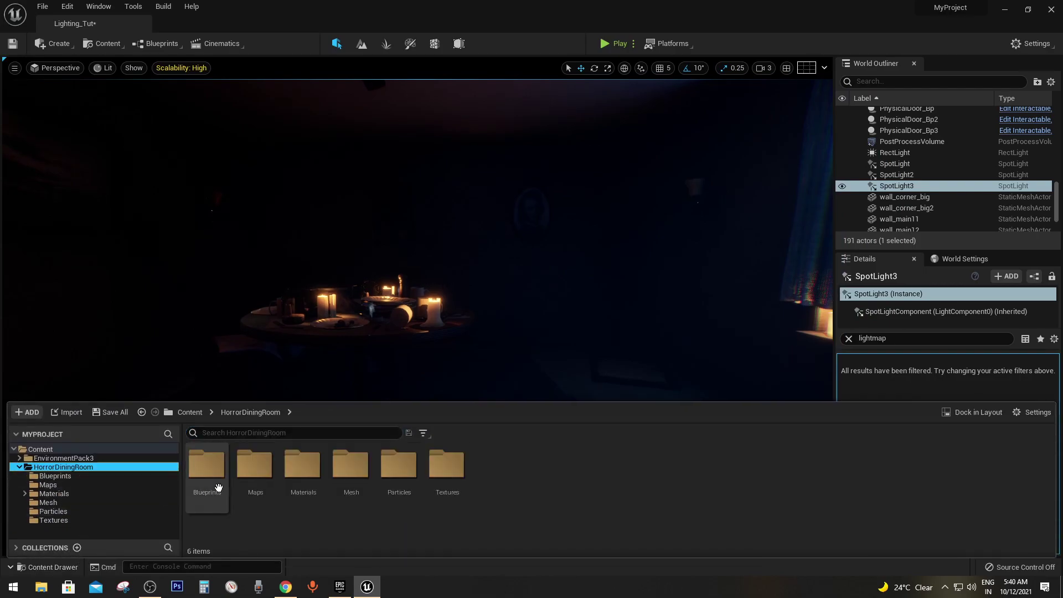
click(57, 482)
double_click(227, 496)
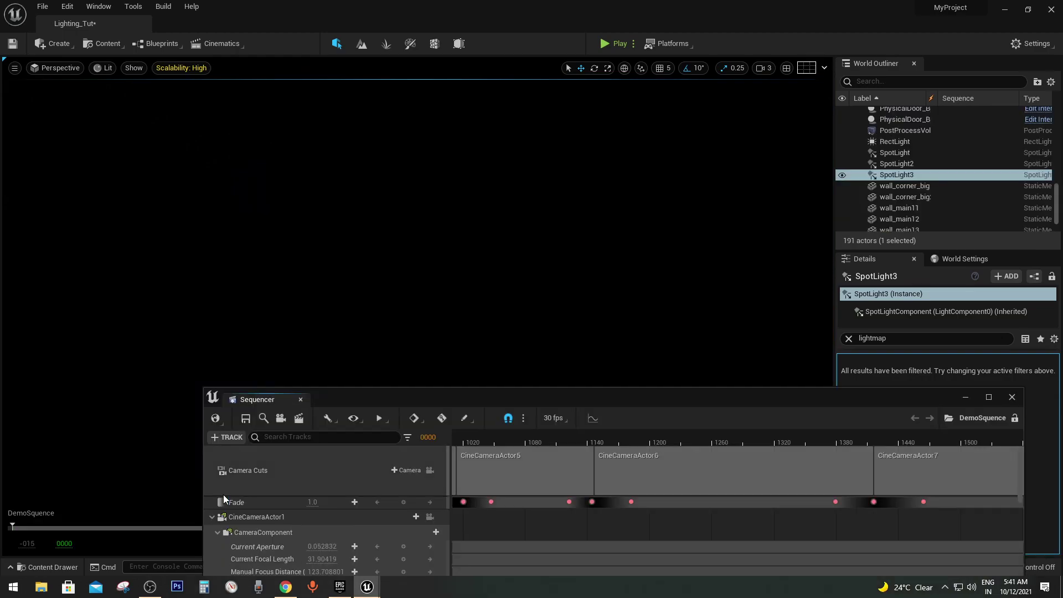
click(429, 469)
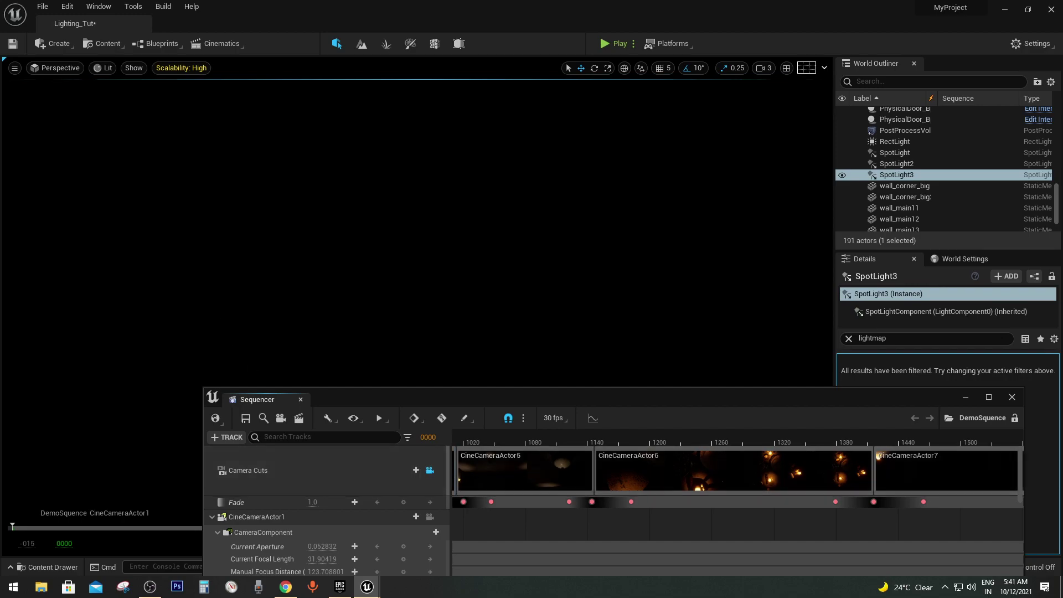
click(964, 397)
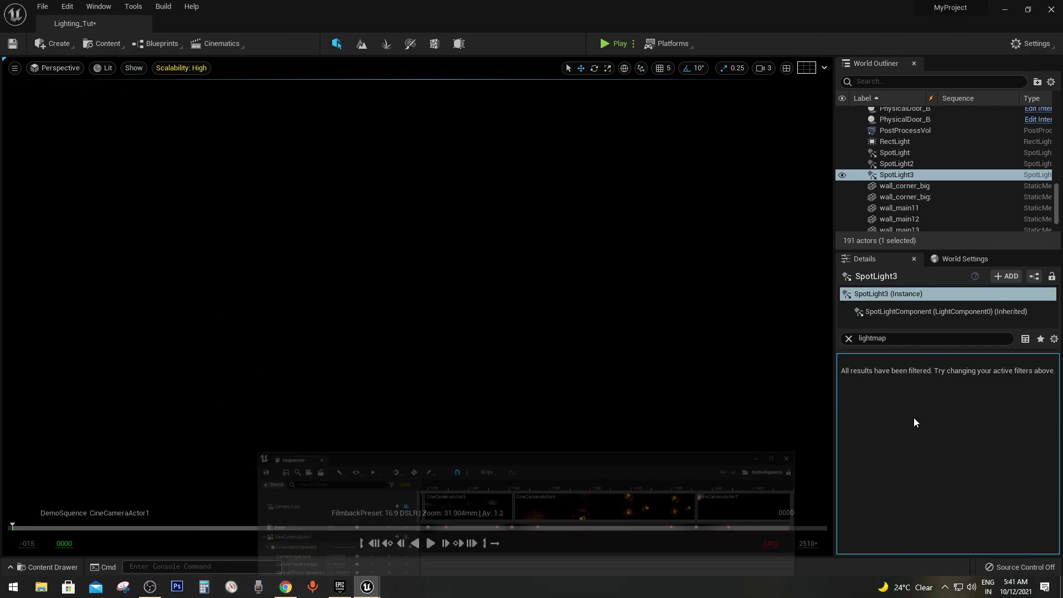
click(591, 437)
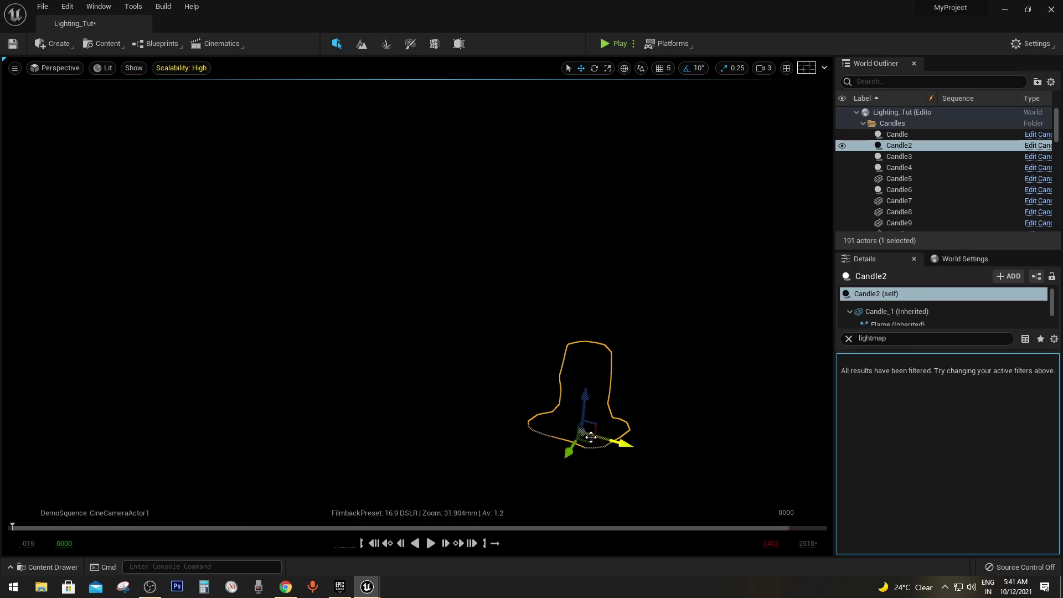
Play DemoSequence full-screen and scrub the playhead to frame 2345 before exiting immersive mode.
key(F11)
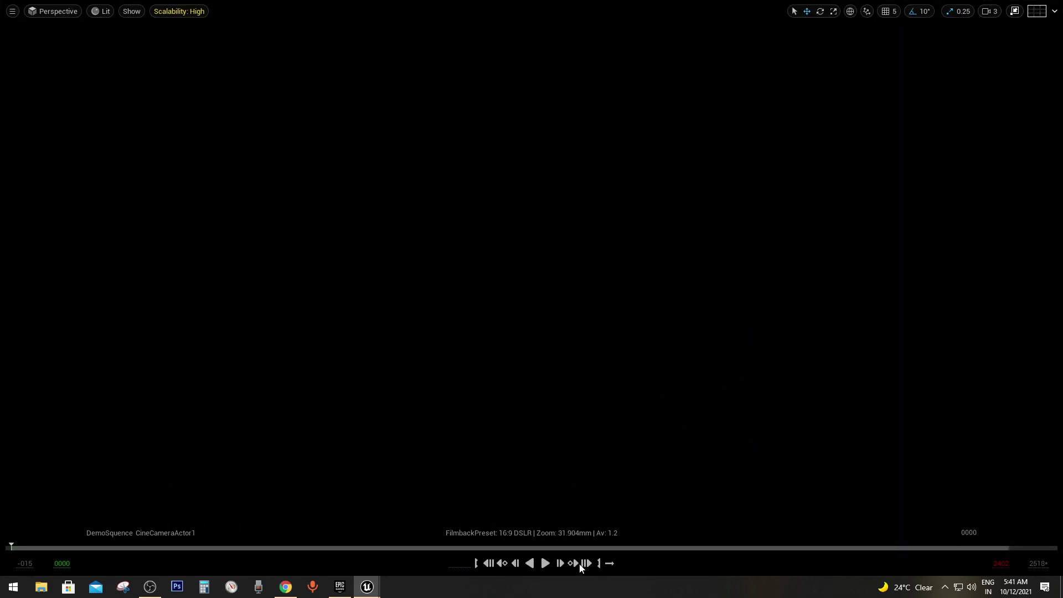
click(548, 563)
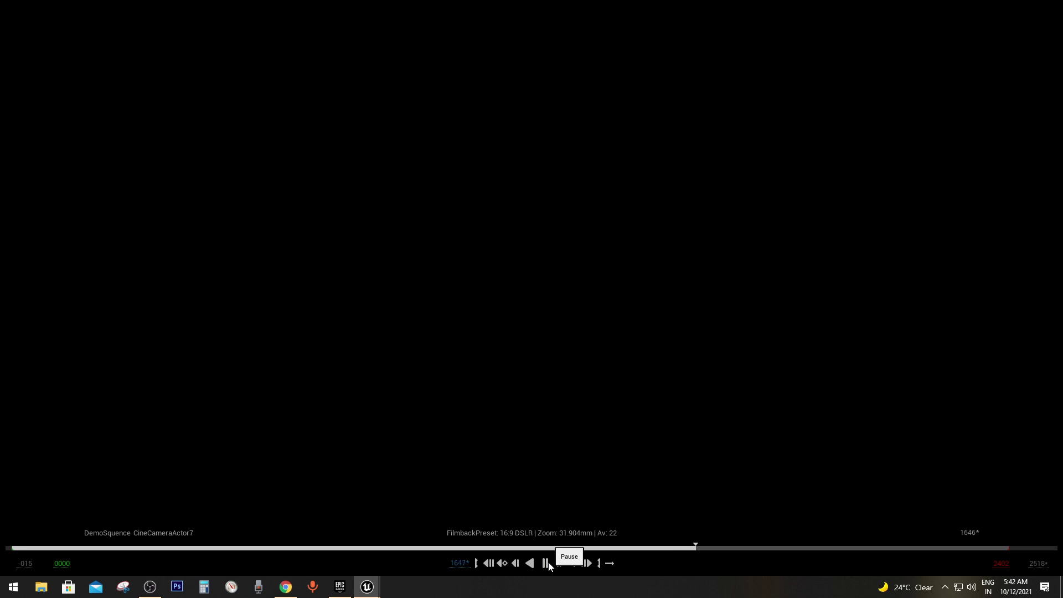
drag(734, 548, 828, 549)
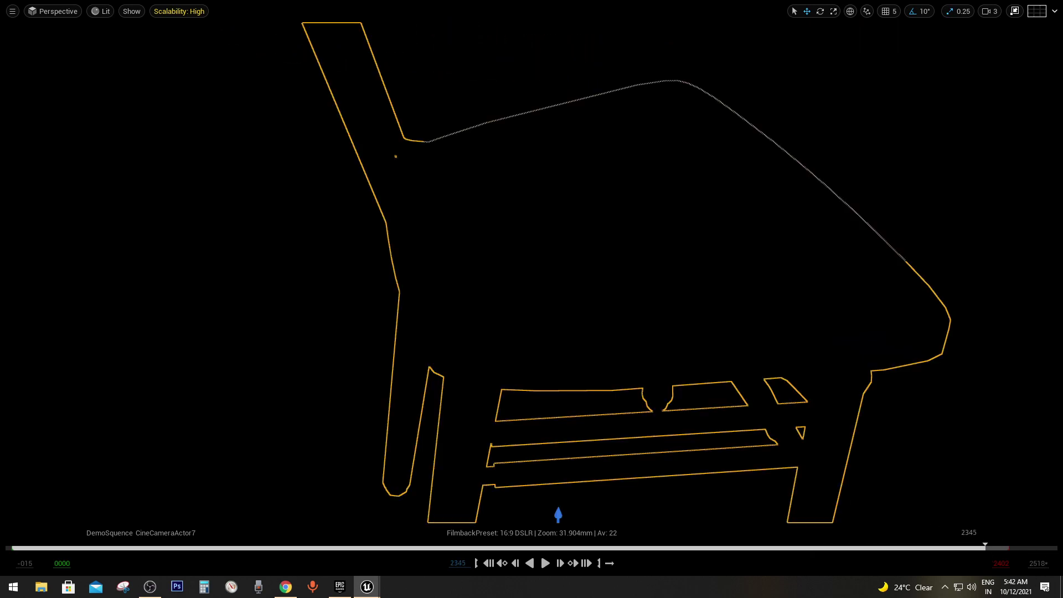
key(F11)
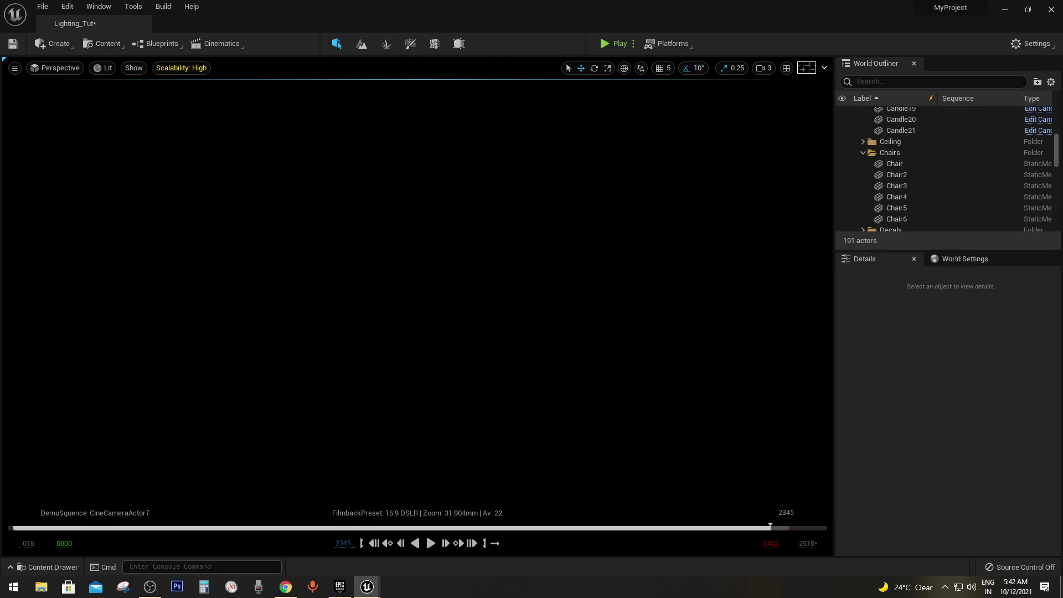
Switch to the Default Viewport and fly out to view the whole room.
click(55, 68)
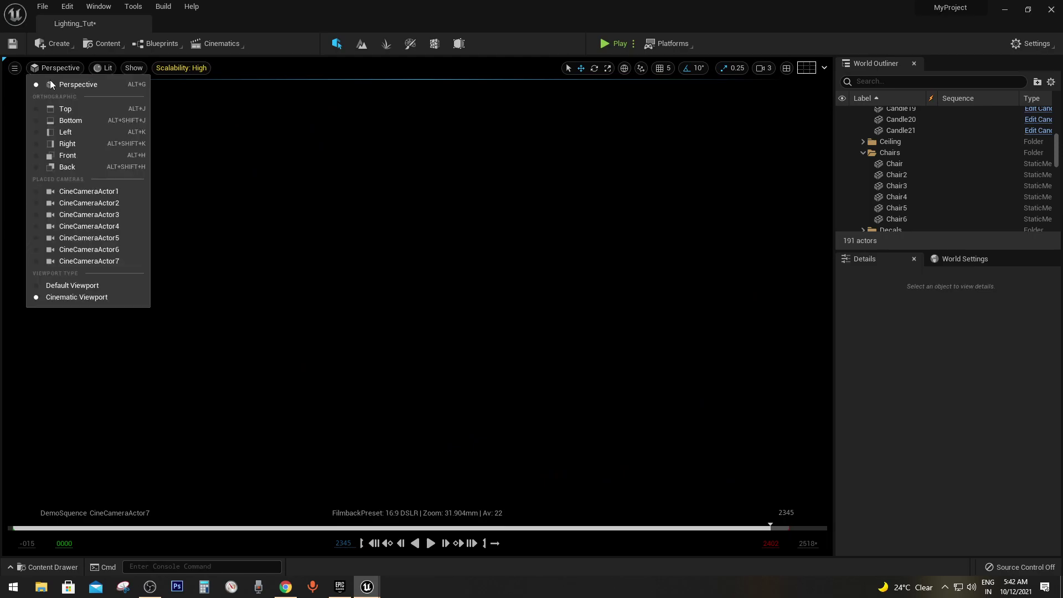
click(67, 293)
right_drag(421, 305, 420, 305)
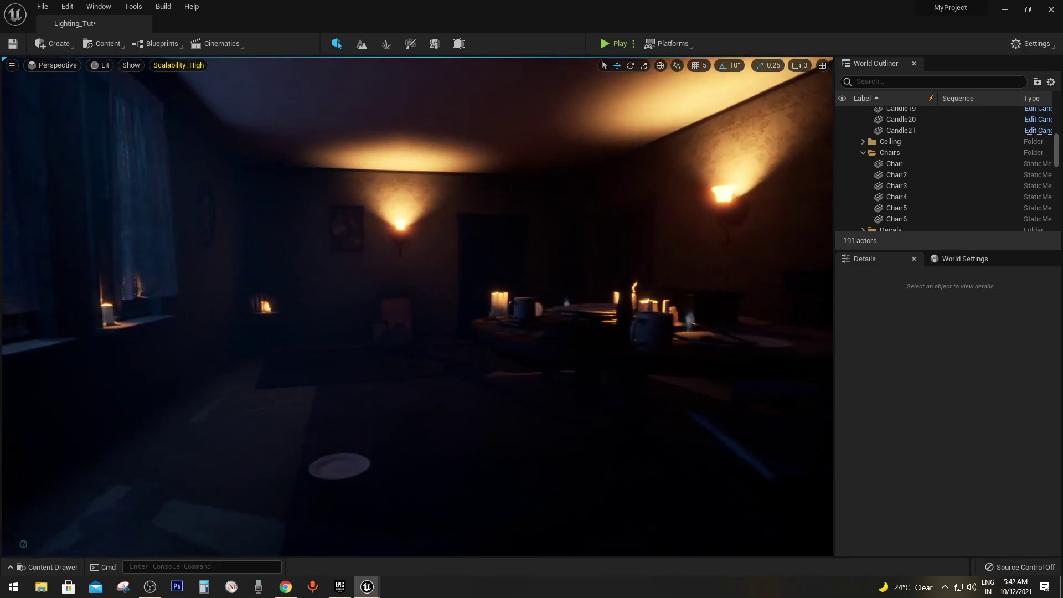
right_drag(338, 198, 338, 198)
Drag a Cine Camera Actor from Create > All Classes into the dining room.
click(57, 44)
mouse_move(87, 308)
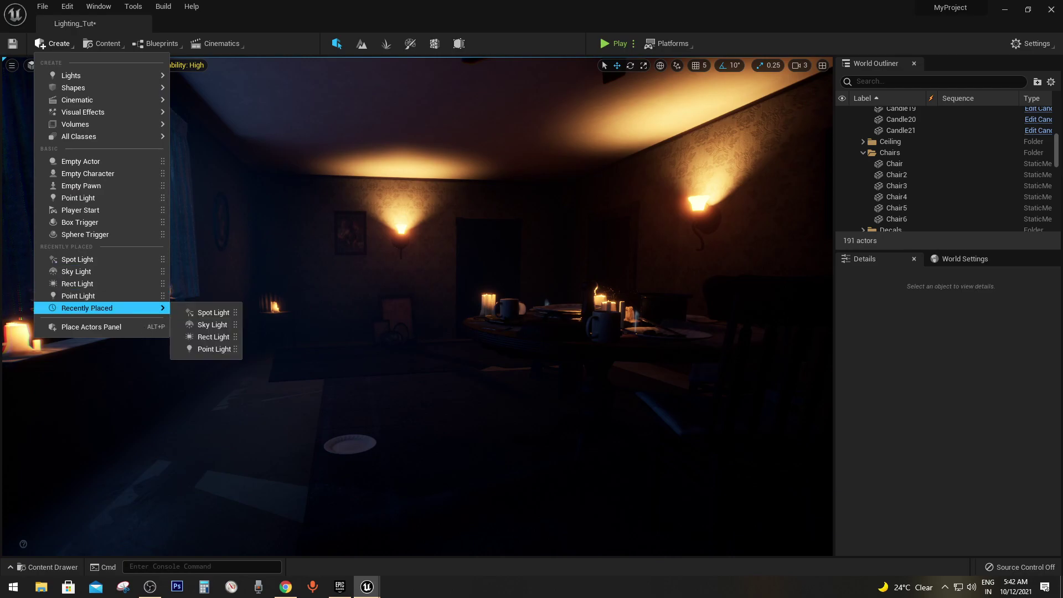
mouse_move(147, 141)
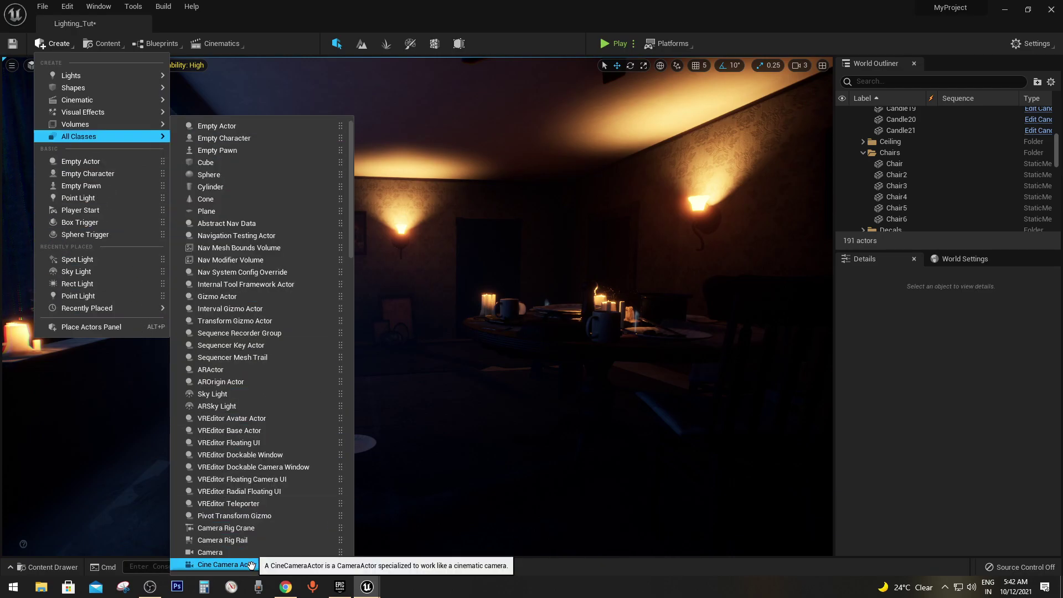
drag(251, 564, 557, 344)
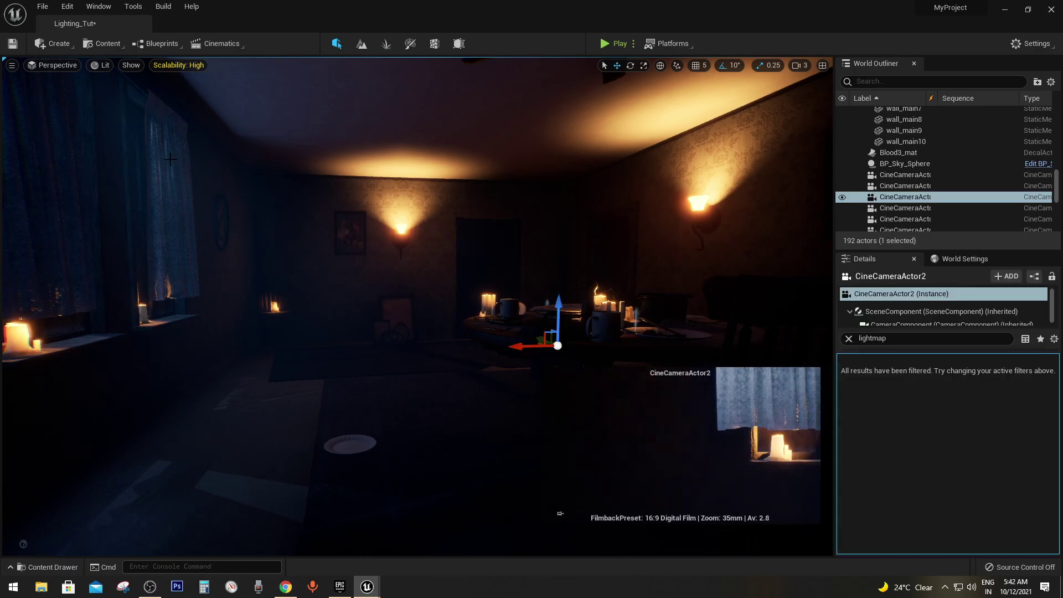
click(62, 68)
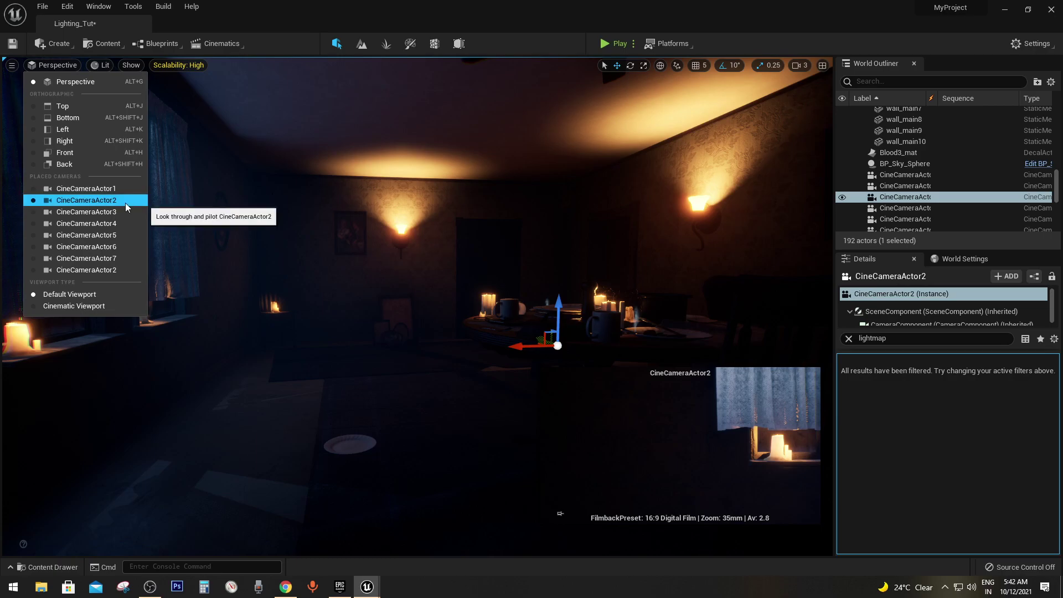
Pilot CineCameraActor2 at camera speed 1, aim it at the sconce and table, and clear the Details filter.
click(99, 270)
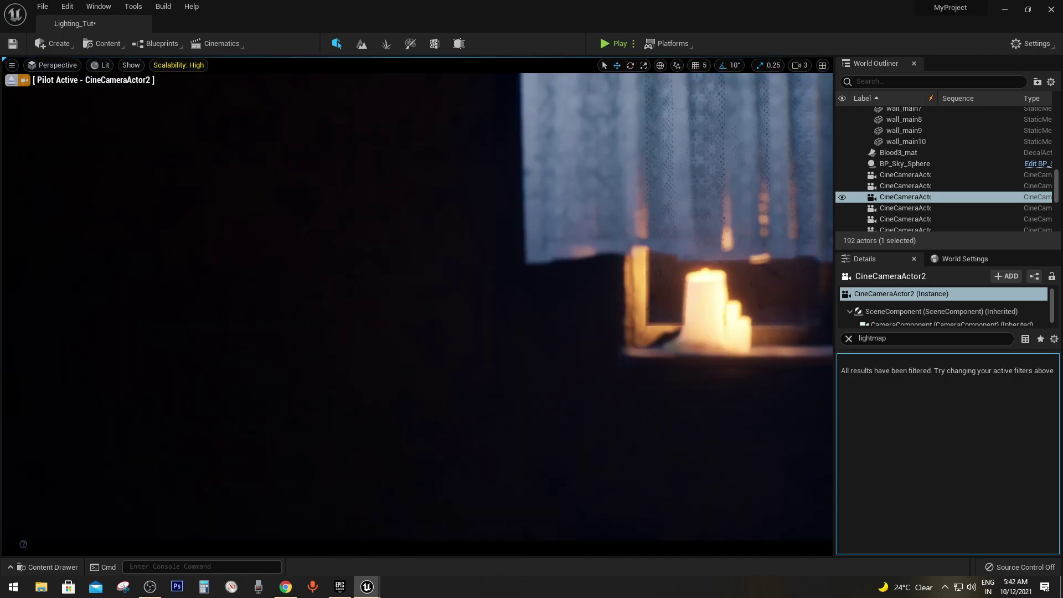
right_drag(566, 375, 566, 375)
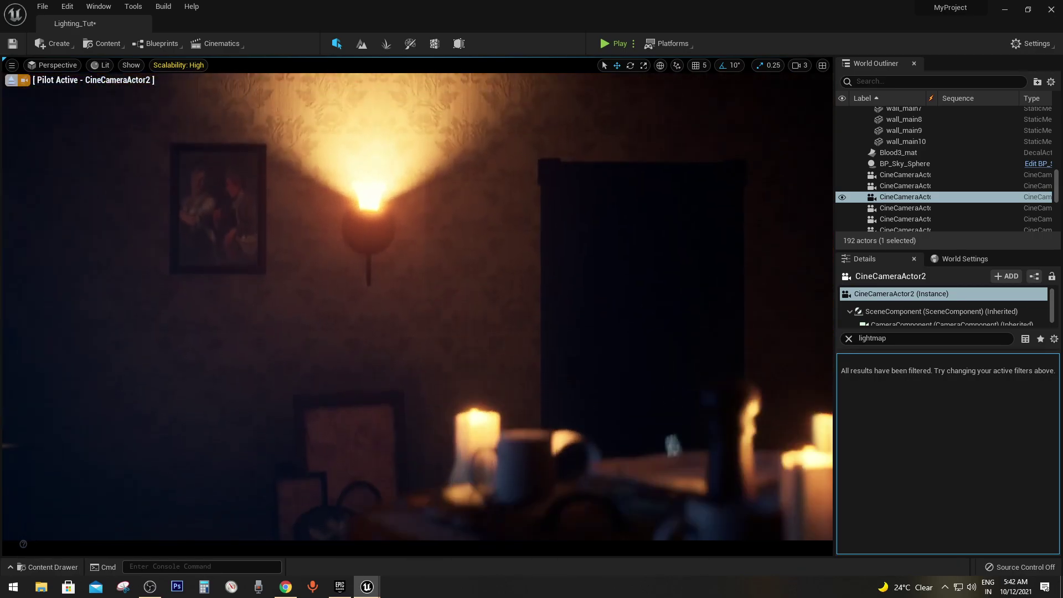
click(731, 64)
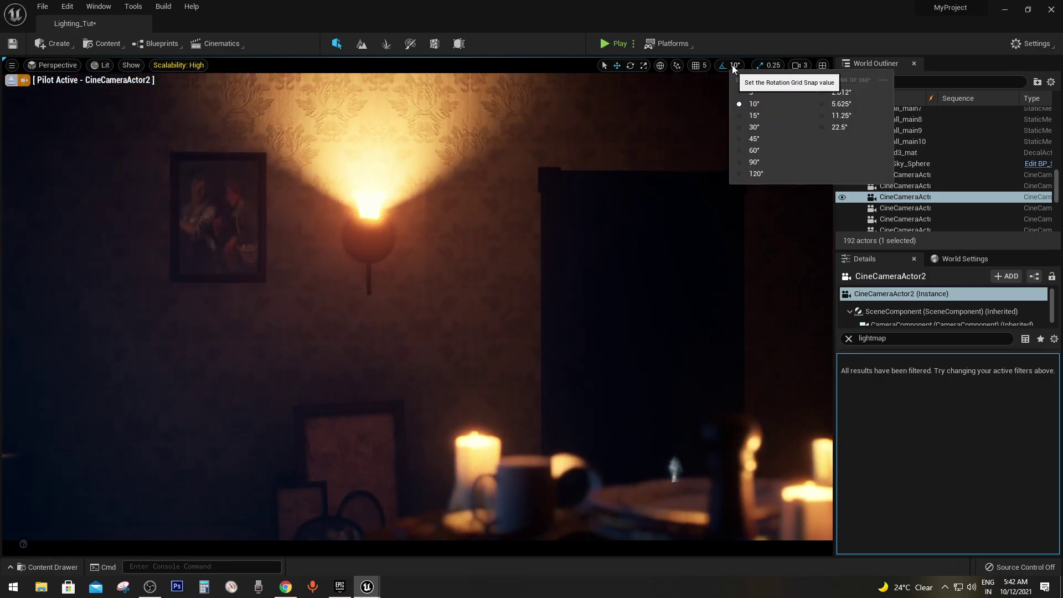
click(797, 65)
click(797, 64)
click(797, 65)
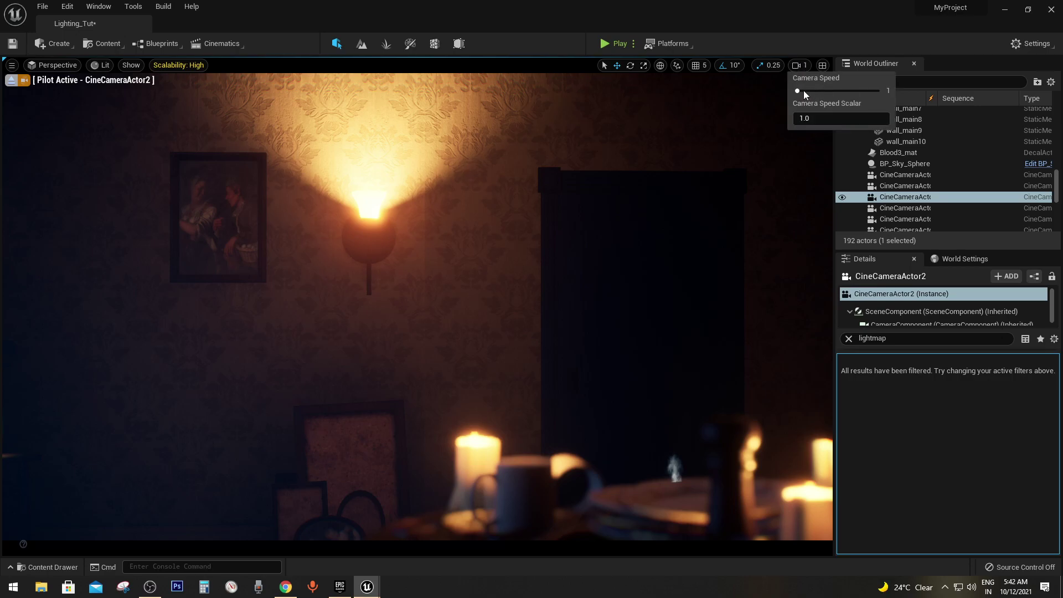
right_drag(777, 129, 777, 128)
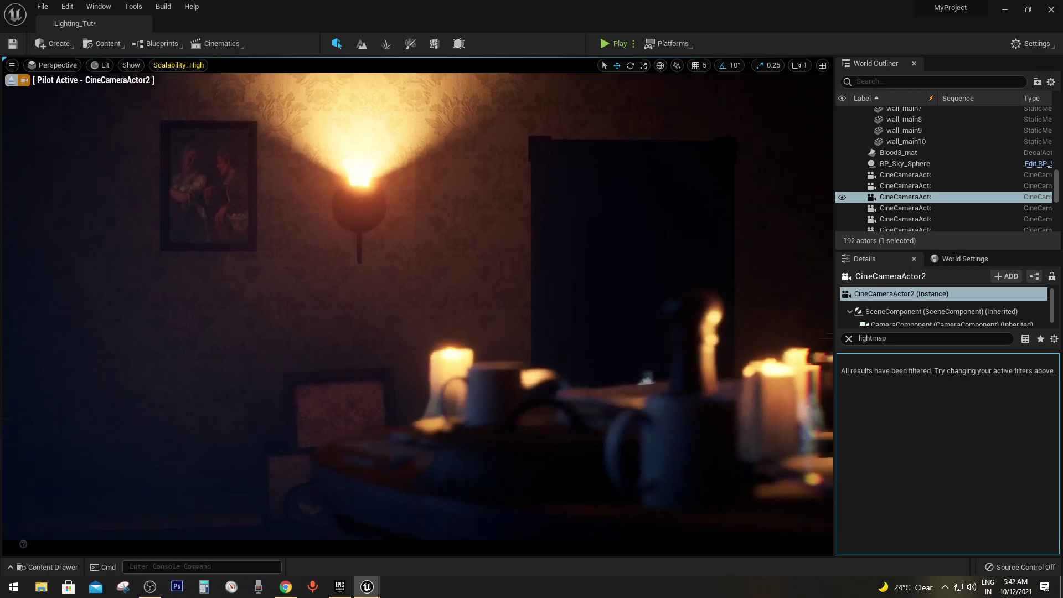
right_drag(624, 266, 624, 266)
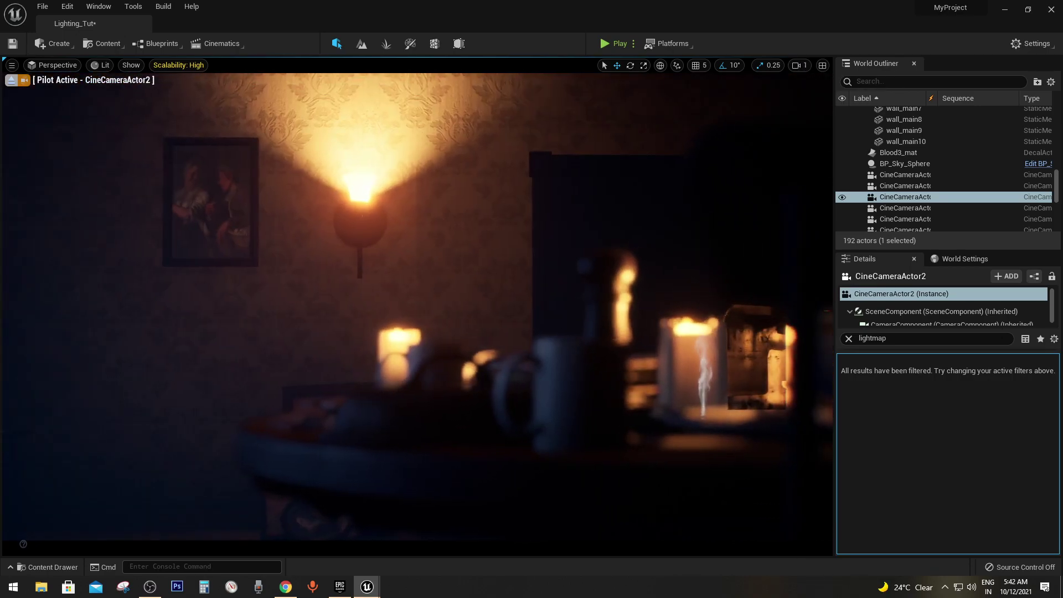
click(848, 339)
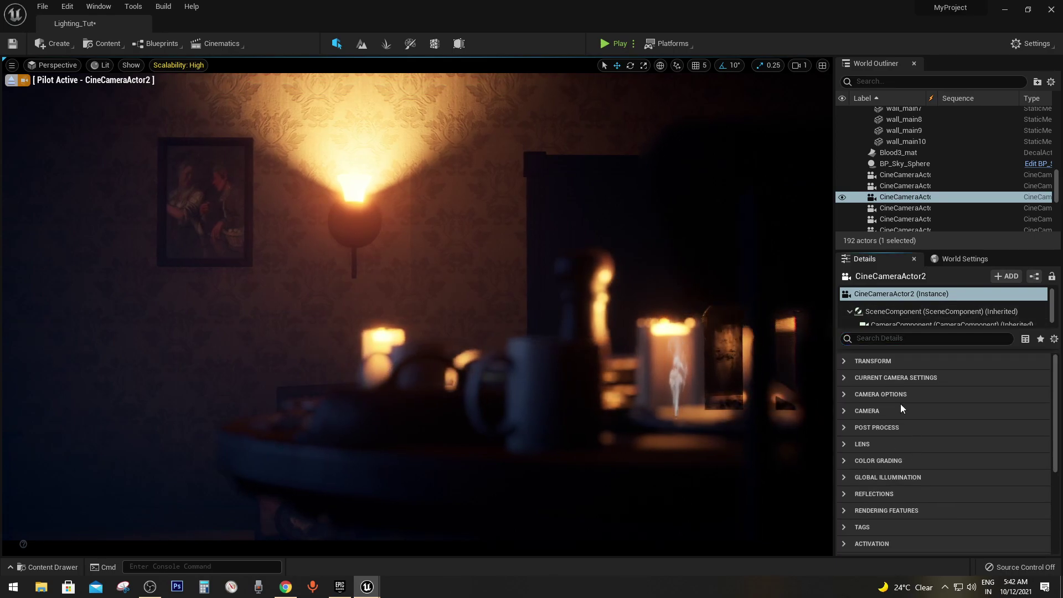
Keep 16:9 Digital Film and Universal Zoom presets, and lower Sensor Height for a letterboxed frame.
click(846, 379)
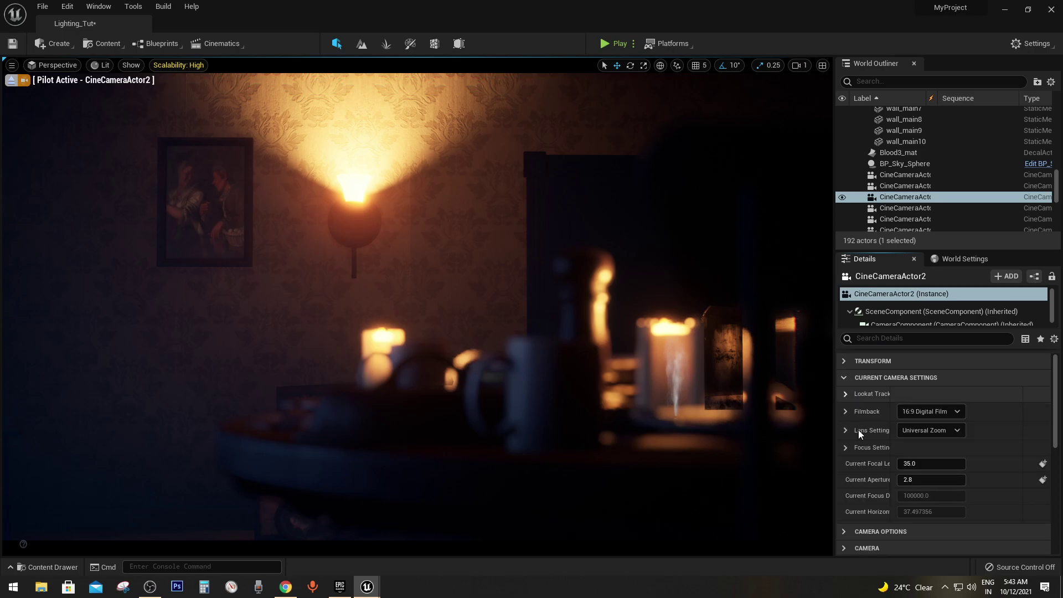
scroll(908, 398, down, 1)
click(930, 378)
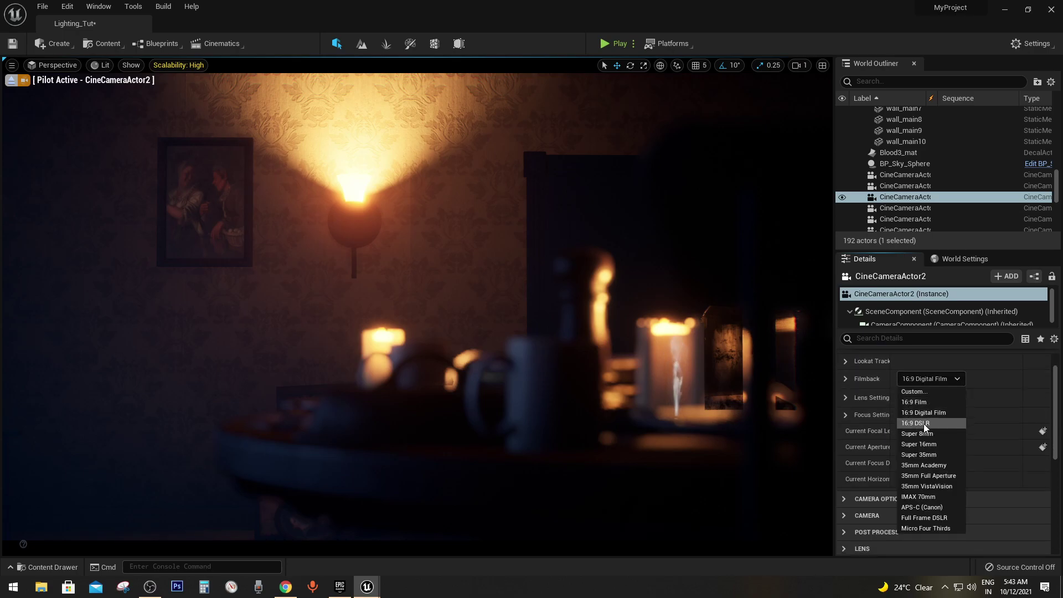
click(948, 414)
click(950, 398)
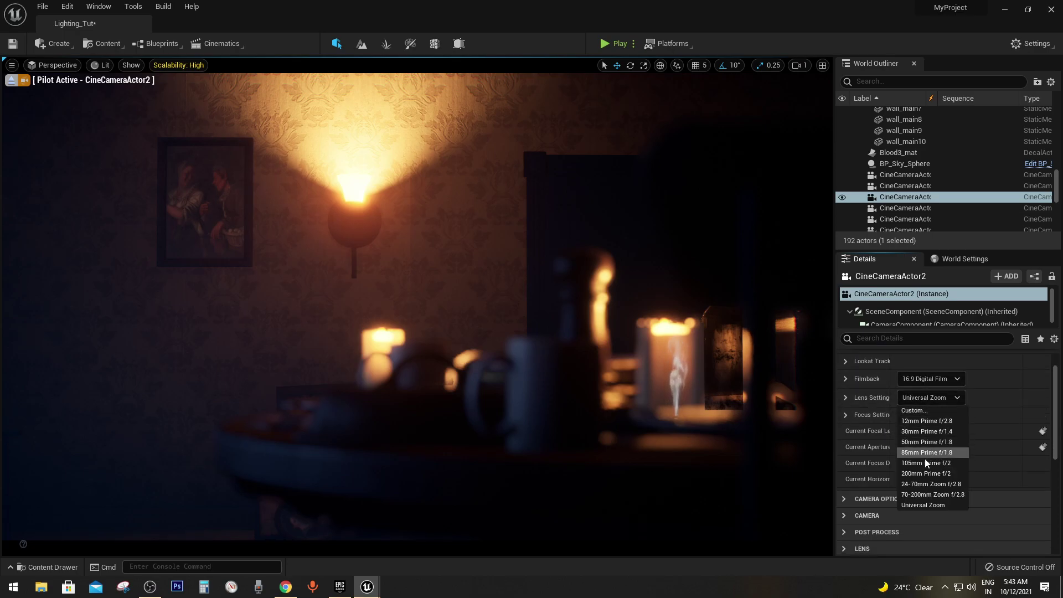
click(993, 414)
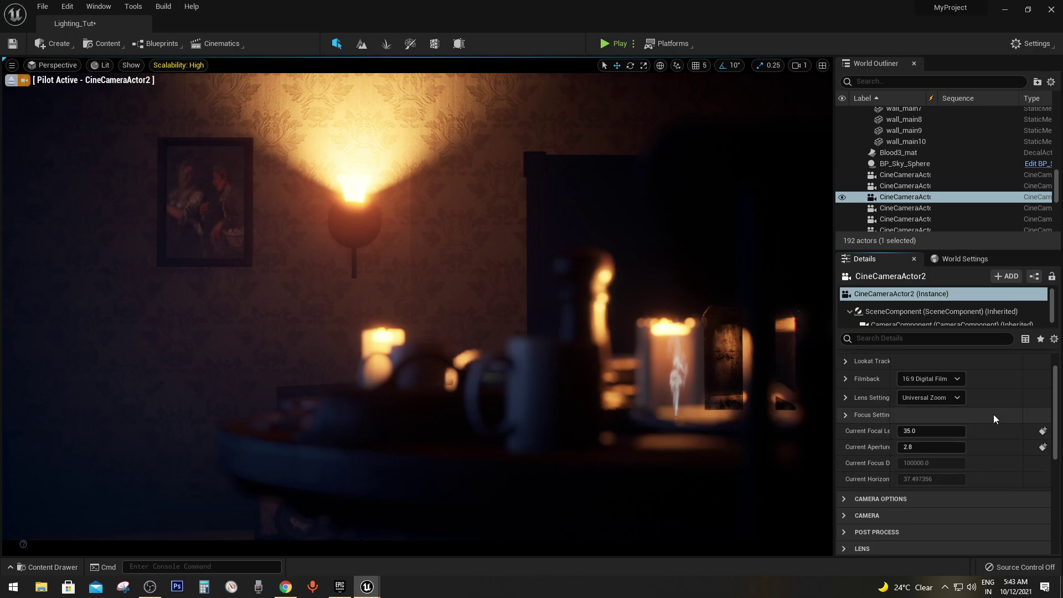
scroll(848, 402, down, 2)
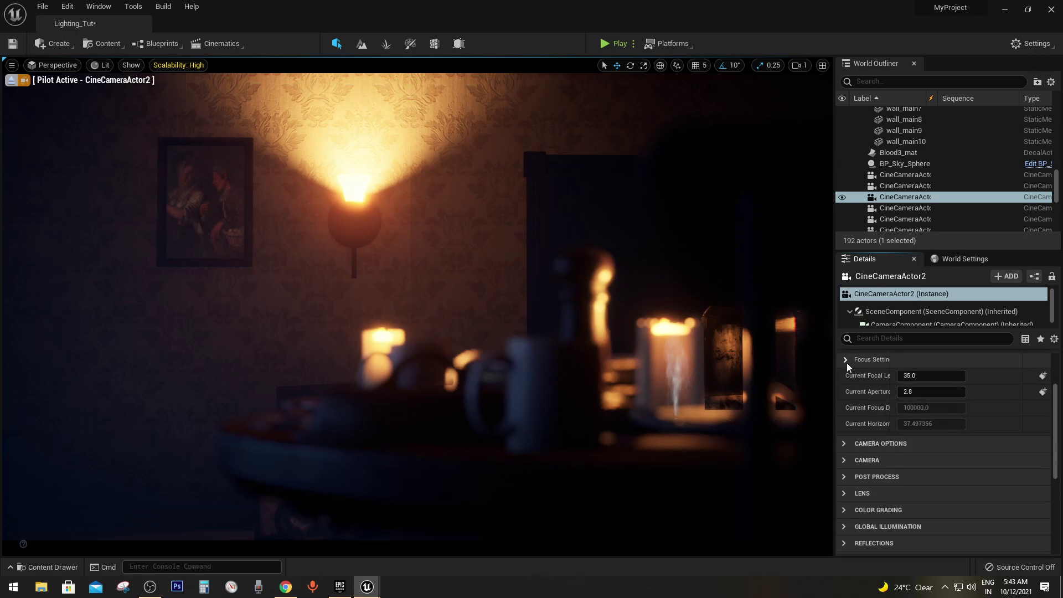
scroll(855, 378, up, 3)
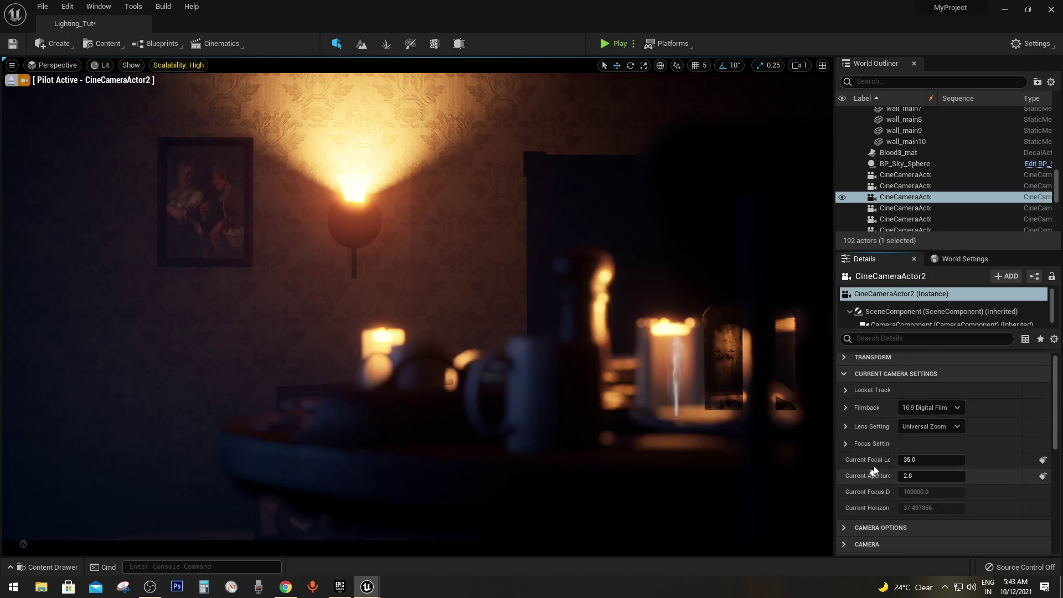
click(844, 411)
click(845, 410)
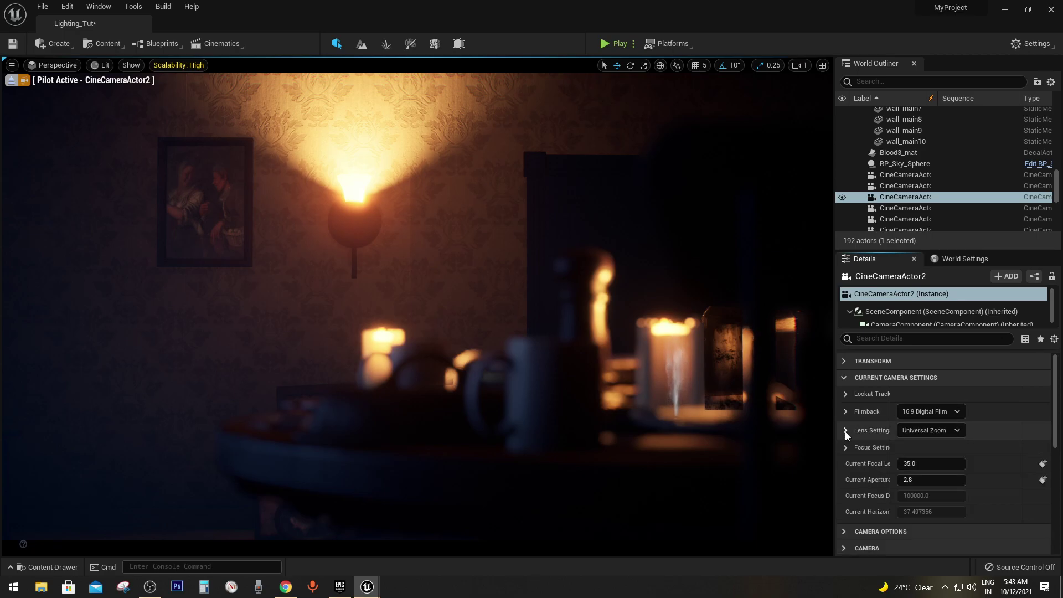
click(845, 411)
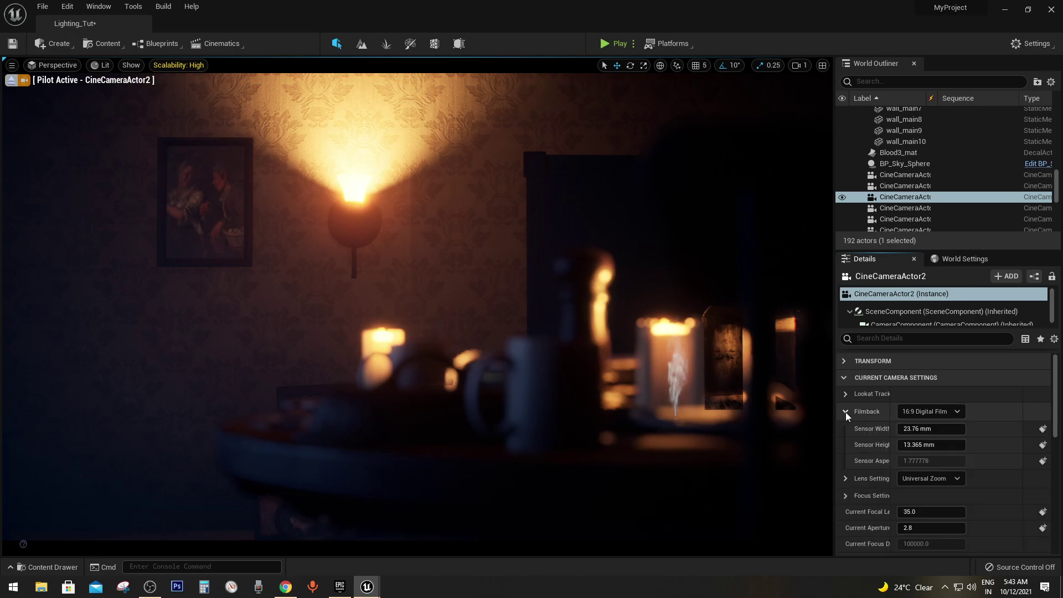
drag(930, 444, 868, 444)
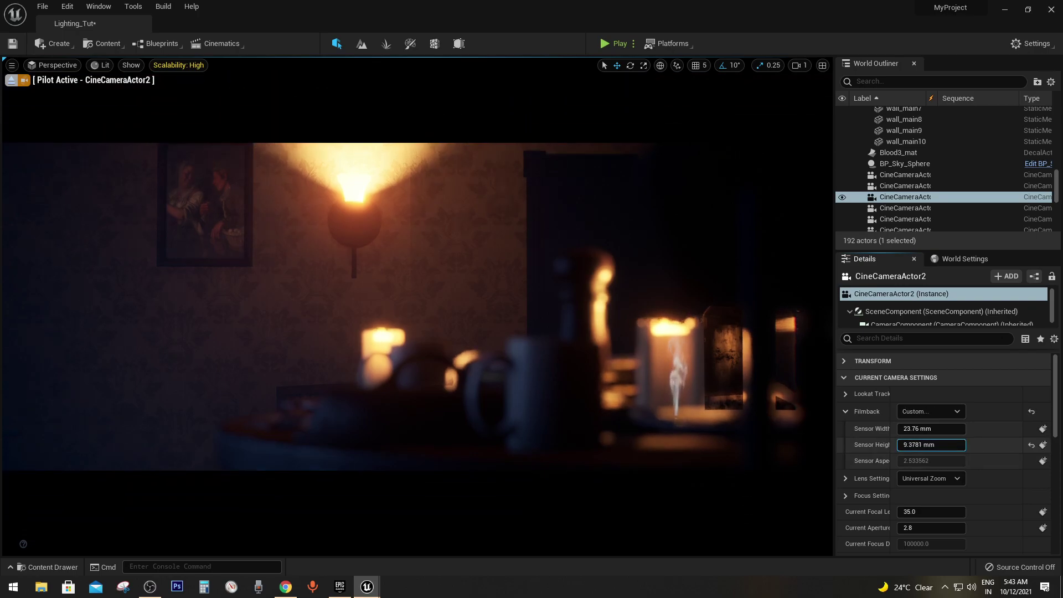
click(846, 411)
Pull Manual Focus Distance to about 165 cm on the table and turn off the debug focus plane.
click(845, 447)
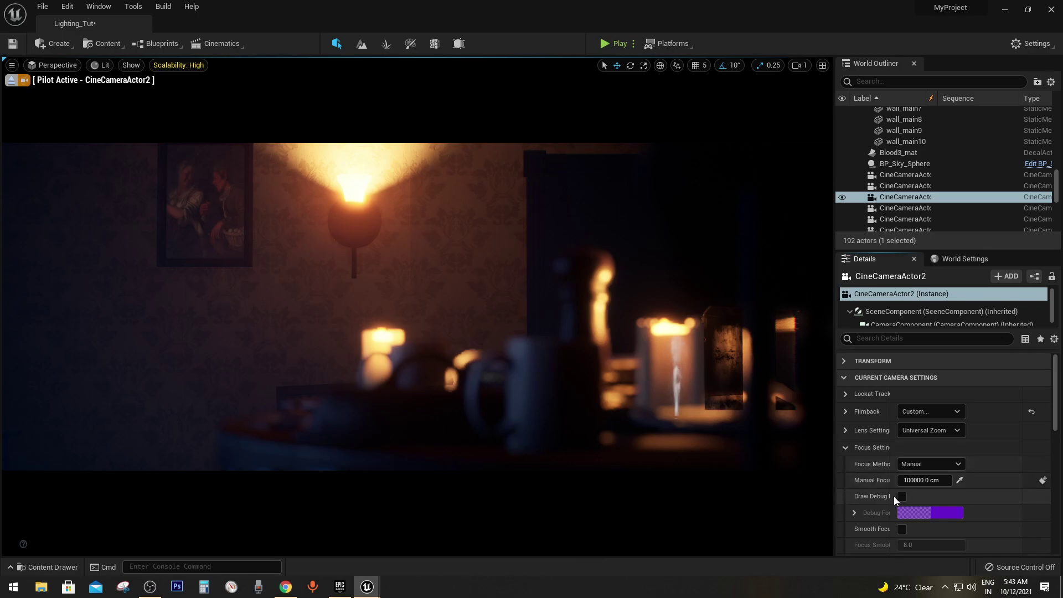
drag(918, 479, 863, 480)
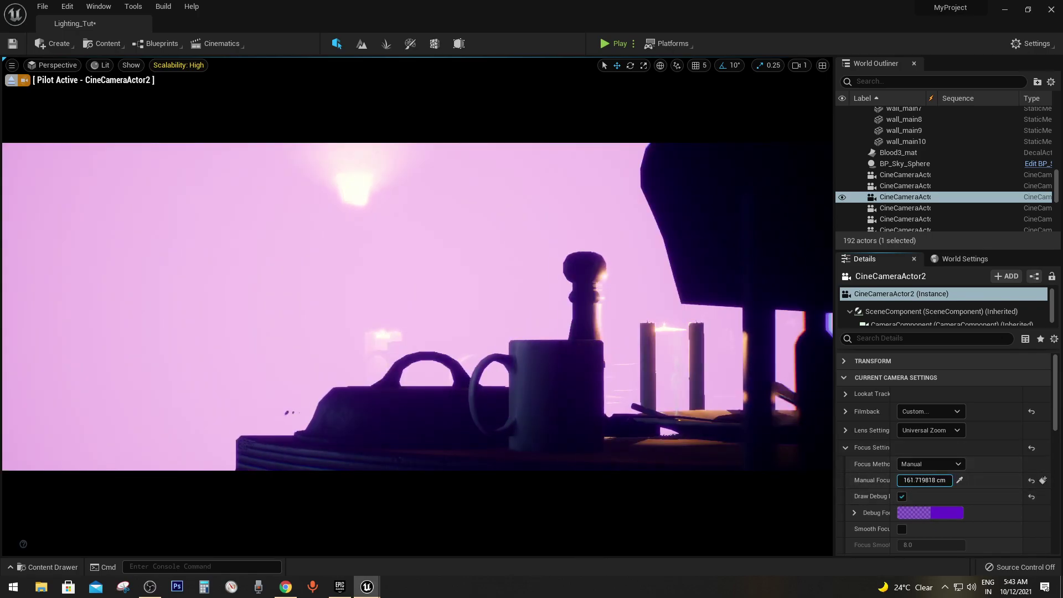
click(901, 496)
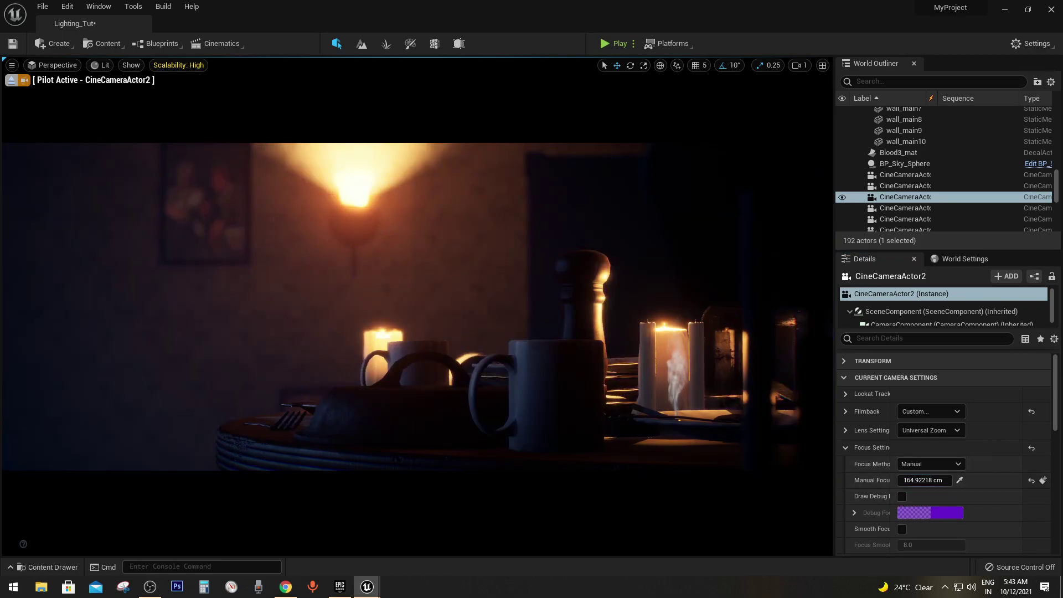
click(609, 360)
Preview CineCameraActor2's close shot of the mugs and candle jar full screen.
key(F11)
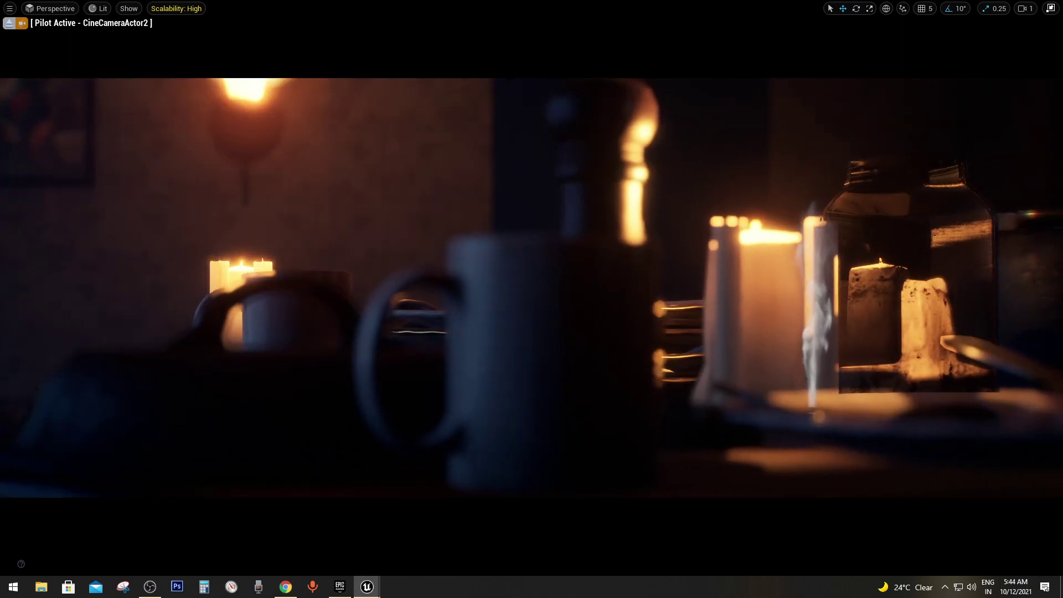
Return to the normal editor layout and scroll the World Outliner to find the cameras.
key(F11)
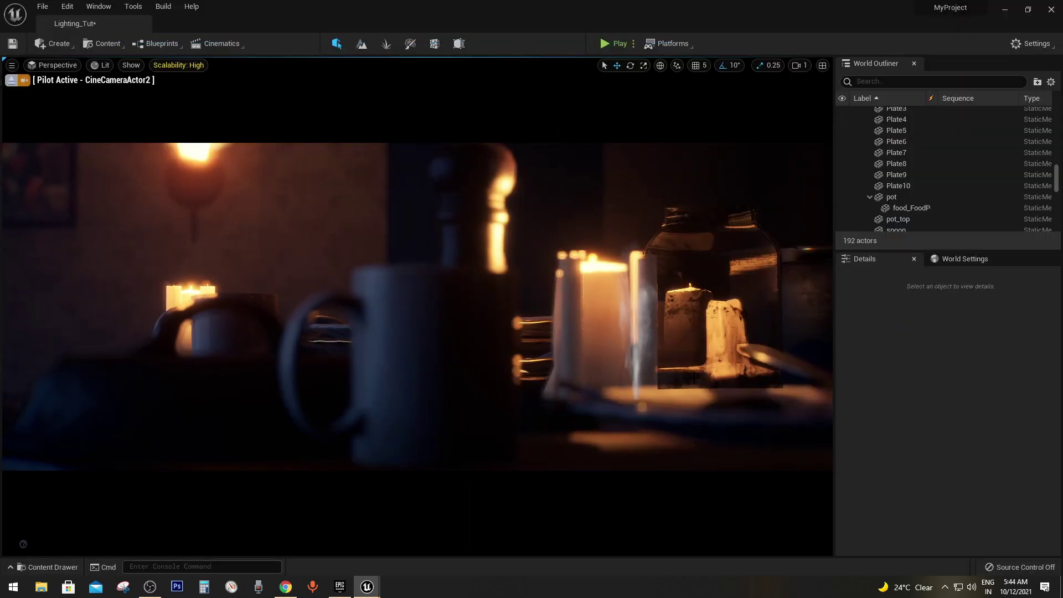
scroll(907, 205, down, 4)
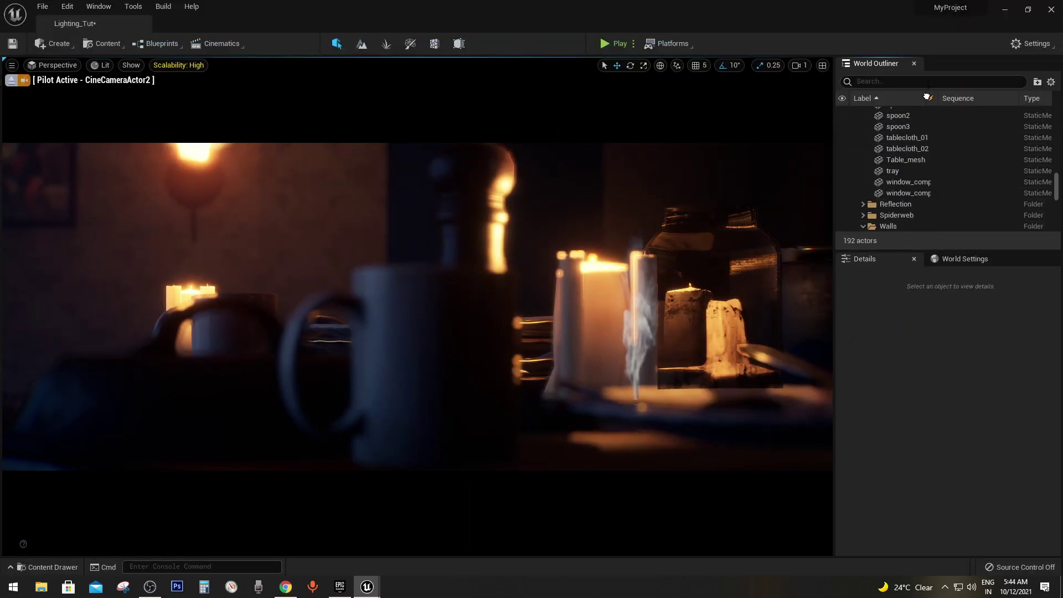
scroll(929, 205, down, 4)
scroll(924, 222, down, 4)
scroll(923, 222, up, 2)
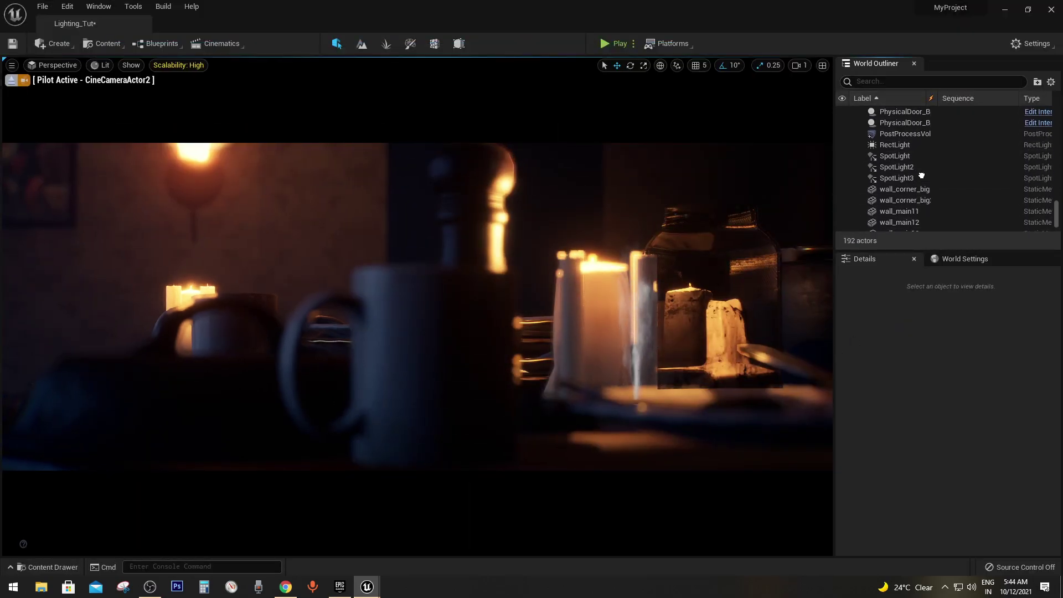
scroll(921, 222, up, 3)
scroll(917, 188, up, 4)
scroll(915, 218, up, 4)
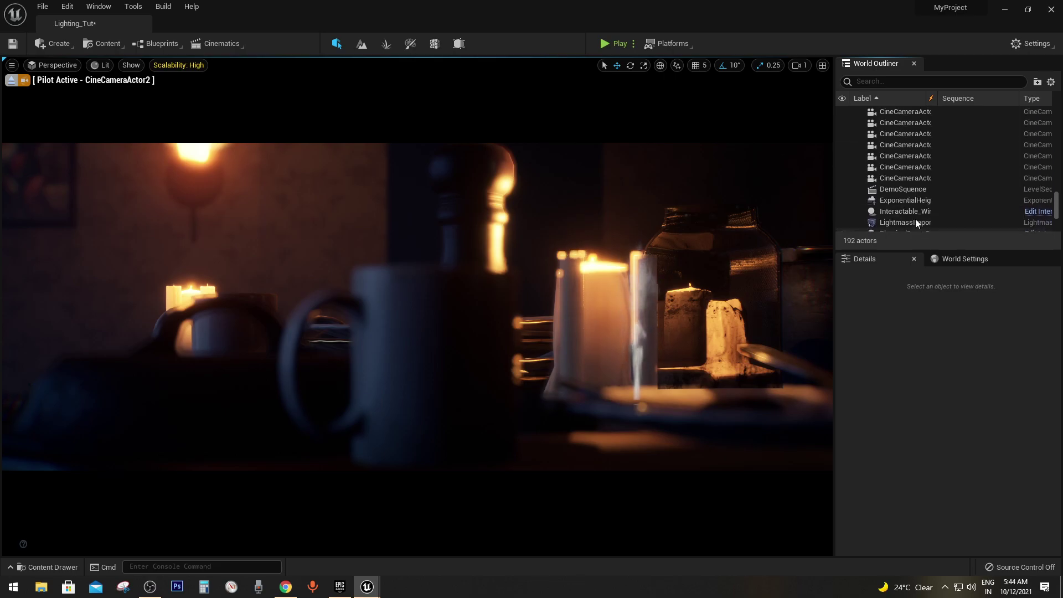
scroll(932, 138, up, 5)
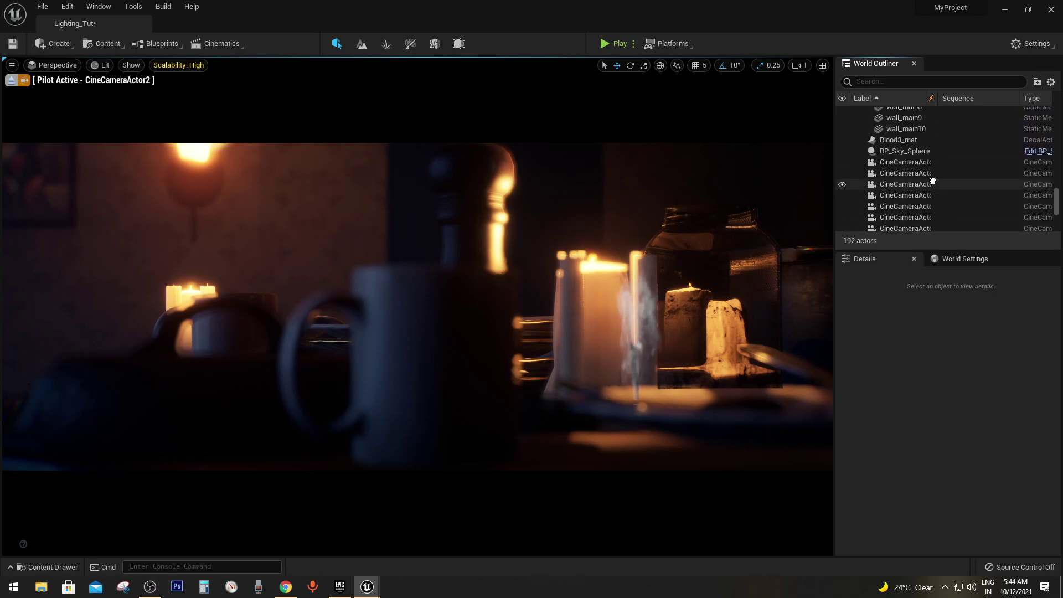
scroll(932, 161, down, 2)
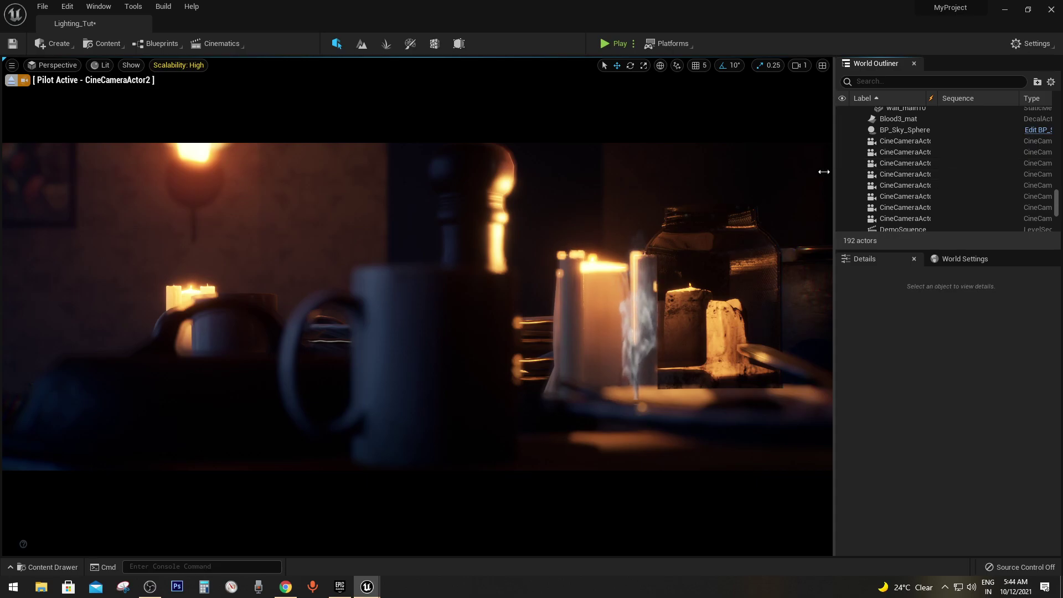
Widen the actor list, select the piloted CineCameraActor2, and widen the viewport.
drag(823, 171, 784, 172)
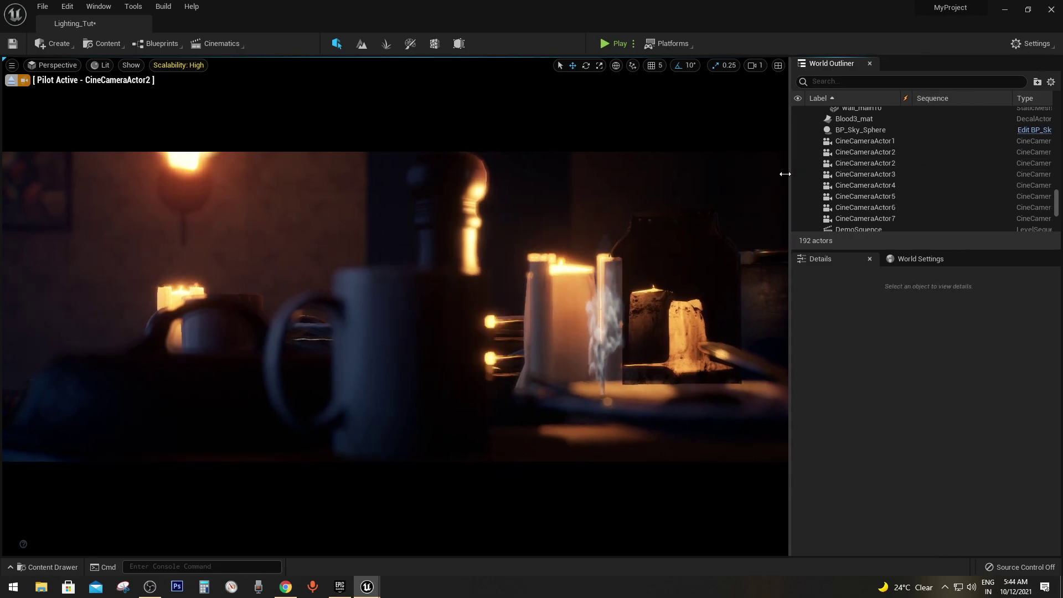
click(832, 160)
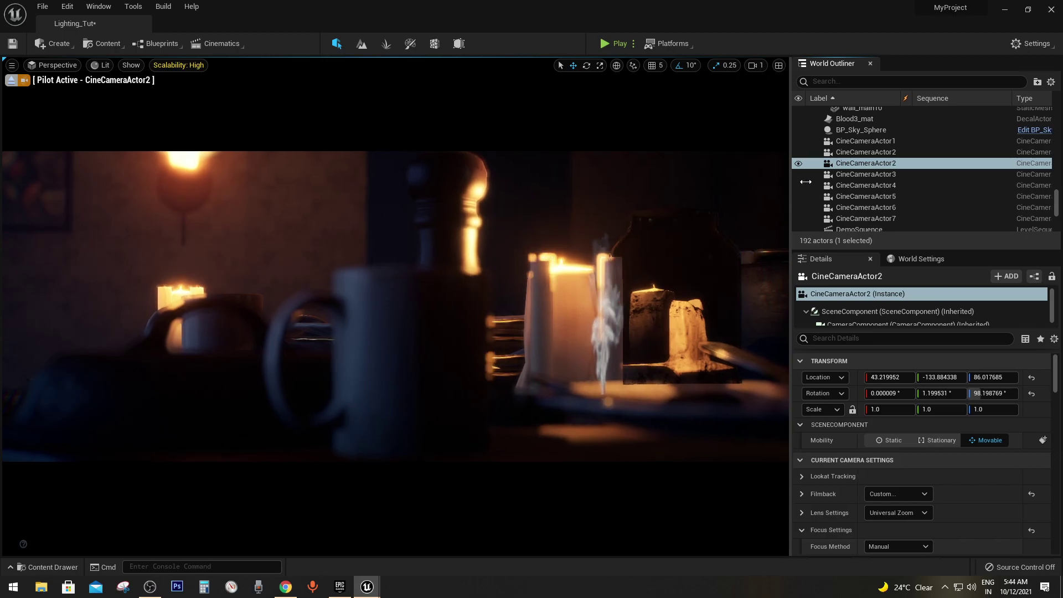
drag(788, 180, 813, 181)
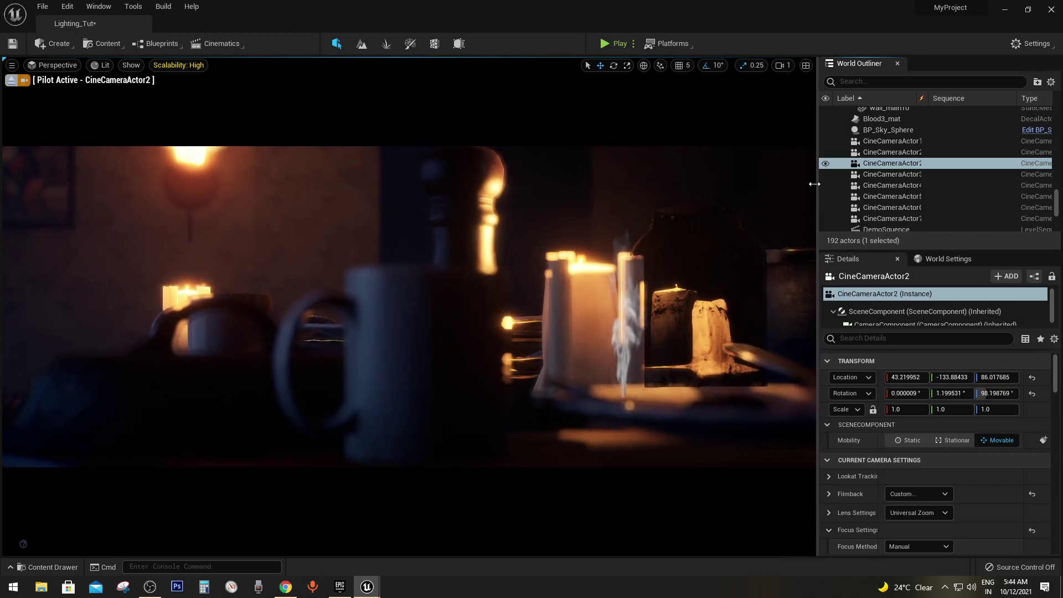
click(871, 153)
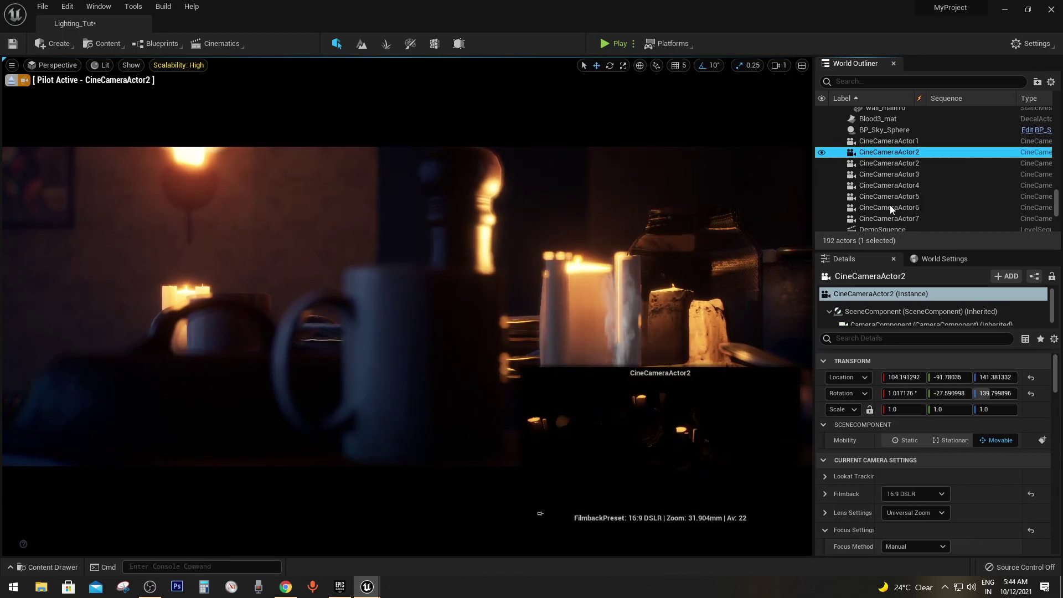
click(888, 164)
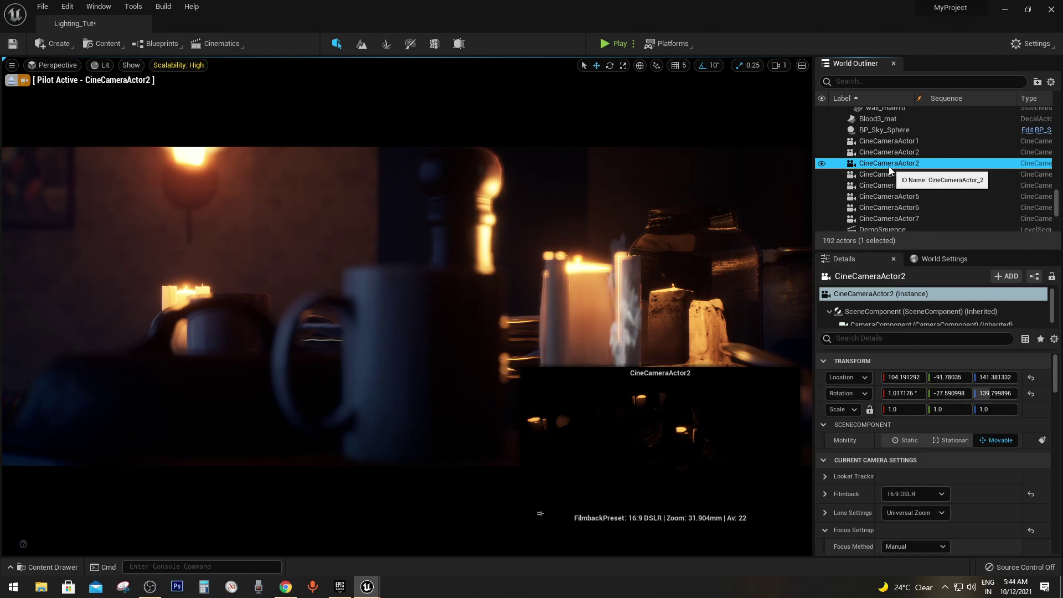
scroll(970, 364, down, 5)
Swing the piloted camera to a new angle and pull Manual Focus to about 98 cm on the jar.
scroll(971, 364, down, 1)
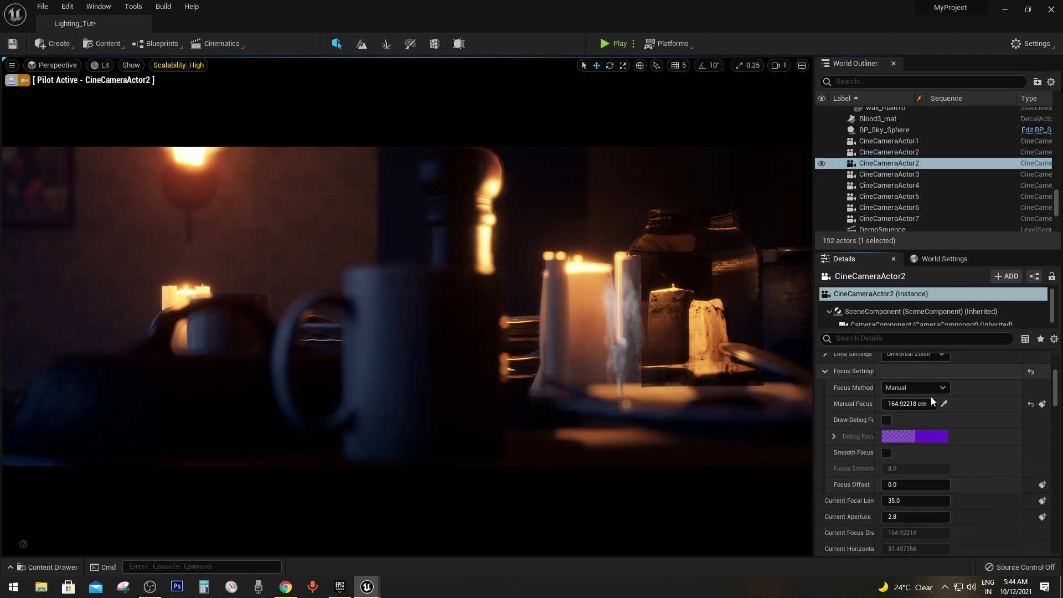
drag(907, 403, 877, 403)
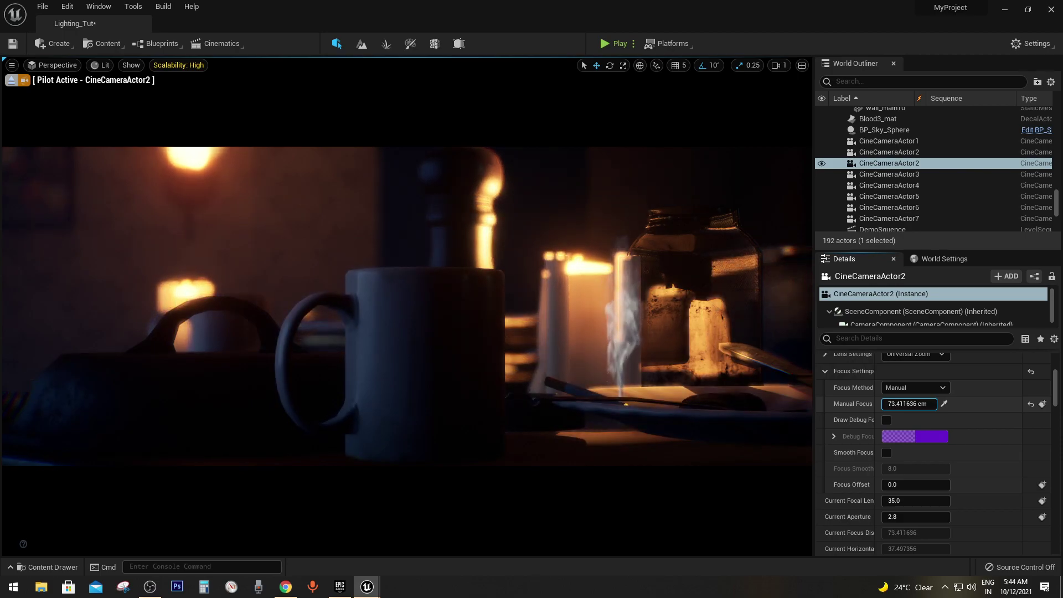
drag(908, 403, 940, 403)
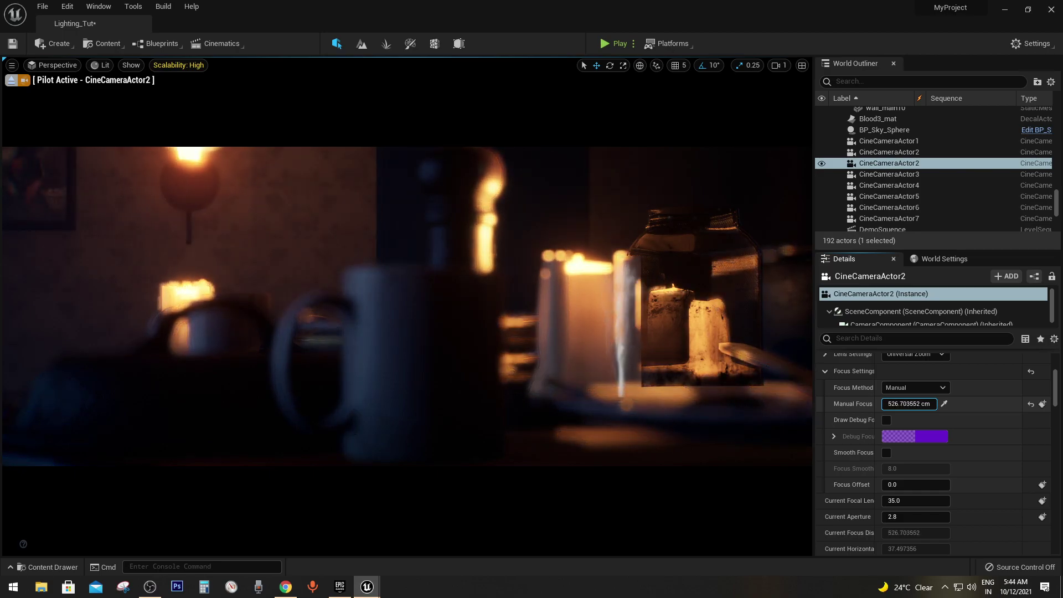
right_drag(559, 325, 560, 326)
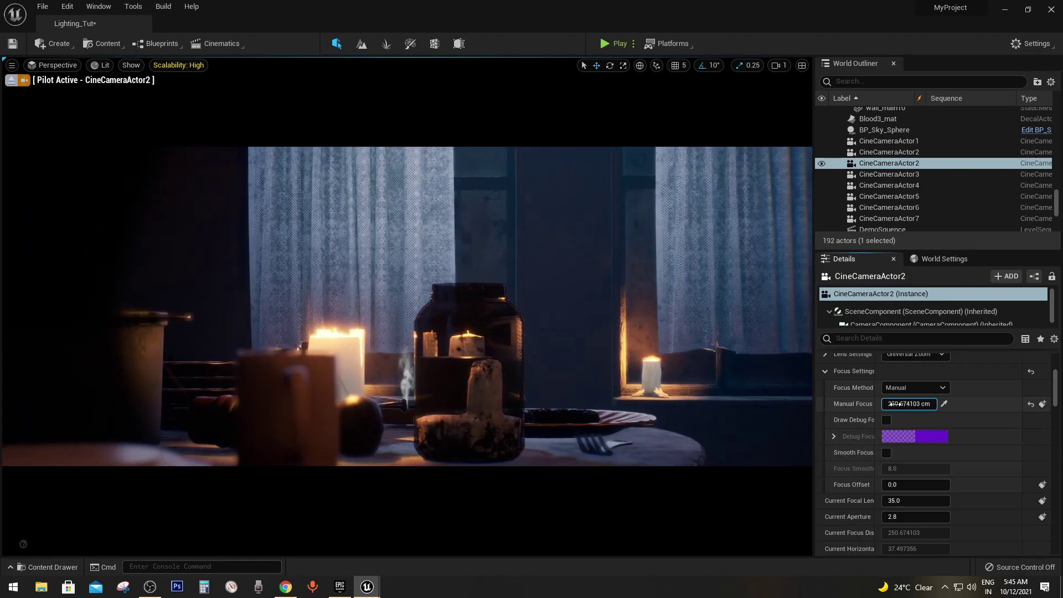
drag(892, 403, 846, 404)
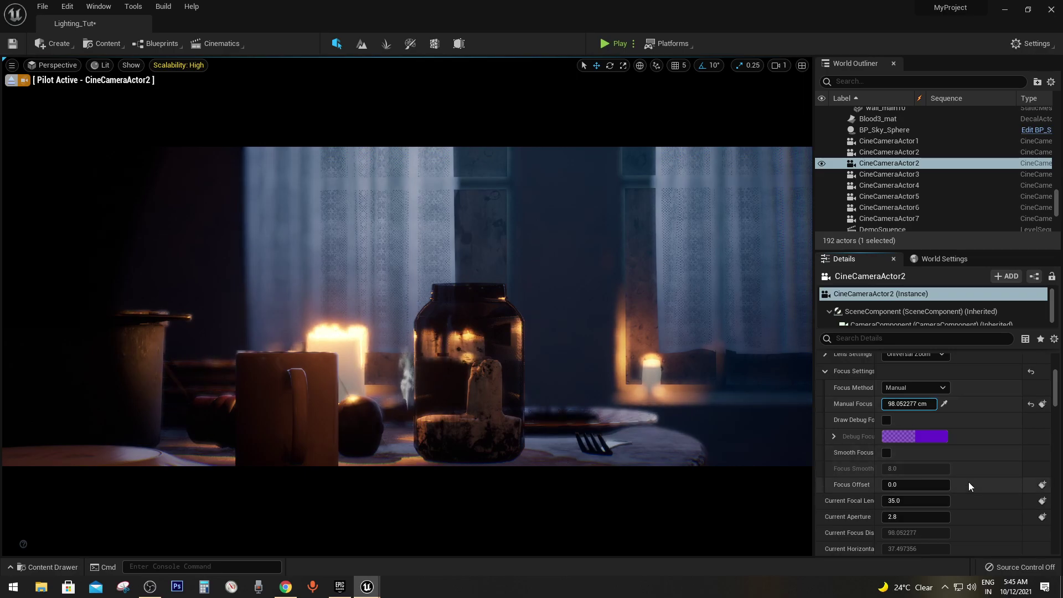
Set the cine camera's Current Focal Length to 24 mm.
scroll(968, 486, down, 3)
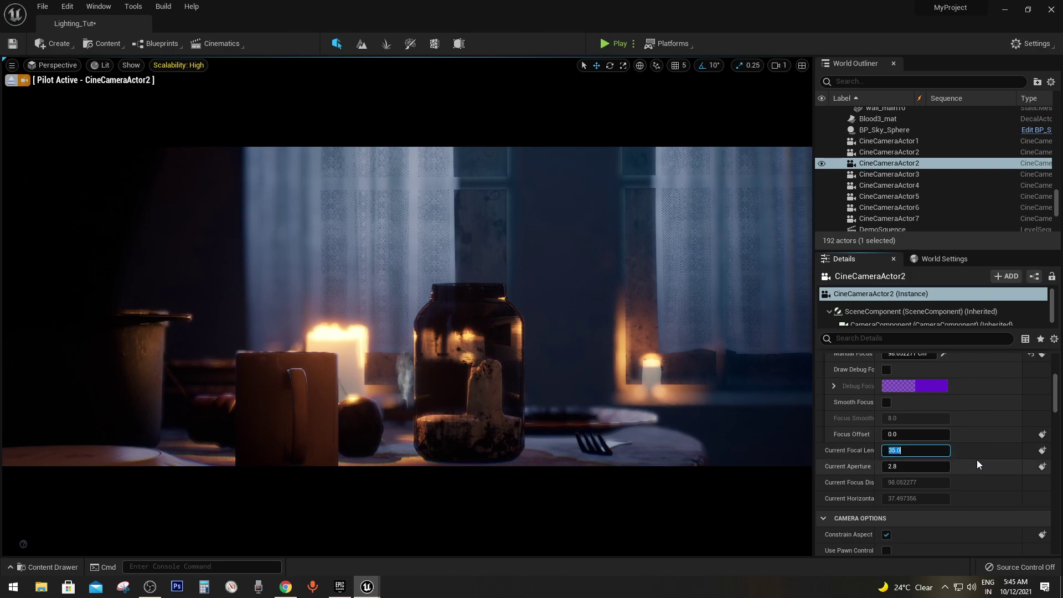
text(24)
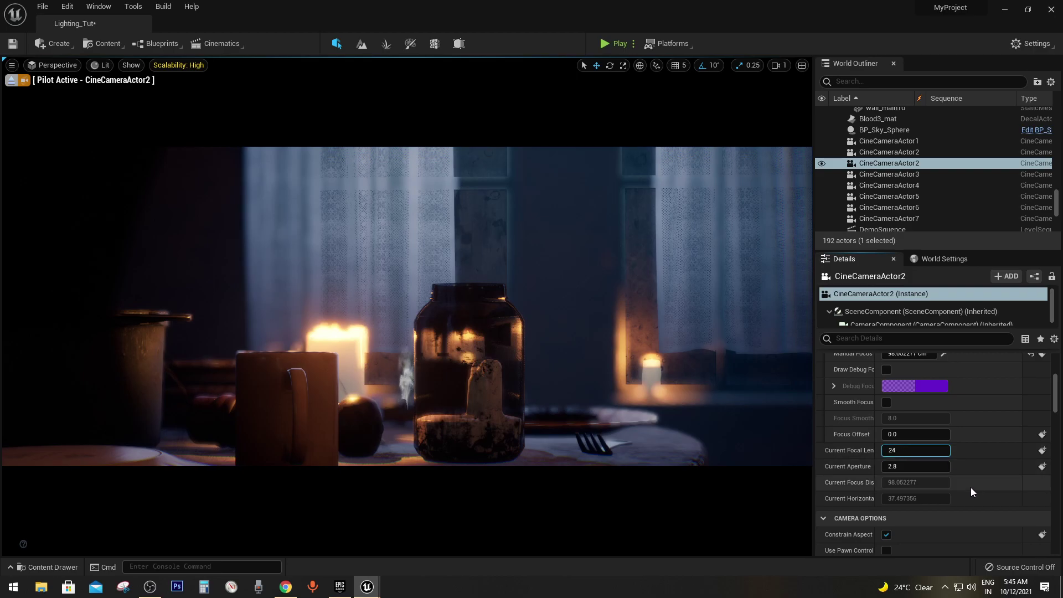
key(Return)
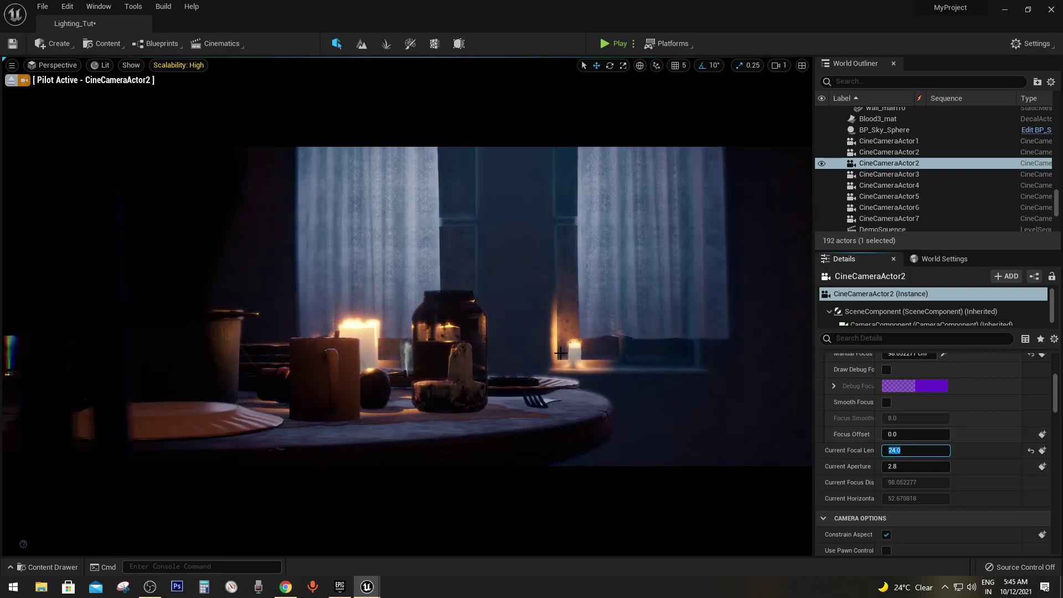
click(560, 352)
In full-screen view, adjust camera speed and fly CineCameraActor2 to frame both sconces and the table.
key(F11)
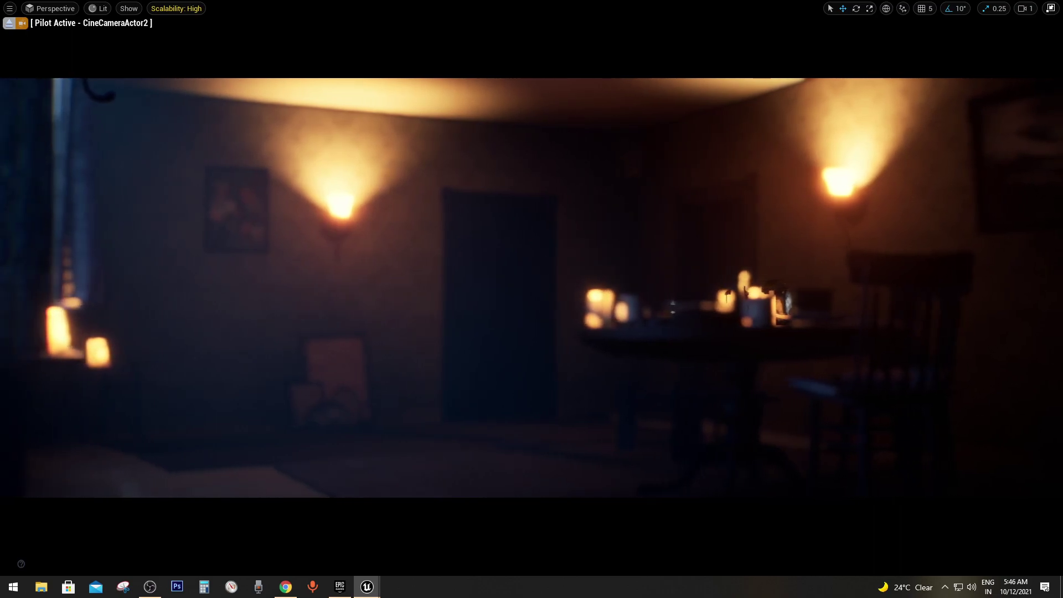
click(1025, 9)
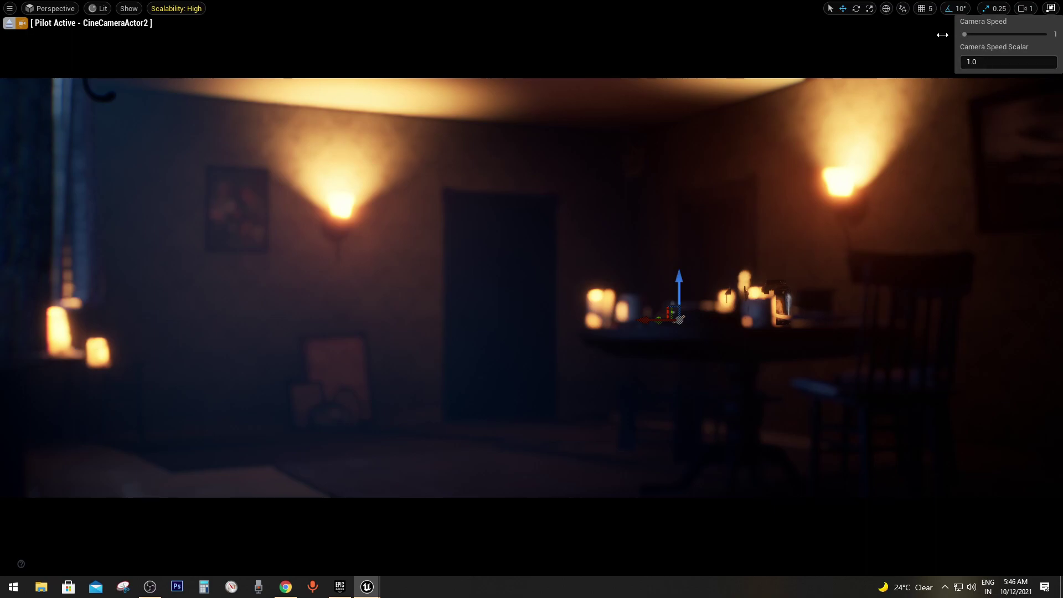
click(754, 187)
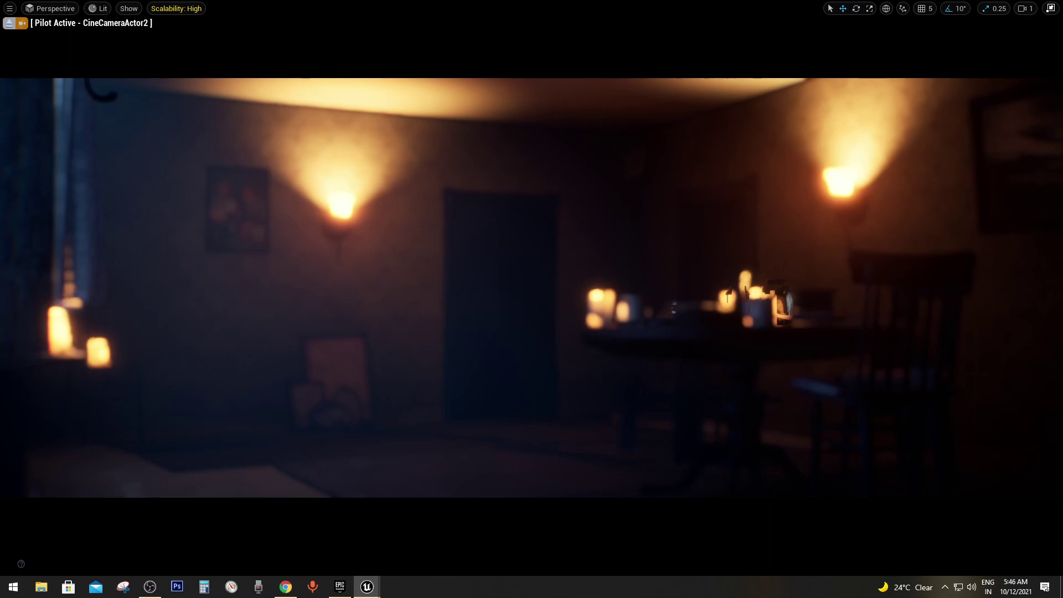
click(1031, 9)
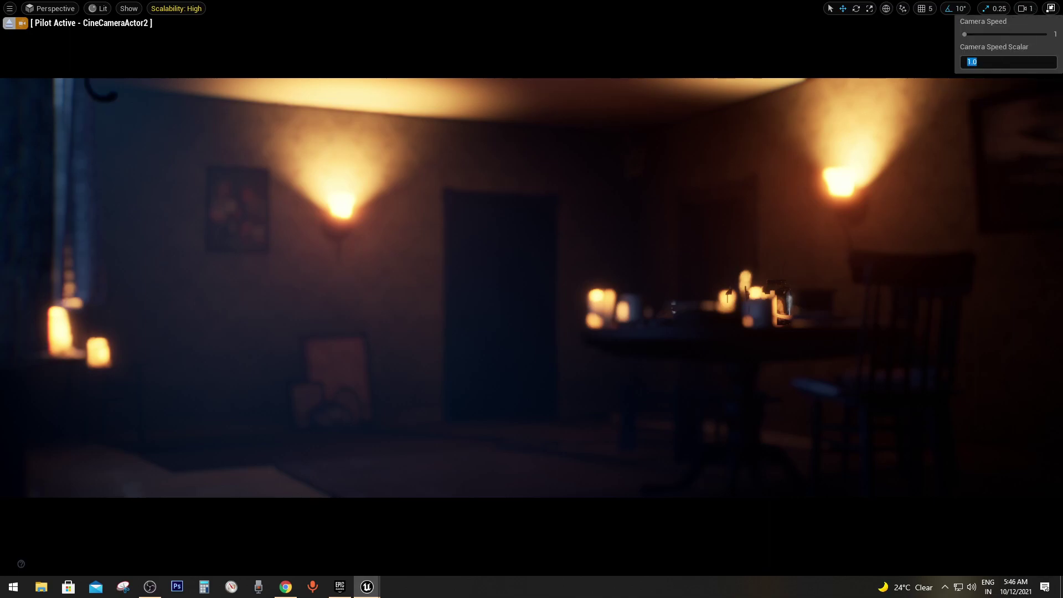
key(Escape)
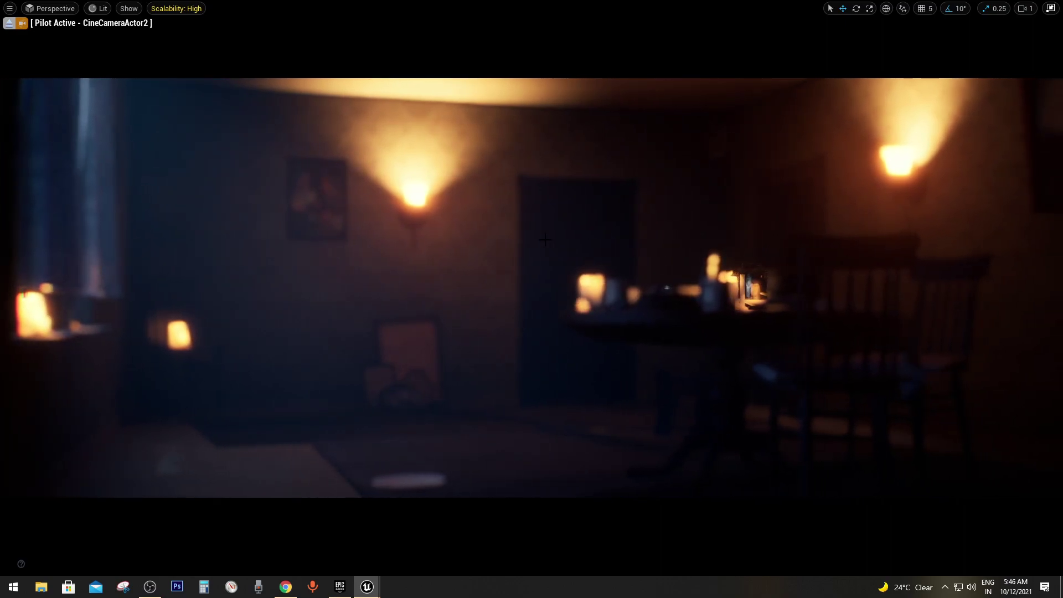
Restore the editor panels and select CineCameraActor2 in the World Outliner.
key(F11)
scroll(922, 224, down, 10)
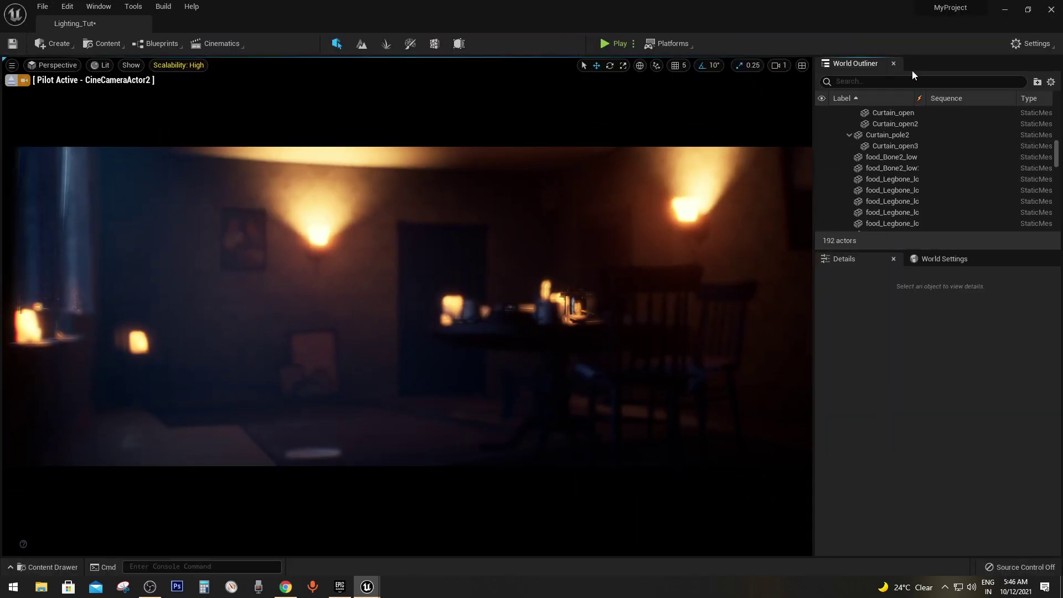
scroll(875, 183, down, 4)
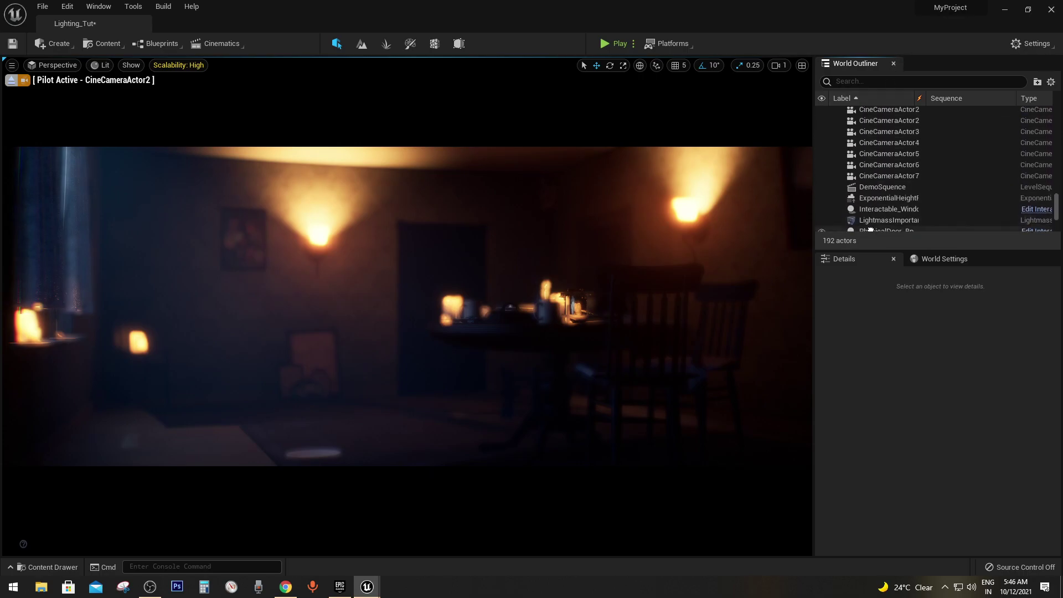
click(905, 144)
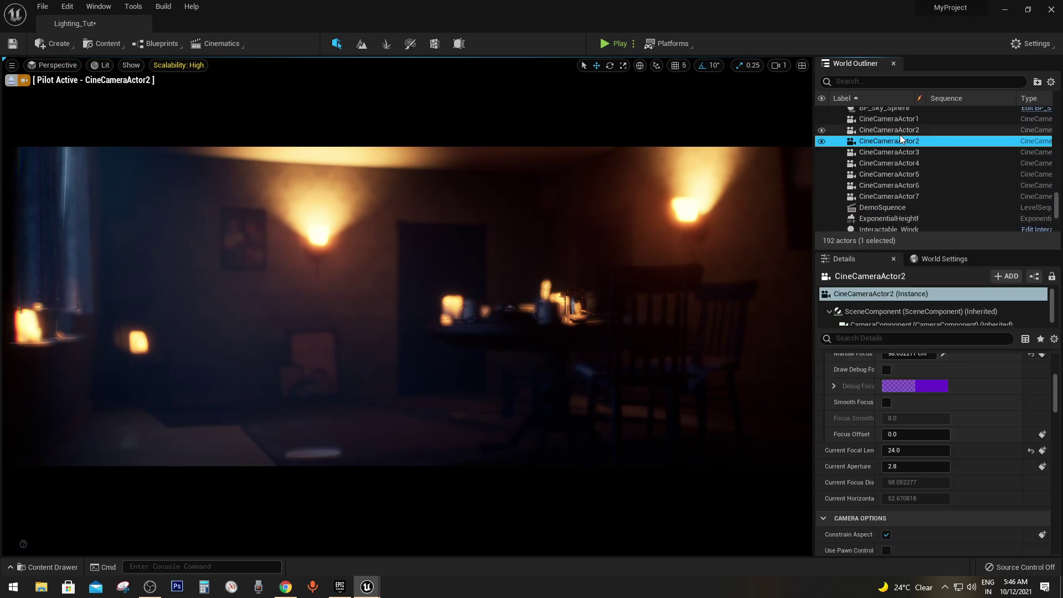
scroll(971, 405, up, 2)
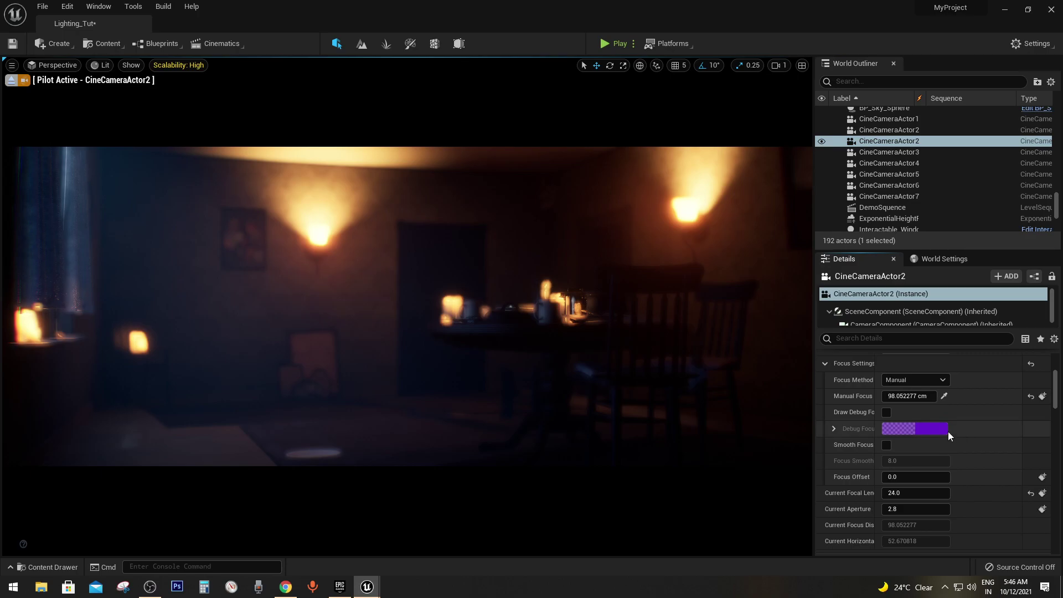
Using the debug focus plane, push Manual Focus out to about 430 cm onto the table.
click(887, 413)
click(886, 412)
drag(907, 396, 930, 396)
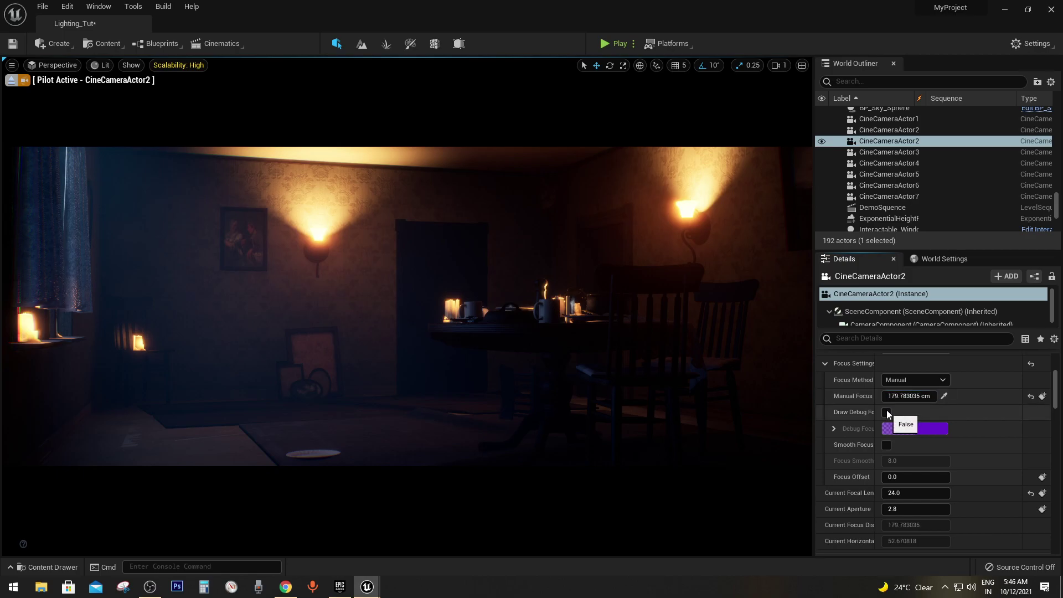
click(886, 413)
drag(907, 396, 935, 396)
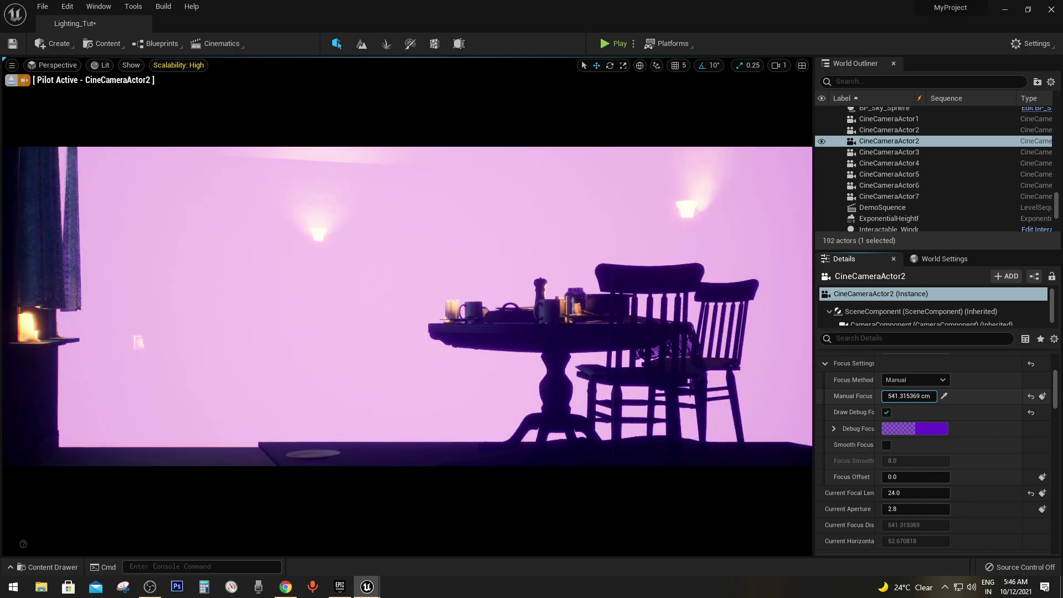
click(885, 413)
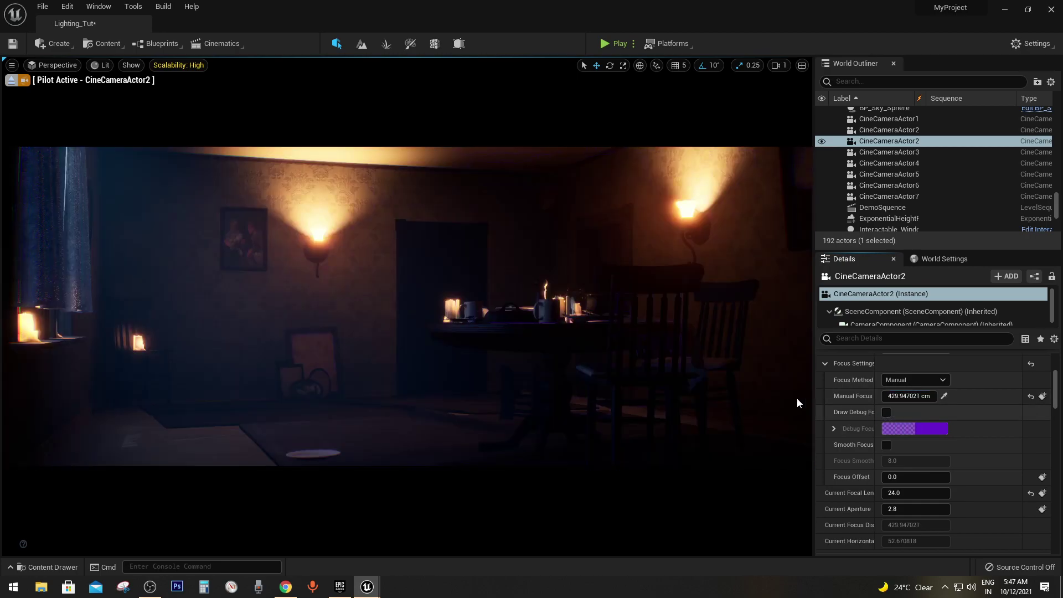
Switch the viewport to immersive full-screen with F11 to show the sharpened room shot.
key(F11)
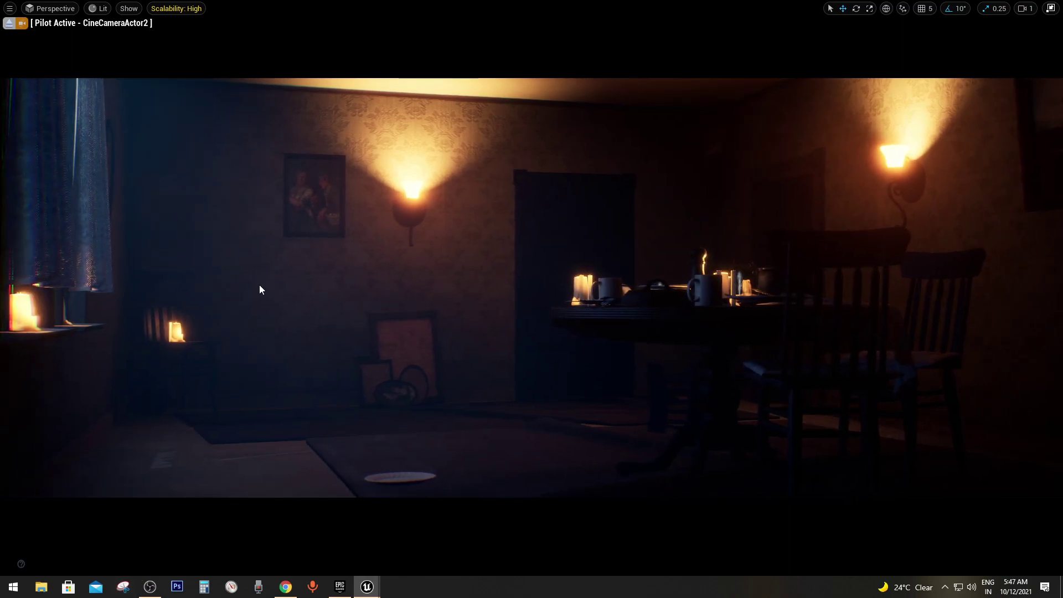
Snip a rectangle covering the full-screen viewport with the candlelit room shot.
click(45, 333)
mouse_move(5, 33)
mouse_down()
mouse_move(886, 489)
mouse_move(1059, 559)
mouse_up()
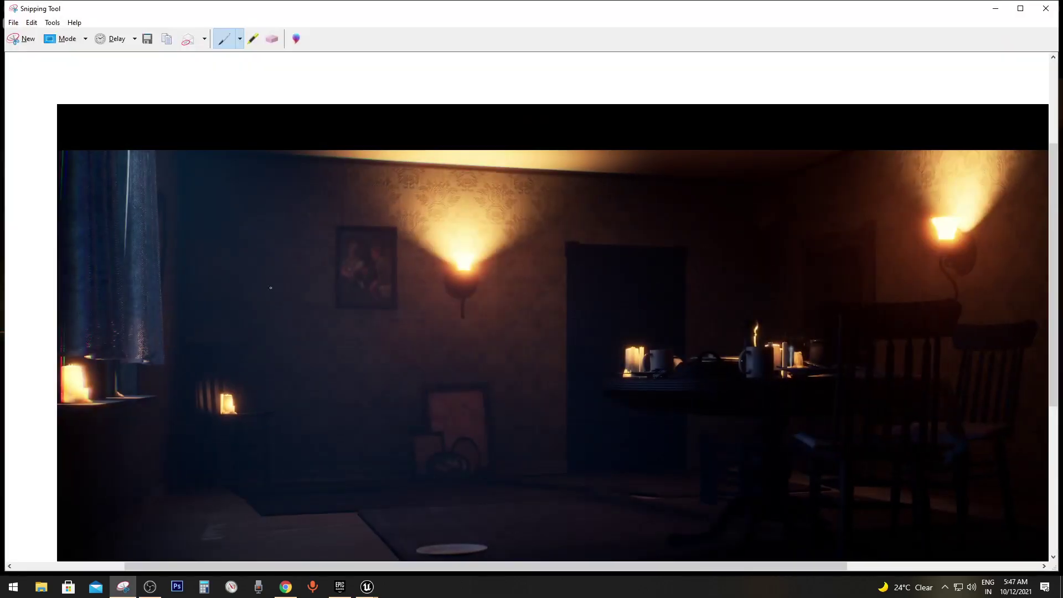